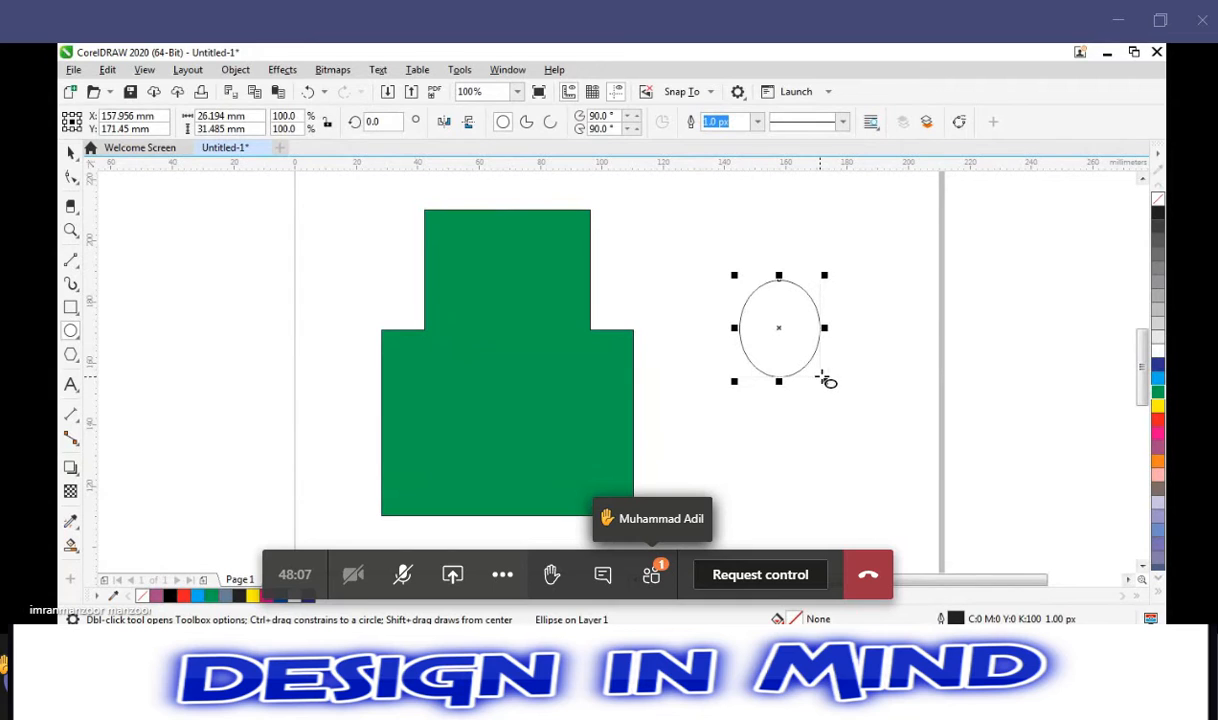
click(705, 357)
mouse_move(705, 357)
mouse_down()
mouse_move(821, 372)
mouse_move(870, 413)
mouse_move(868, 460)
mouse_up()
key(Delete)
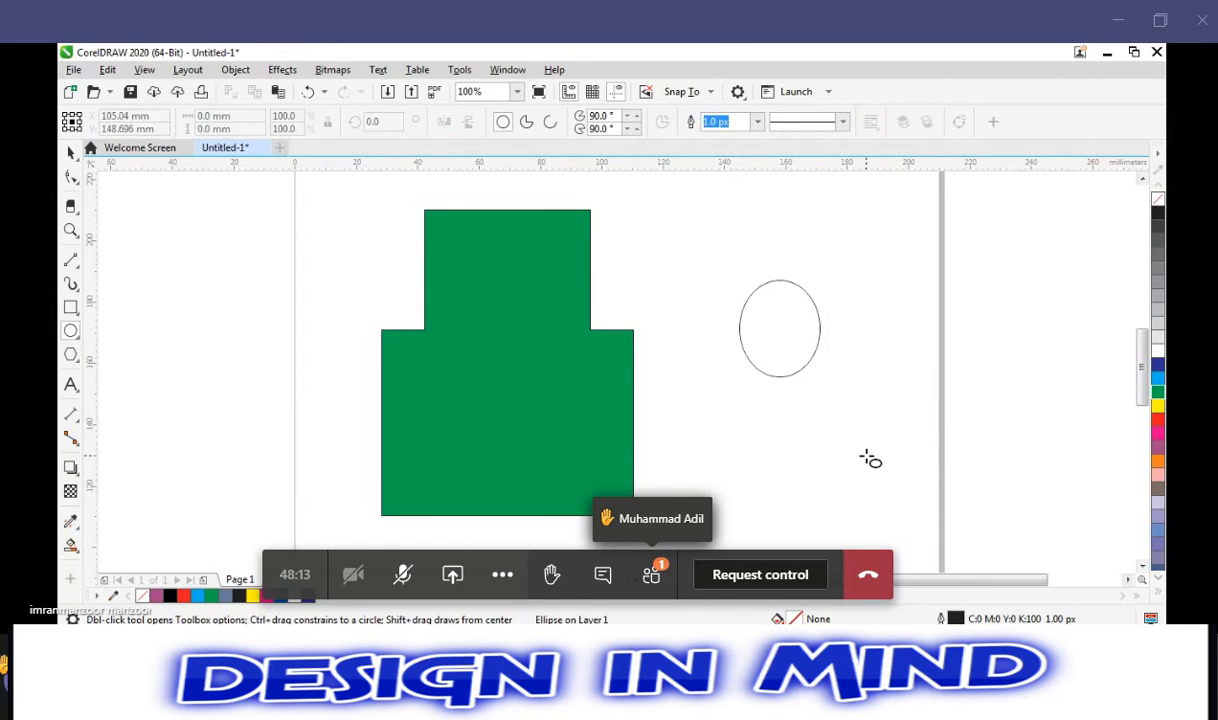
Draw a rectangle about 52 mm wide and 29 mm high overlapping the lower part of the ellipse.
key(F6)
drag(708, 352, 868, 440)
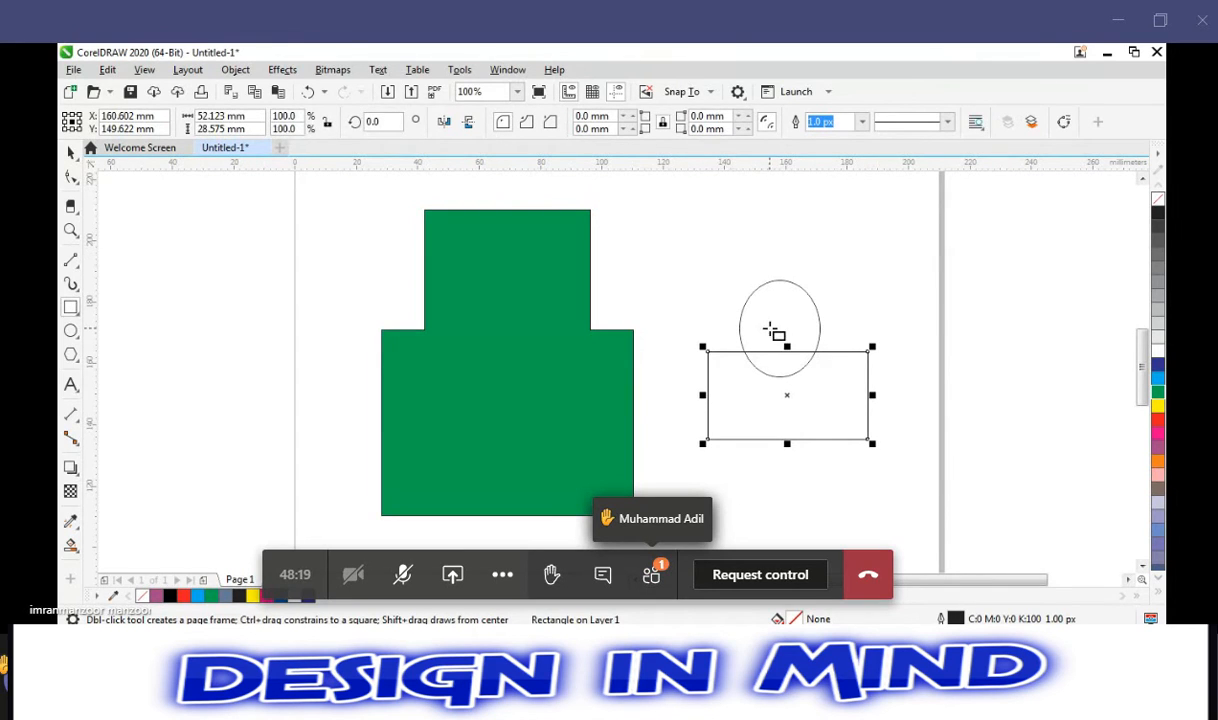
shift+click(775, 330)
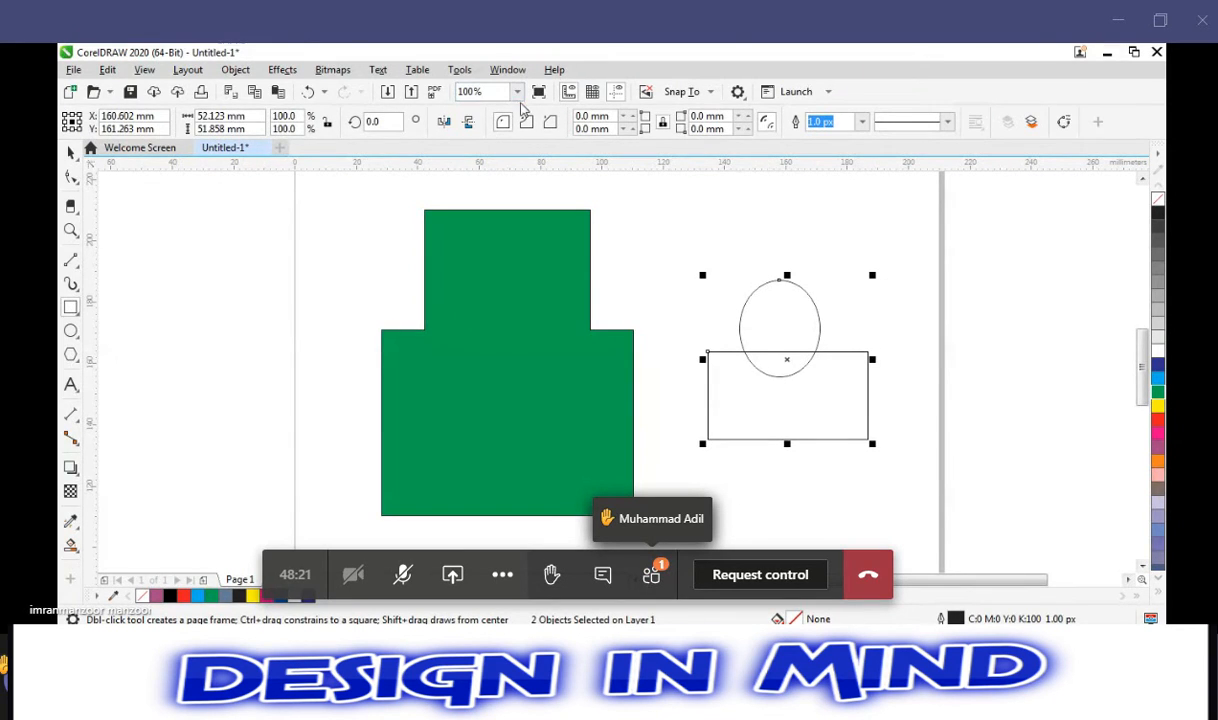
click(748, 503)
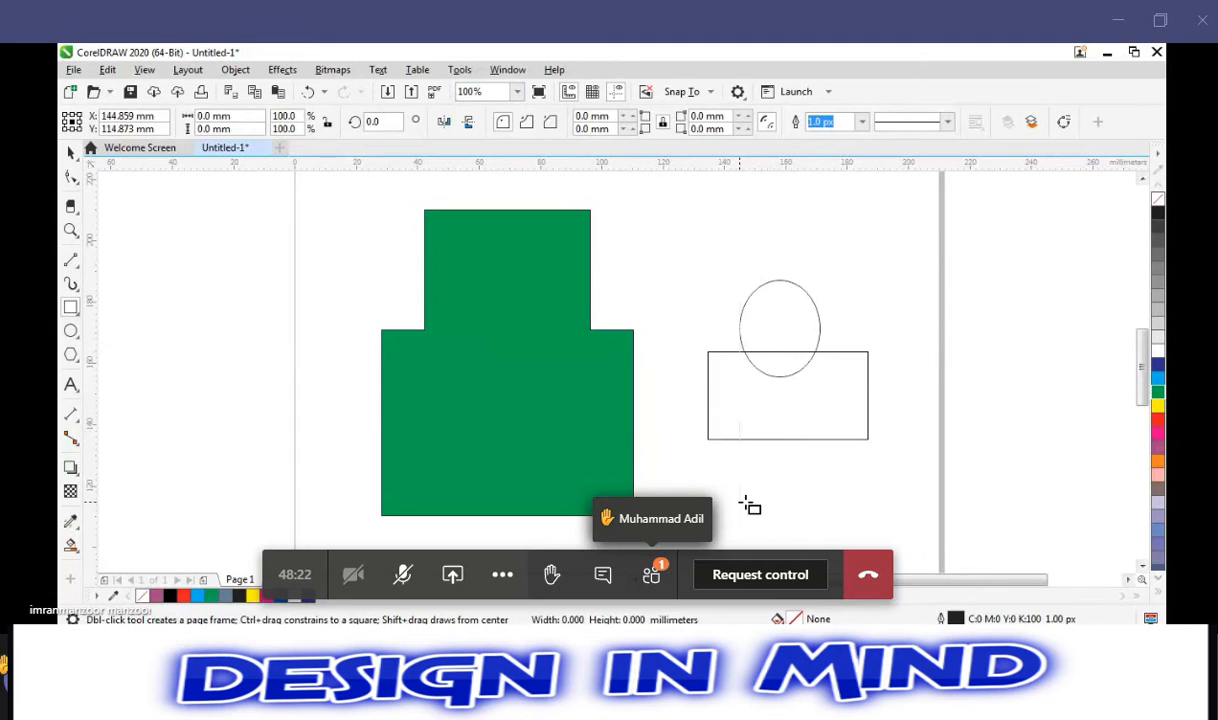
Fill the ellipse with red and the overlapping rectangle with green.
click(780, 322)
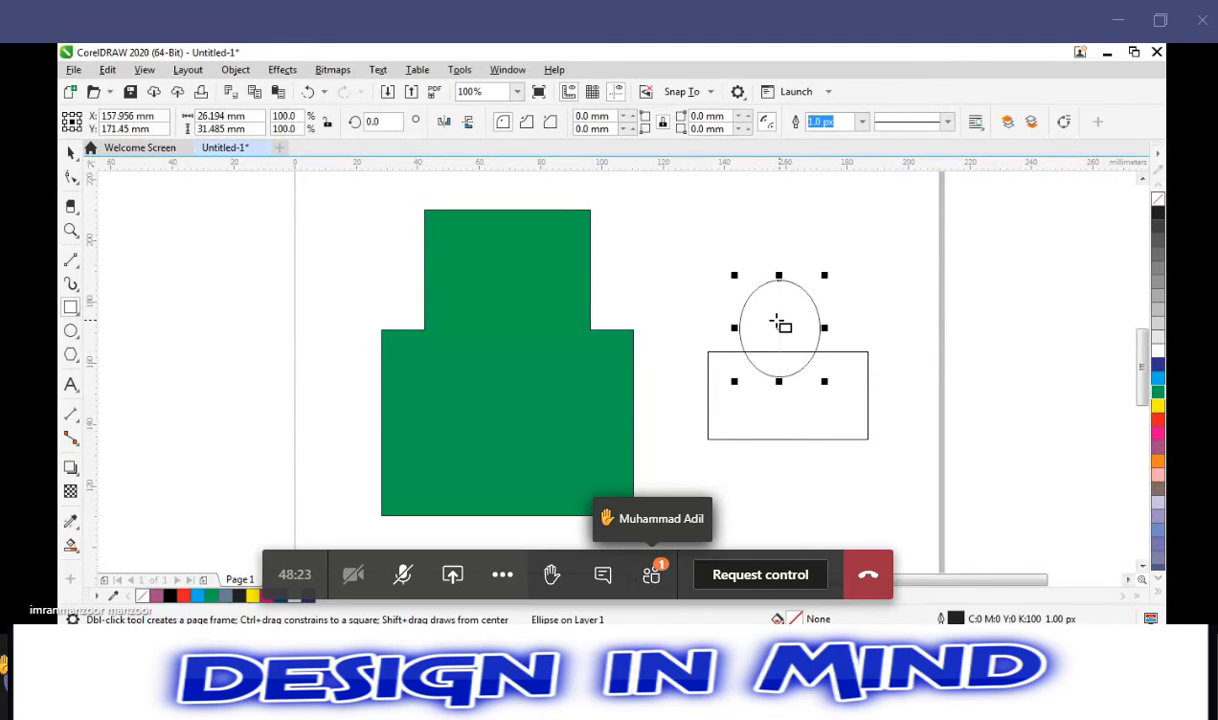
click(1158, 420)
click(797, 424)
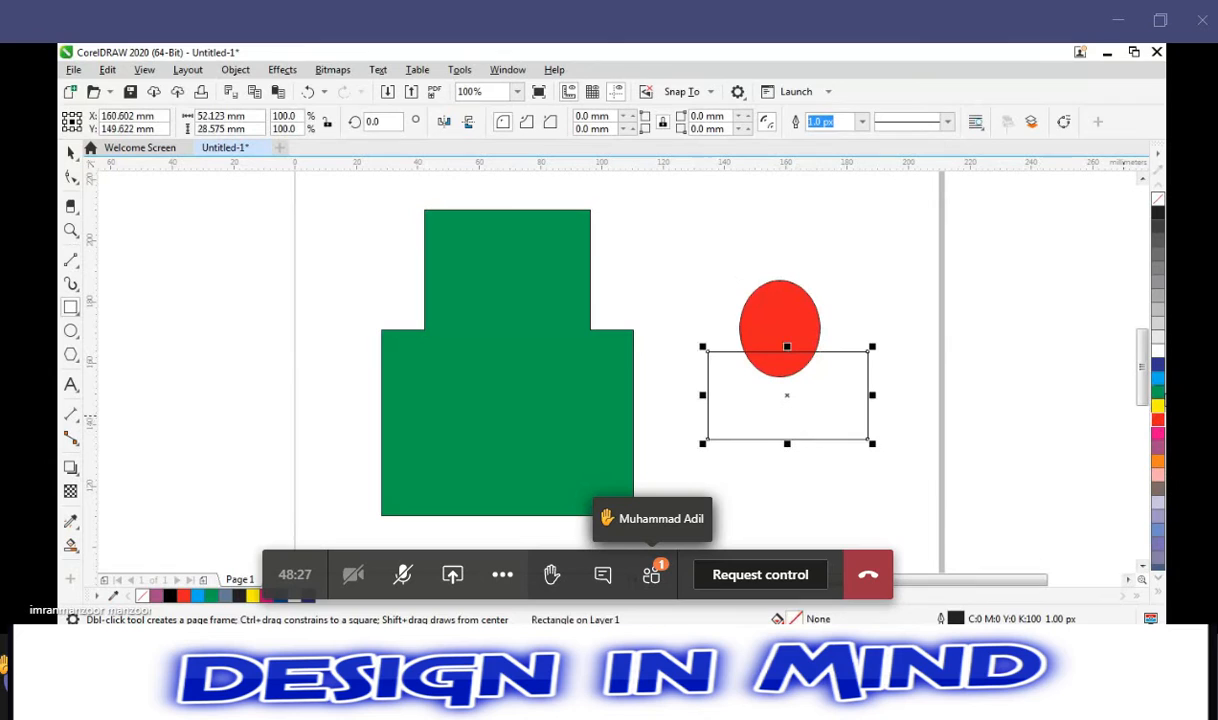
click(1158, 392)
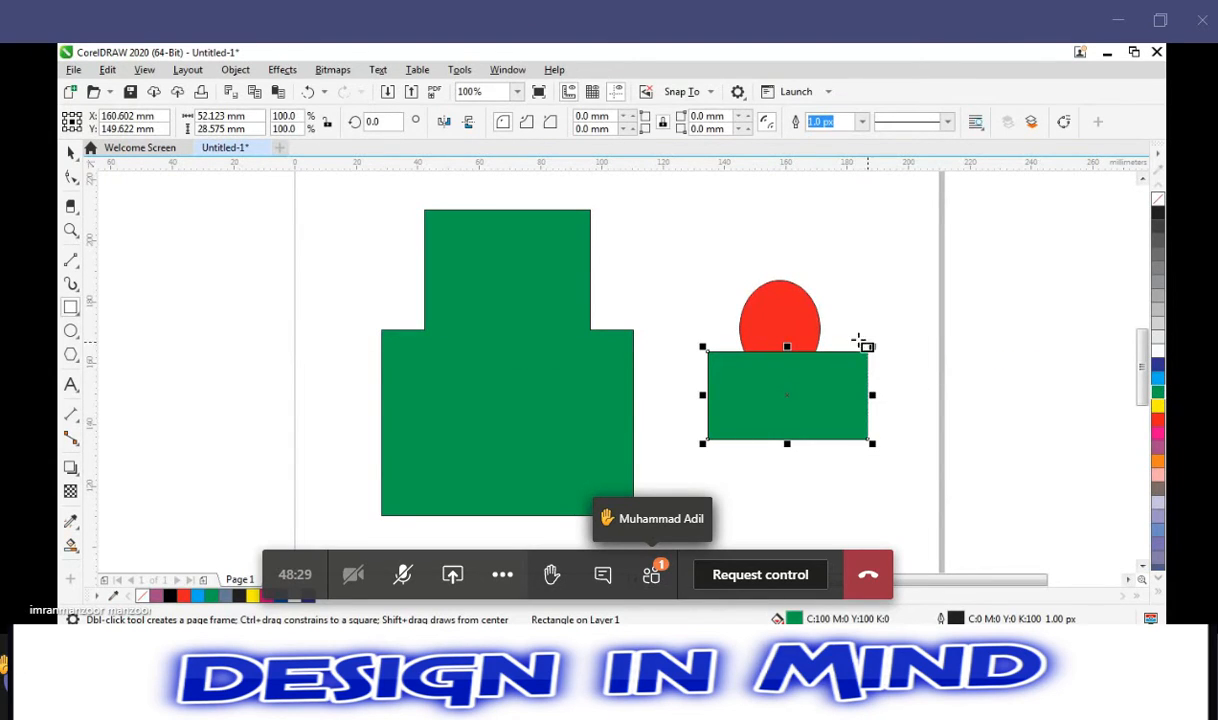
Combine the red ellipse and the green rectangle into a single object.
shift+click(808, 323)
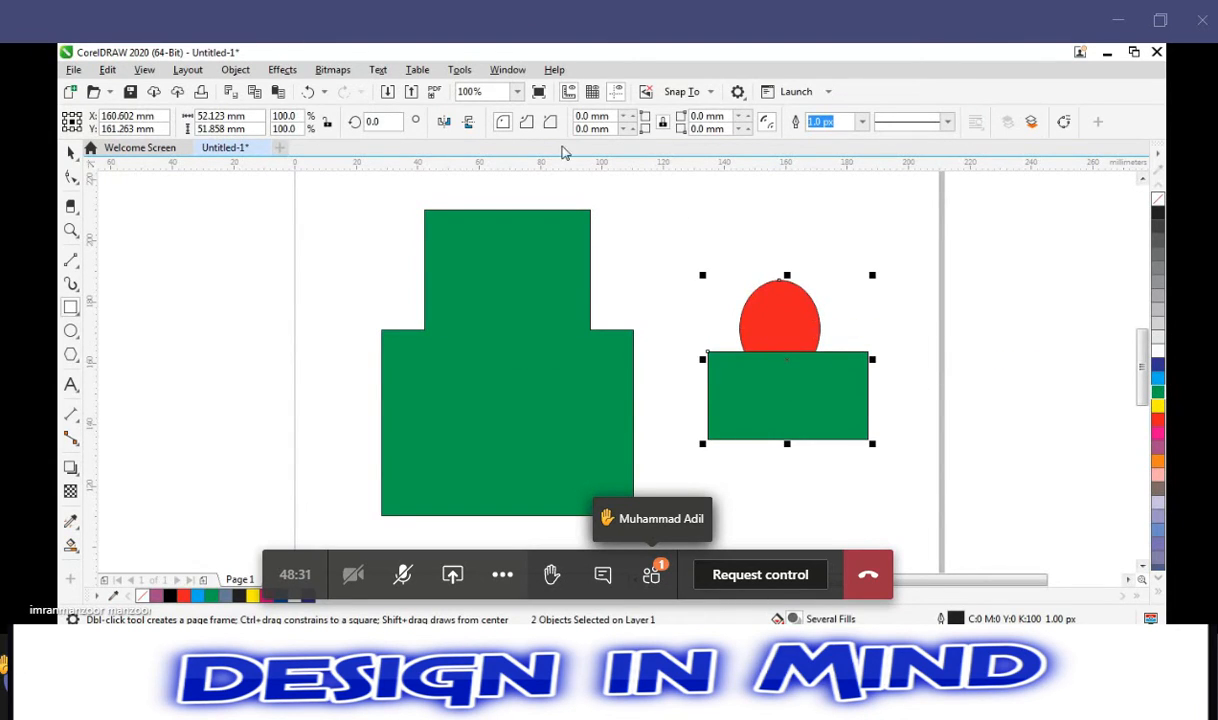
key(space)
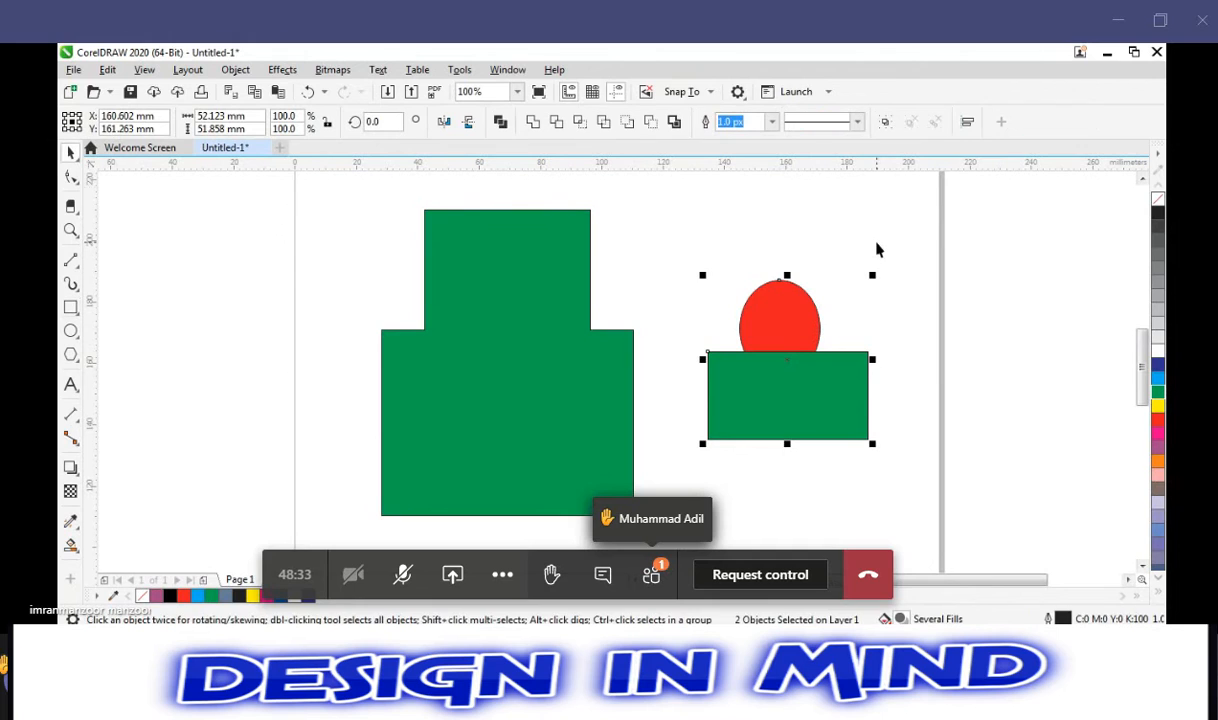
click(501, 124)
Move the large green shape down and add the text "Weld Objects" above it.
drag(548, 342, 538, 428)
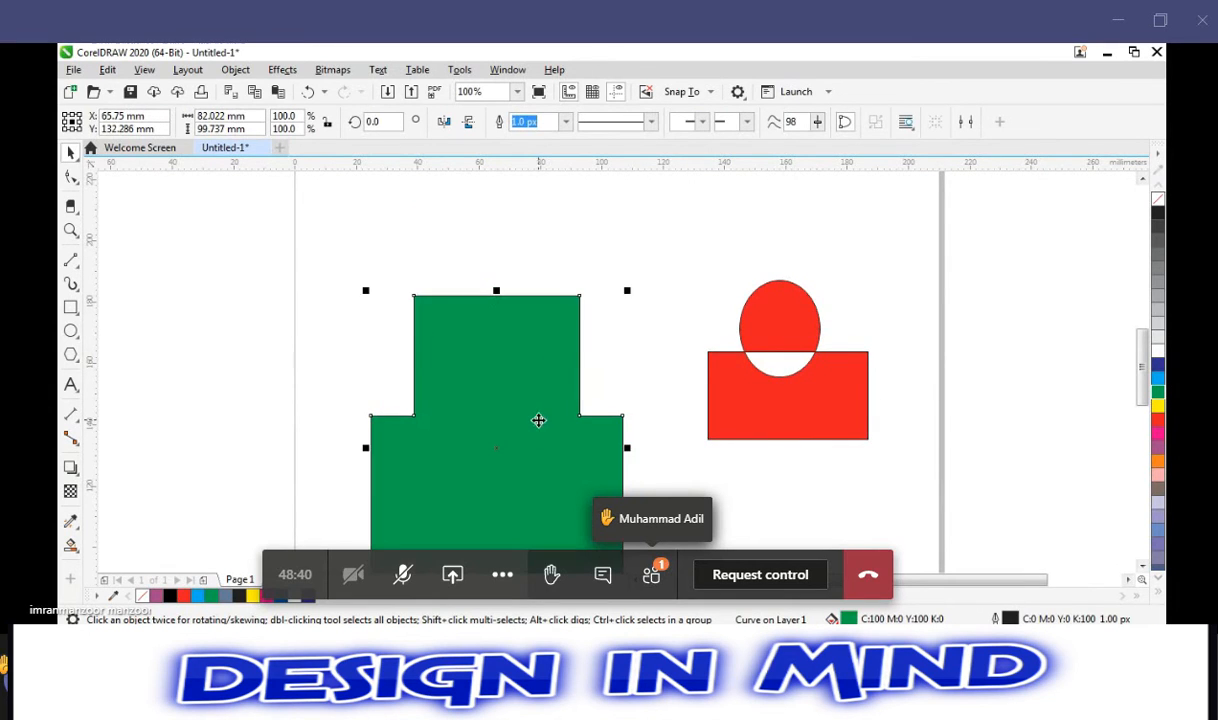
click(429, 228)
key(F8)
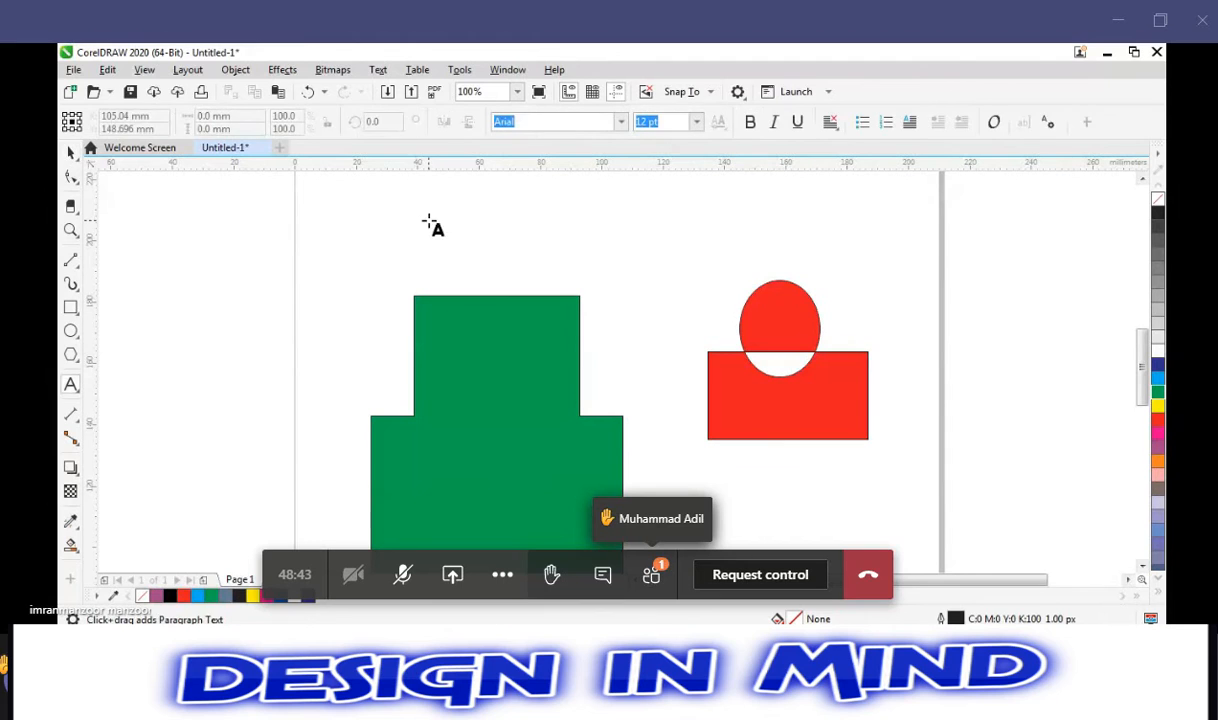
click(406, 230)
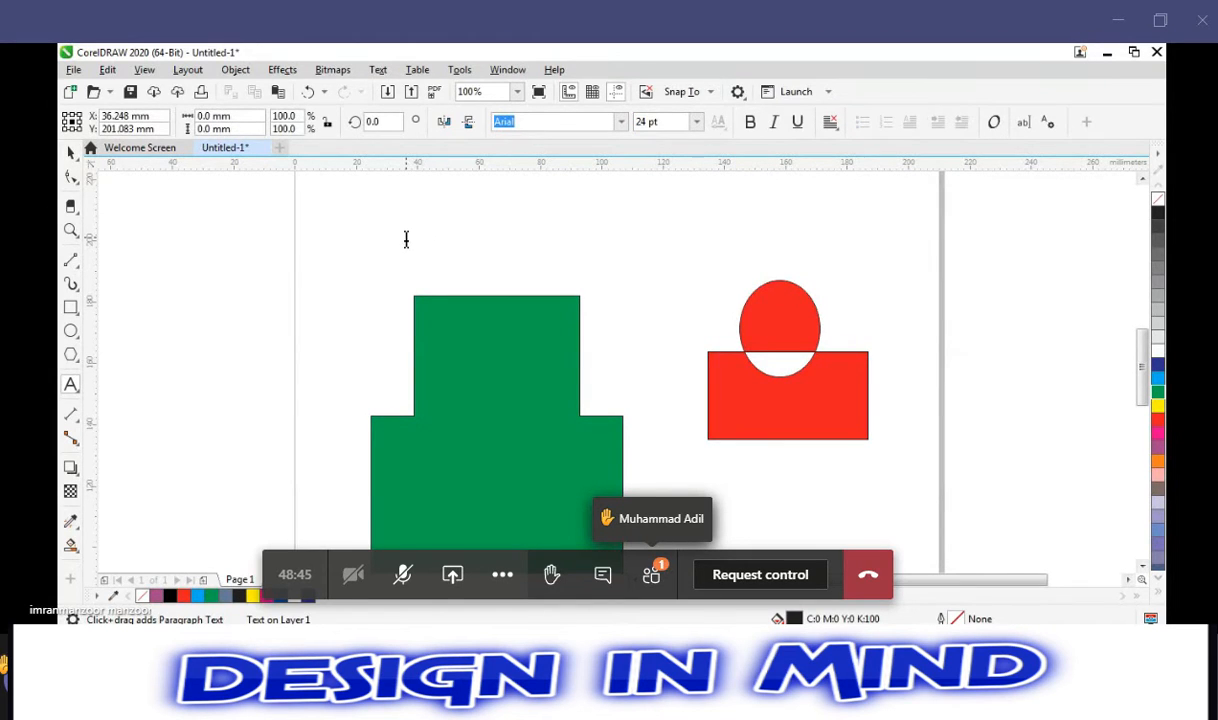
text(Weld)
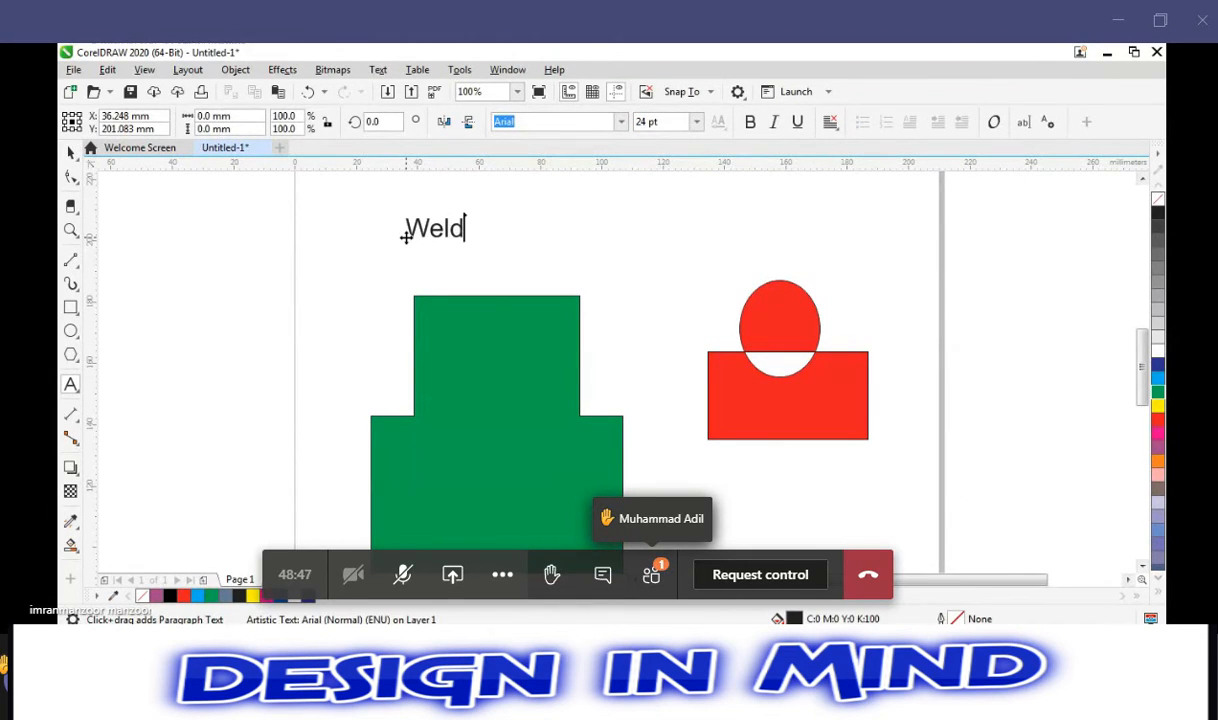
text( Objects)
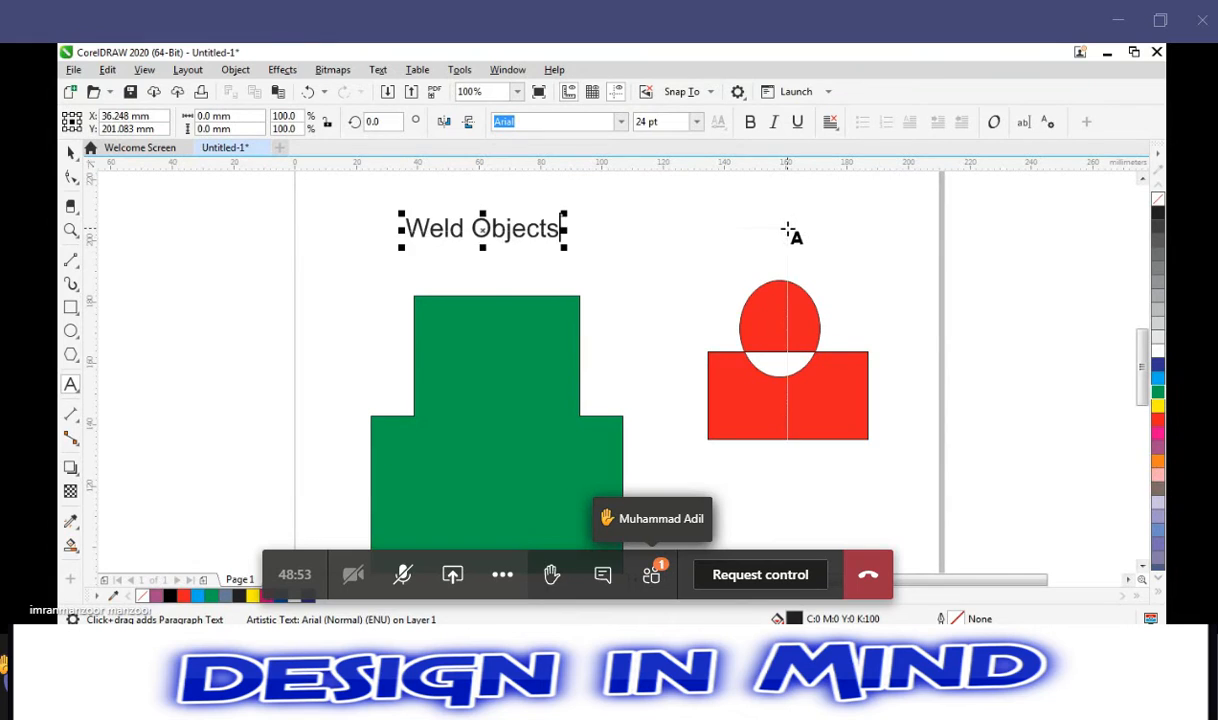
Add the text "Combined Objects" and position it centred above the red combined shape.
click(788, 232)
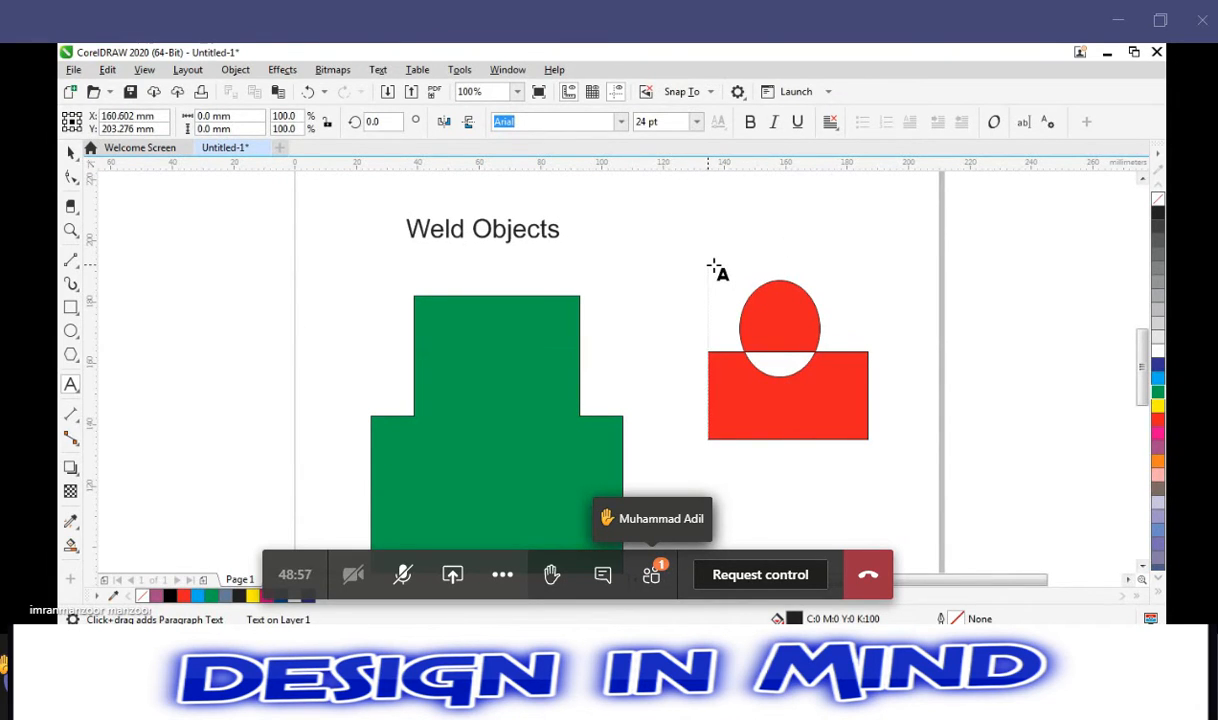
text(Com)
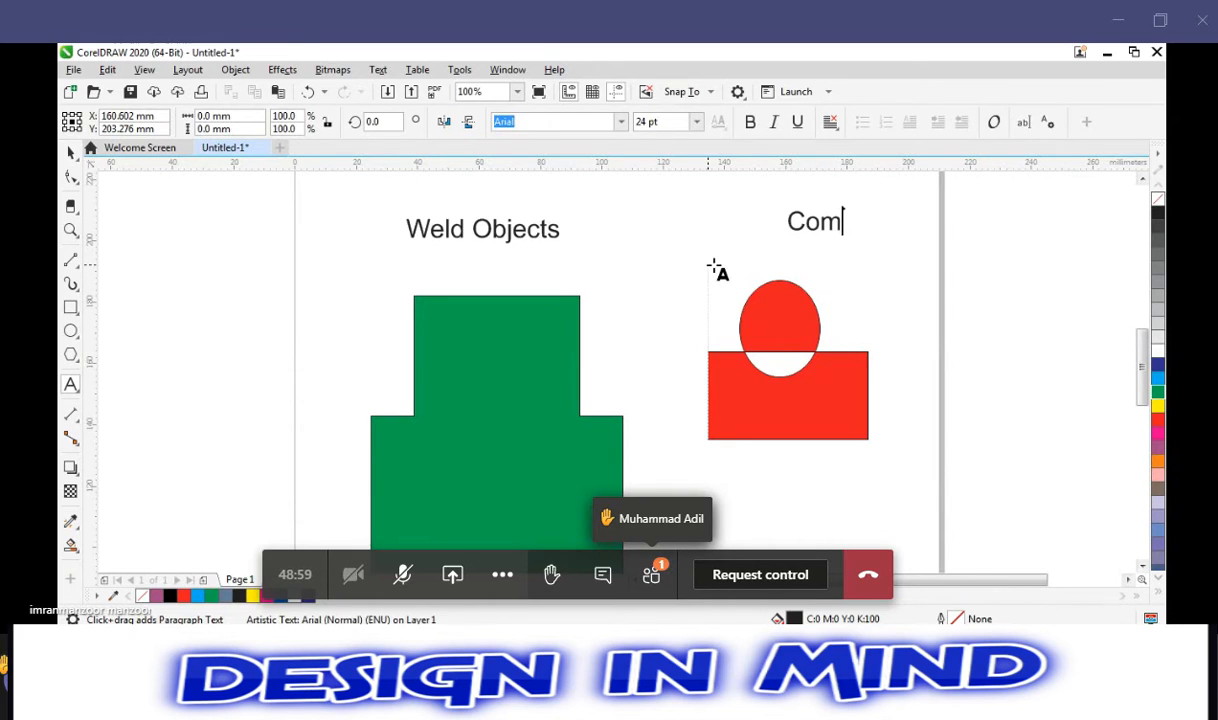
text(bine)
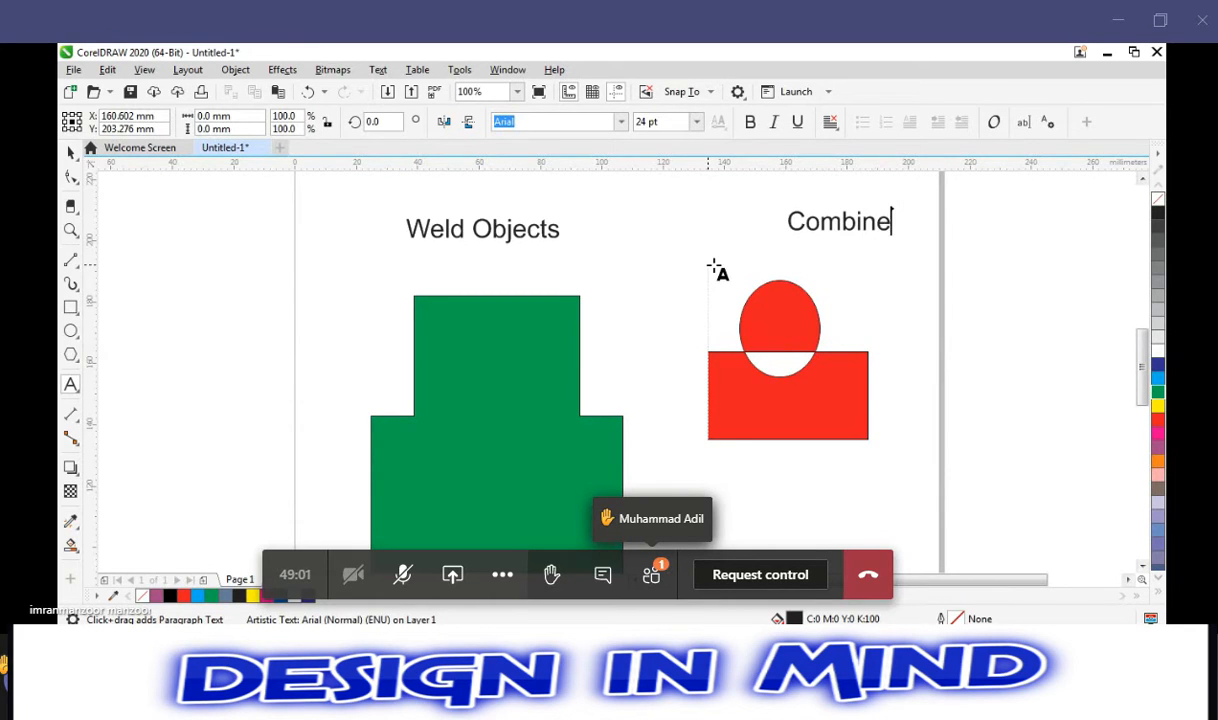
text(d O)
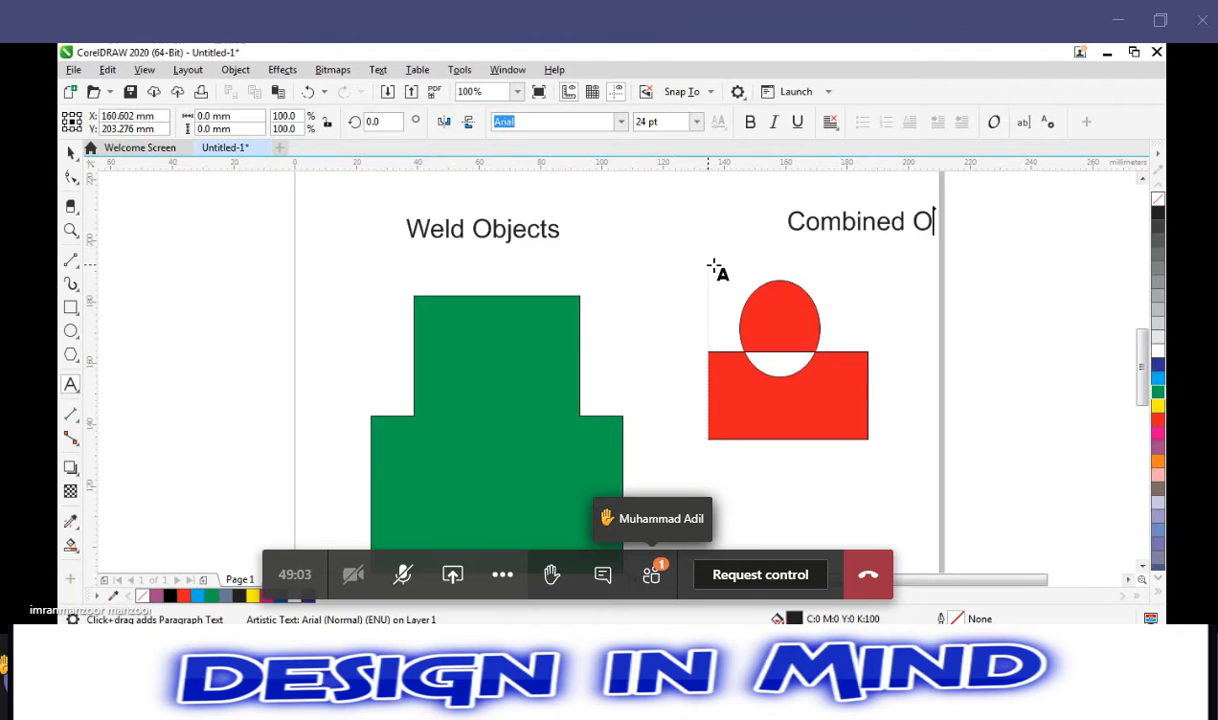
text(bjects)
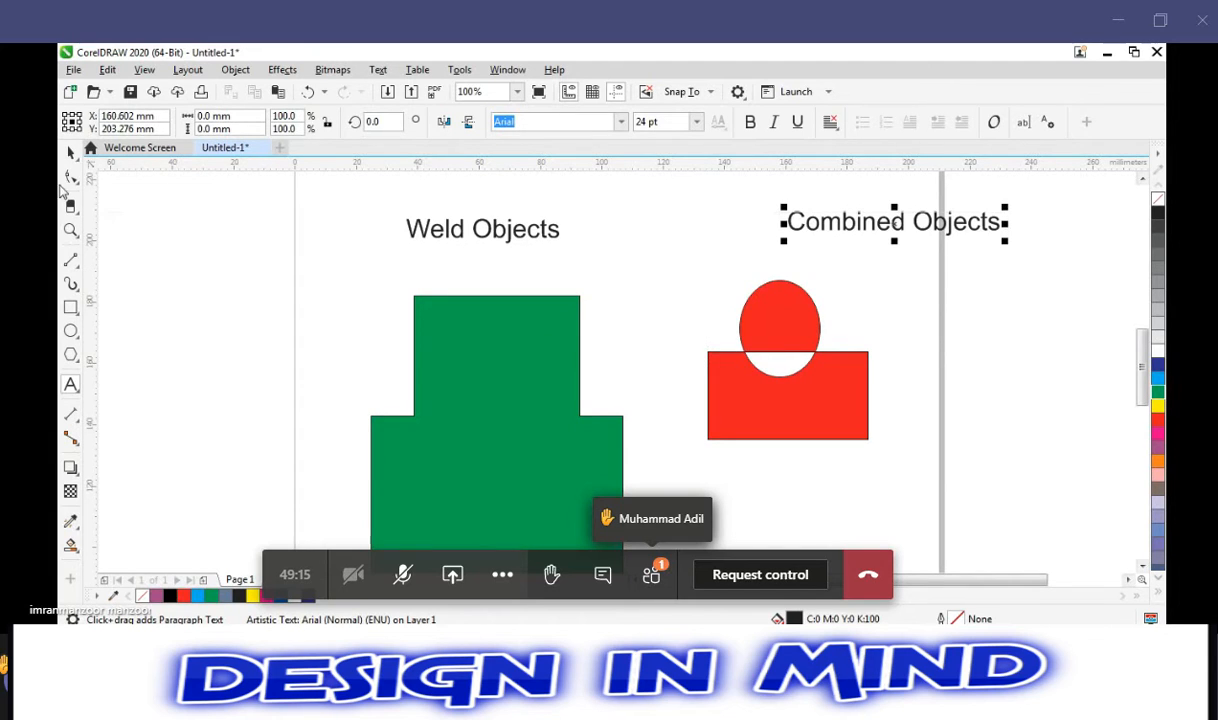
click(71, 153)
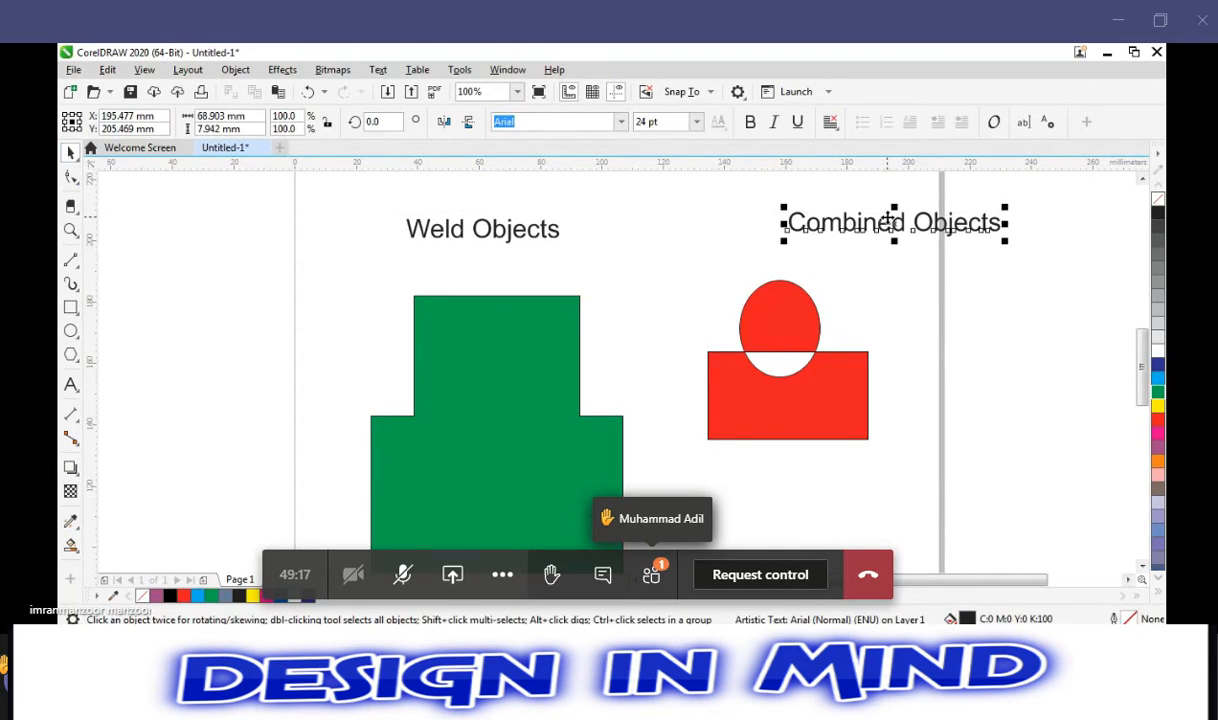
drag(888, 222, 781, 217)
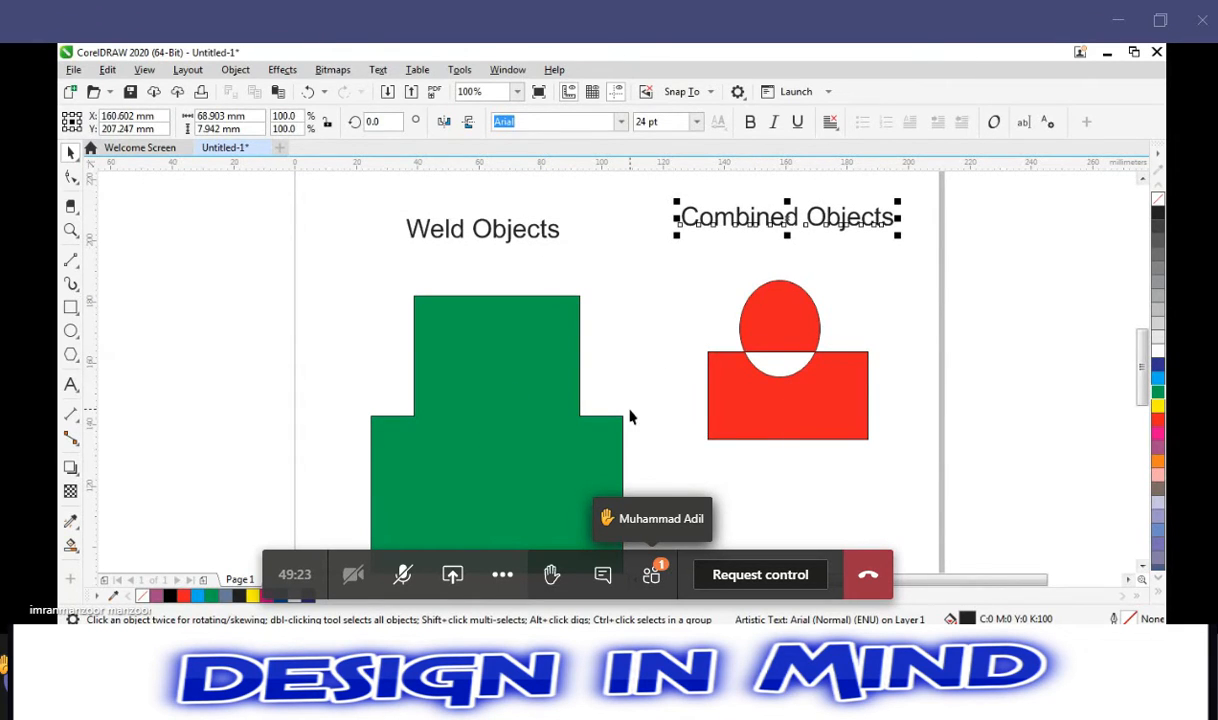
Move the green welded shape up and left to sit directly under its "Weld Objects" label.
drag(541, 421, 506, 364)
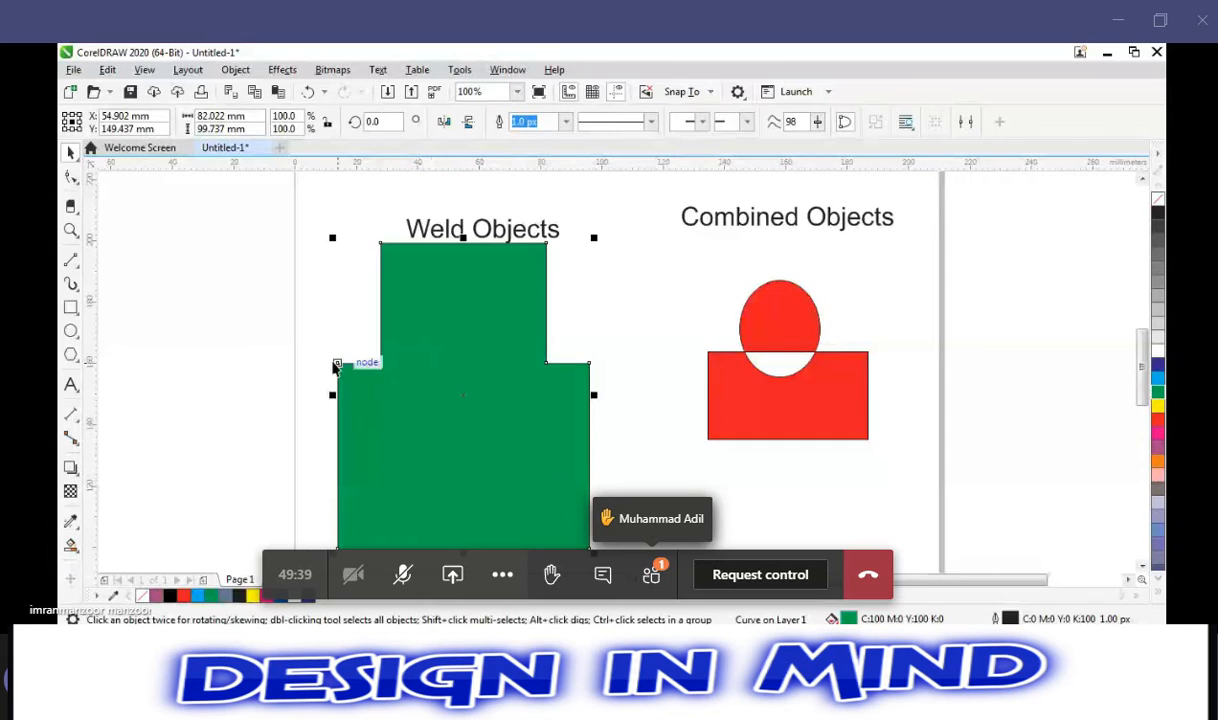
click(317, 358)
drag(317, 352, 634, 540)
drag(622, 301, 447, 491)
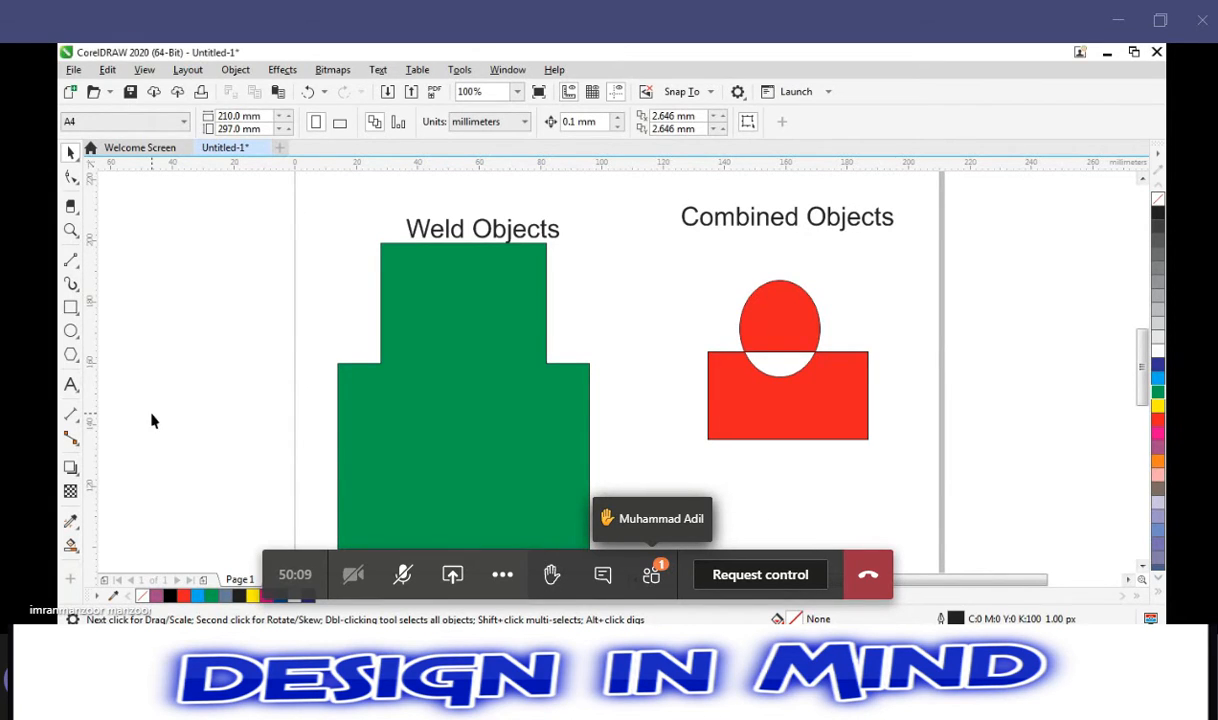
Move the red combined shape up closer to its "Combined Objects" label.
click(791, 421)
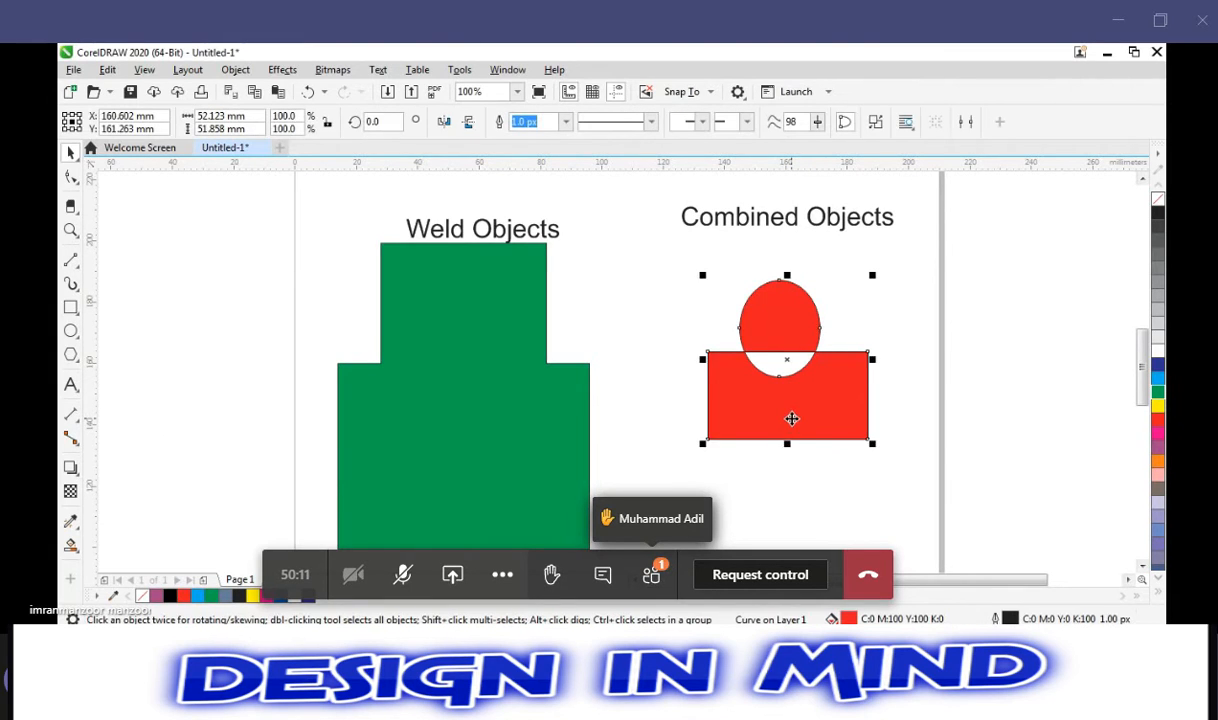
drag(791, 419, 806, 381)
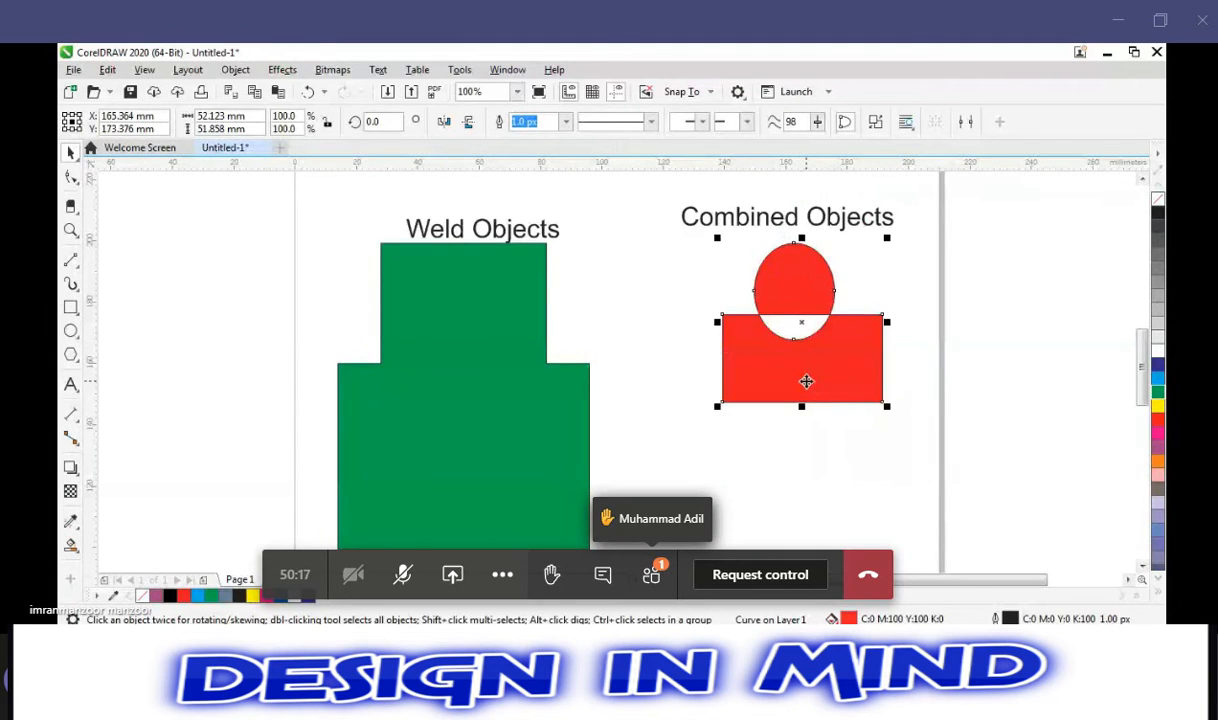
click(789, 442)
click(801, 385)
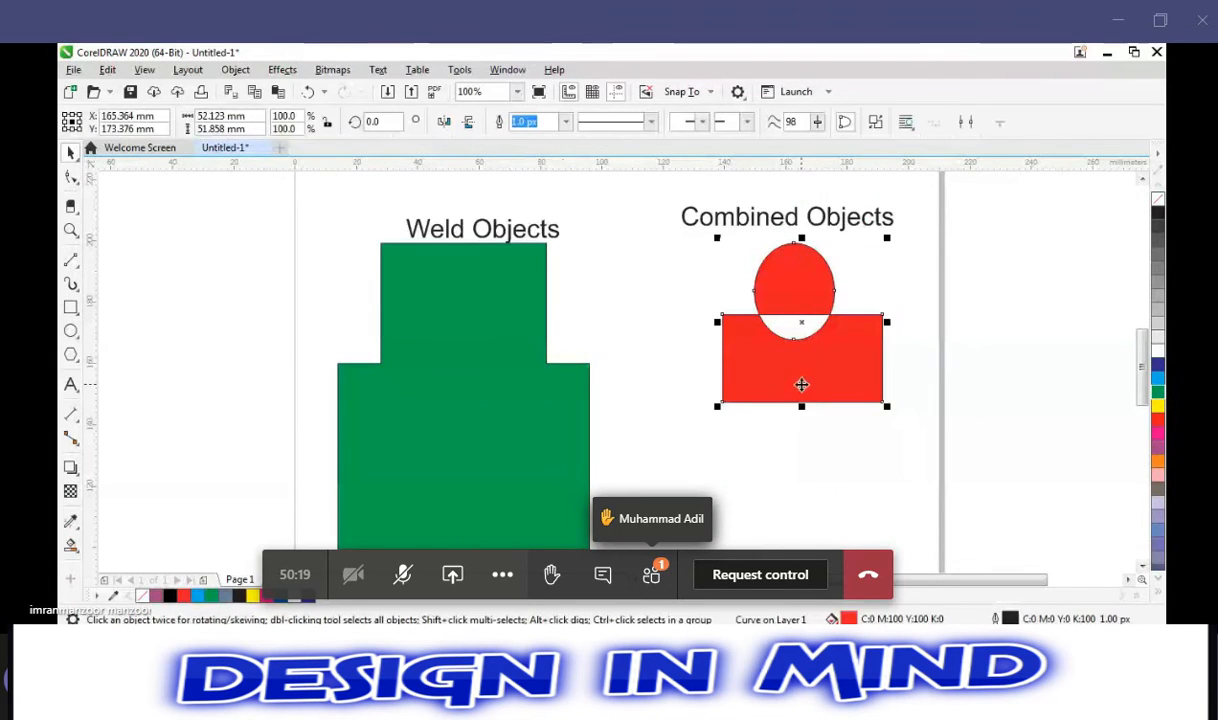
click(763, 495)
click(748, 355)
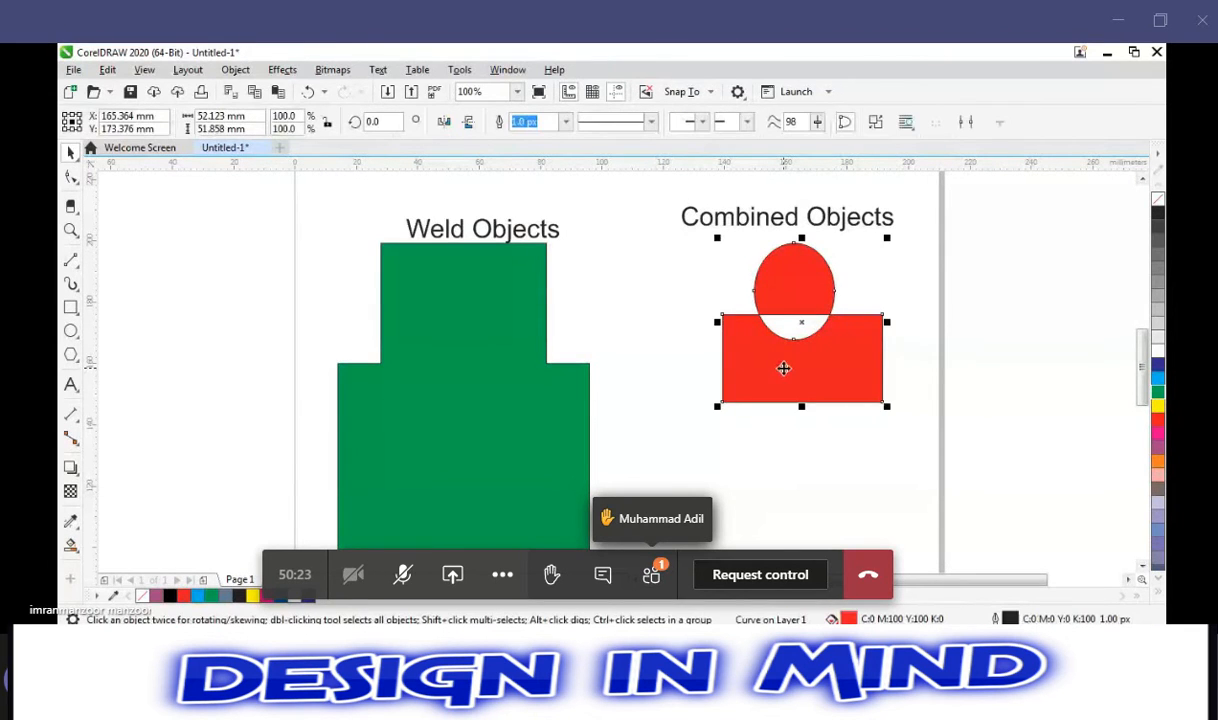
click(766, 468)
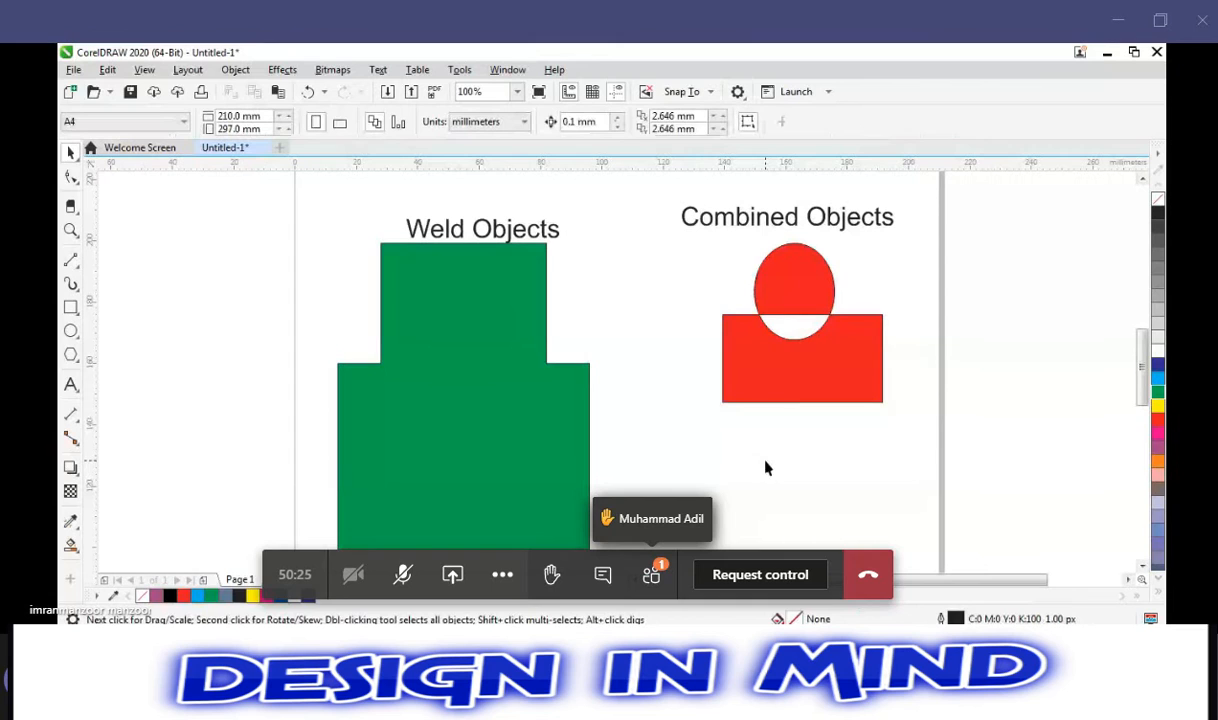
Break the red combined shape apart and move its rectangle down, clear of the ellipse.
click(771, 387)
key(ctrl+k)
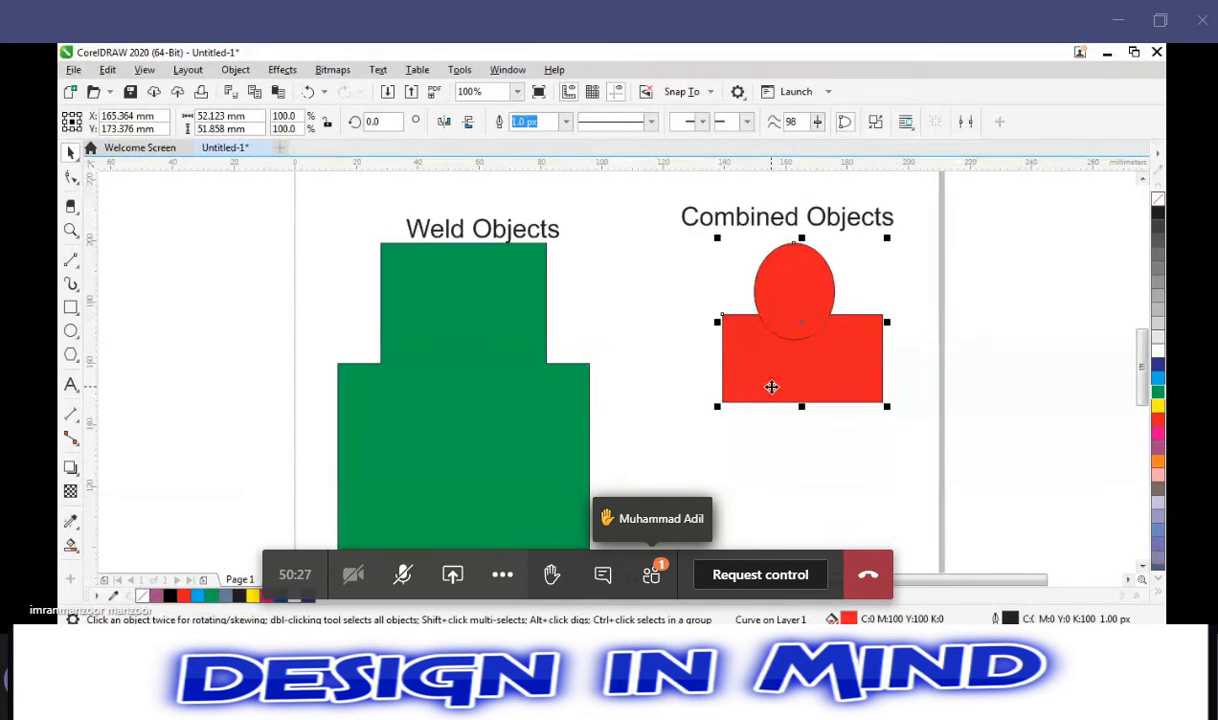
mouse_move(771, 387)
mouse_down()
mouse_move(770, 412)
mouse_move(770, 402)
mouse_up()
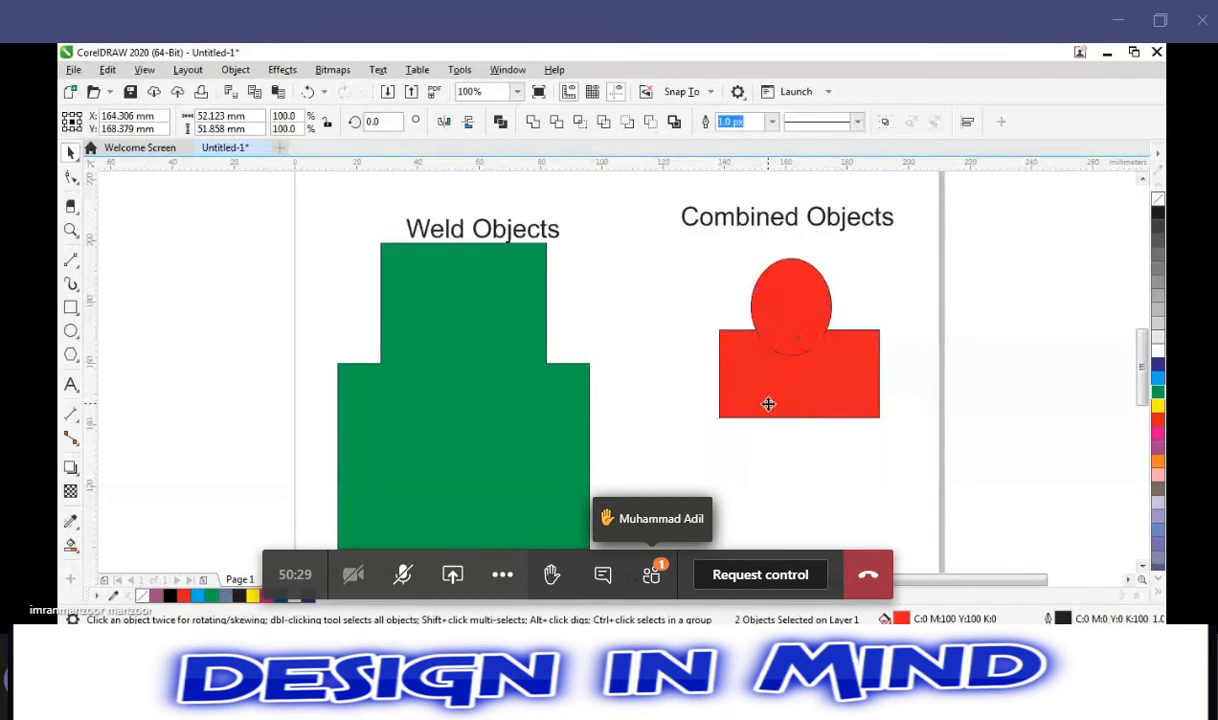
click(770, 402)
click(770, 375)
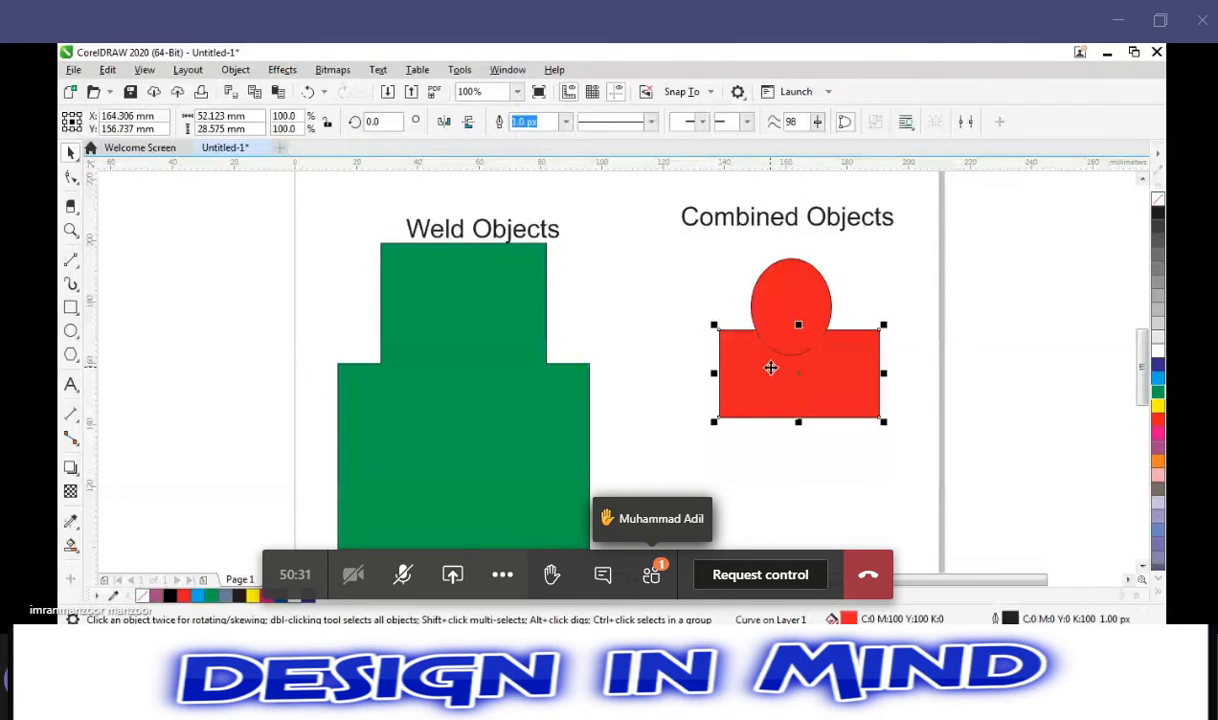
drag(771, 375, 741, 437)
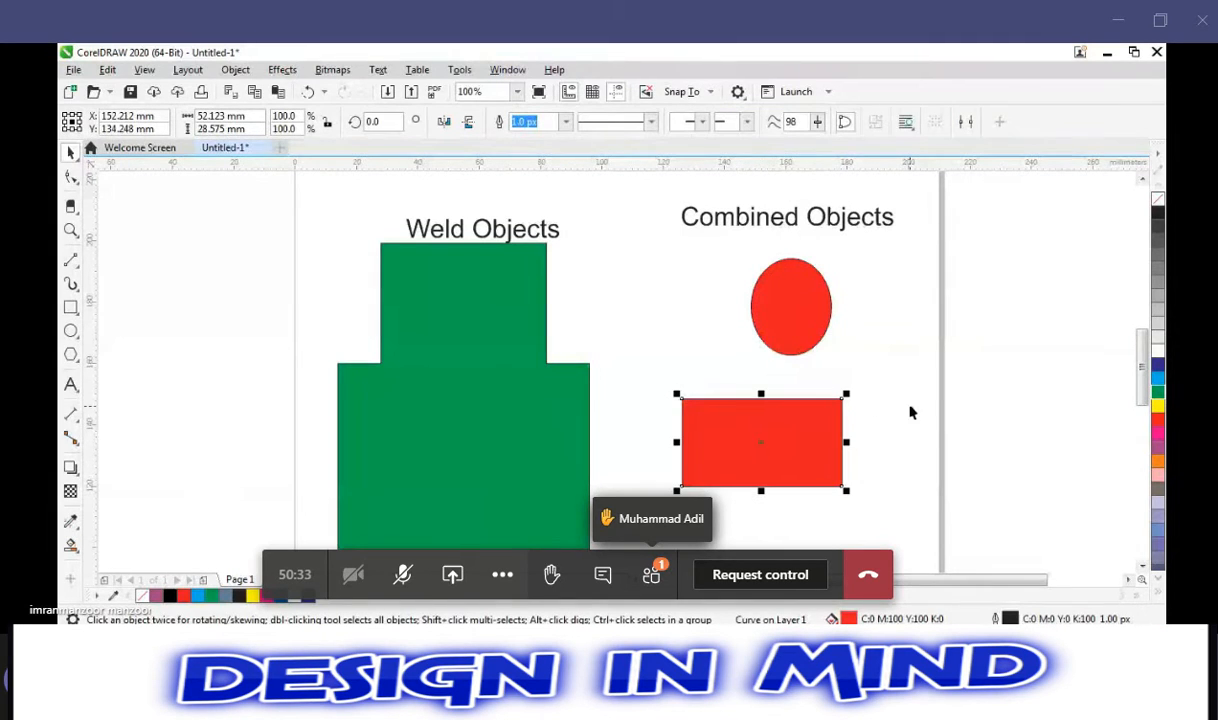
Combine the separated red ellipse and rectangle into one object again, without any overlap.
shift+click(767, 310)
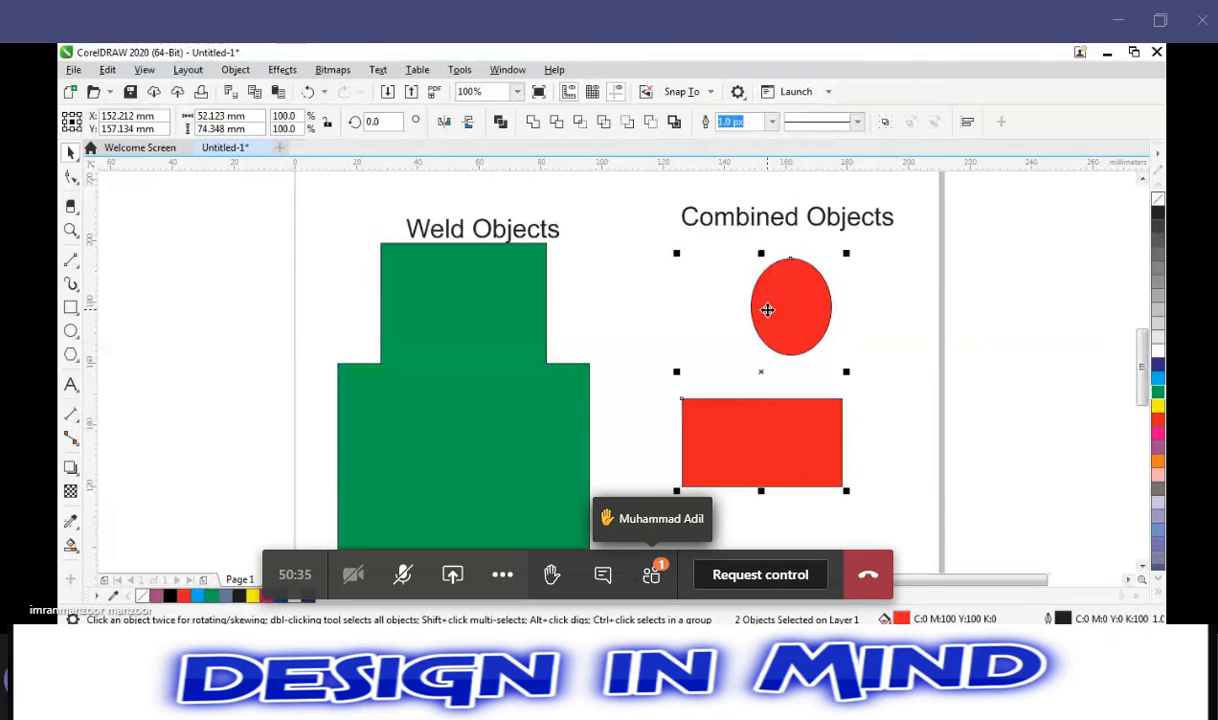
click(503, 124)
click(889, 380)
click(787, 416)
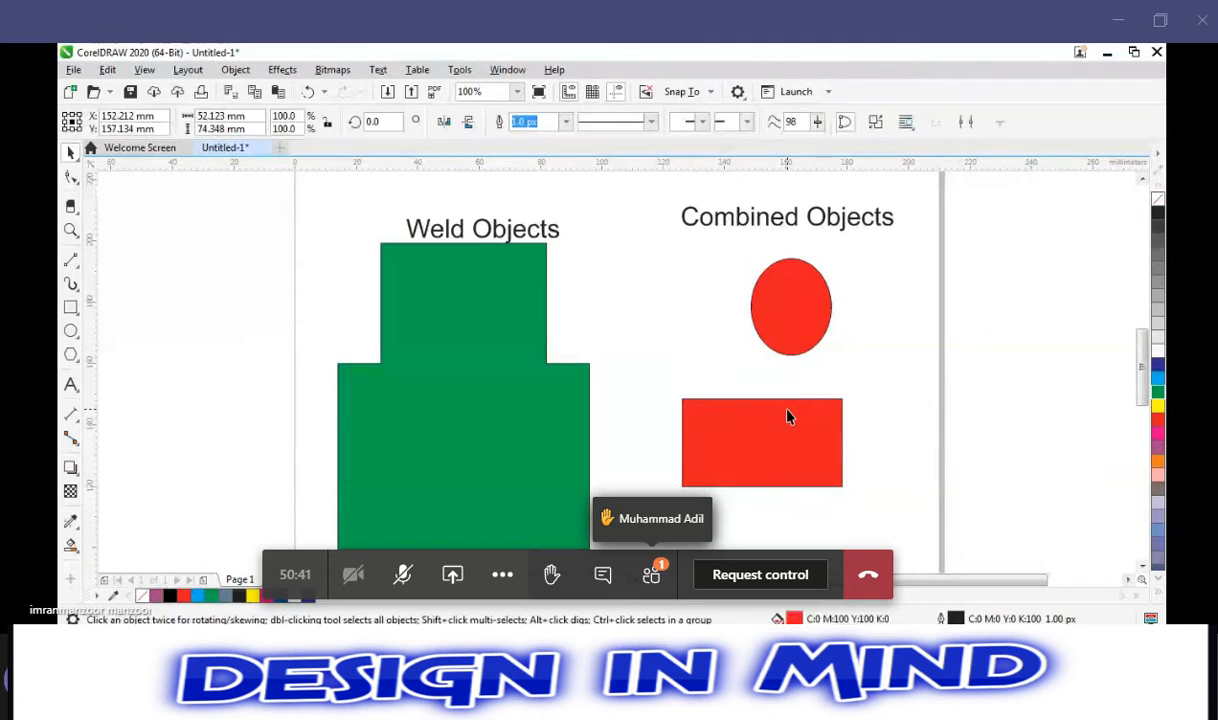
click(876, 424)
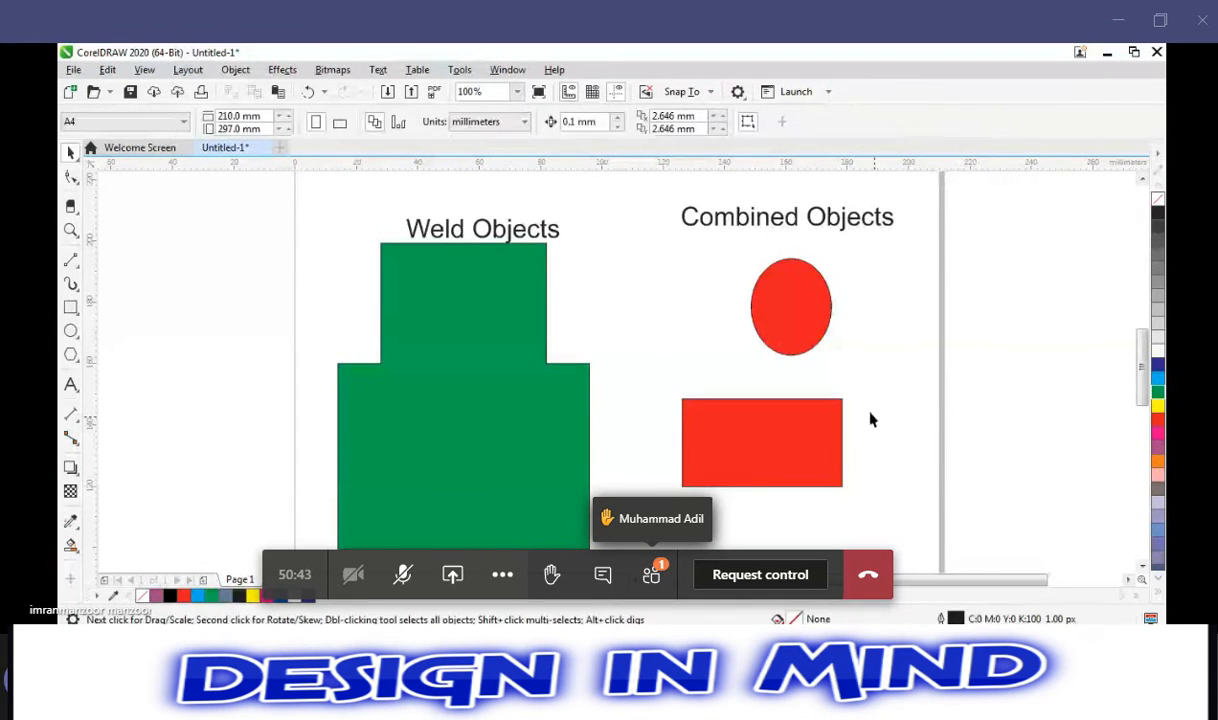
Break the combined red ellipse and rectangle apart into separate objects.
click(803, 311)
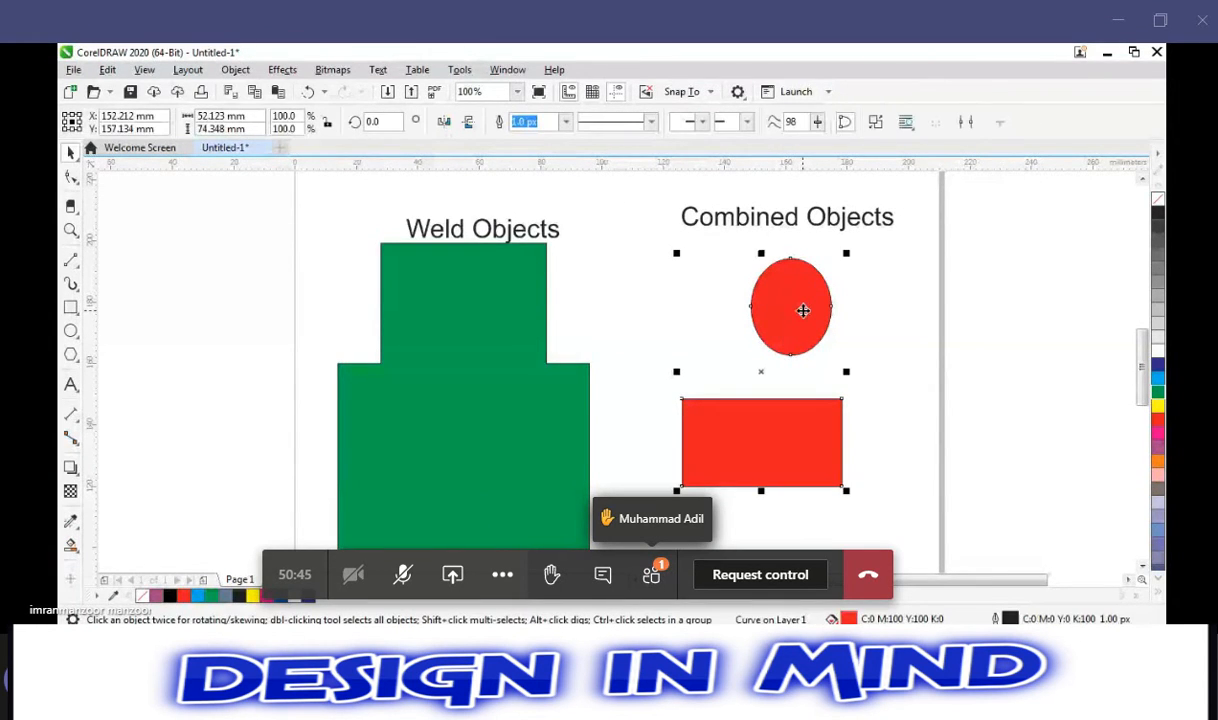
click(837, 345)
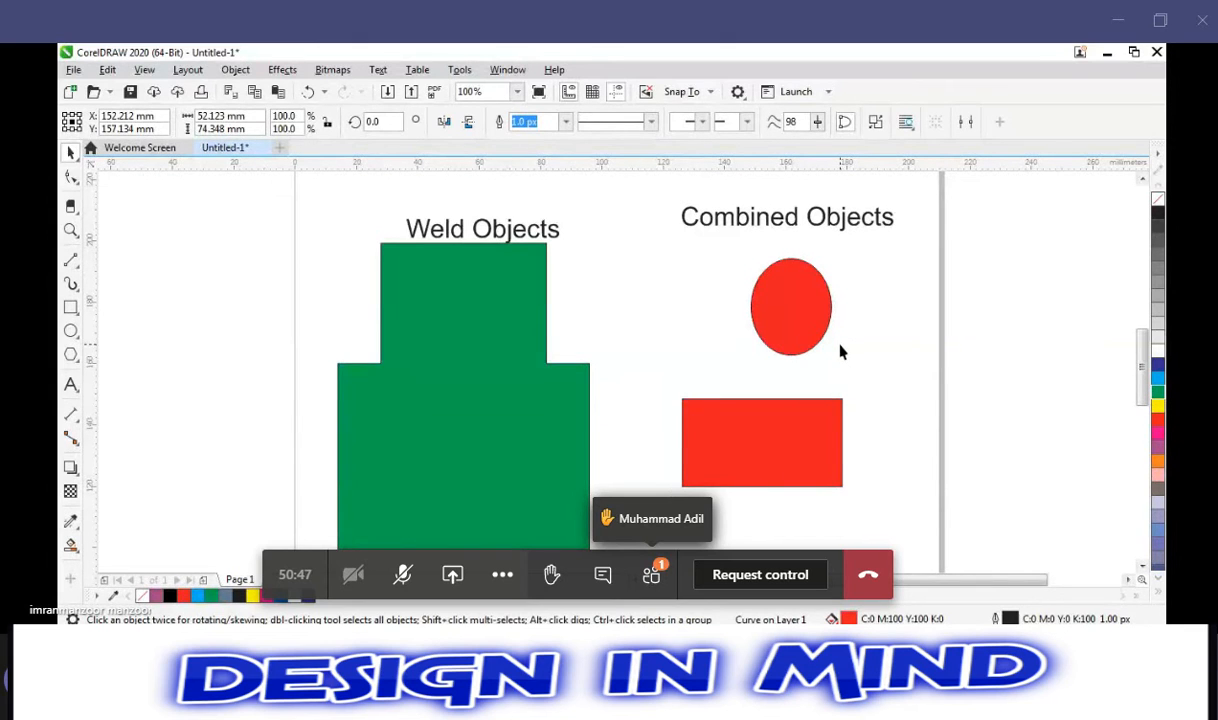
click(756, 295)
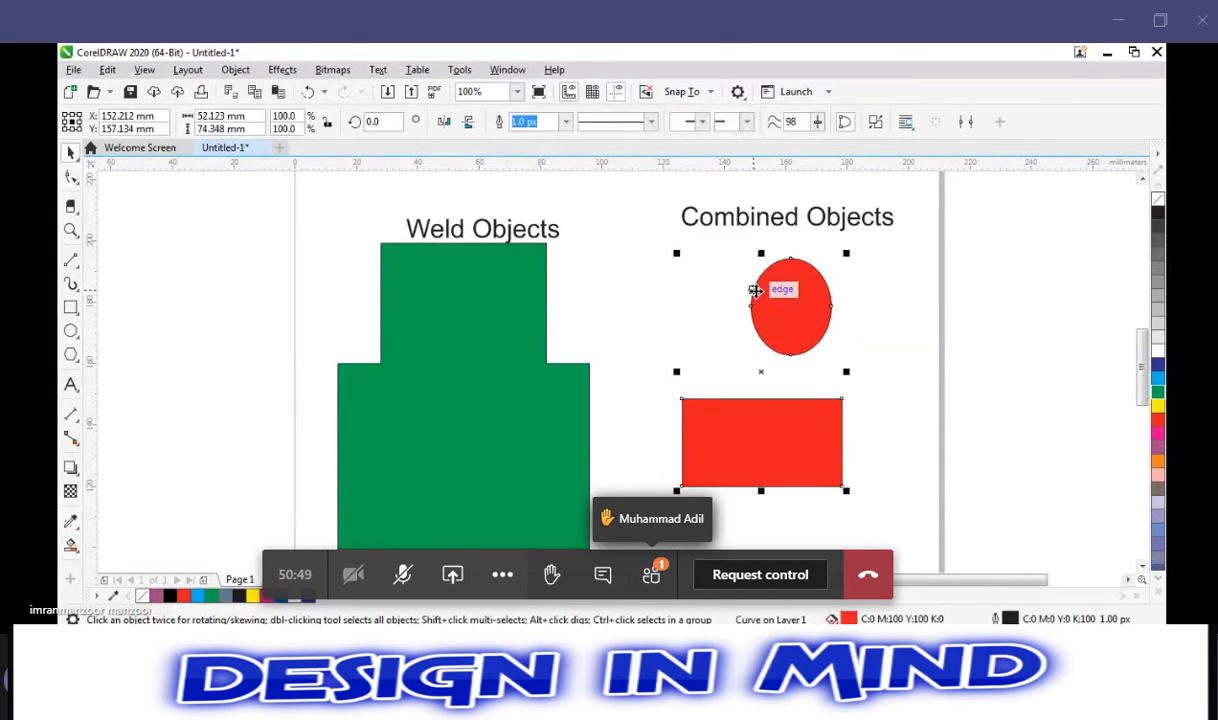
key(ctrl+k)
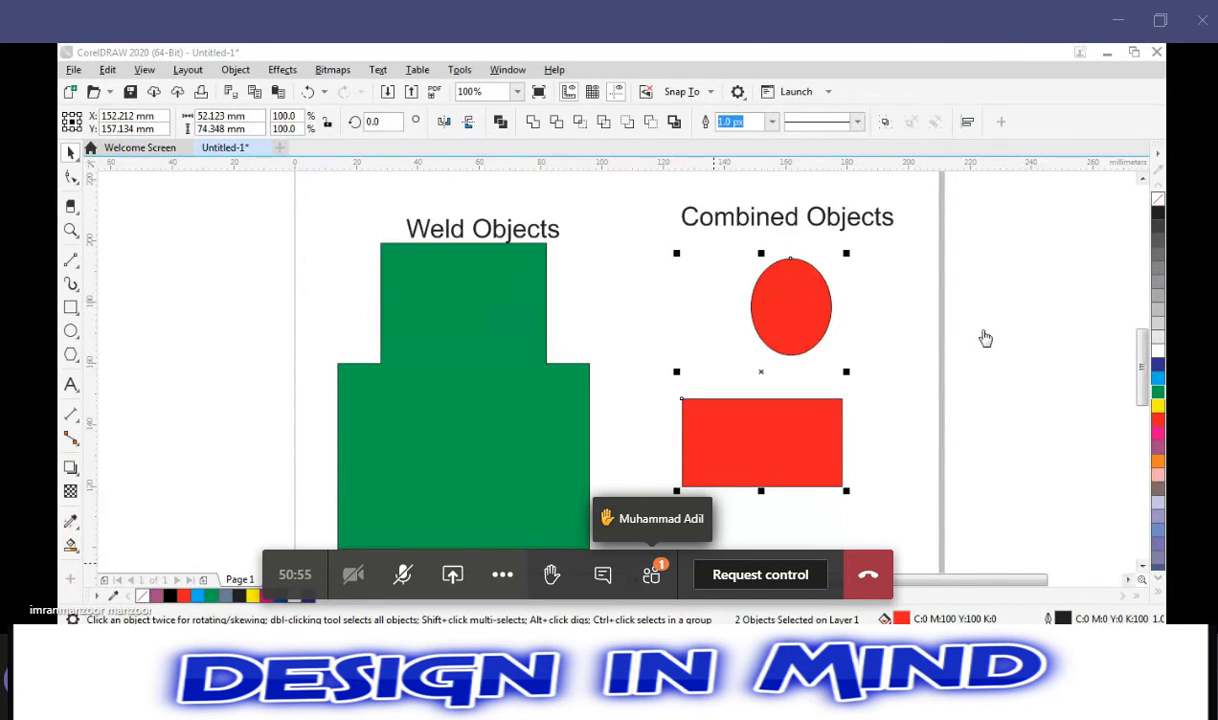
click(1095, 267)
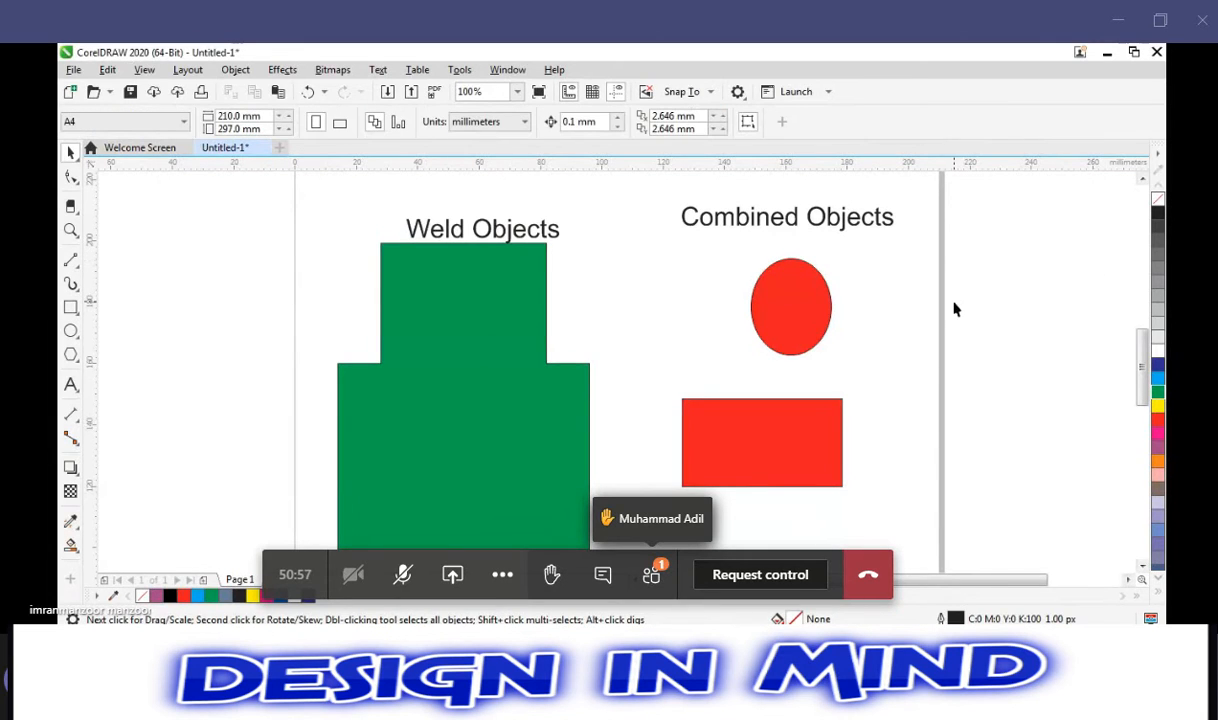
Weld the separate red ellipse and rectangle into one object without moving them together.
click(819, 318)
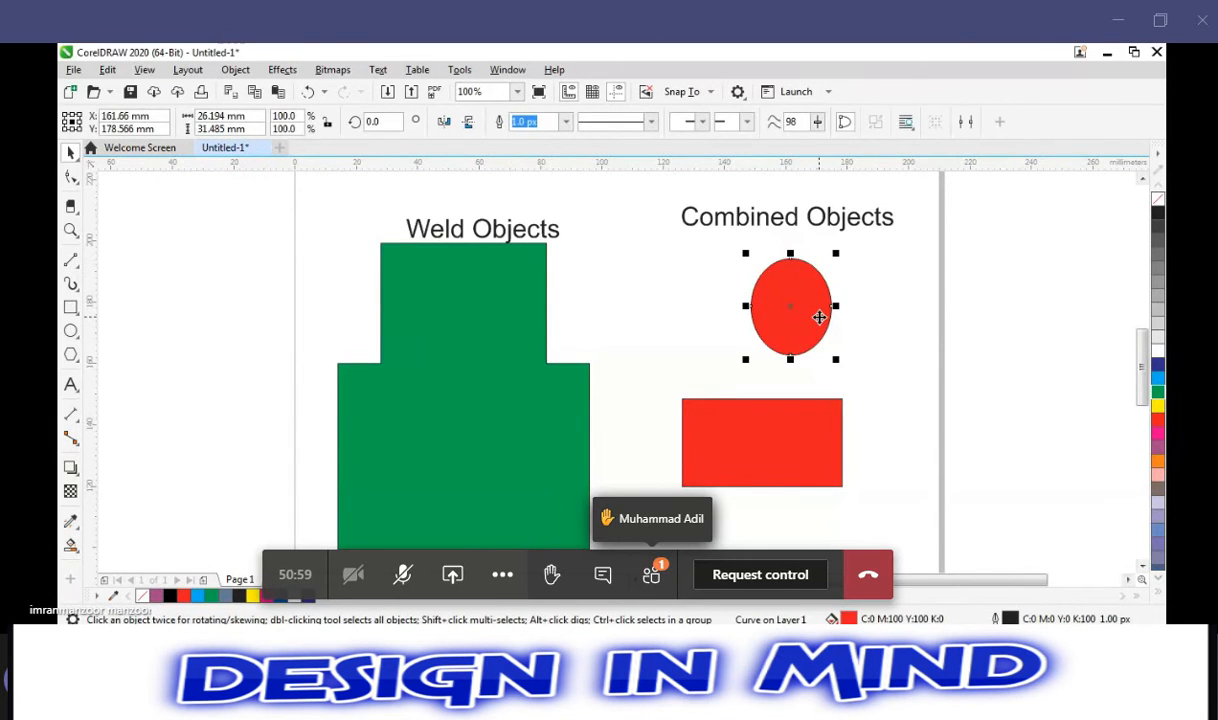
shift+click(797, 413)
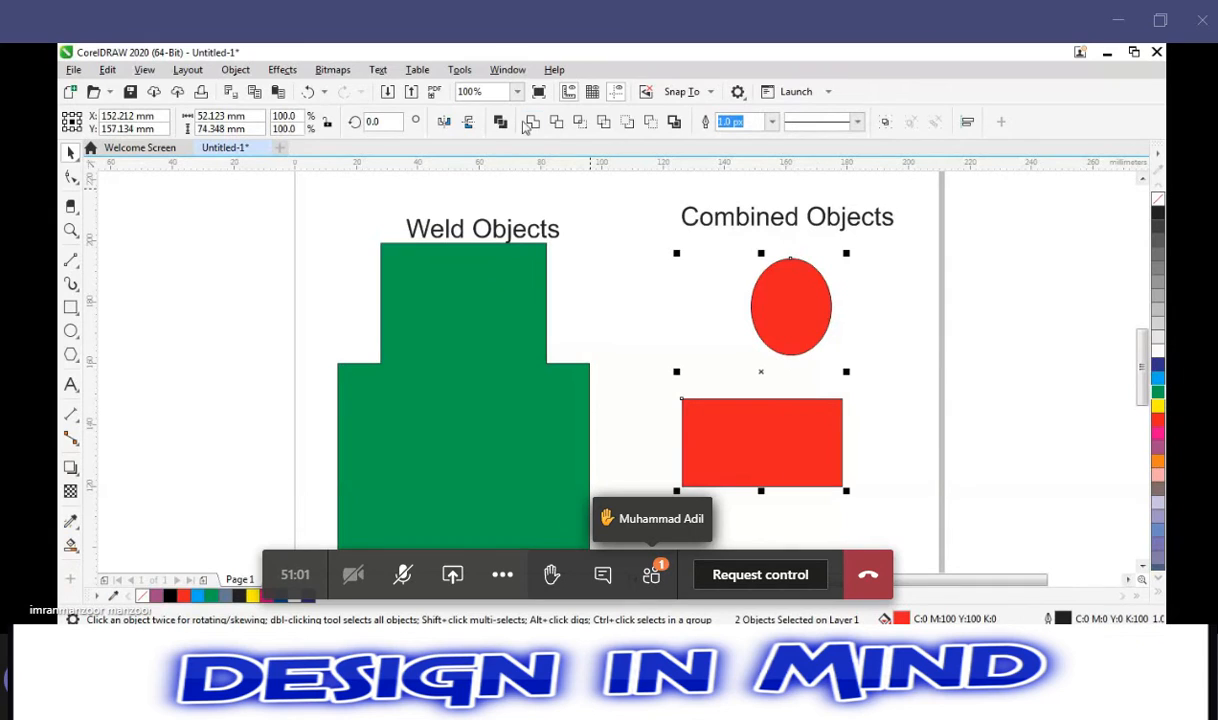
click(533, 121)
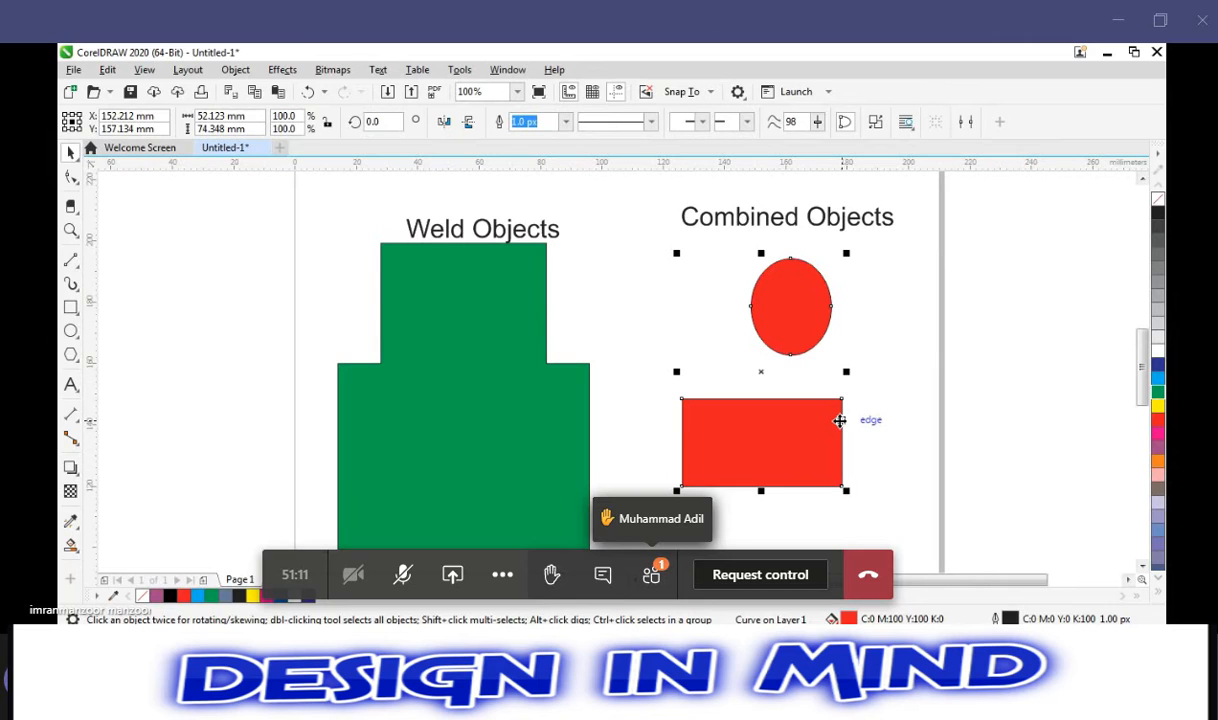
click(910, 541)
Break the welded red object apart and move its rectangle up to overlap the ellipse's lower part.
click(814, 475)
key(ctrl+k)
click(835, 508)
click(788, 417)
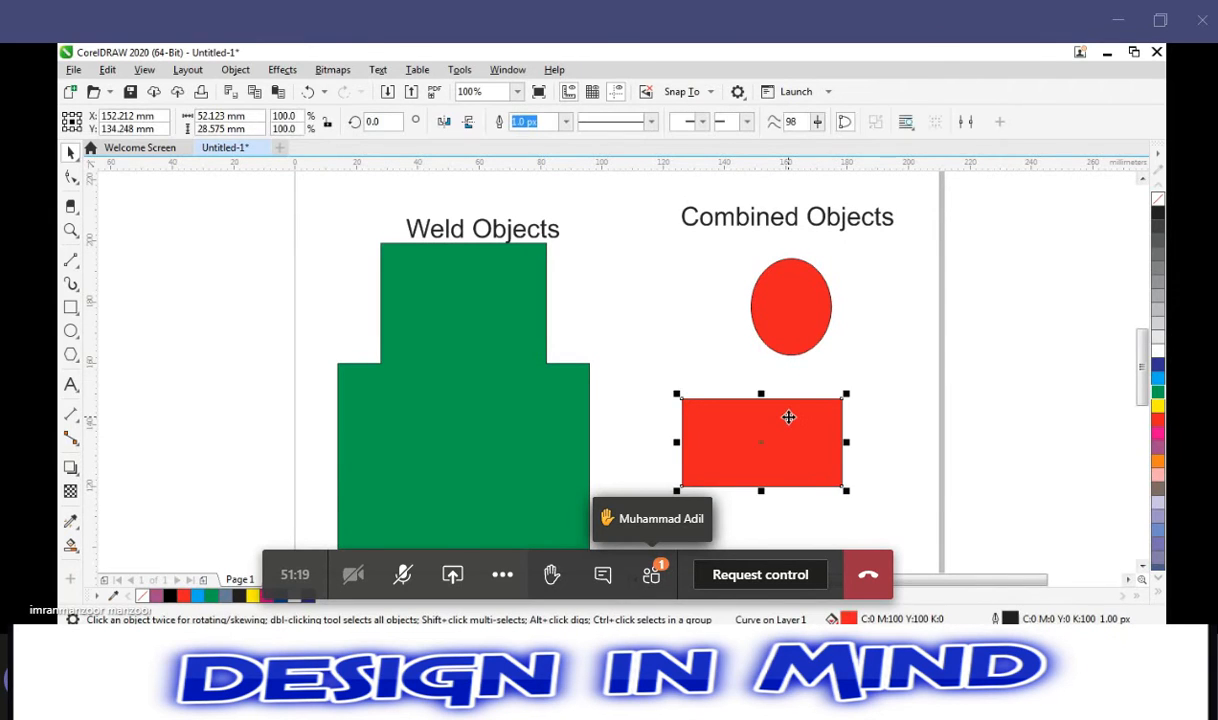
drag(788, 417, 823, 336)
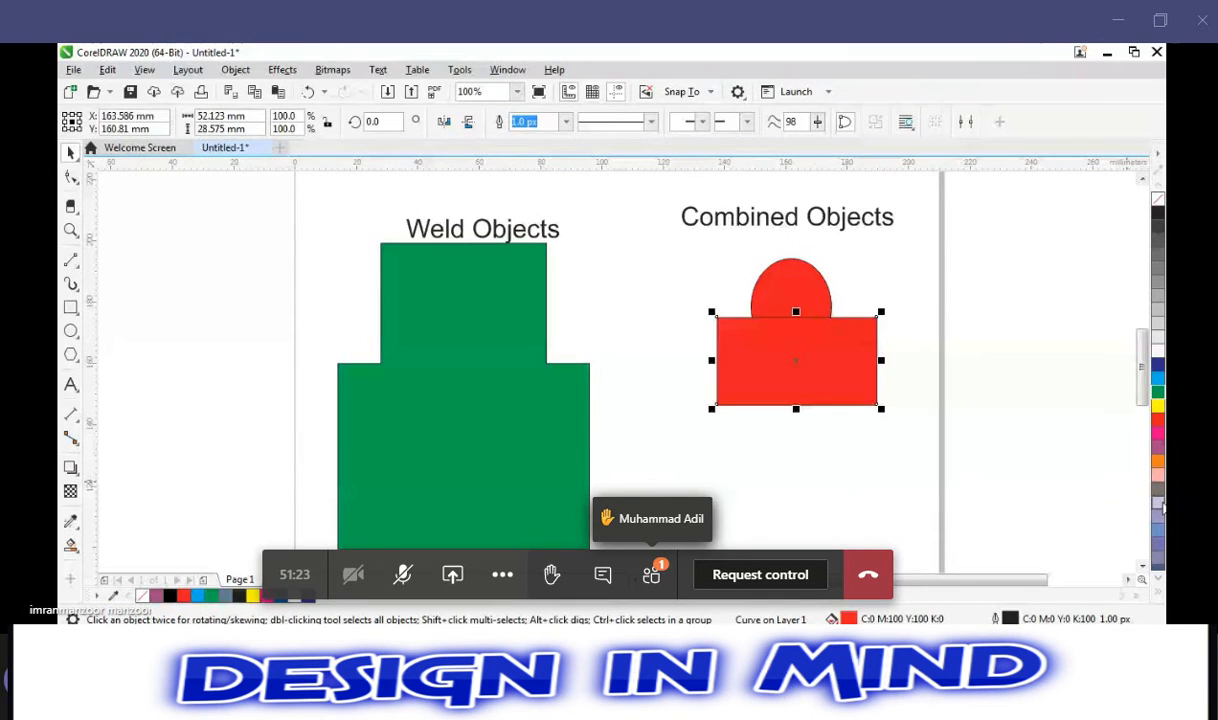
Fill the rectangle with light lavender and weld it with the red ellipse into one shape.
click(1155, 505)
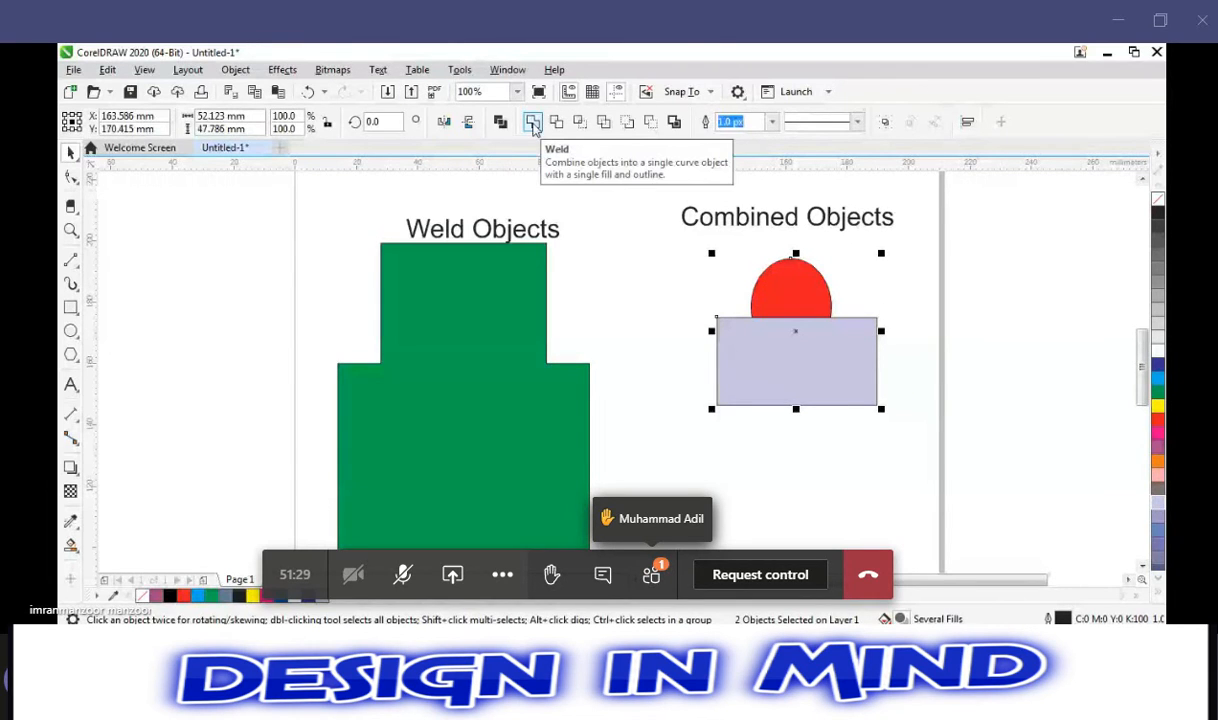
click(534, 124)
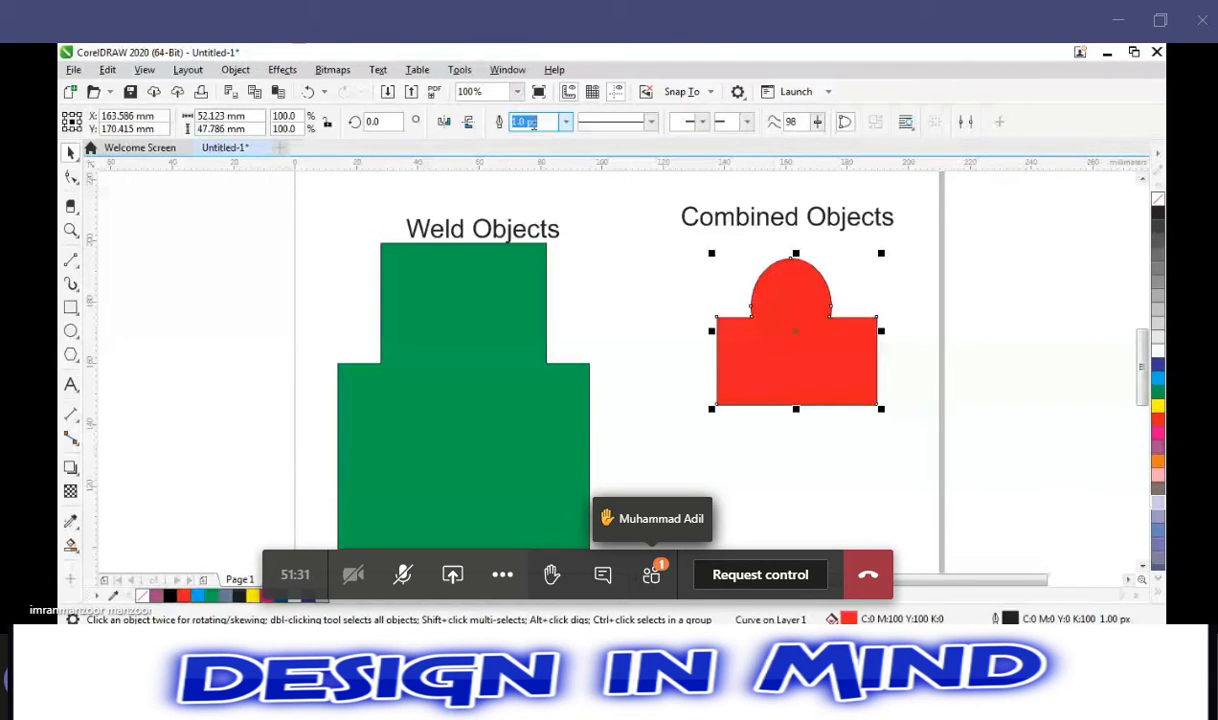
click(620, 305)
Delete all shapes and labels from the page.
key(ctrl+a)
click(620, 305)
key(Delete)
Draw a rectangle about 41 × 34 mm in the upper part of the page and fill it with cyan blue.
key(F6)
drag(442, 249, 568, 352)
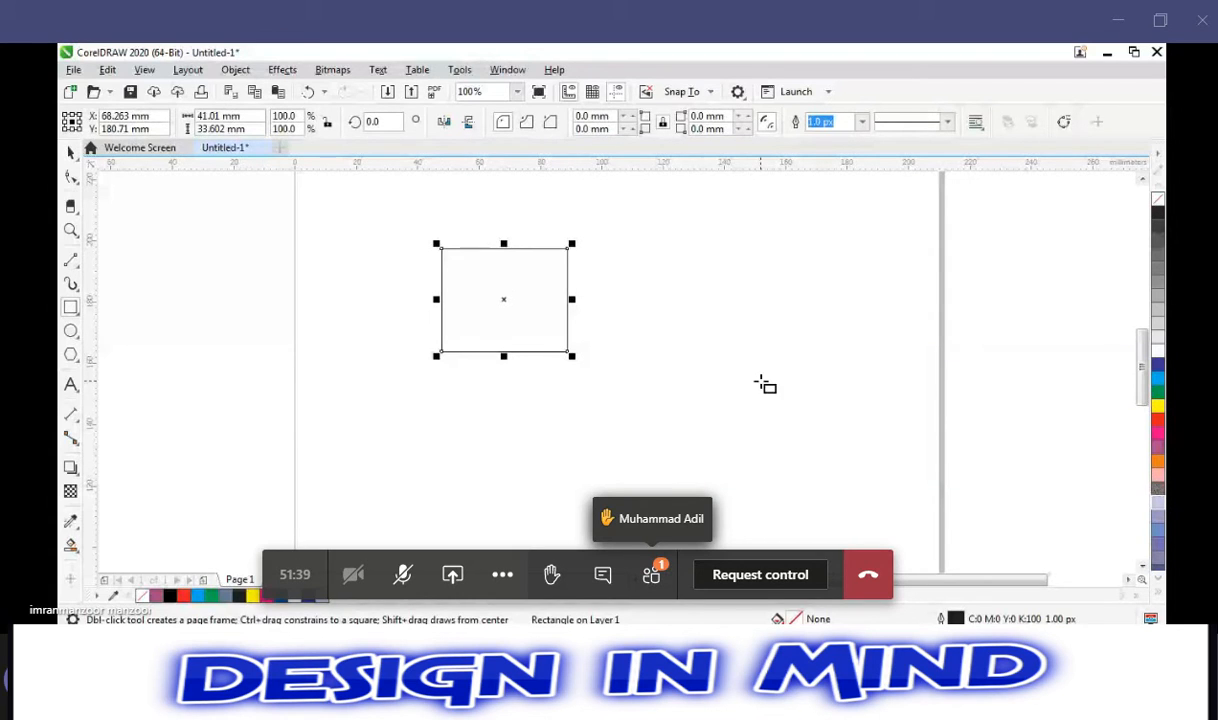
click(1158, 388)
Draw a larger rectangle overlapping the blue rectangle's lower-right corner and fill it with red.
drag(490, 323, 655, 466)
click(1158, 428)
click(886, 458)
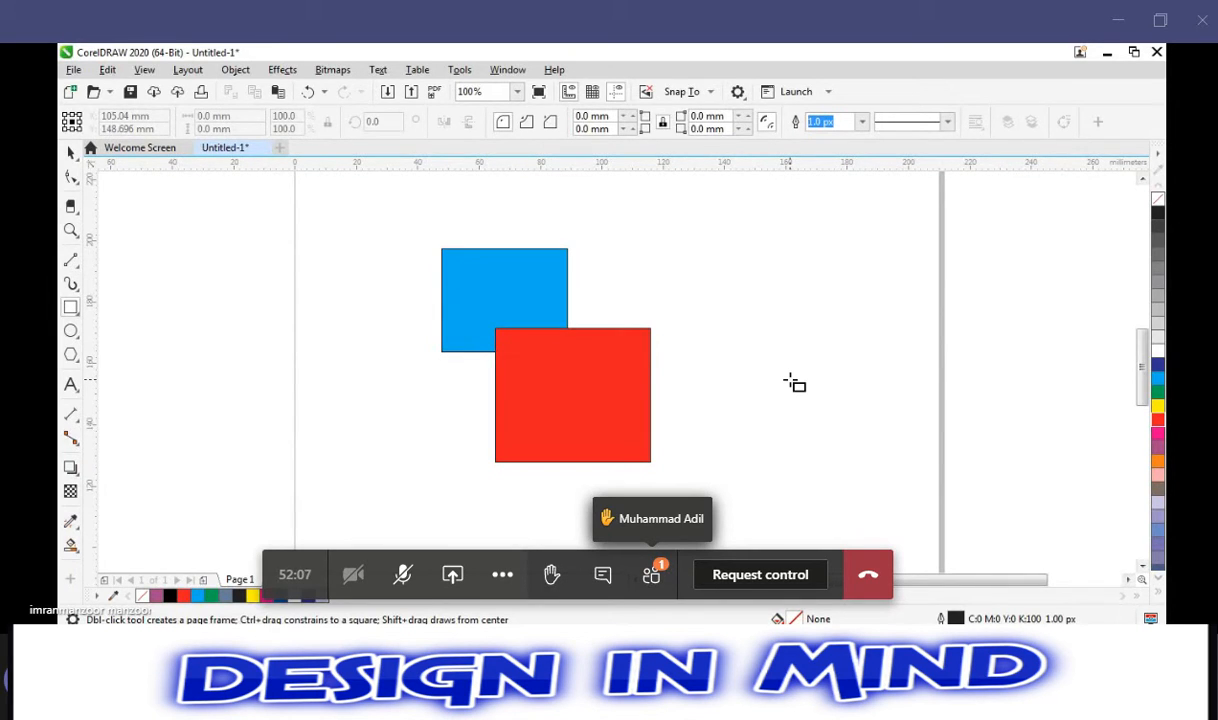
Combine the overlapping blue and red rectangles into a single object.
key(space)
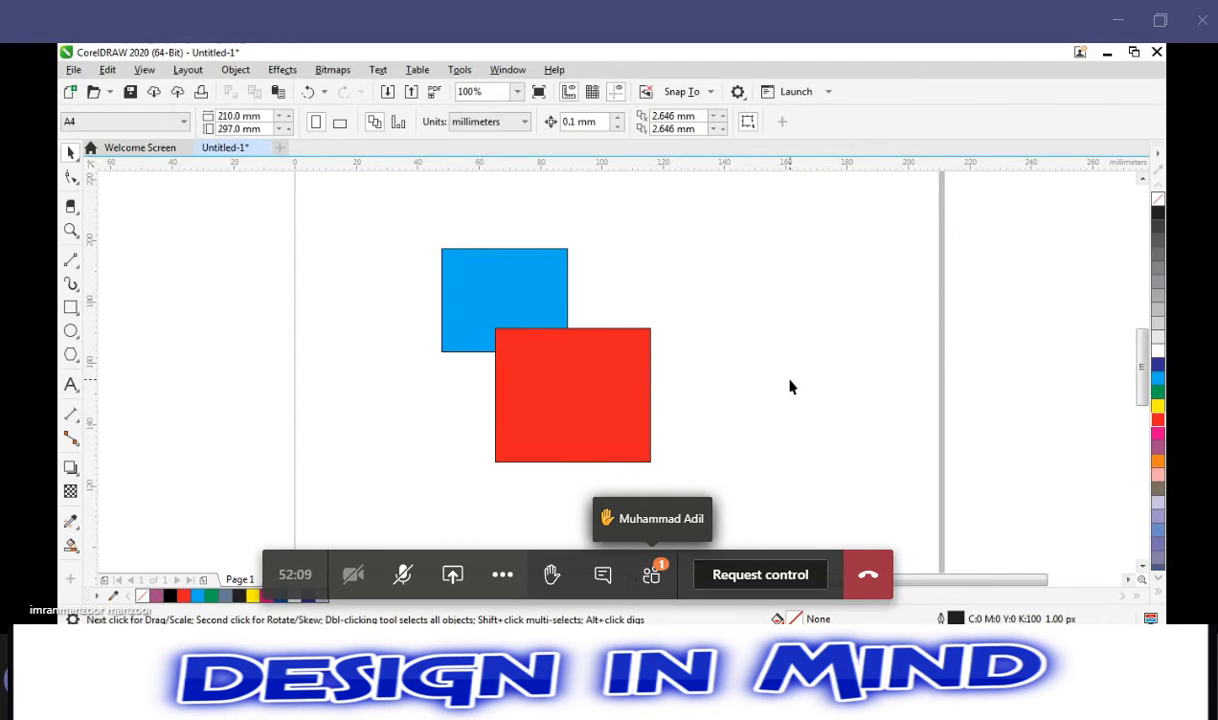
click(470, 285)
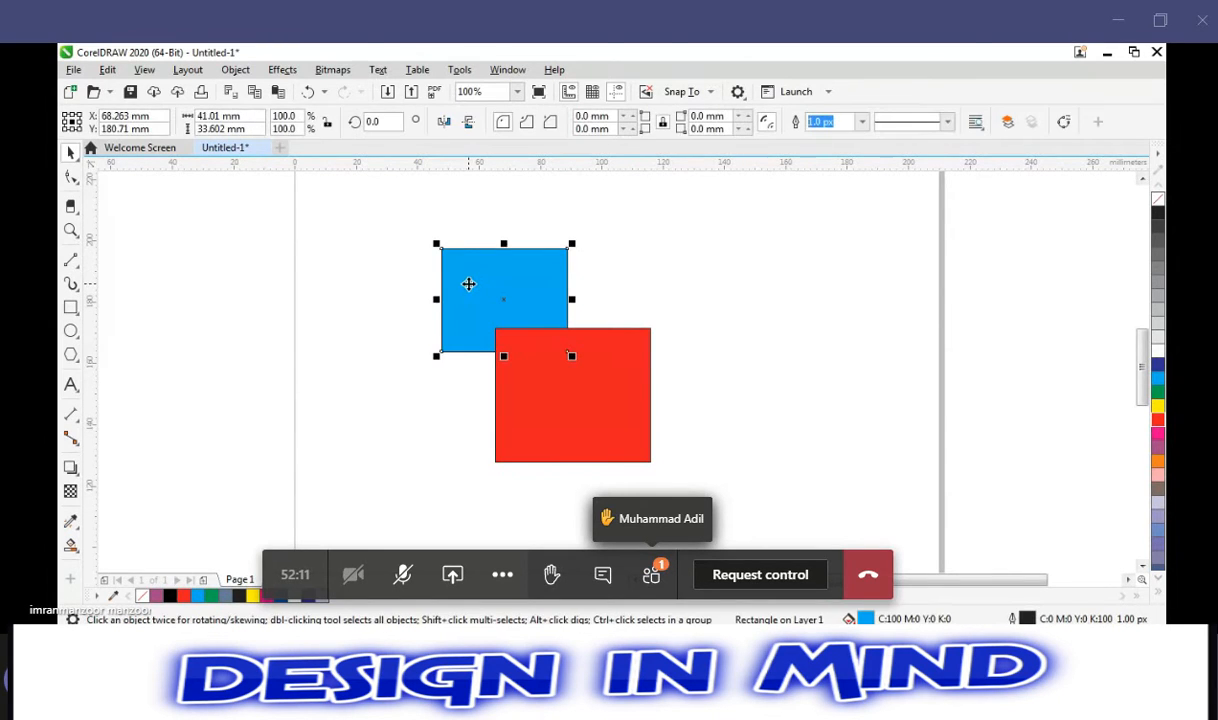
shift+click(610, 405)
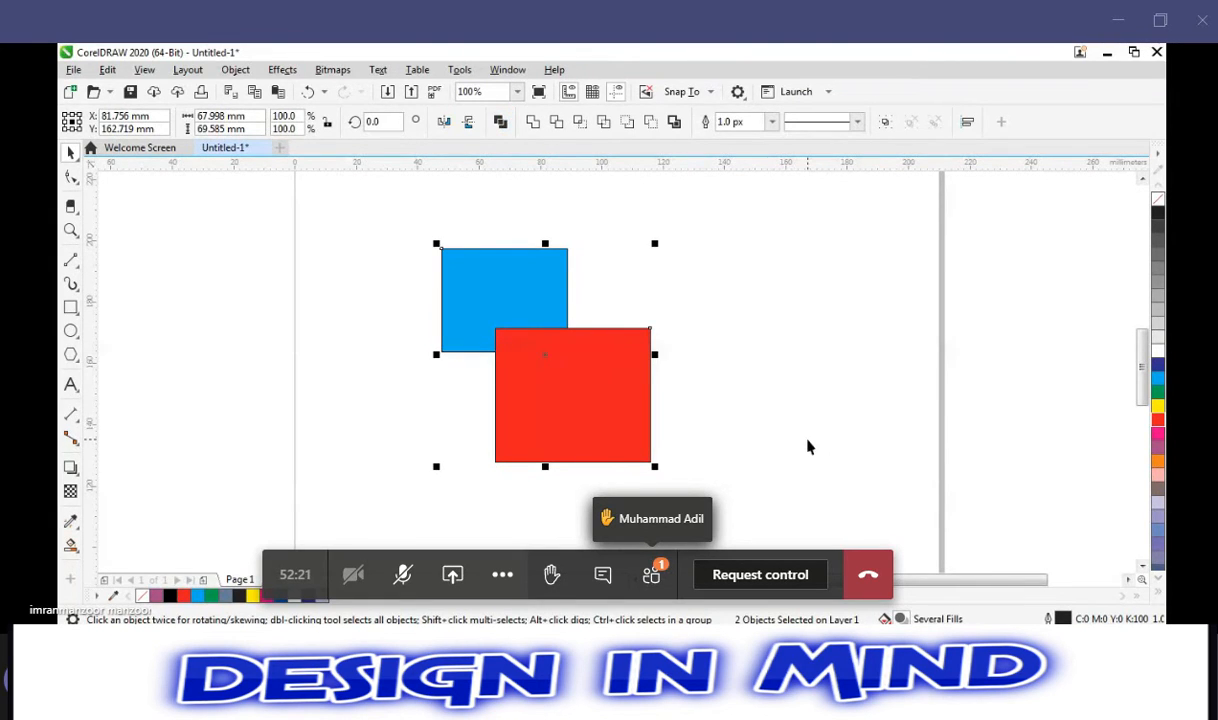
click(500, 122)
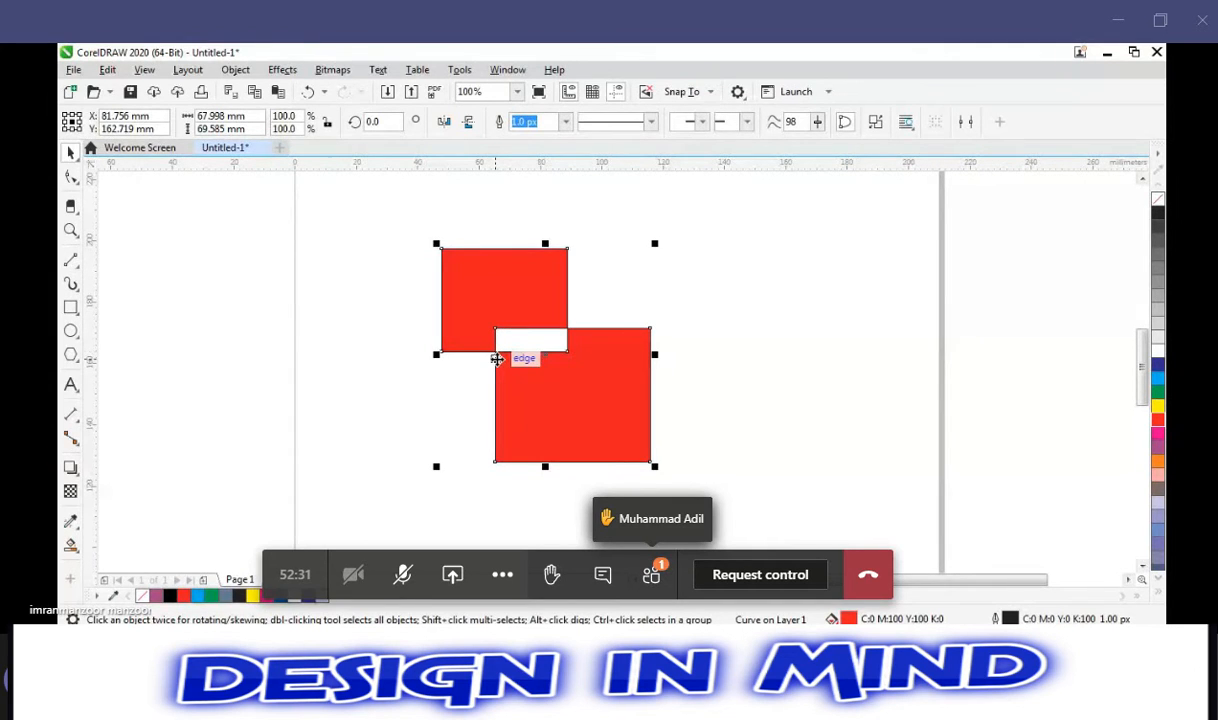
click(726, 307)
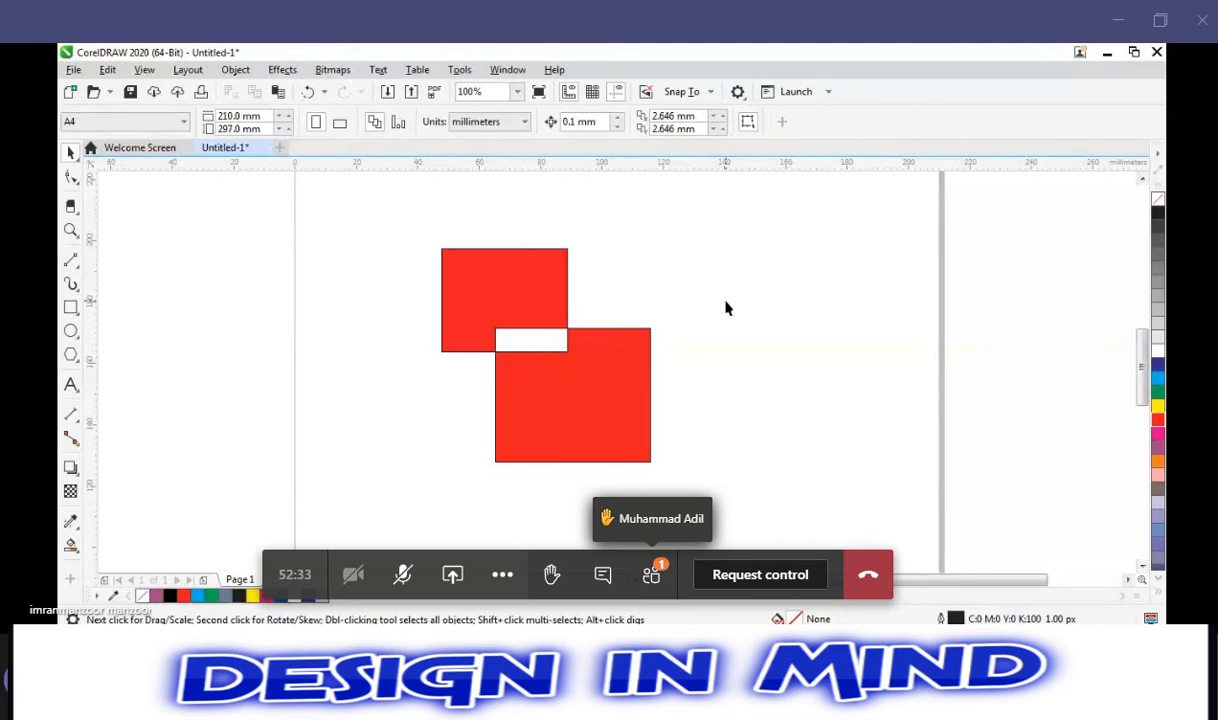
Move the combined red object left and slightly up on the page.
click(540, 300)
drag(540, 300, 432, 244)
click(402, 214)
Add the text label "Combined Objects" above the red combined object.
key(F7)
key(F8)
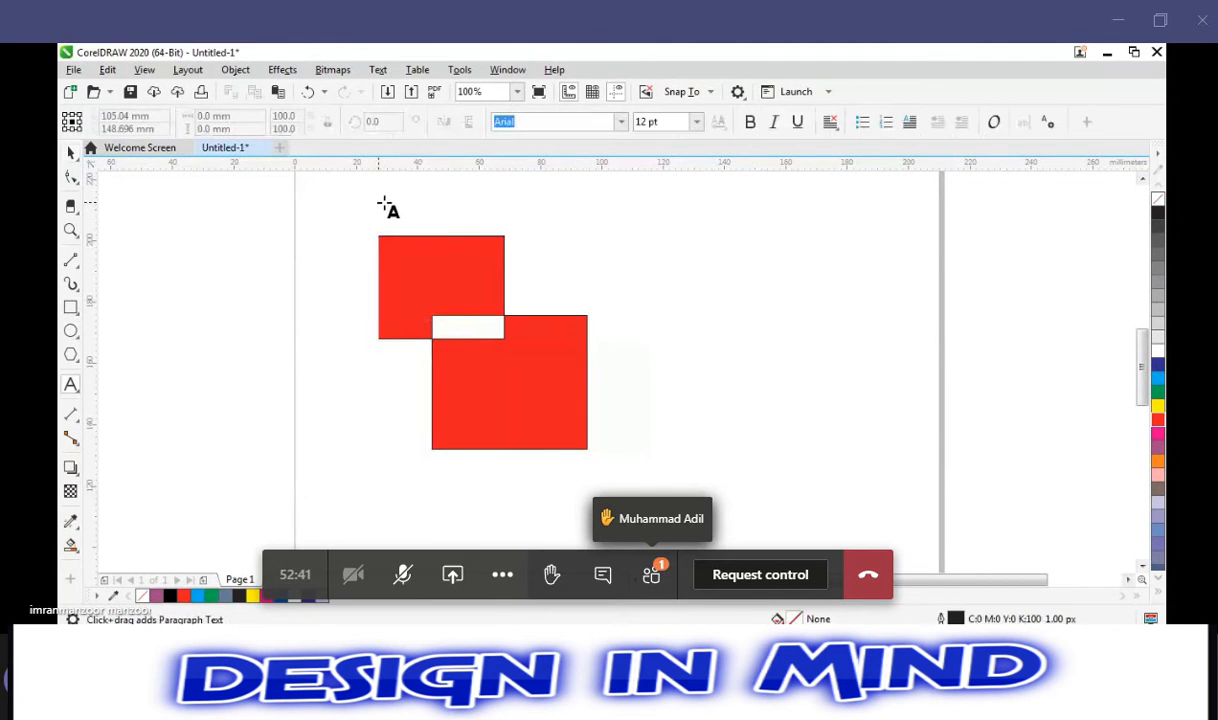
click(381, 203)
text(C)
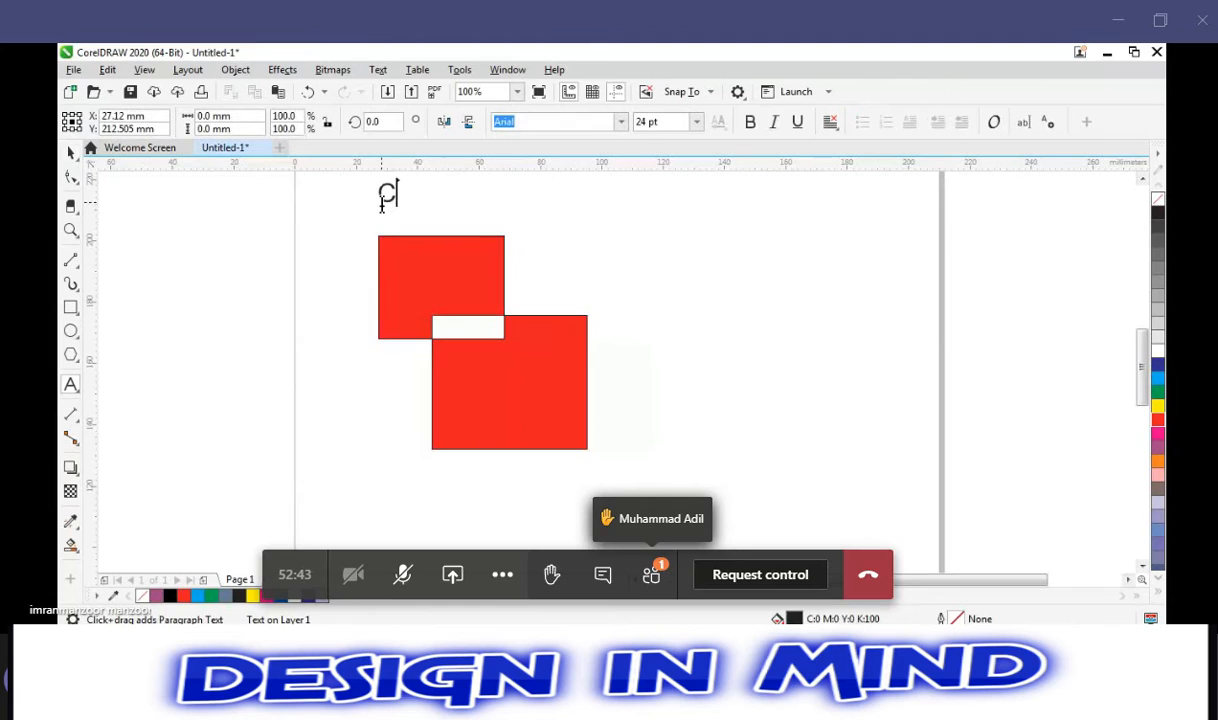
text(ombined)
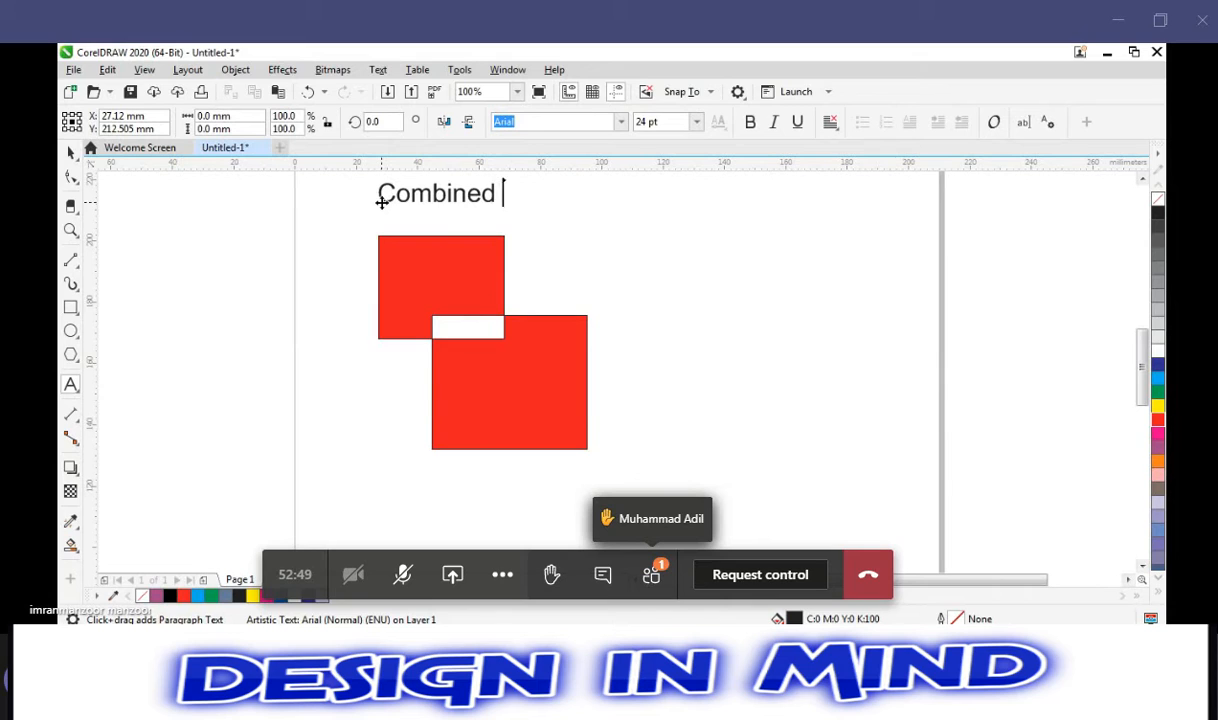
text( Objects)
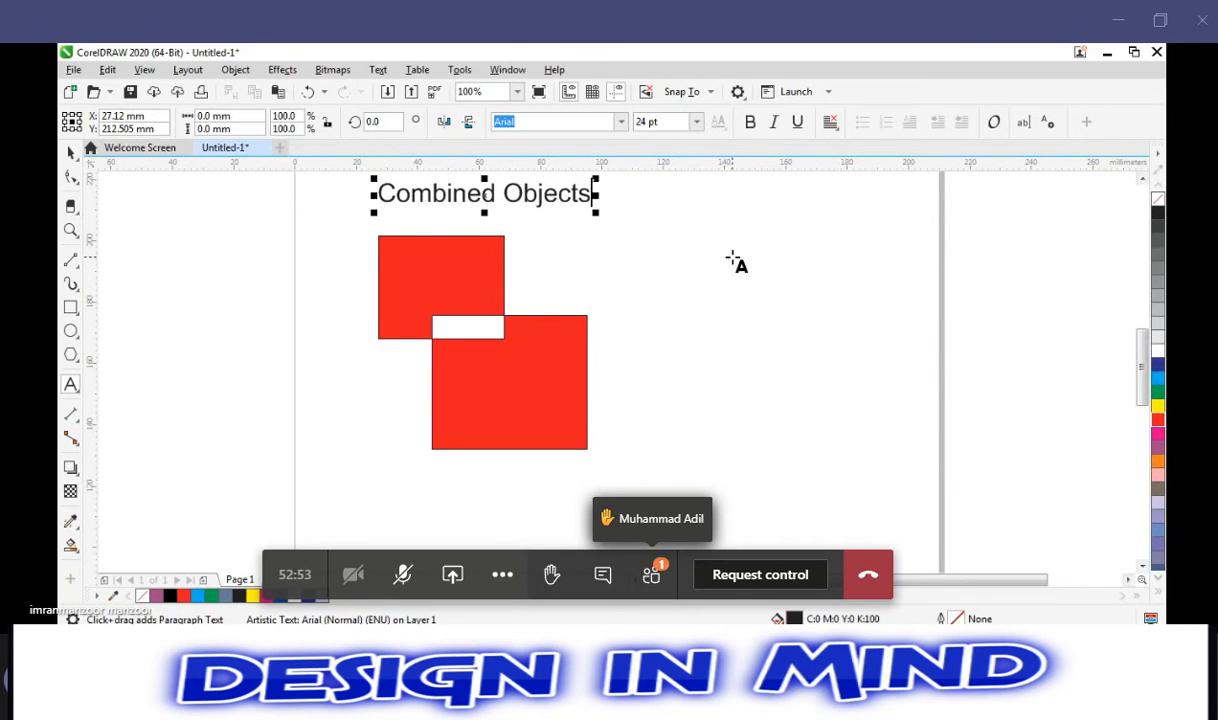
Add the text label "Weld Objects" to the right of the "Combined Objects" label.
click(732, 257)
click(716, 206)
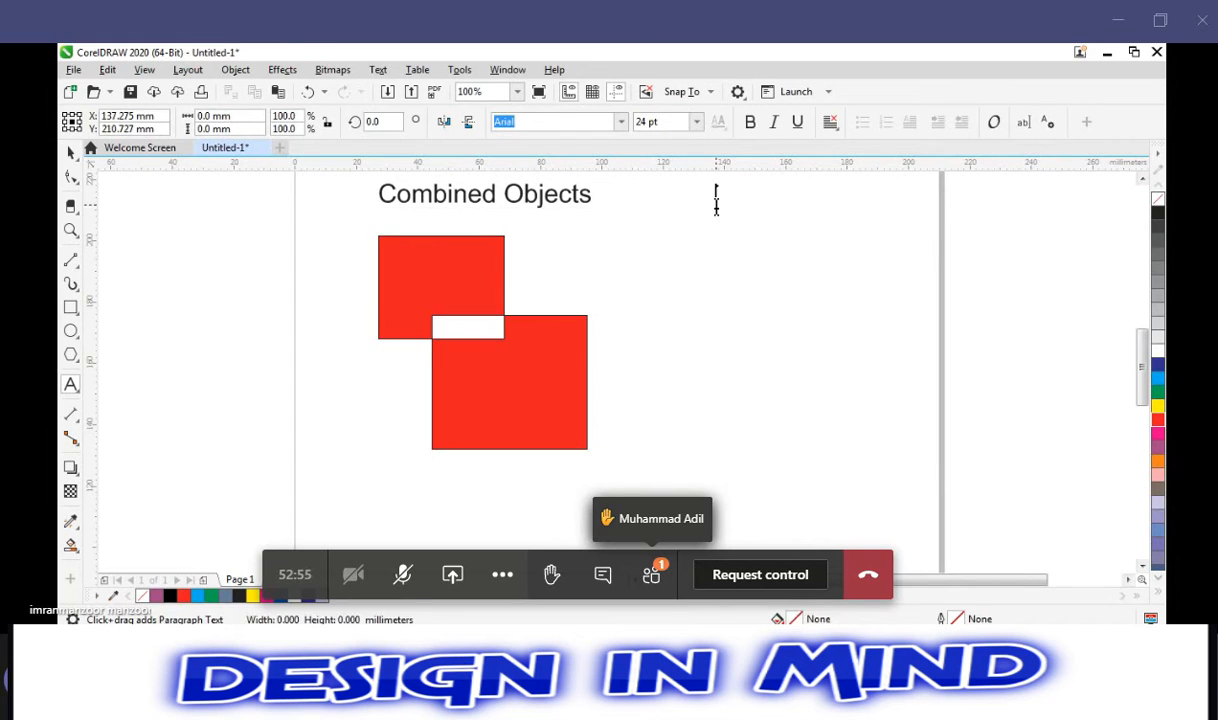
text(Weld Objects)
key(Escape)
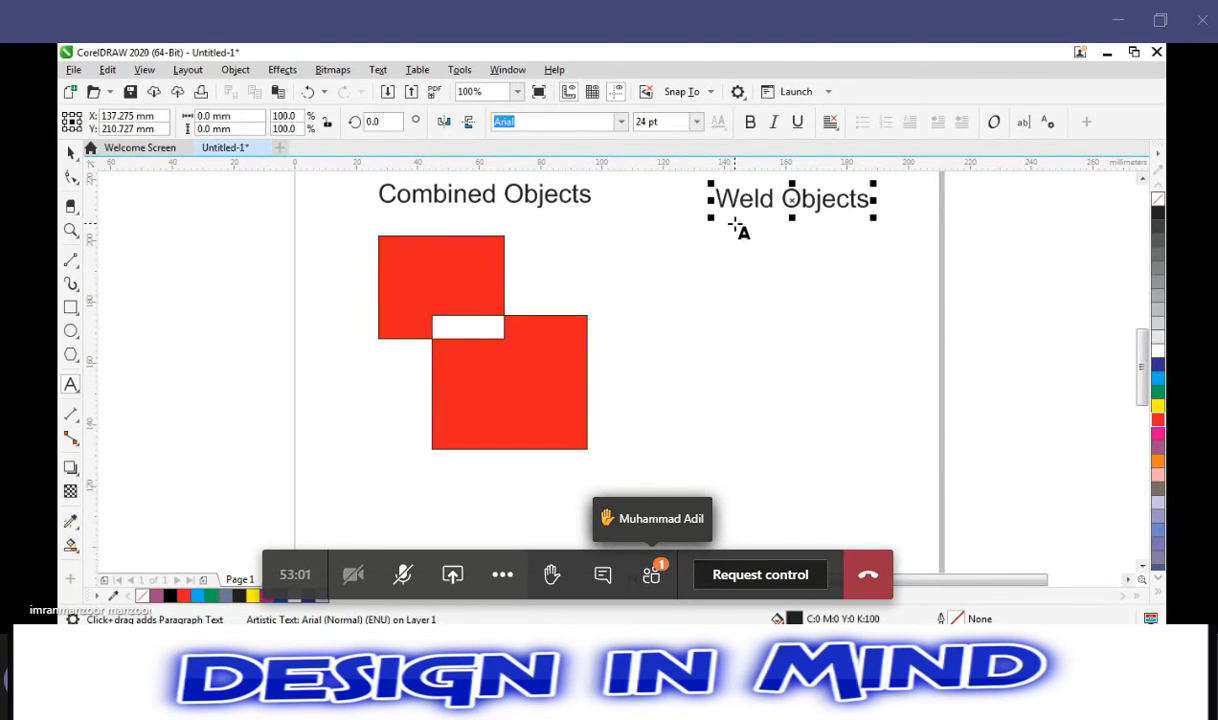
Draw a rectangle about 44 × 37 mm below the "Weld Objects" label and fill it with magenta.
key(F6)
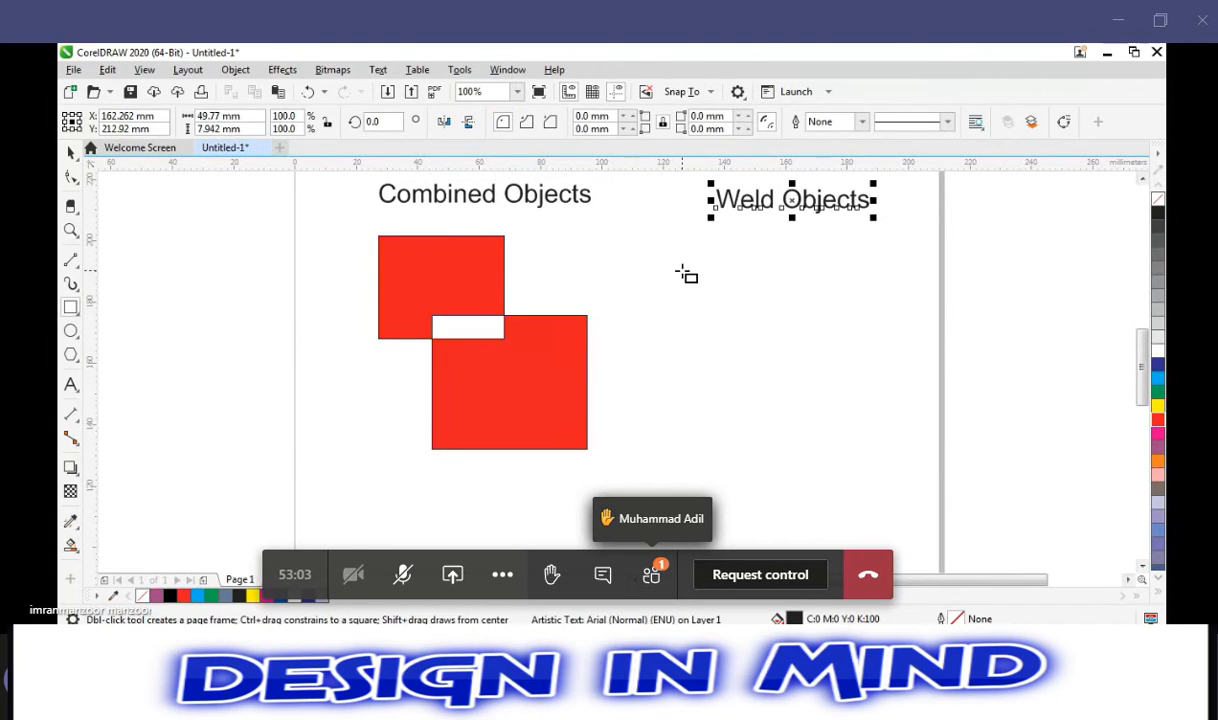
drag(682, 271, 818, 386)
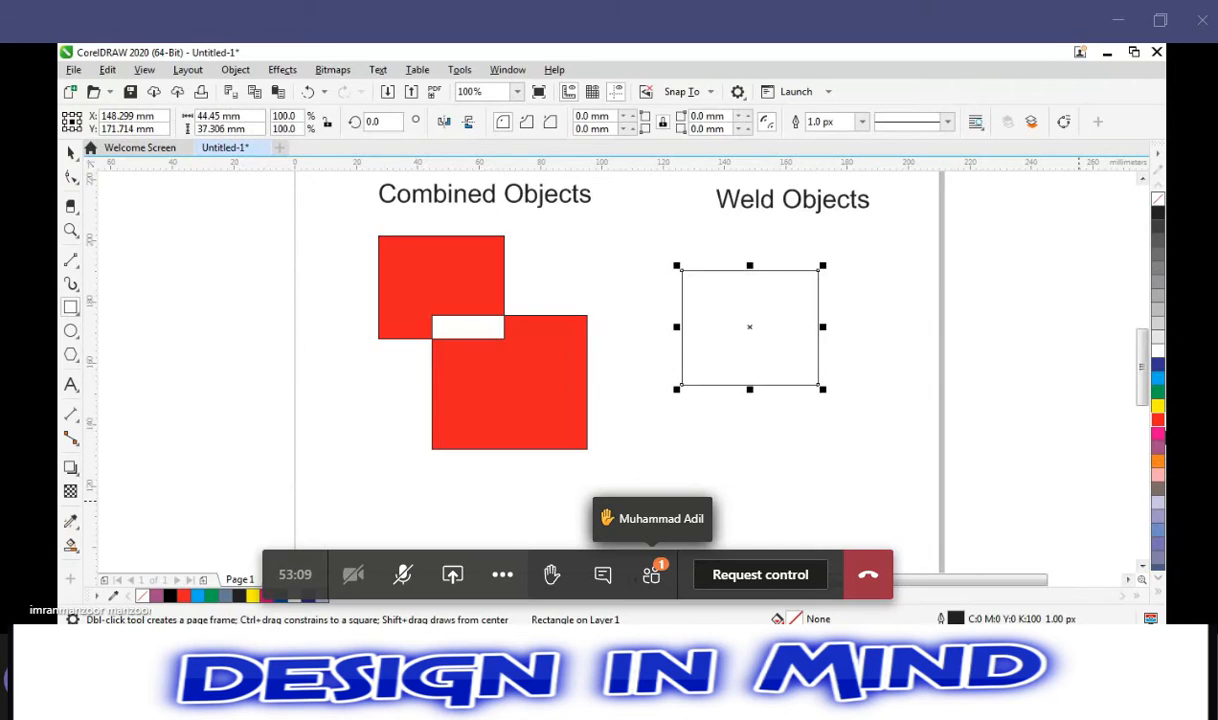
click(1158, 433)
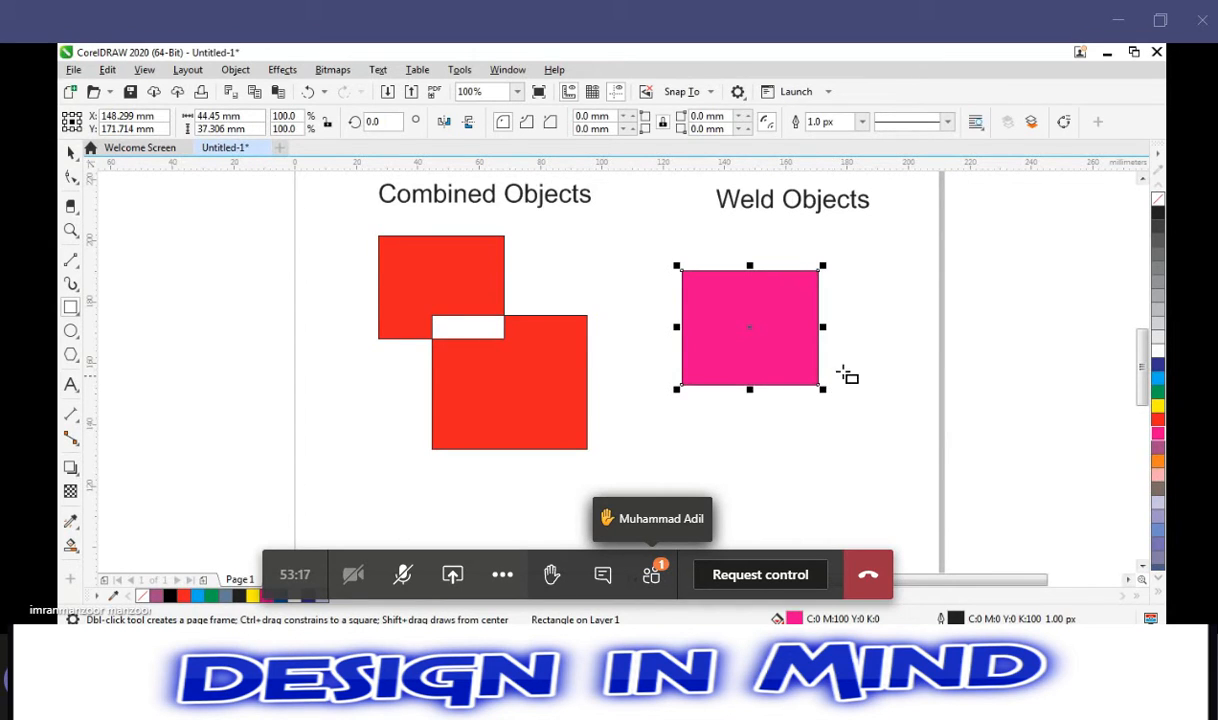
Draw a rectangle about 39 × 47 mm overlapping the magenta rectangle's right half and fill it with green.
click(880, 262)
drag(870, 259, 745, 408)
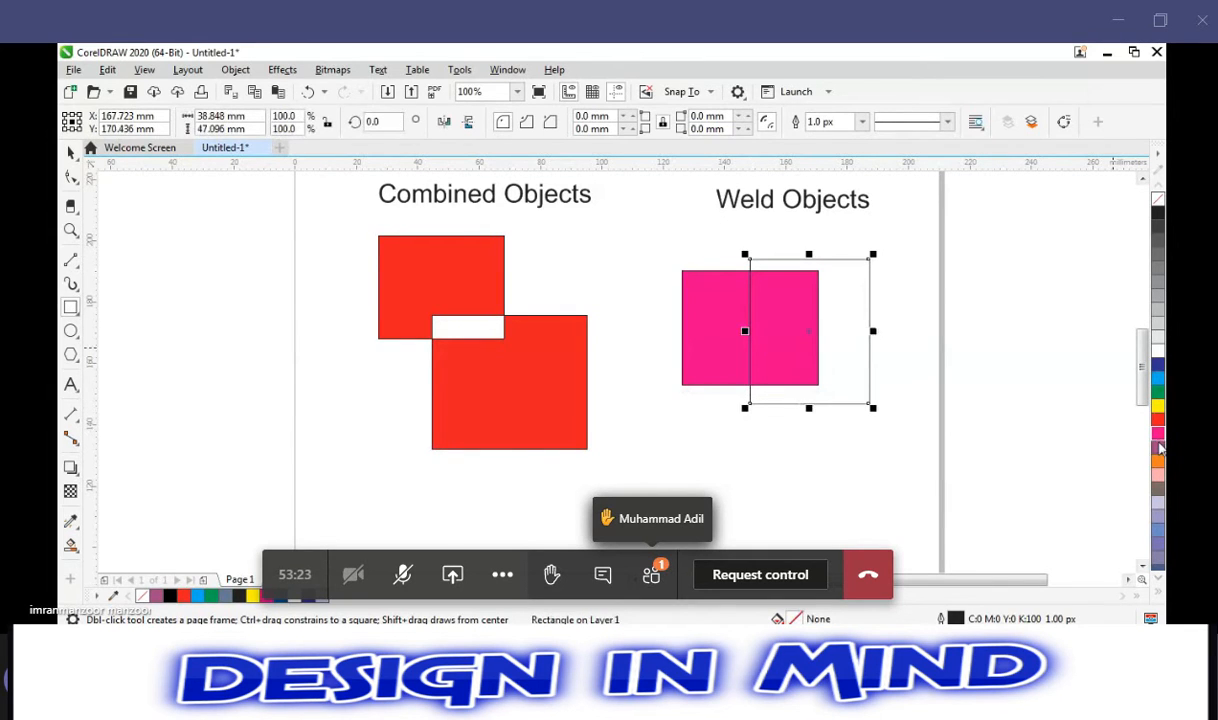
click(1157, 392)
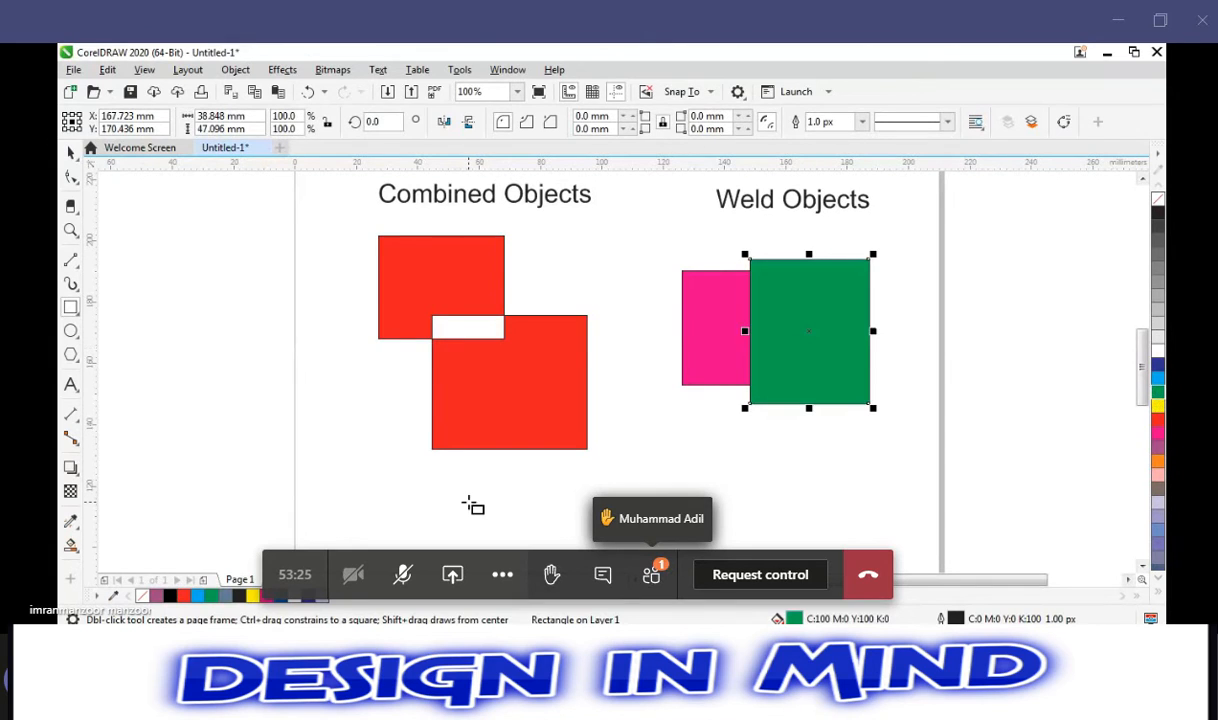
Try welding the magenta and green rectangles into one shape, and undo the weld.
key(space)
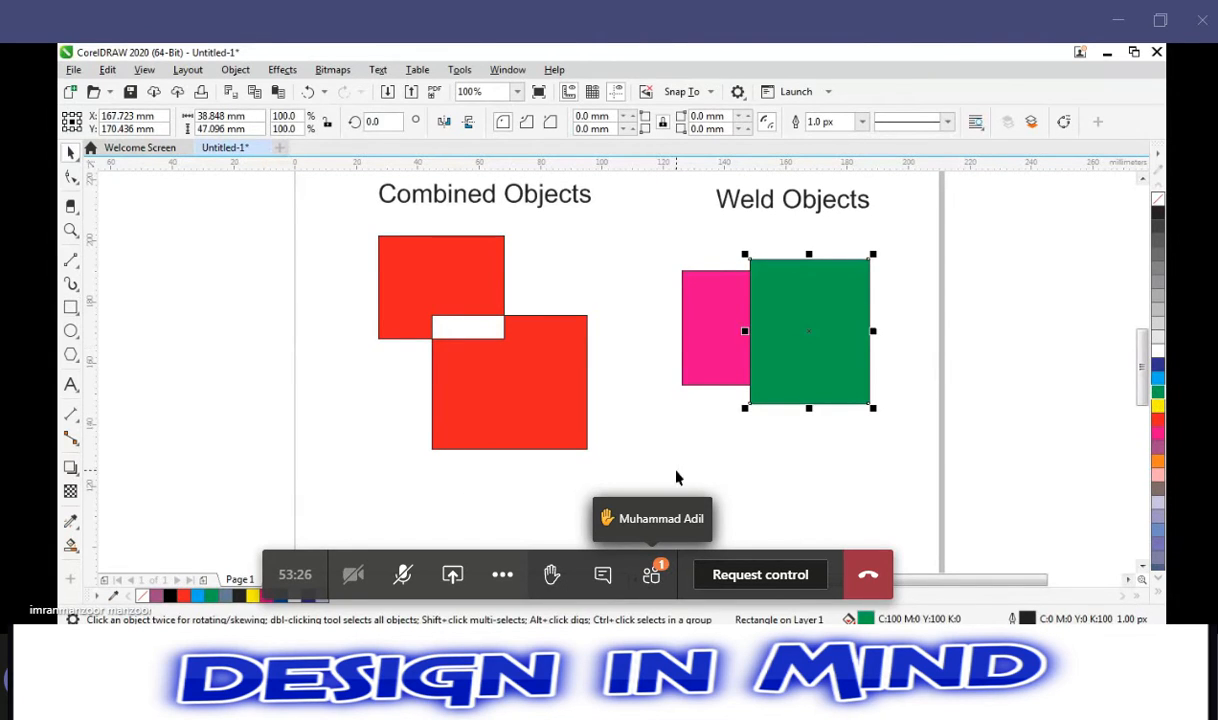
click(736, 318)
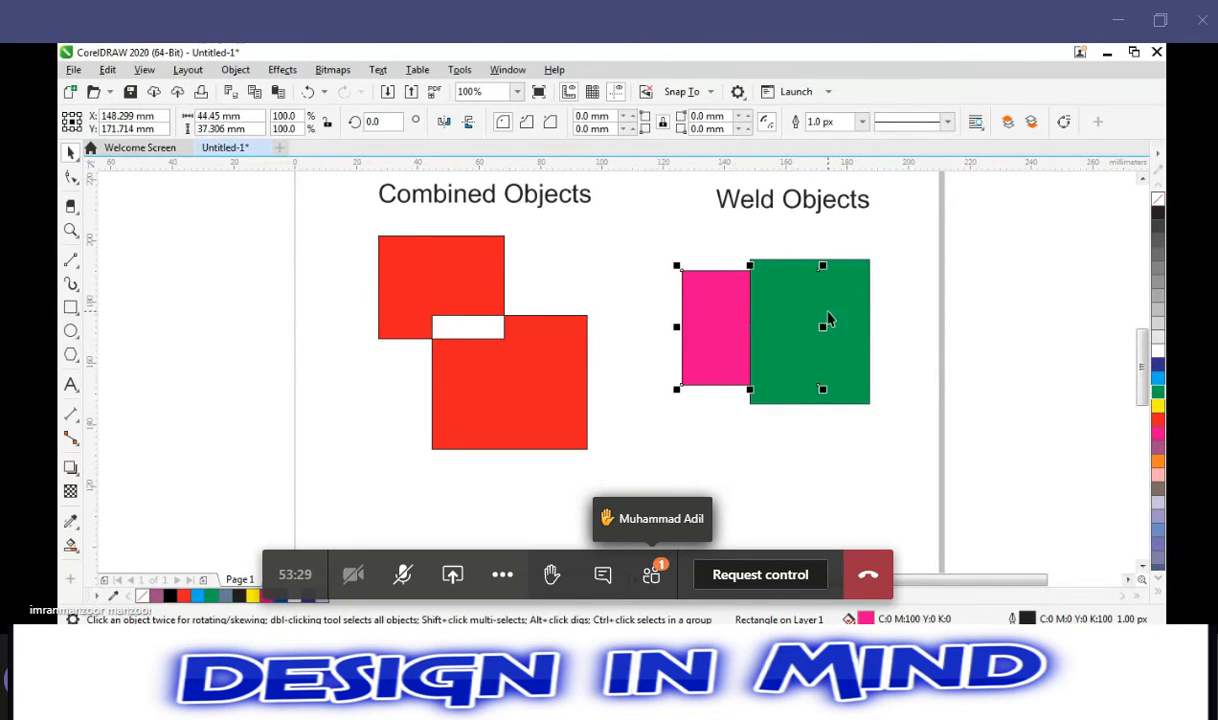
shift+click(790, 300)
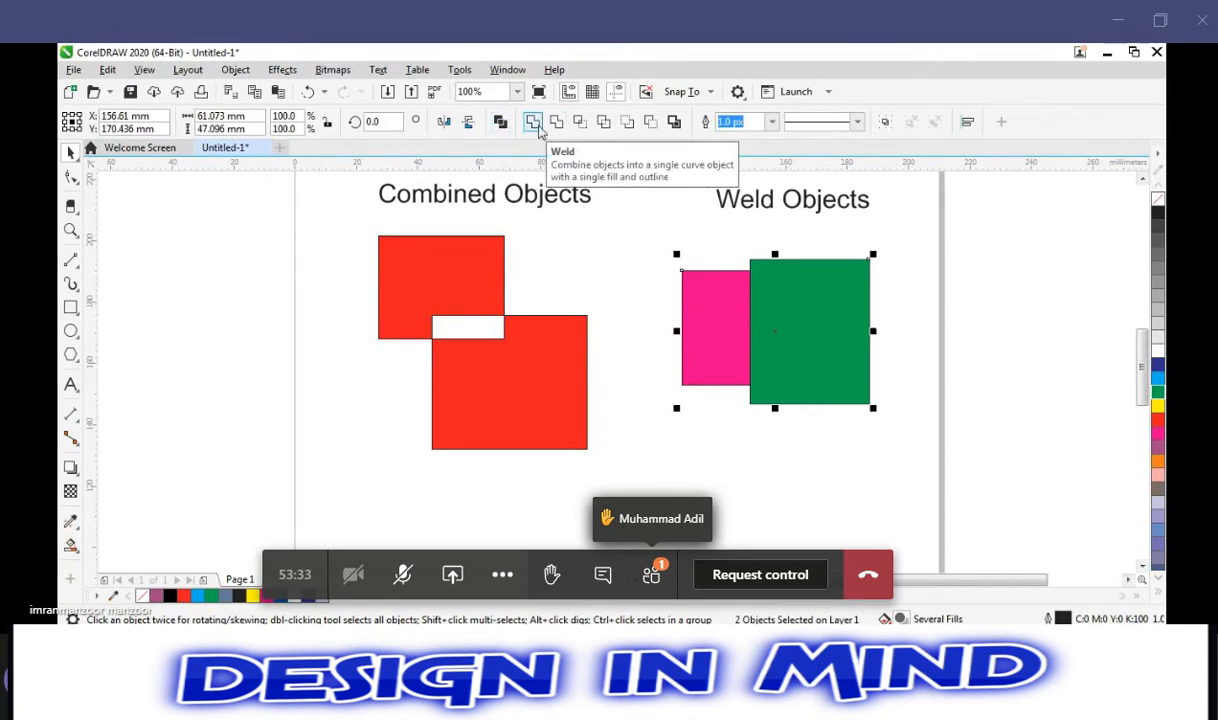
click(533, 123)
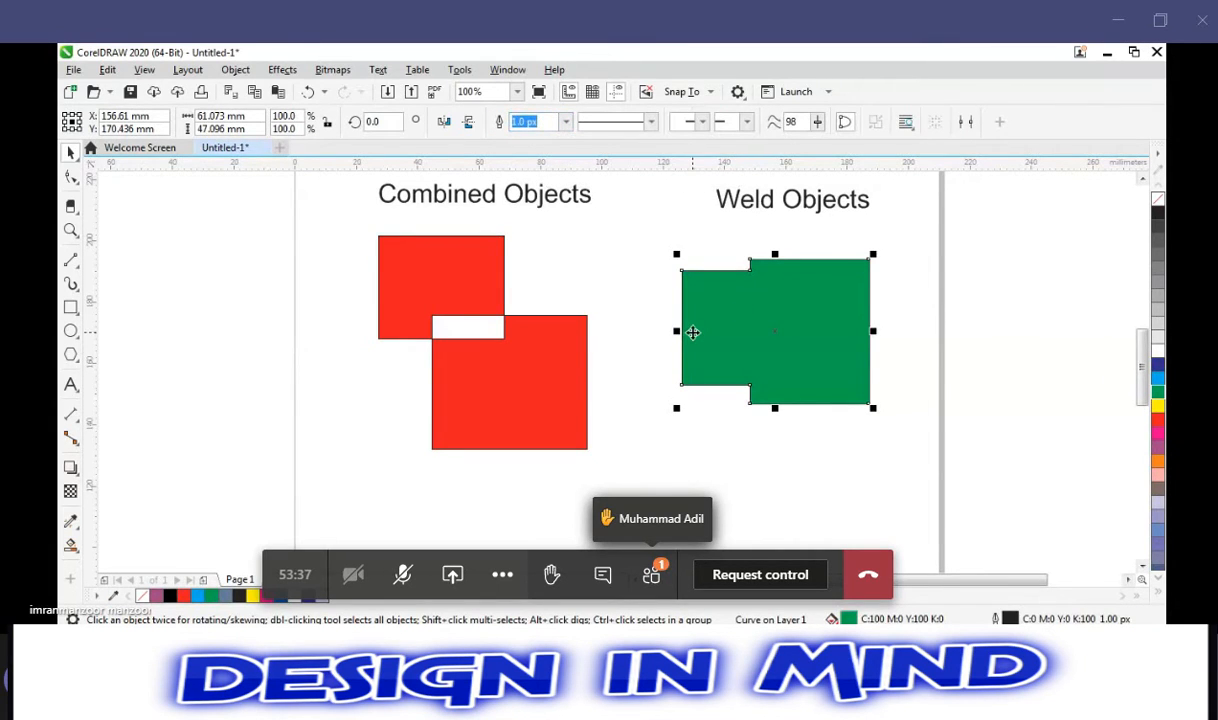
key(ctrl+z)
key(ctrl+z)
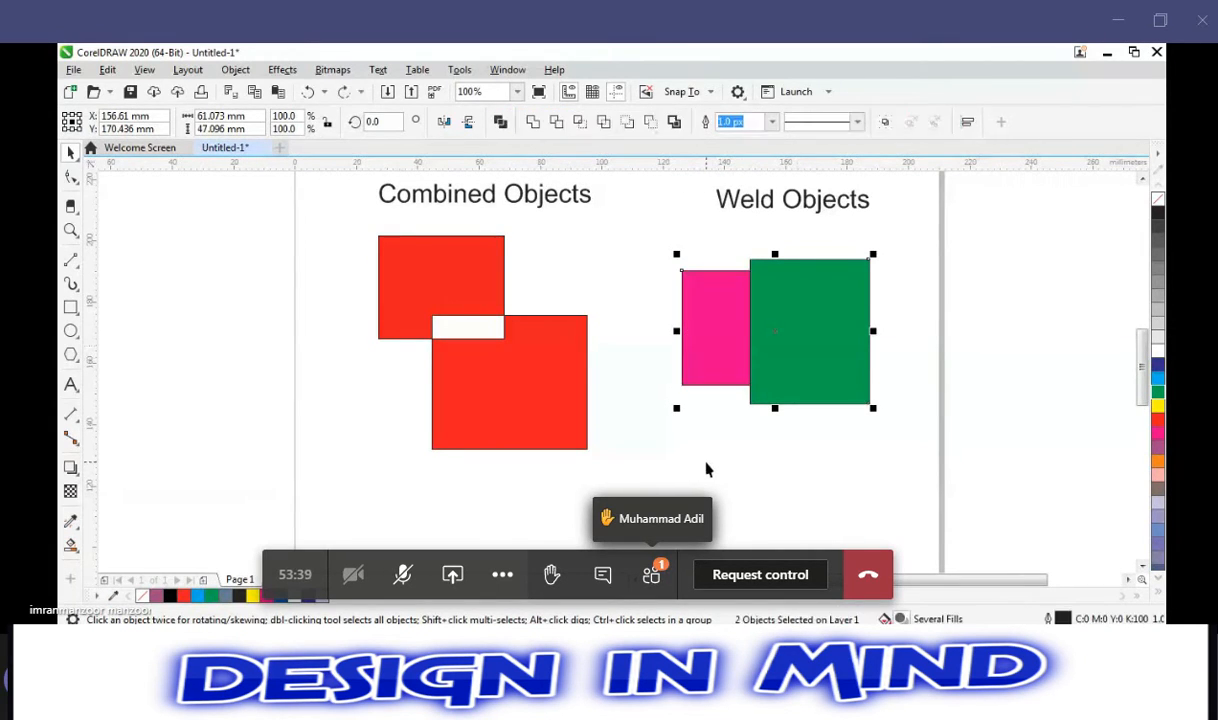
Weld the green and magenta rectangles under the "Weld Objects" label into one magenta shape.
click(720, 469)
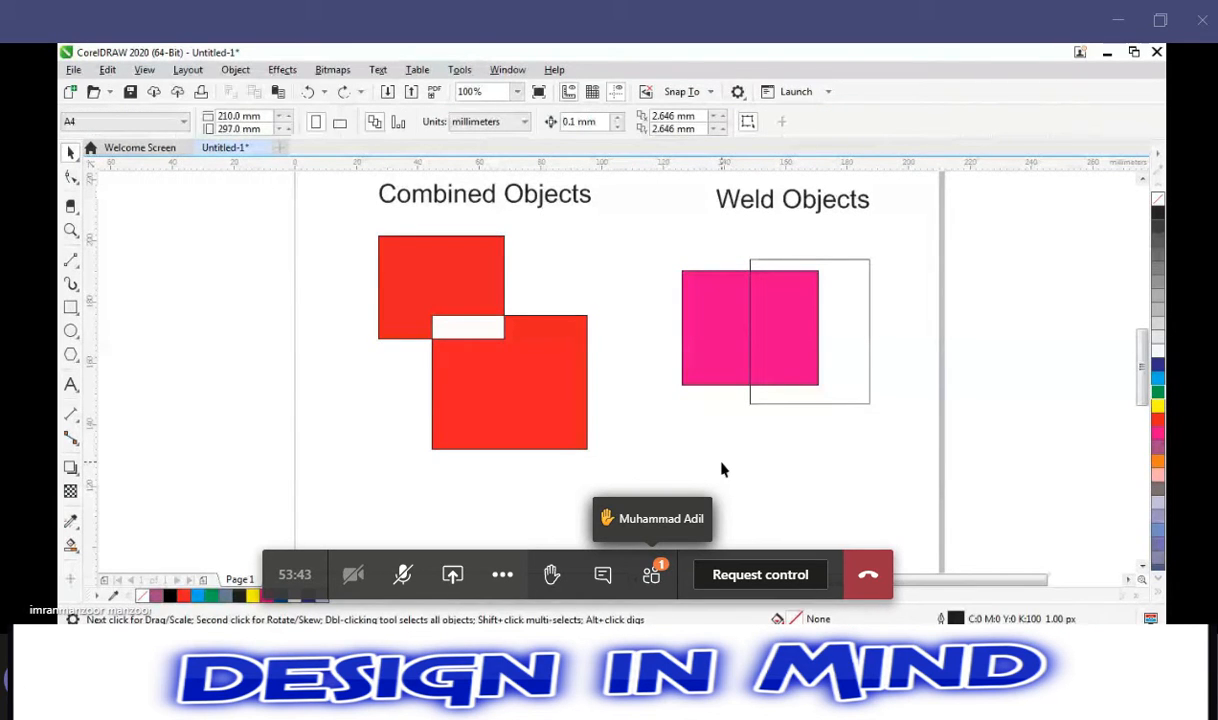
key(ctrl+shift+z)
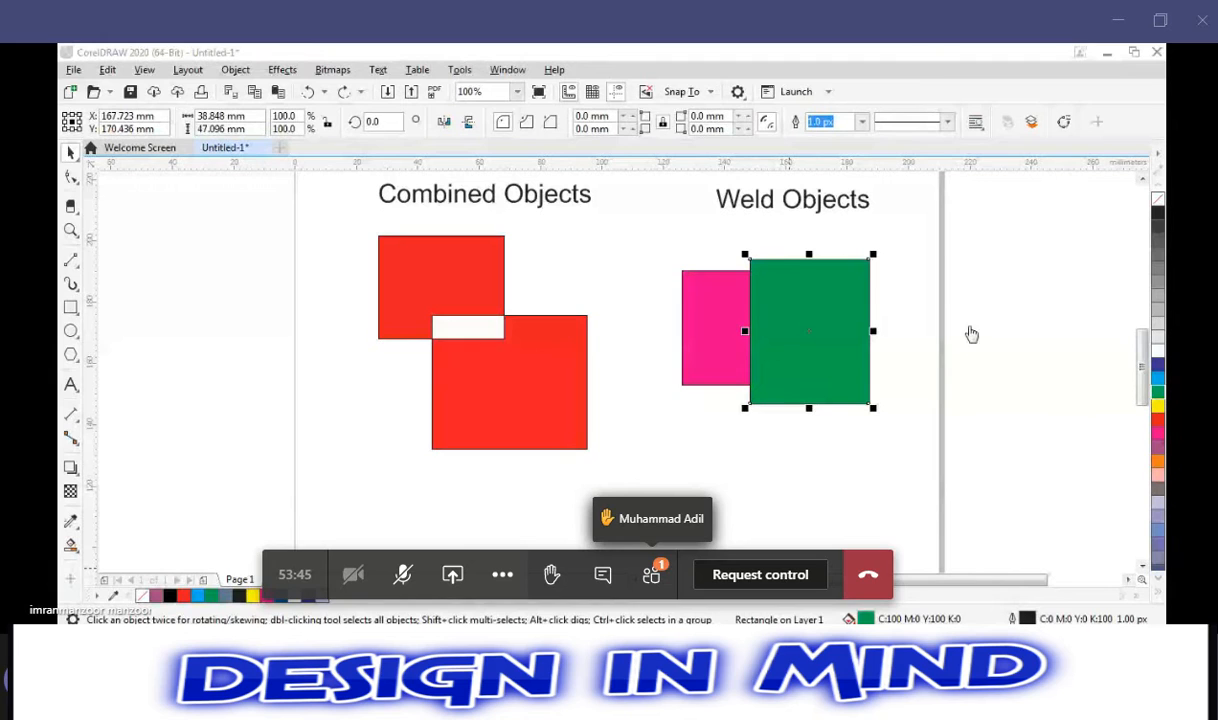
click(1080, 294)
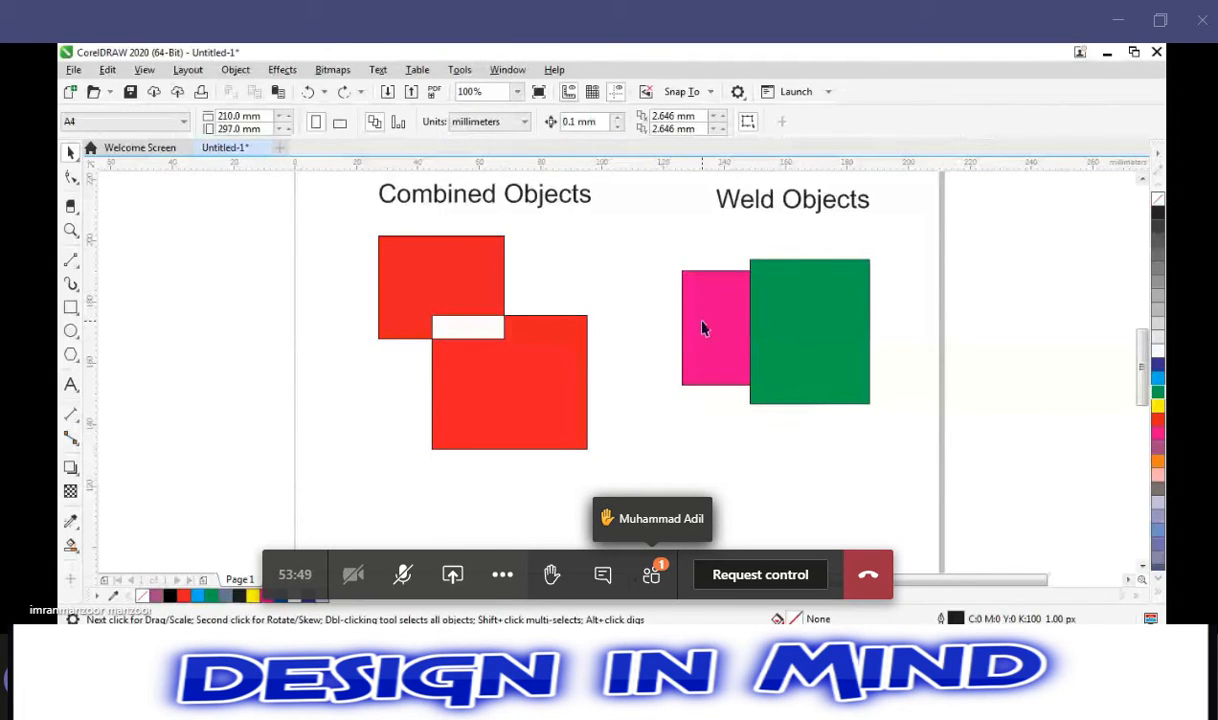
click(792, 298)
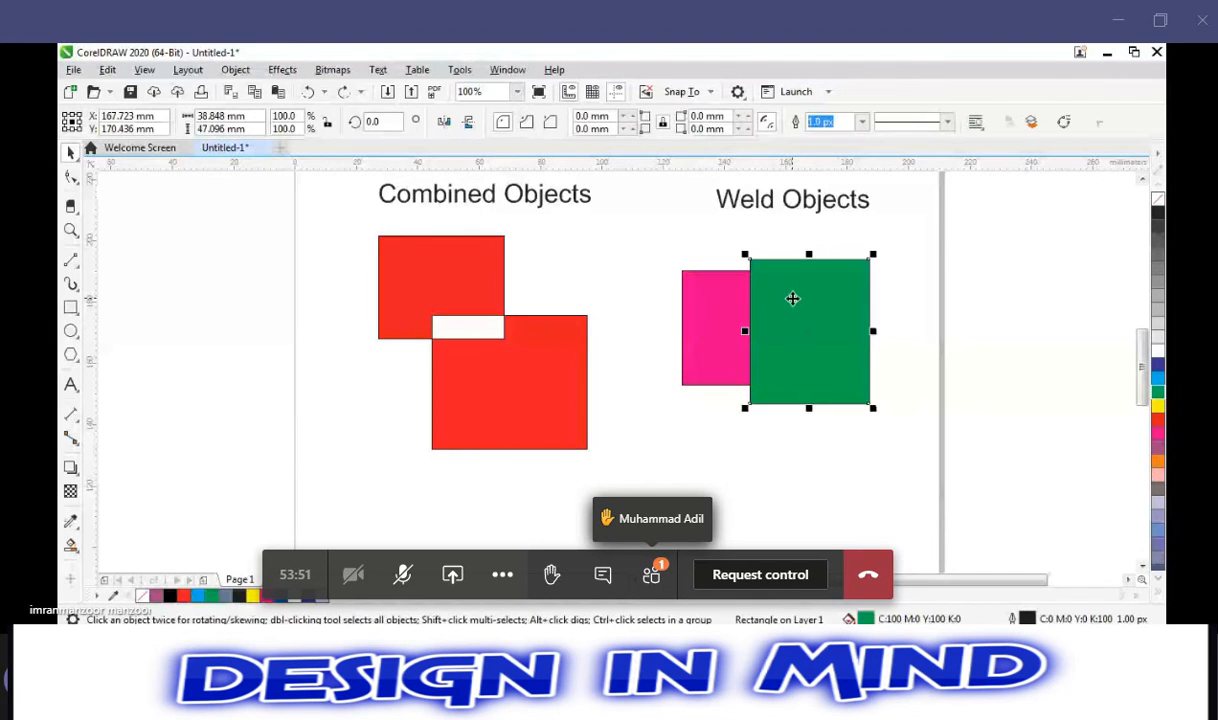
shift+click(720, 306)
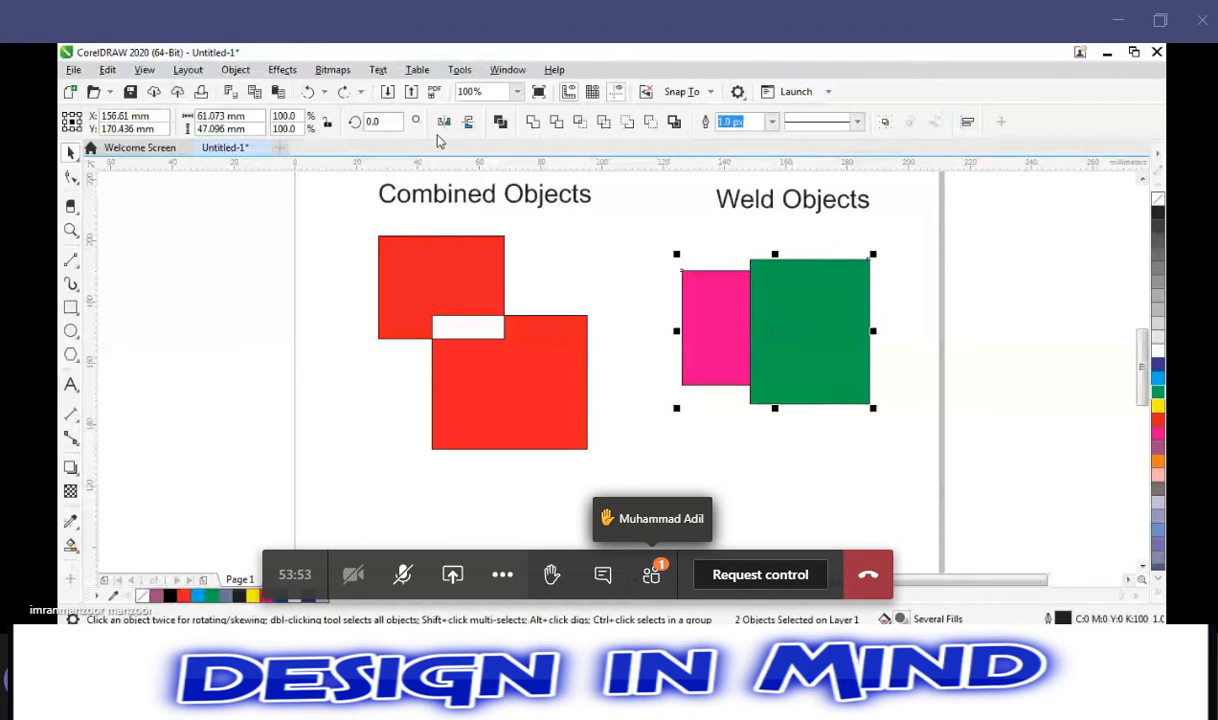
click(503, 124)
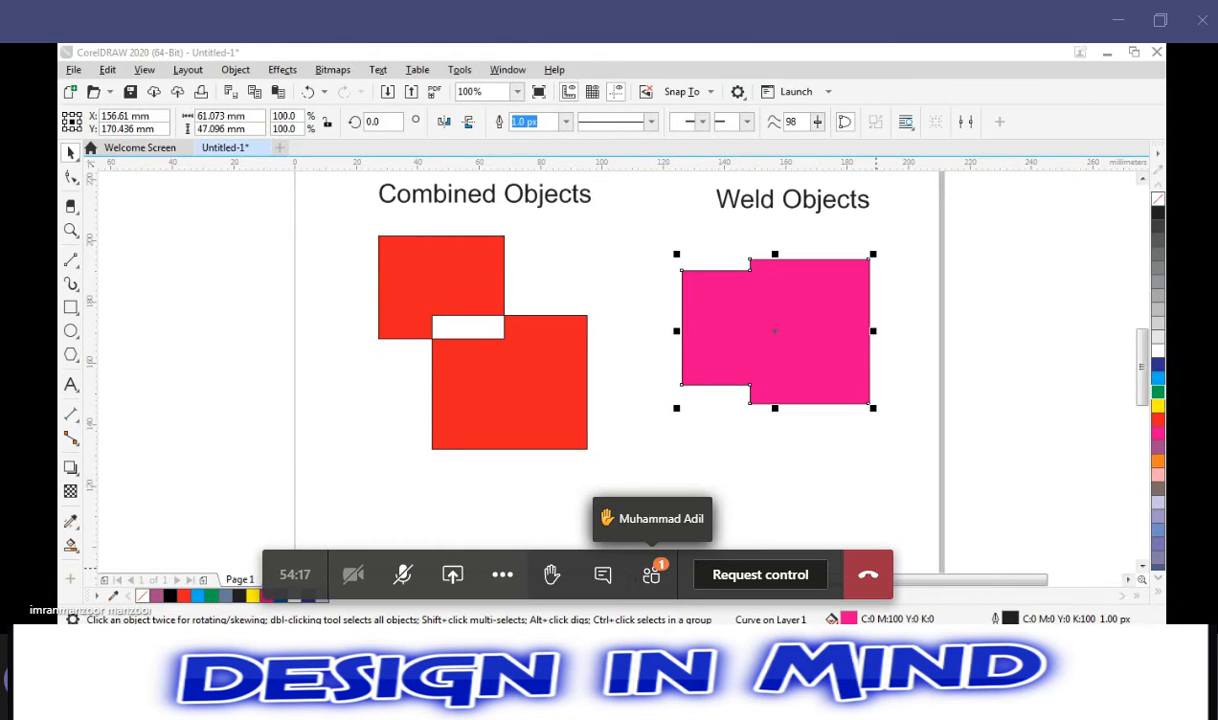
click(128, 463)
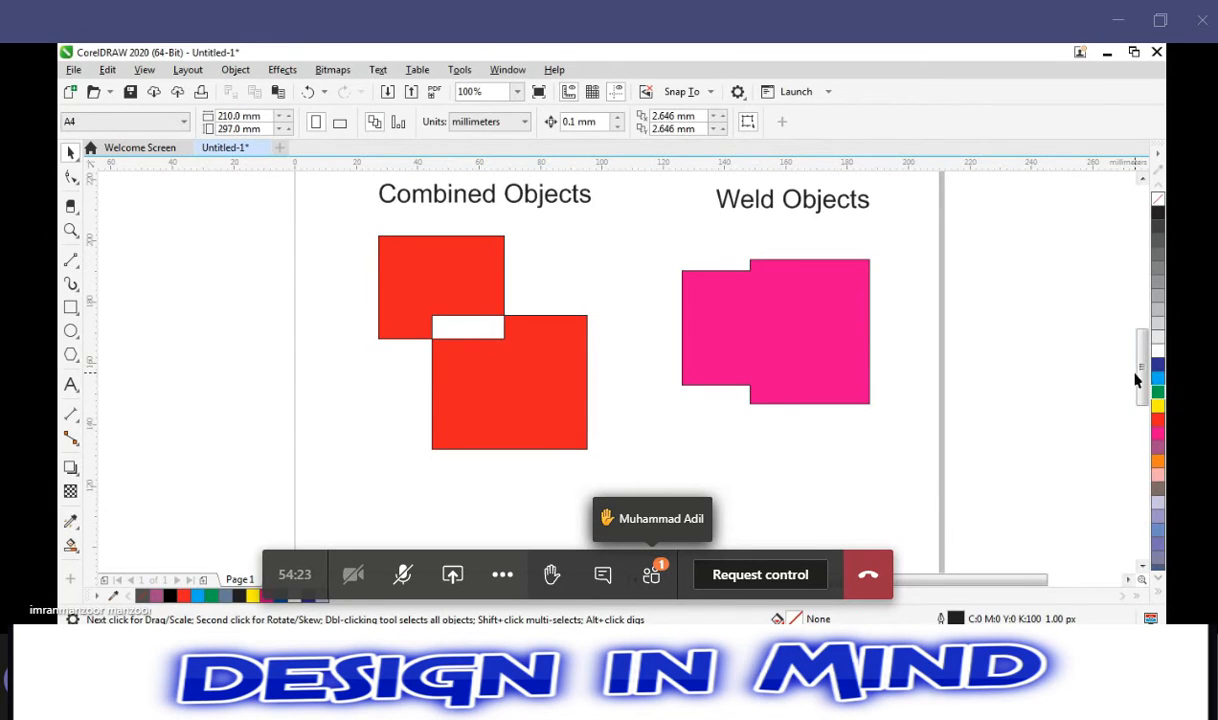
Draw a circle about 26 mm in diameter in the empty area below the combined red shape and fill it with orange.
drag(1140, 368, 1132, 420)
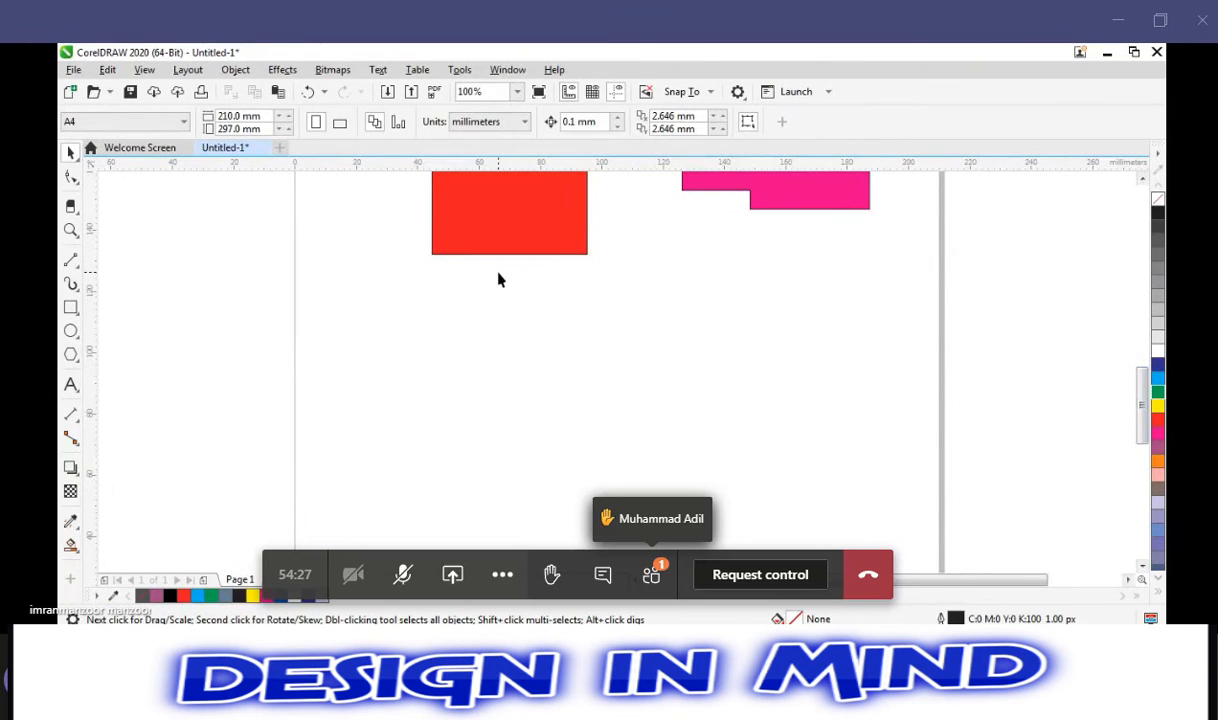
key(F6)
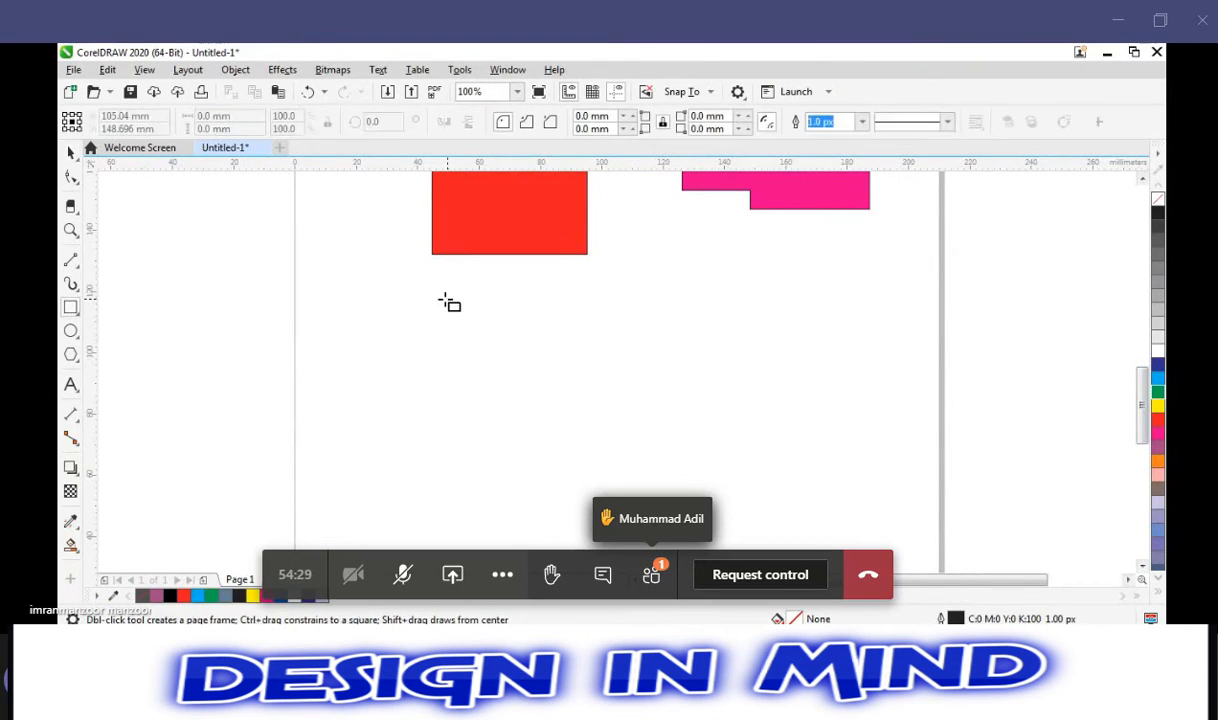
key(F7)
drag(392, 359, 457, 420)
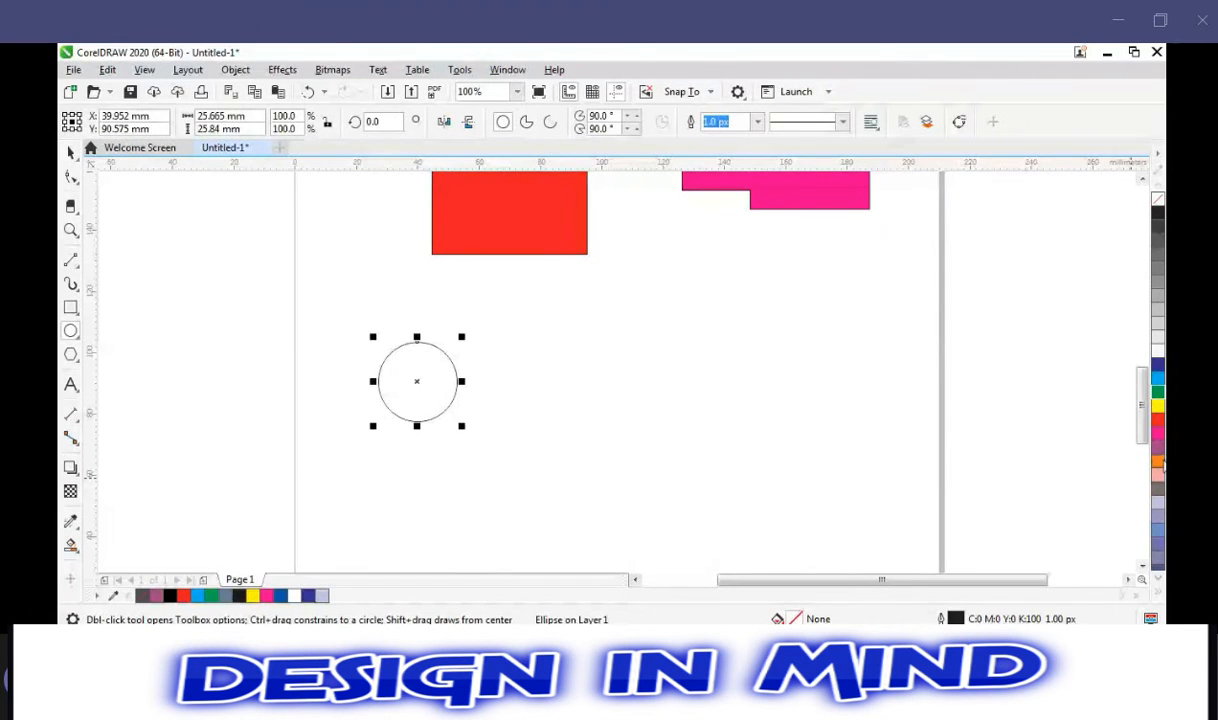
click(1158, 462)
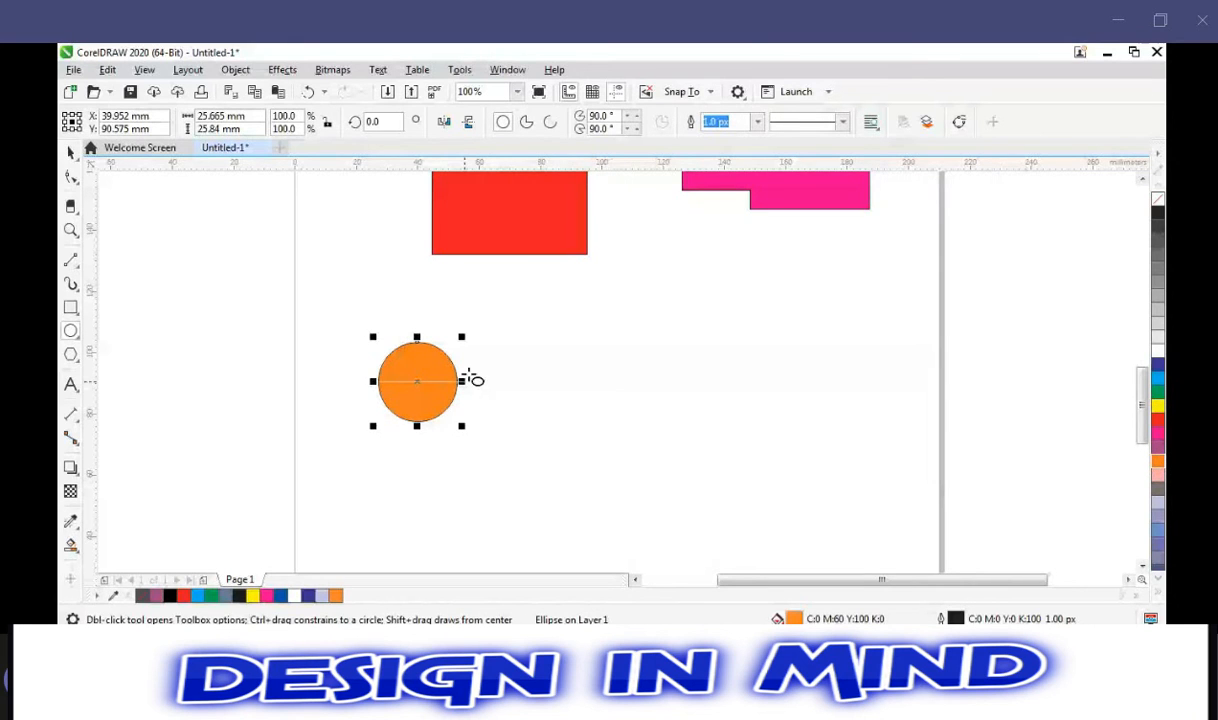
Draw a tall narrow rectangle about 9 × 70 mm just right of the orange circle and fill it with teal (C60 M0 Y40 K20).
key(F6)
drag(483, 286, 510, 499)
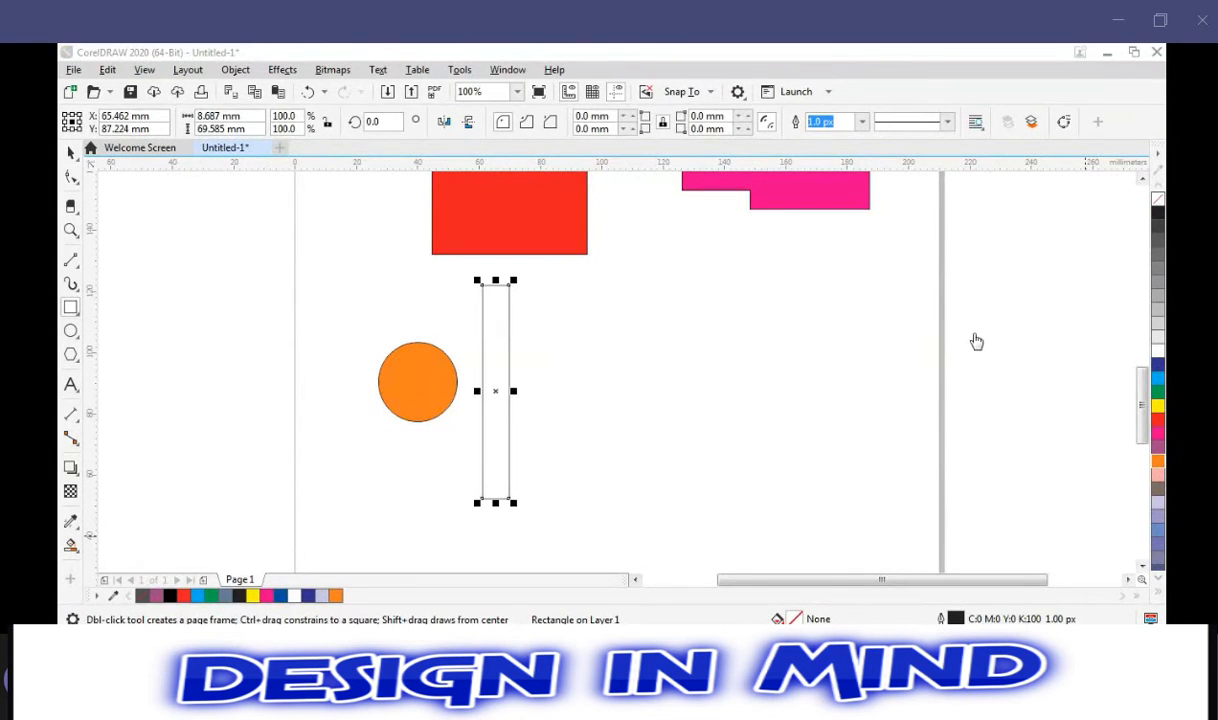
click(1136, 329)
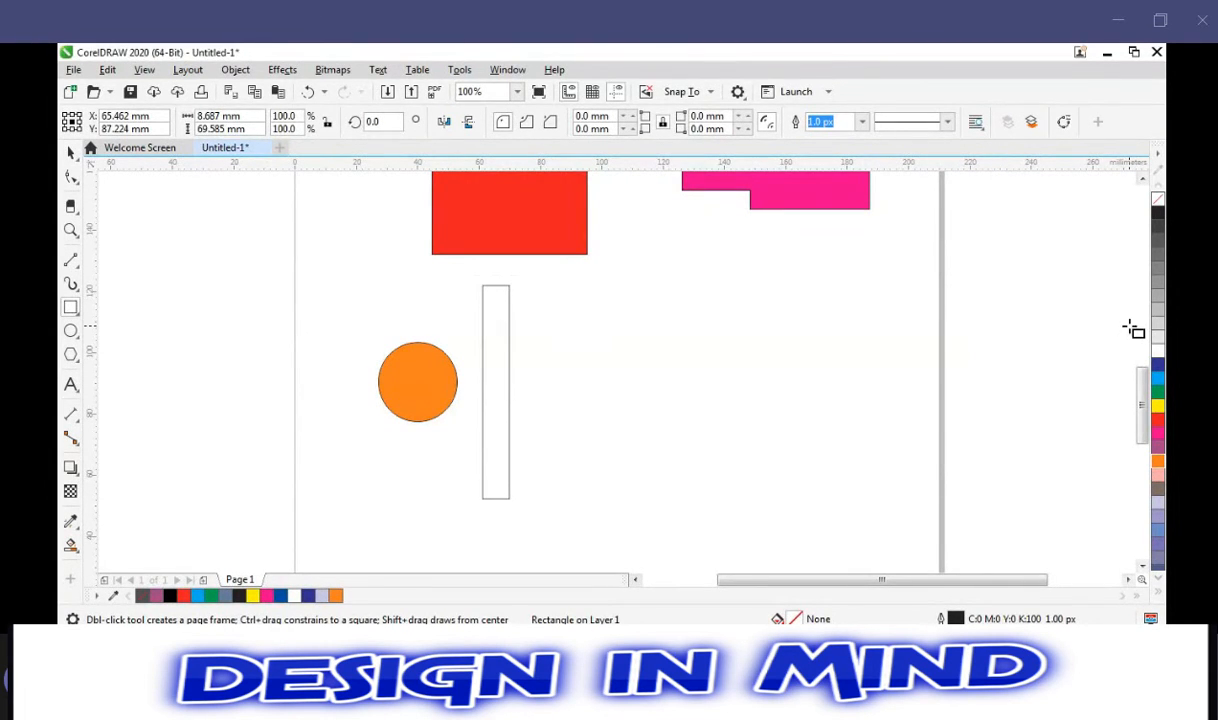
click(490, 440)
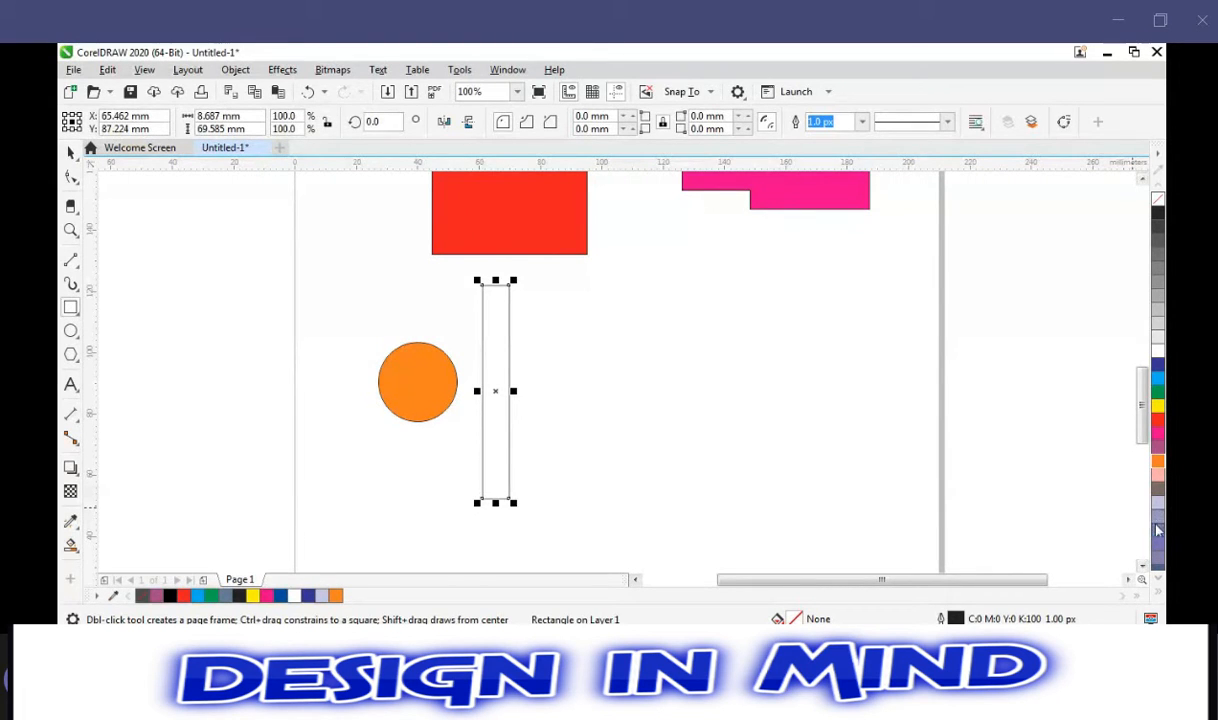
click(1158, 580)
click(1158, 580)
click(1158, 580)
click(1158, 580)
click(1158, 580)
click(1158, 580)
click(1158, 580)
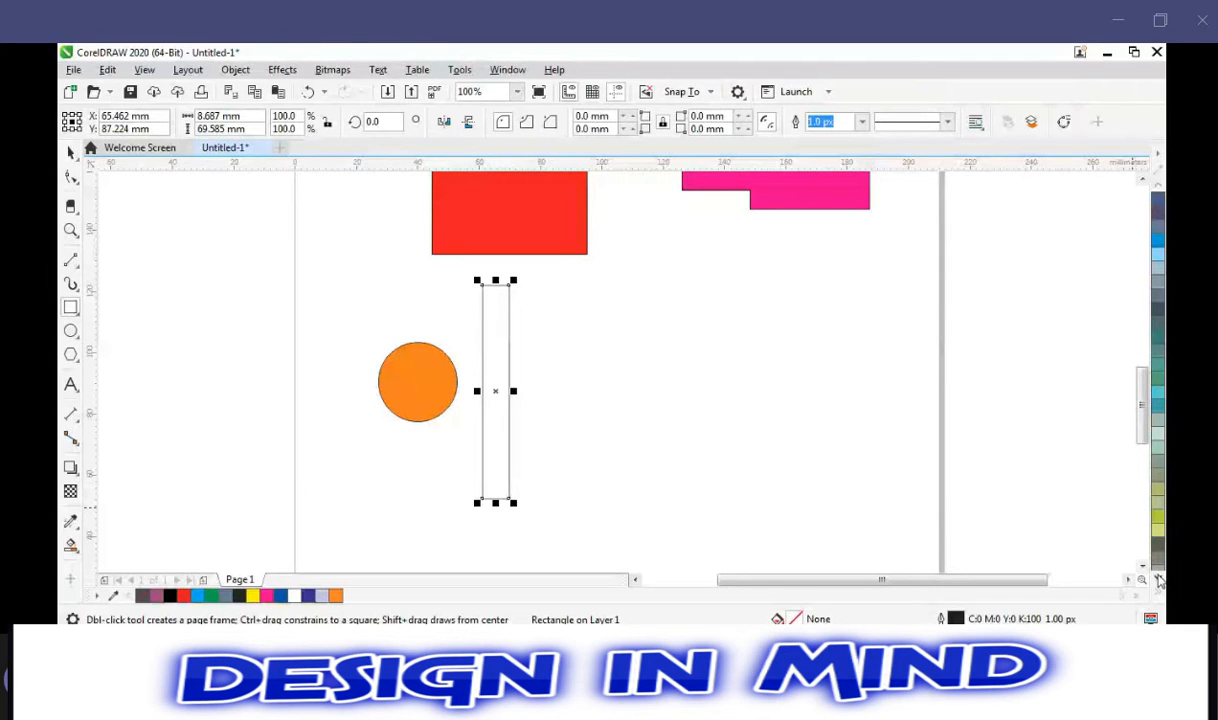
click(1157, 350)
Rotate the teal bar counterclockwise by about 32 degrees.
key(space)
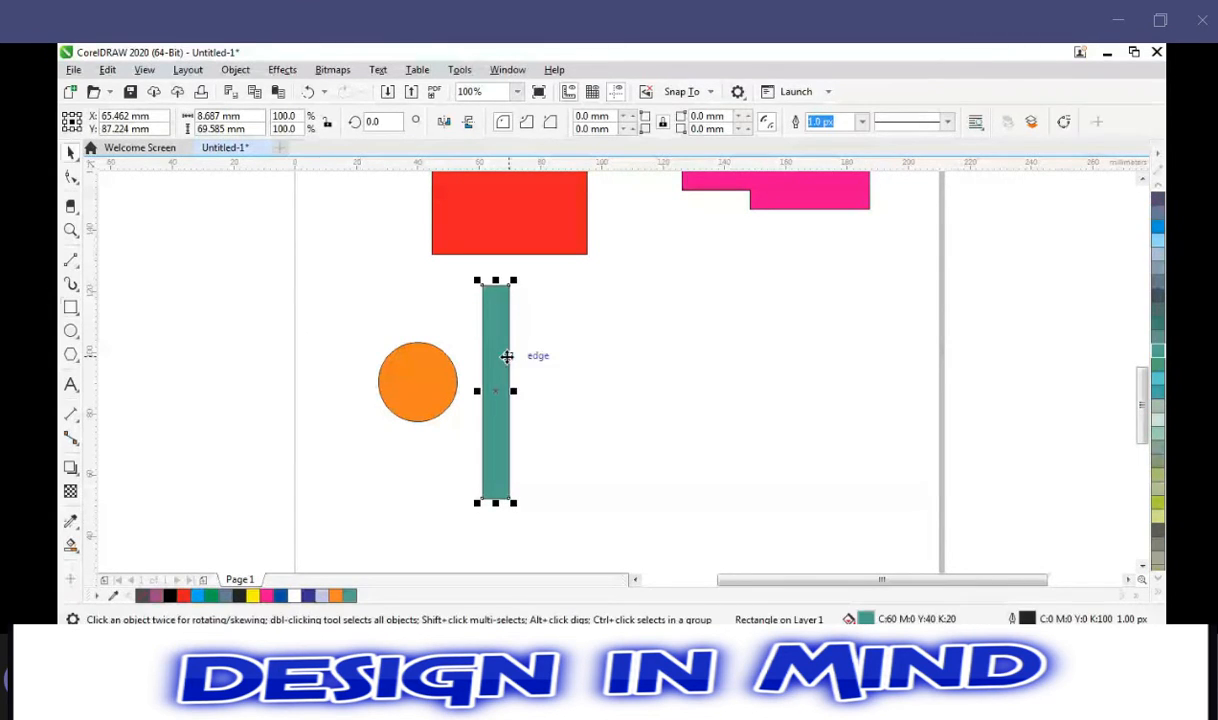
click(505, 356)
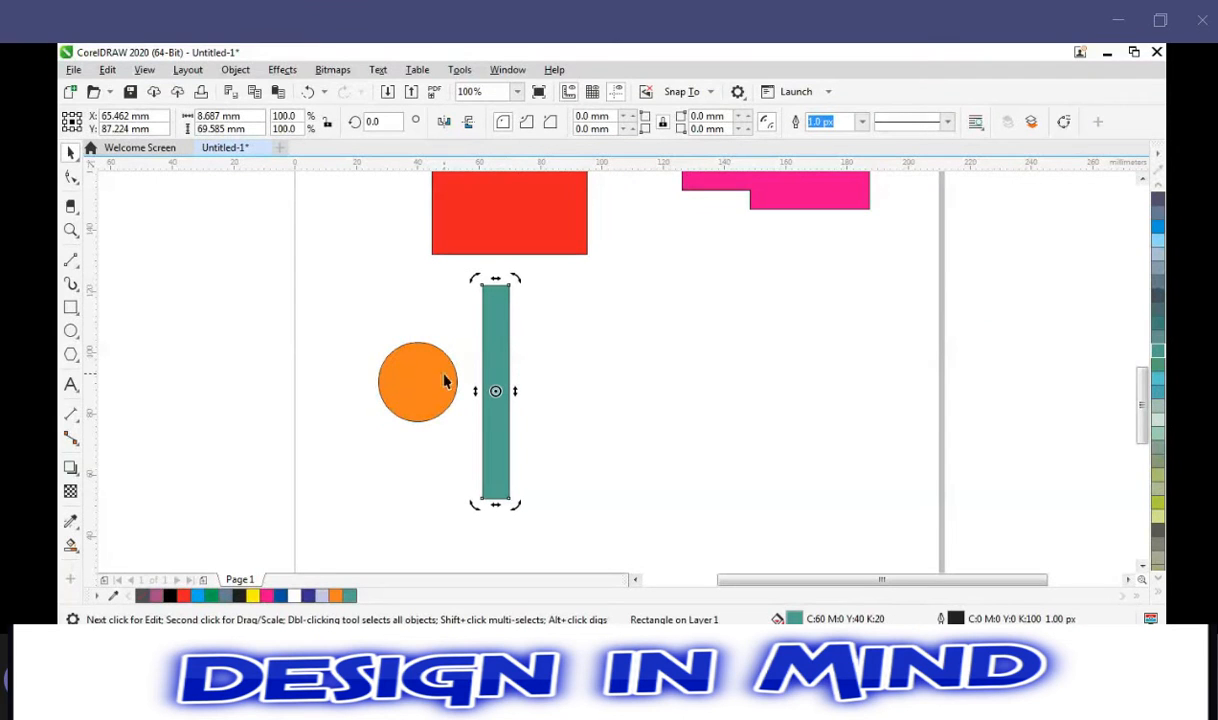
drag(474, 276, 449, 340)
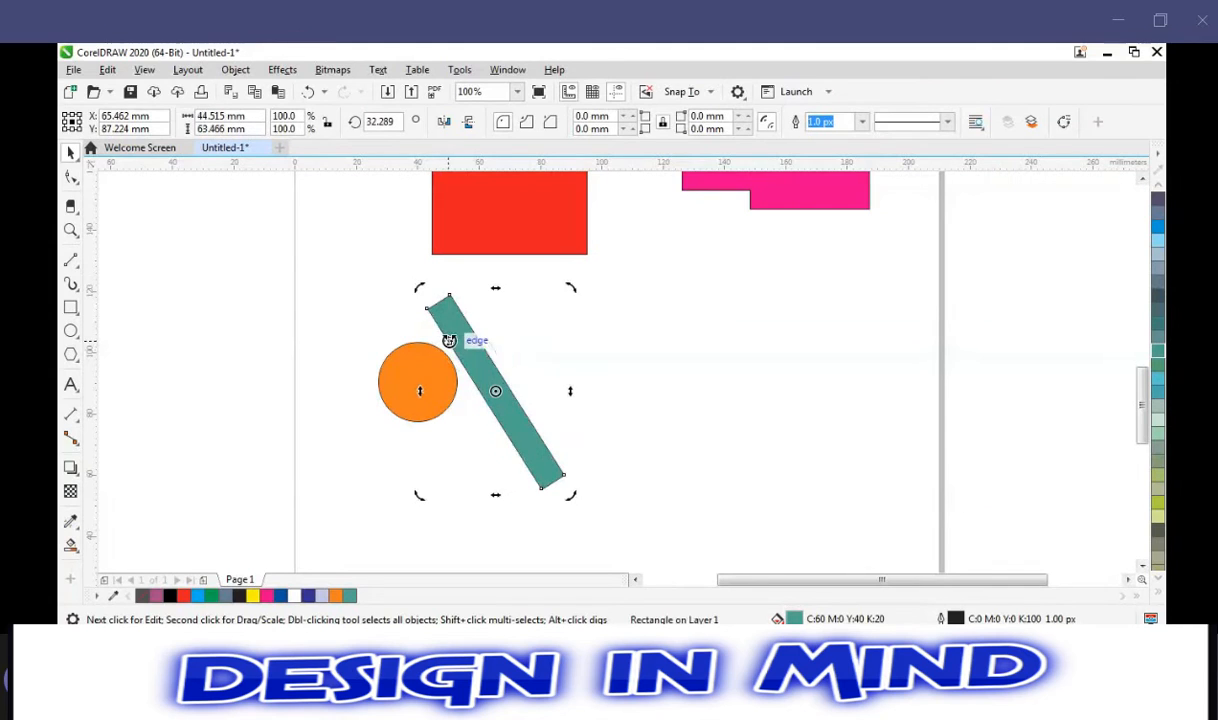
Centre the tilted teal bar over the orange circle and scale it down proportionally to about 74%.
click(492, 381)
drag(492, 381, 413, 378)
drag(492, 280, 480, 301)
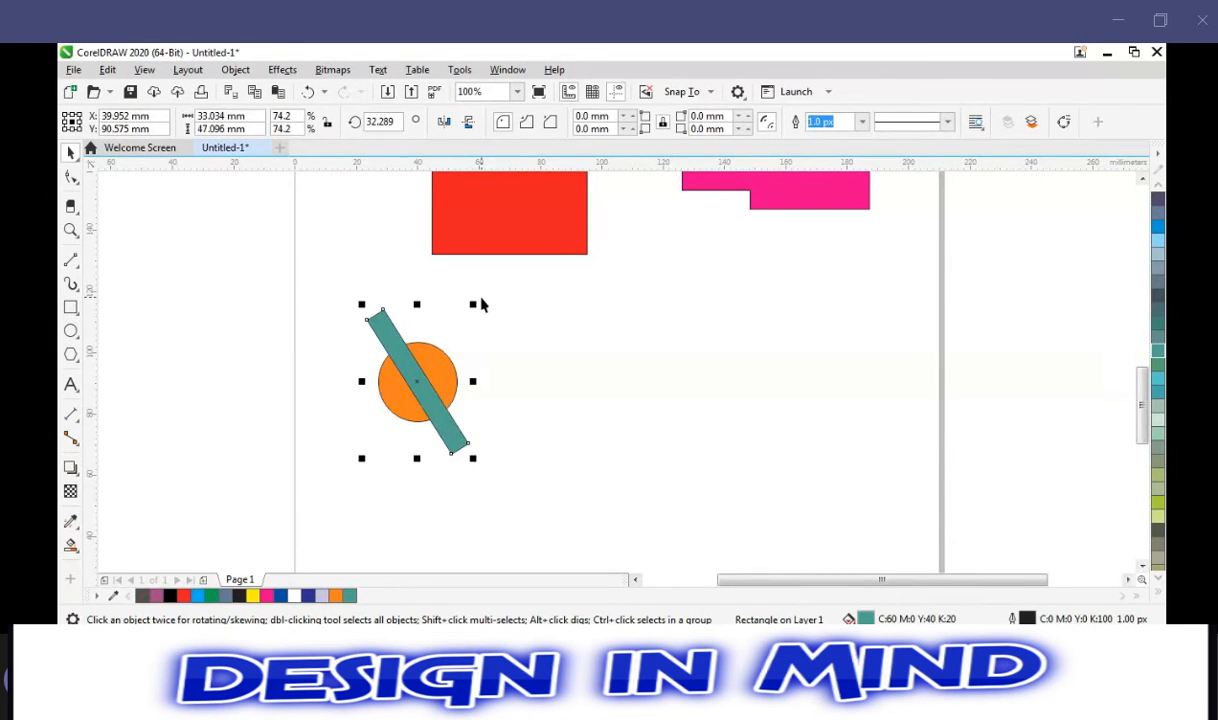
click(577, 412)
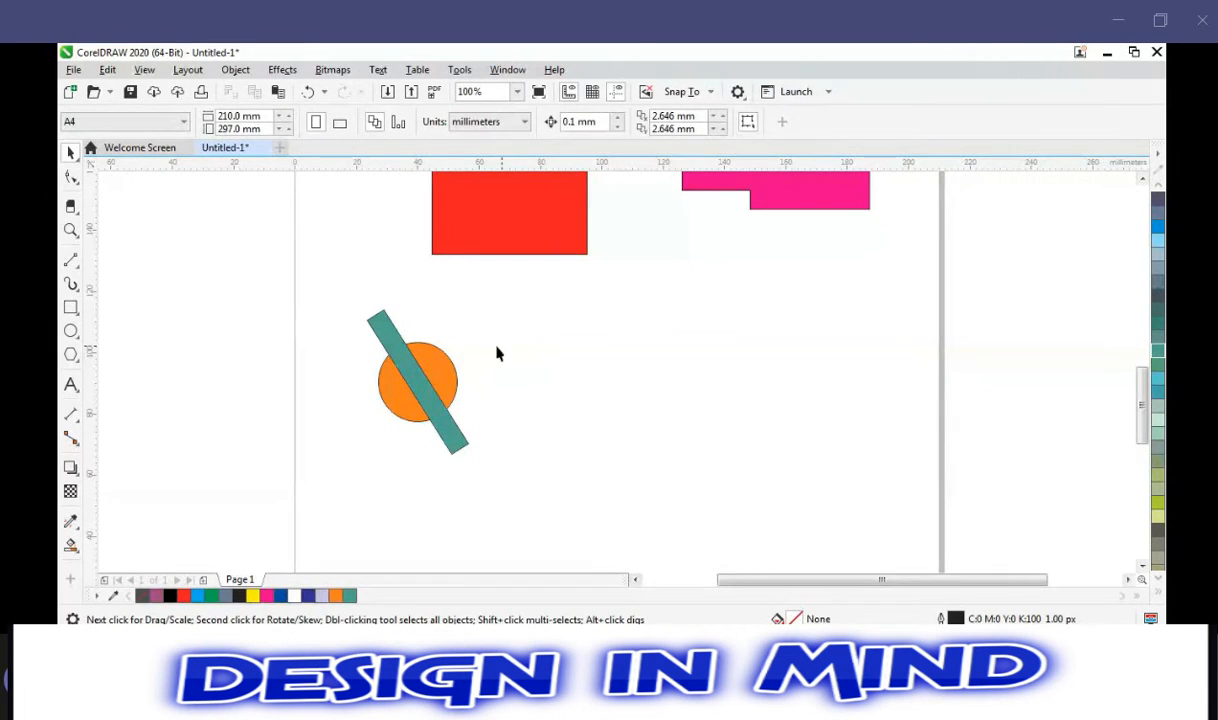
Try combining the orange circle and the teal bar into one object, and undo the combine.
click(426, 348)
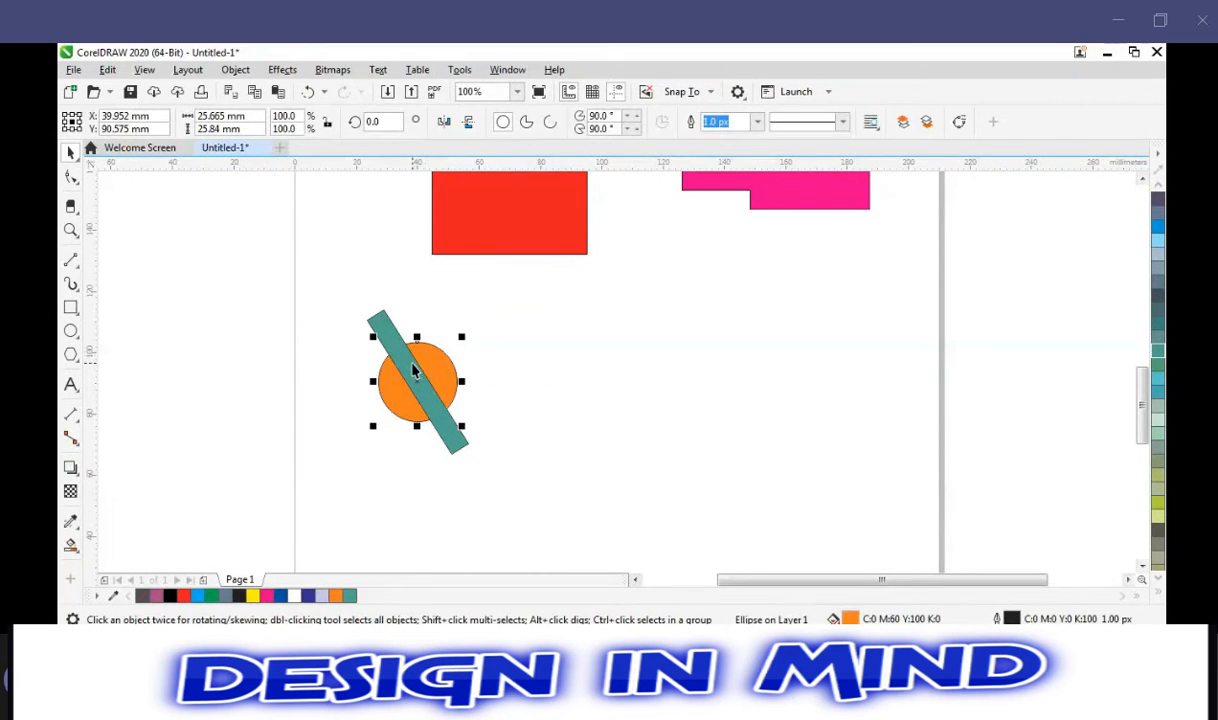
shift+click(414, 368)
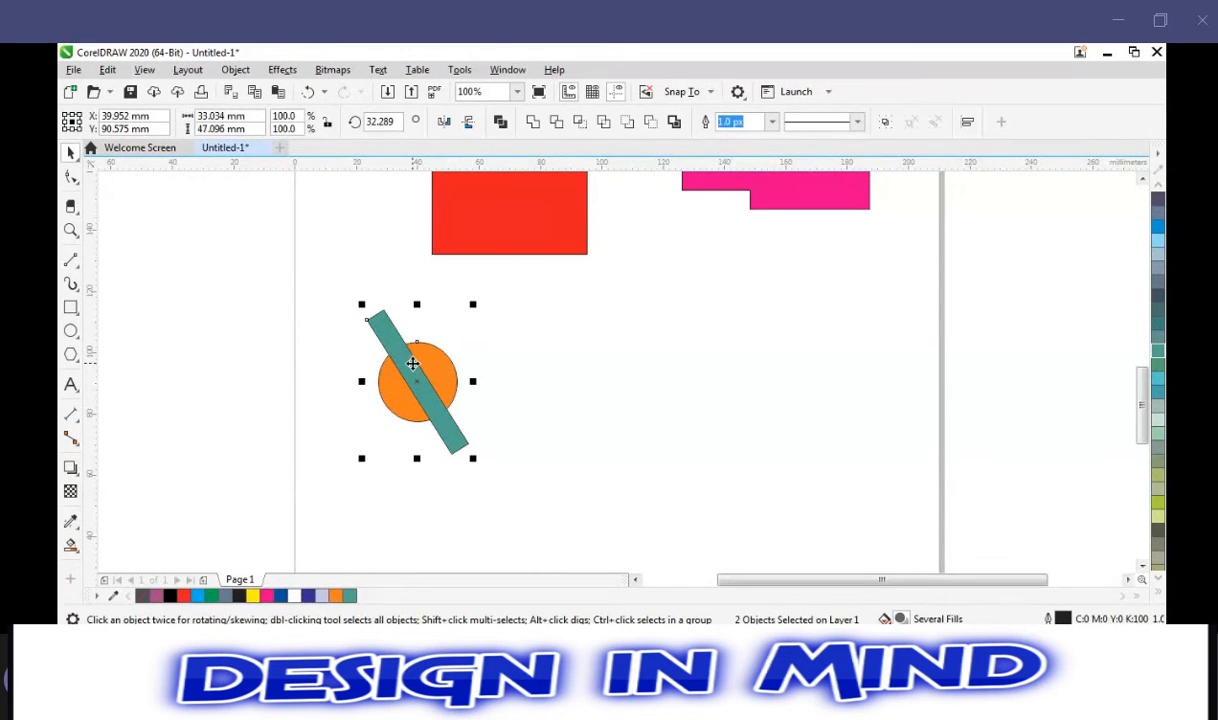
click(501, 121)
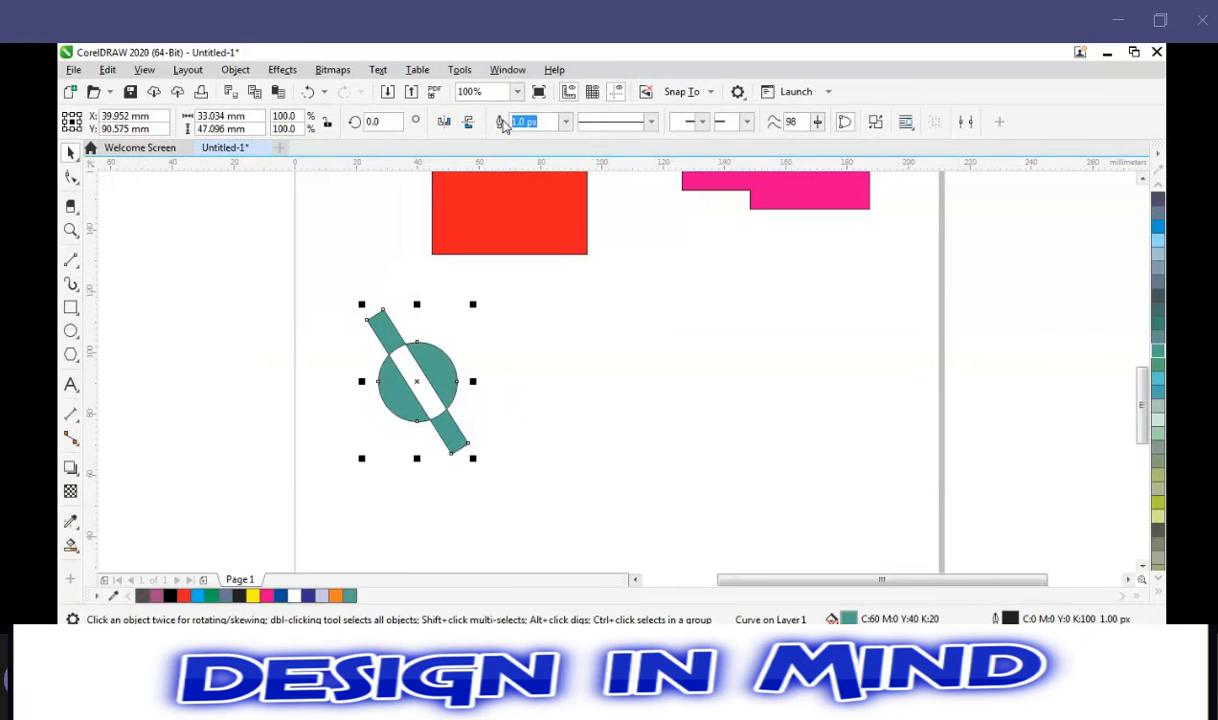
key(ctrl+z)
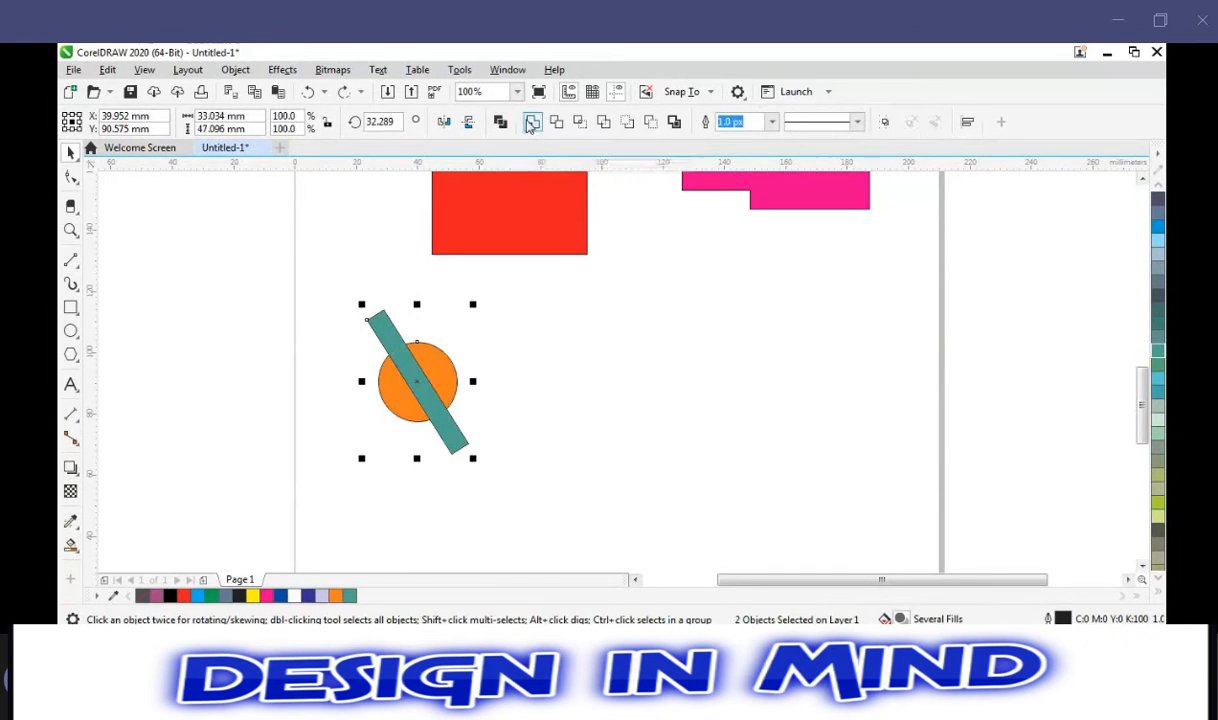
Try welding the orange circle and the teal bar into one shape, and undo the weld.
click(533, 120)
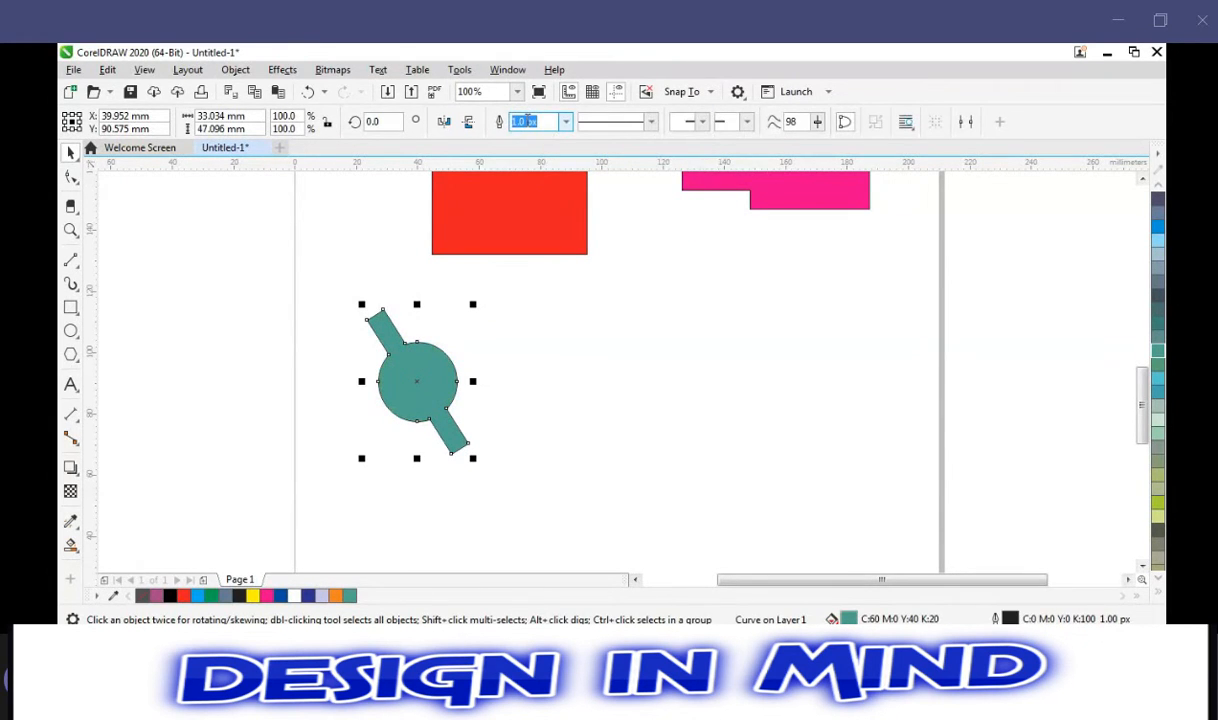
key(ctrl+z)
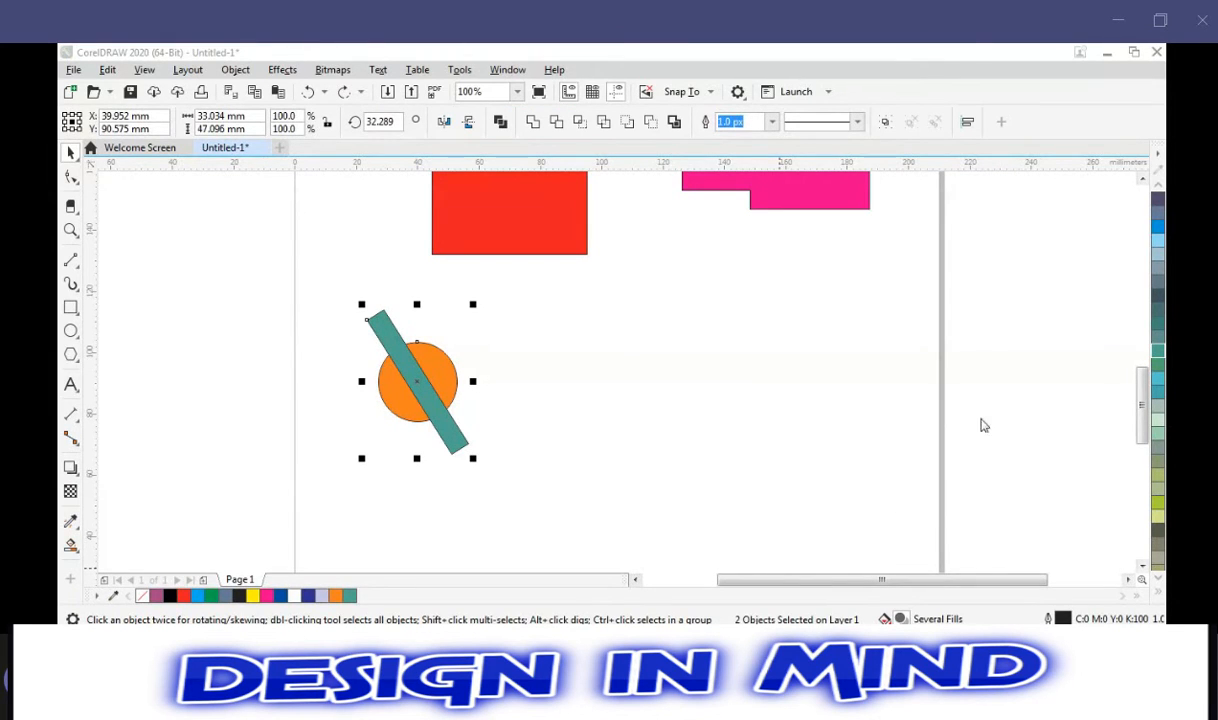
click(1071, 313)
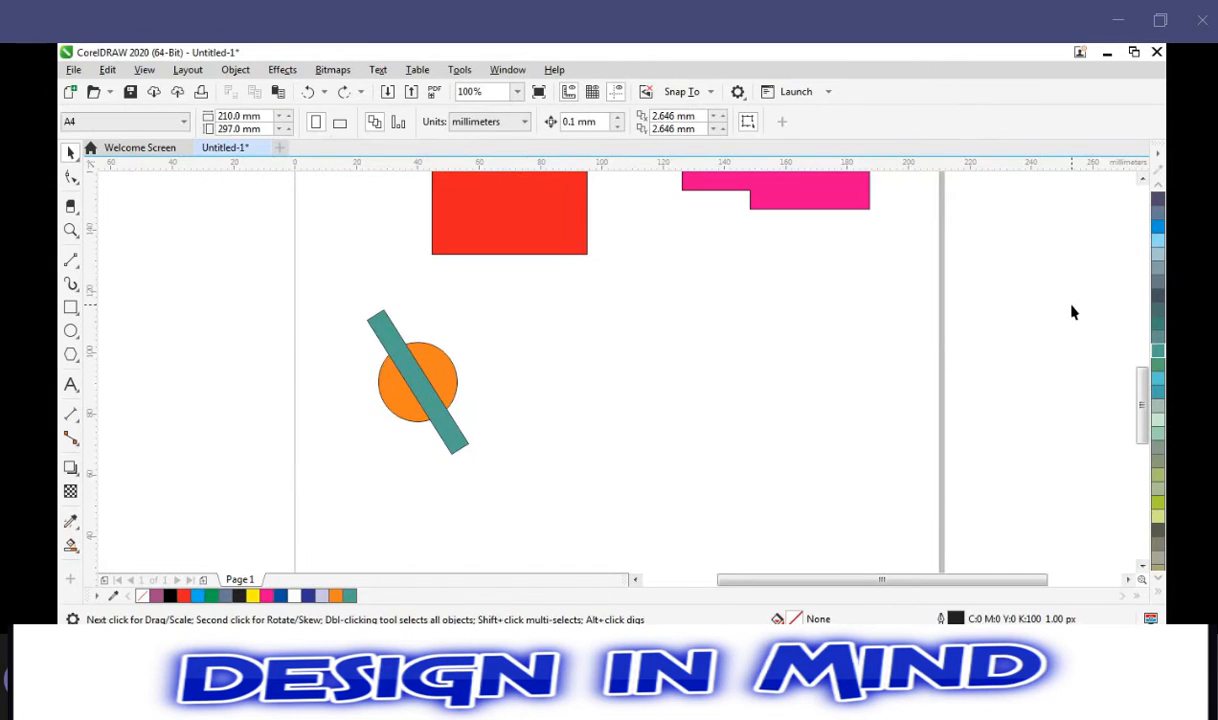
Trim the teal bar using the shape of the orange circle.
click(446, 371)
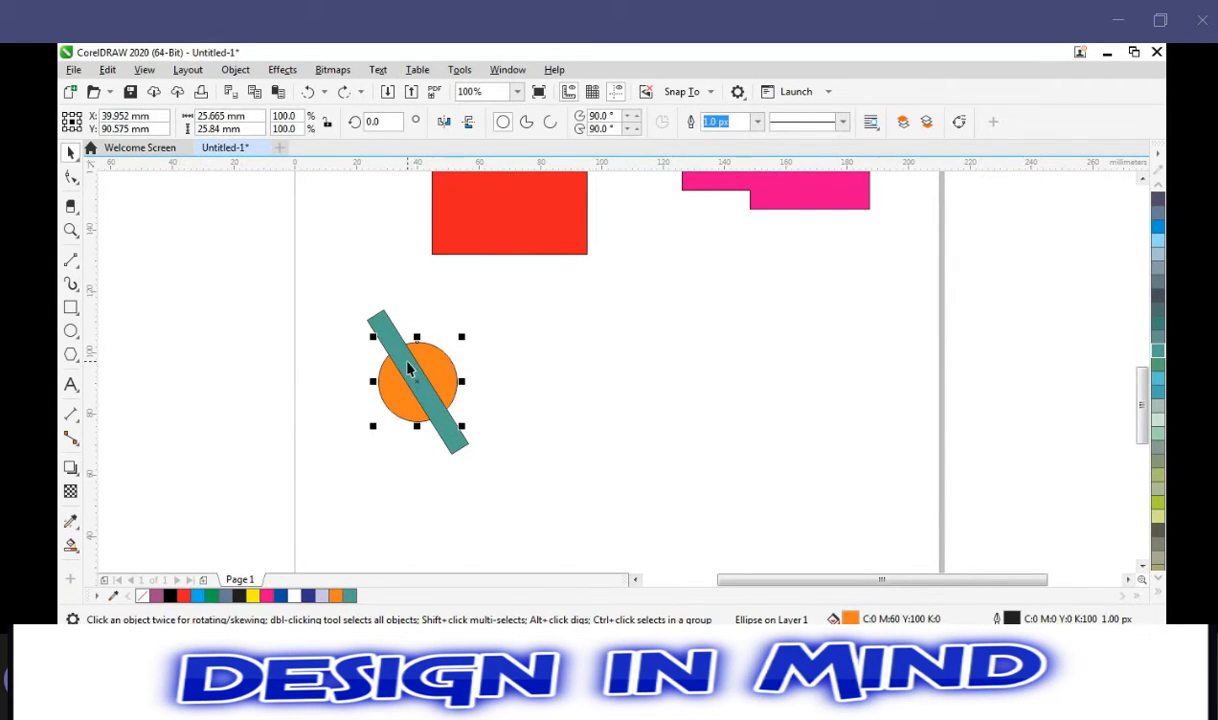
shift+click(408, 366)
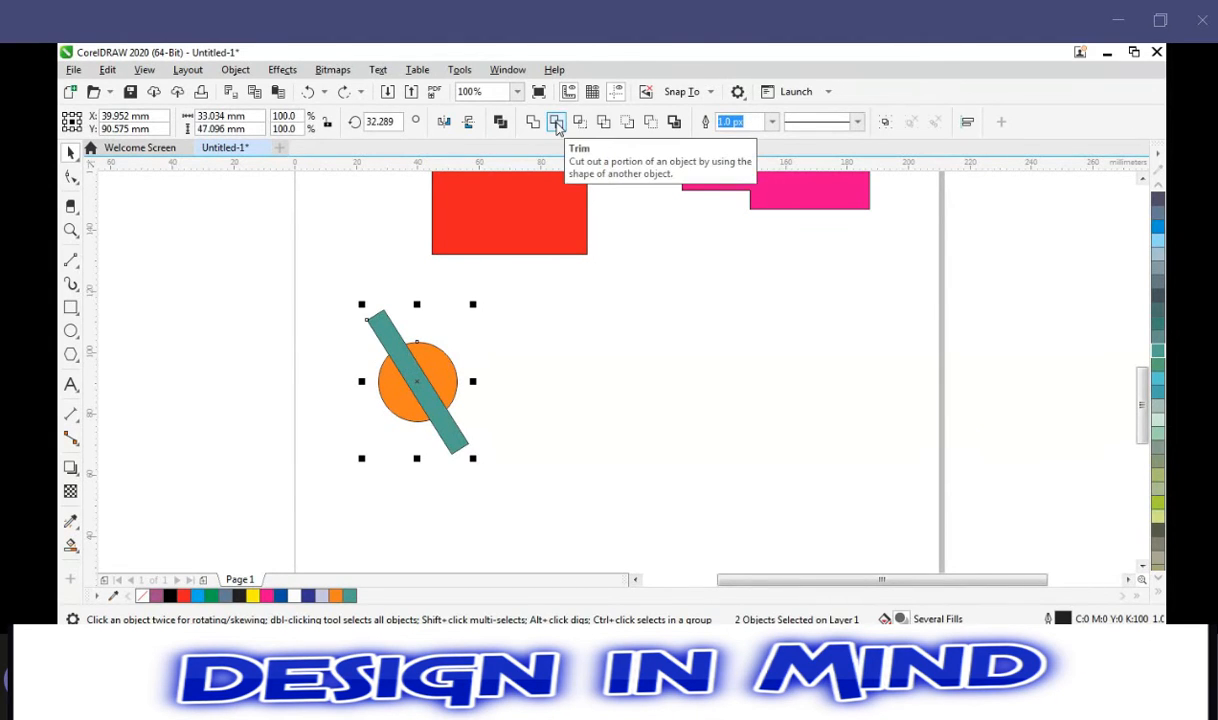
click(556, 122)
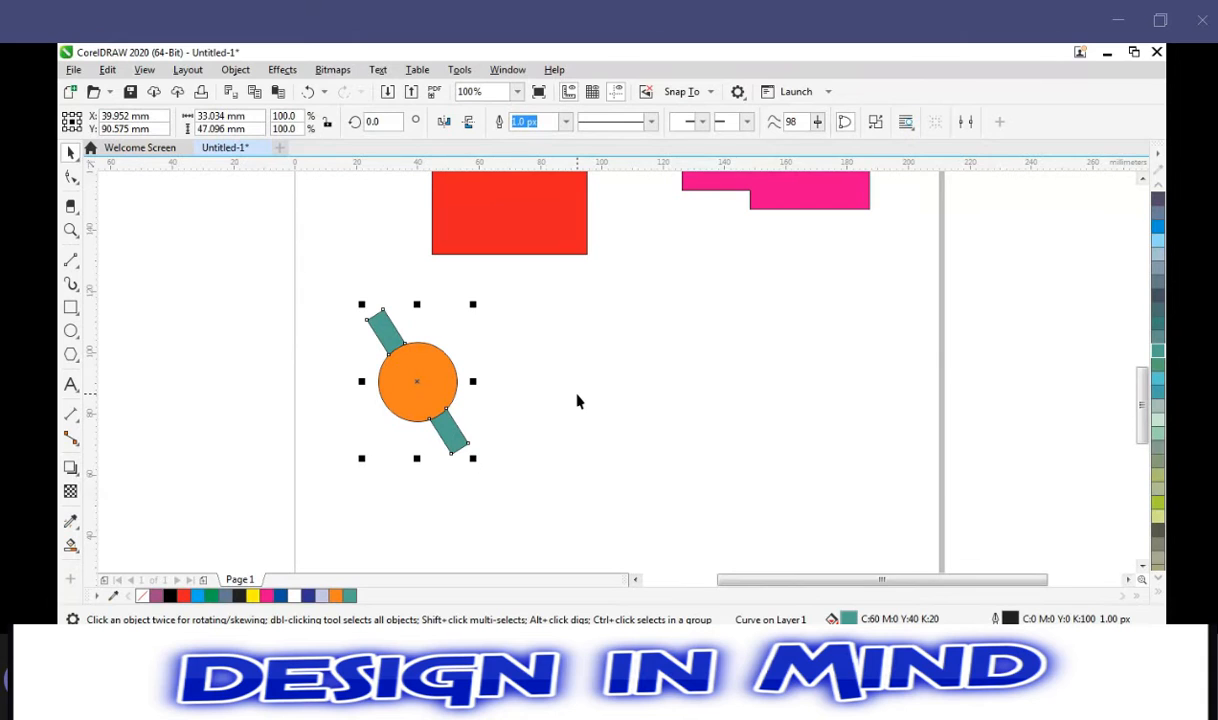
Move the orange circle away from the trimmed teal bar to expose the cut, and undo the moves.
click(421, 382)
drag(425, 390, 372, 413)
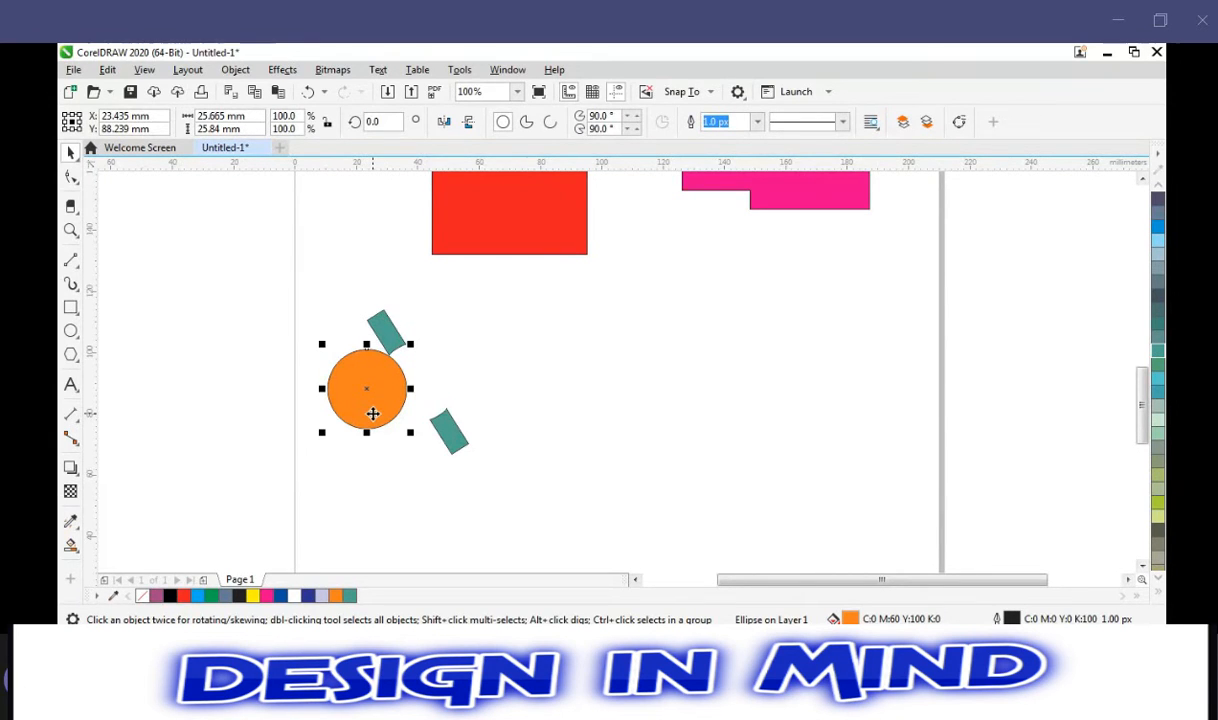
key(ctrl+z)
key(ctrl+z)
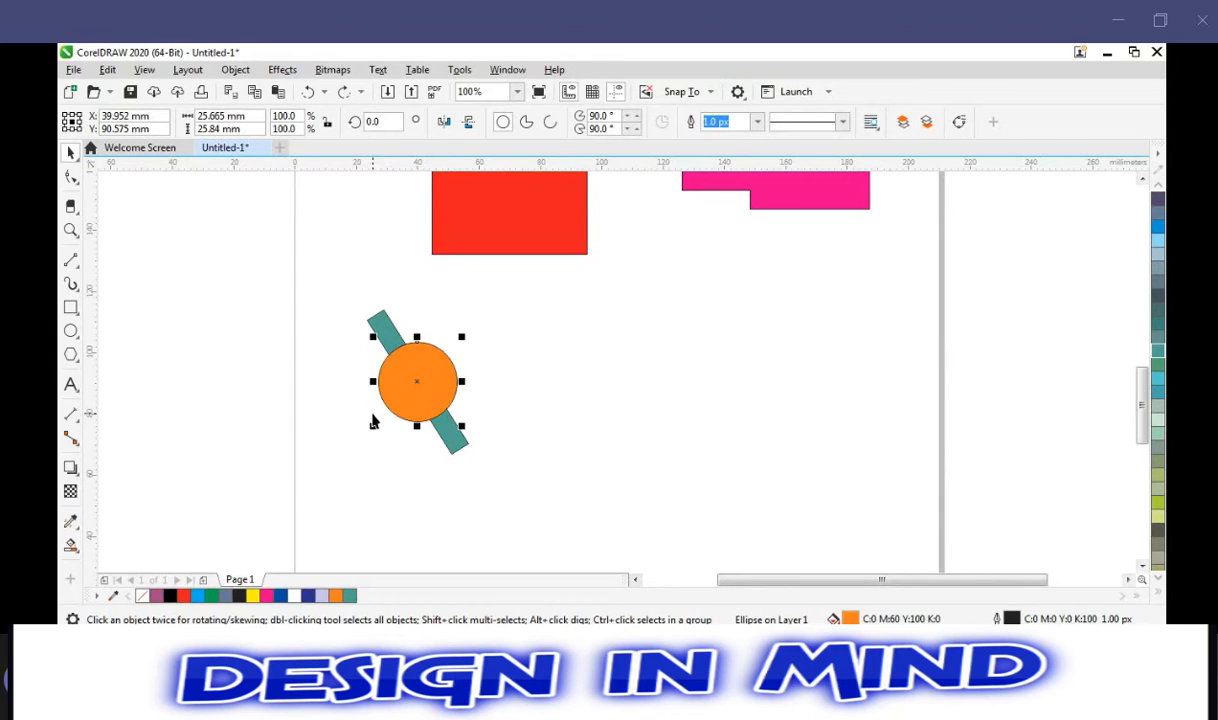
click(531, 371)
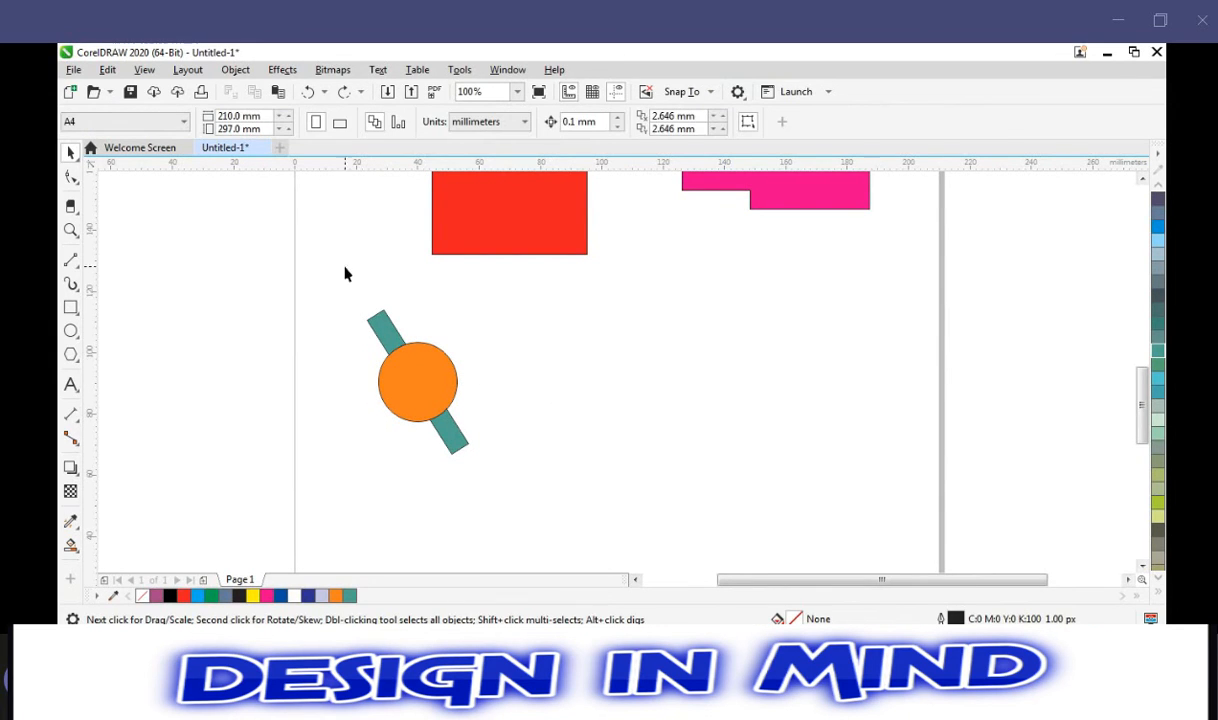
click(372, 320)
drag(435, 396, 431, 400)
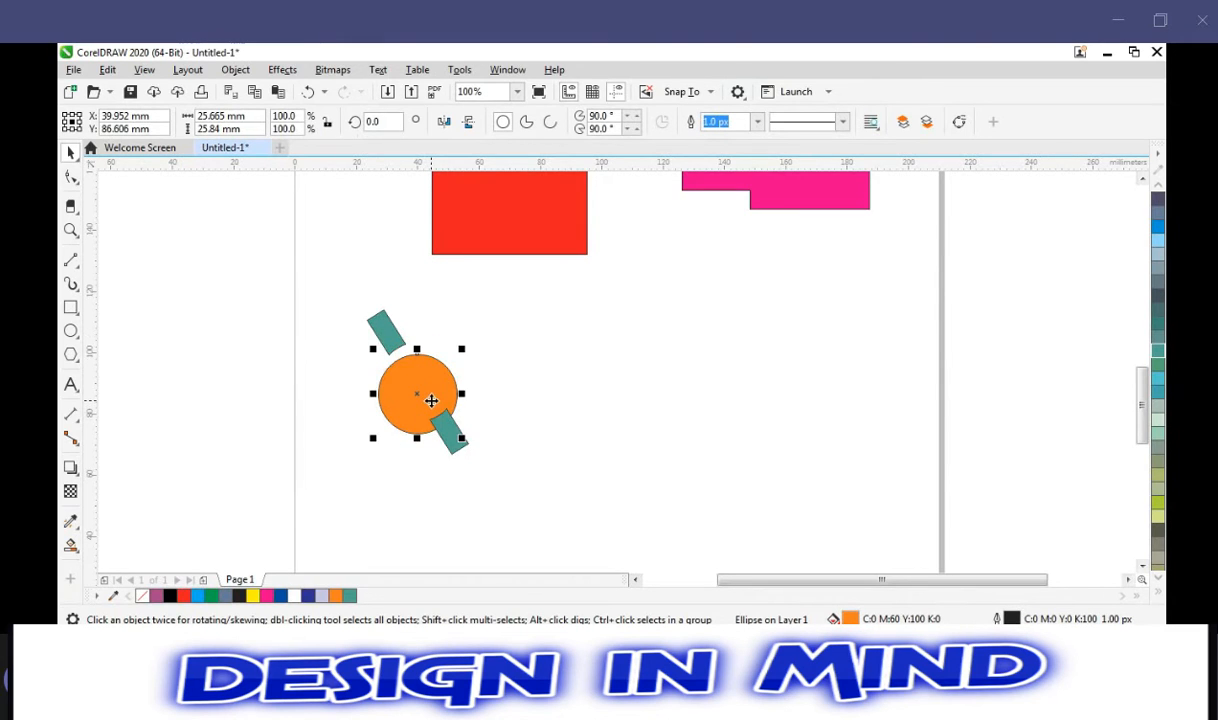
key(ctrl+z)
Group the orange circle with the trimmed teal bar and move the group slightly lower on the page.
shift+click(380, 322)
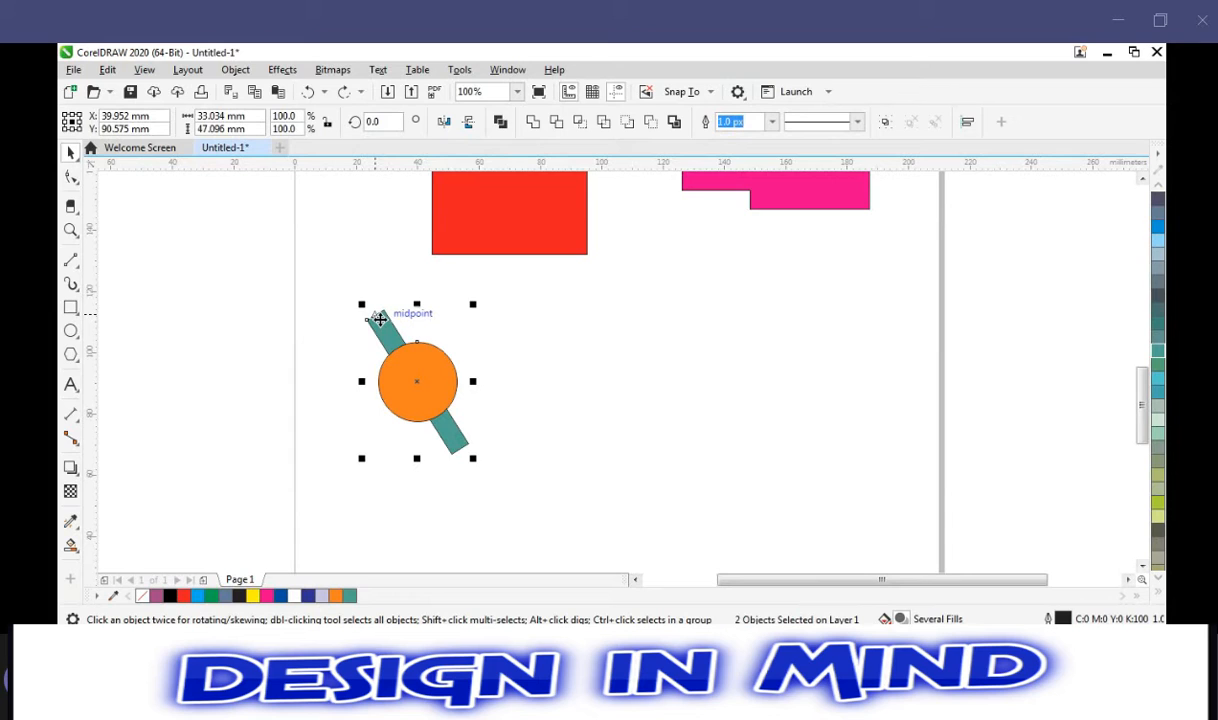
key(ctrl+g)
drag(410, 376, 393, 425)
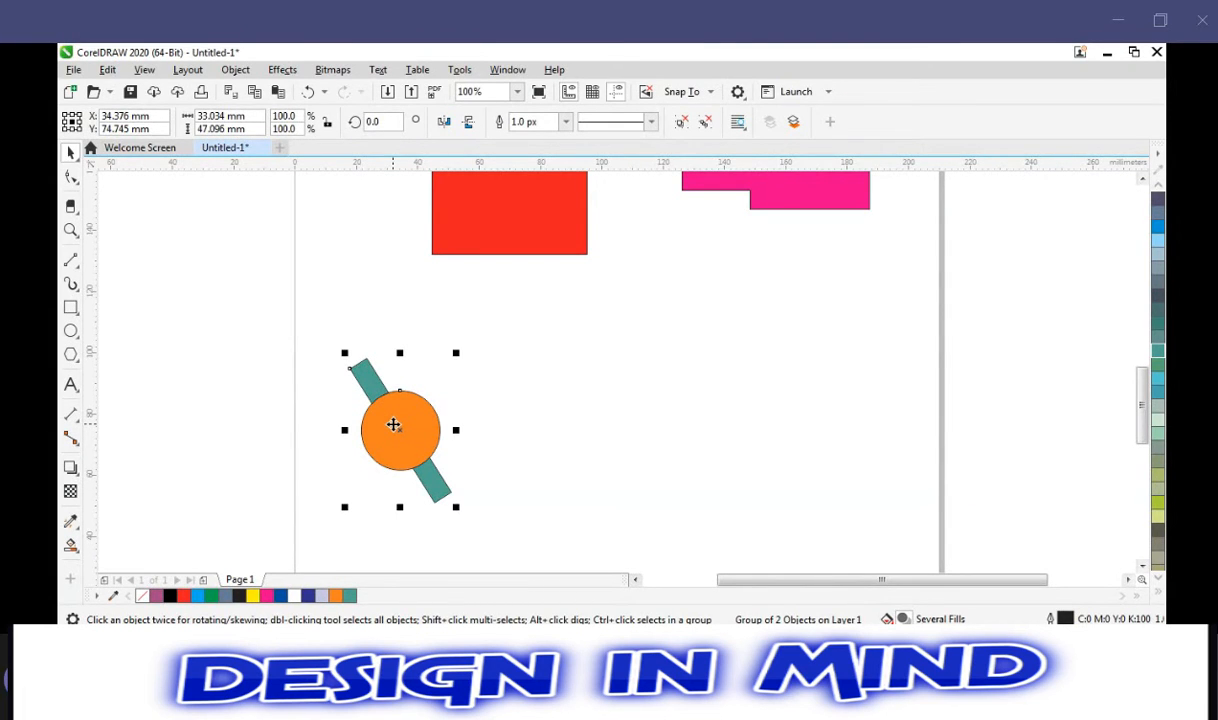
Add the artistic text "Trimed Objects" between the red rectangle and the circle group.
click(375, 303)
key(F8)
click(375, 297)
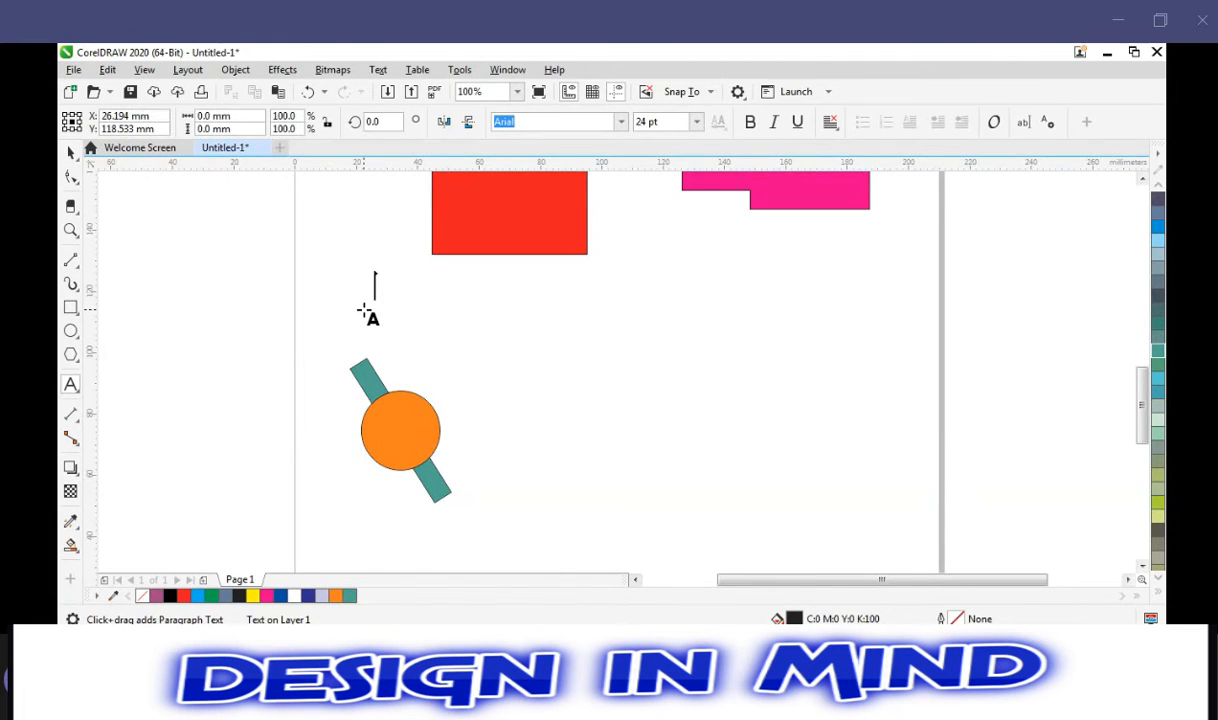
text(Tr)
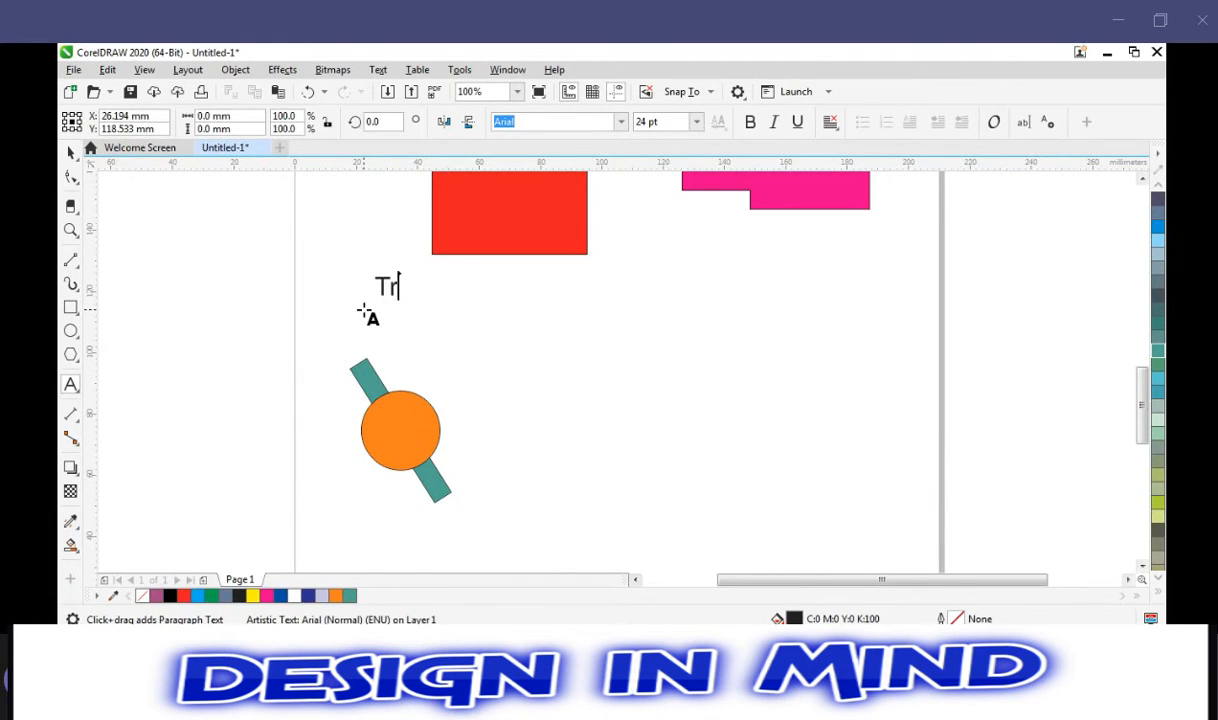
text(imed O)
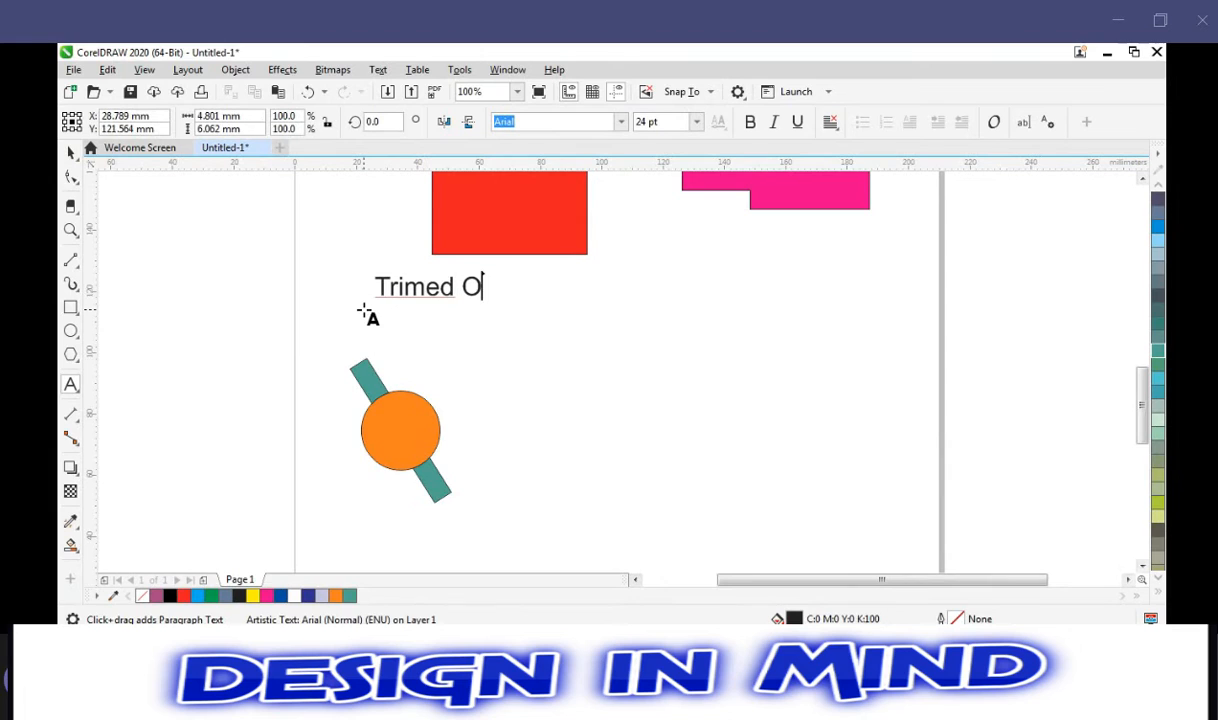
text(bjects)
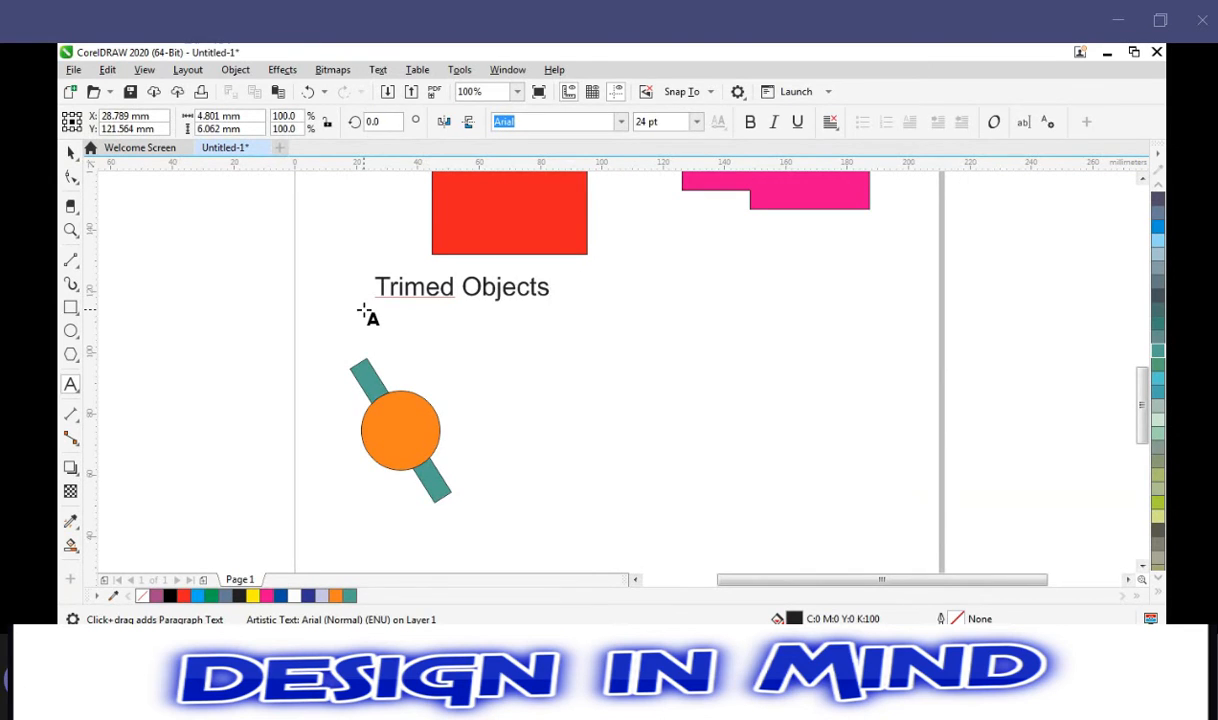
key(Escape)
click(472, 380)
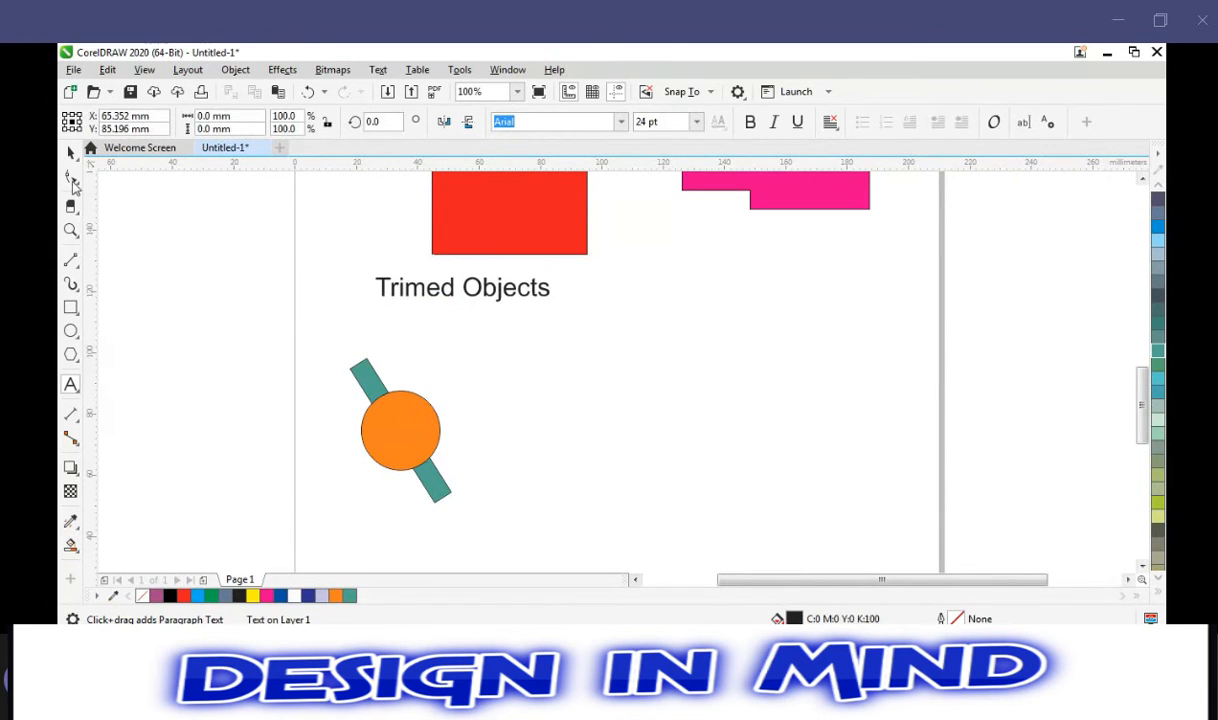
Move the "Trimed Objects" caption so it sits centred just above the circle-and-bar group.
click(70, 152)
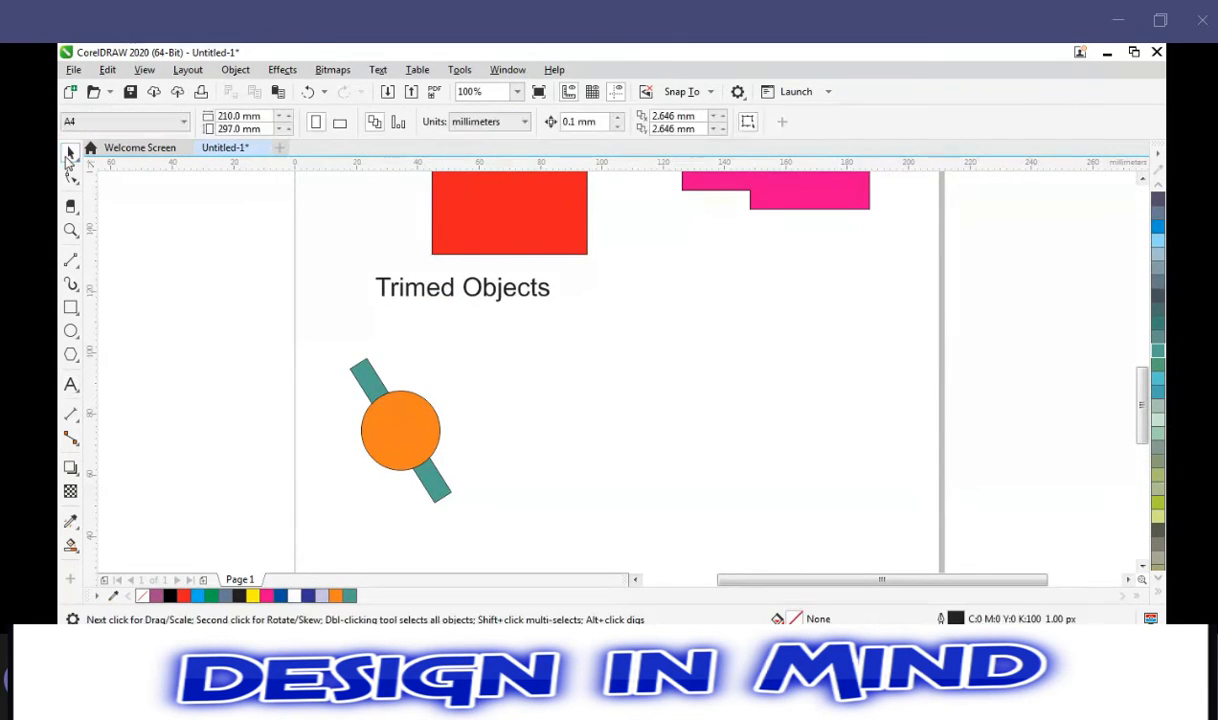
double_click(447, 290)
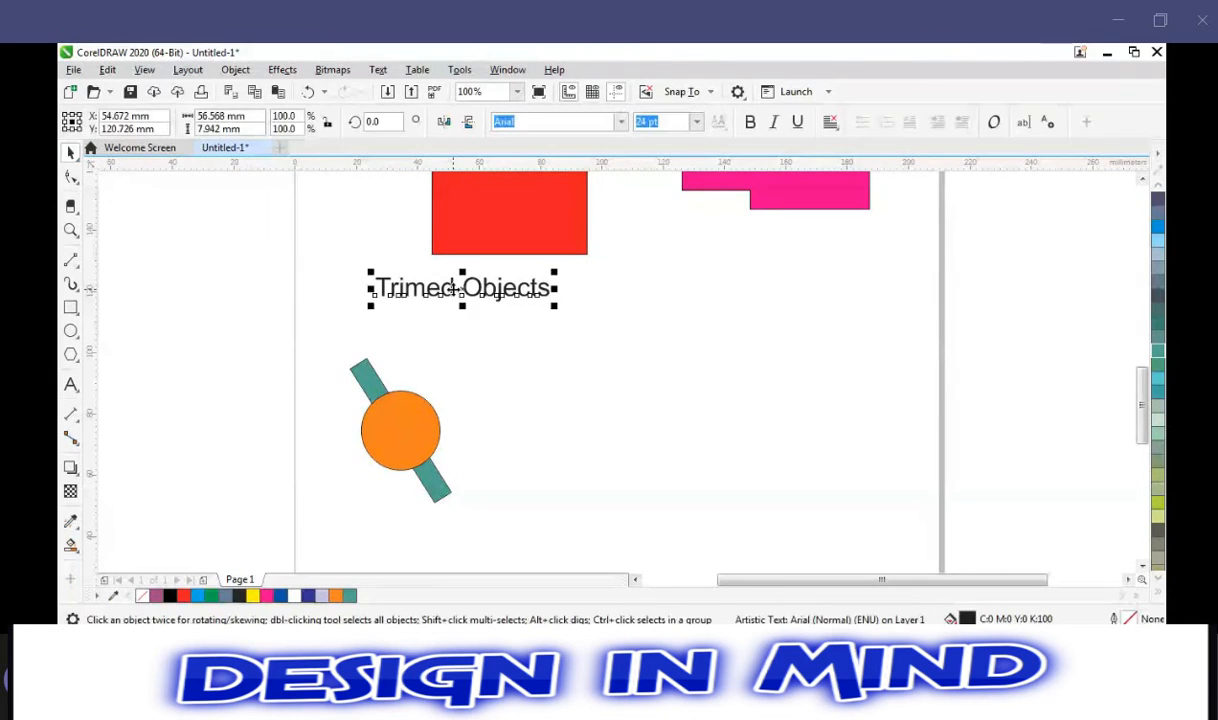
click(511, 349)
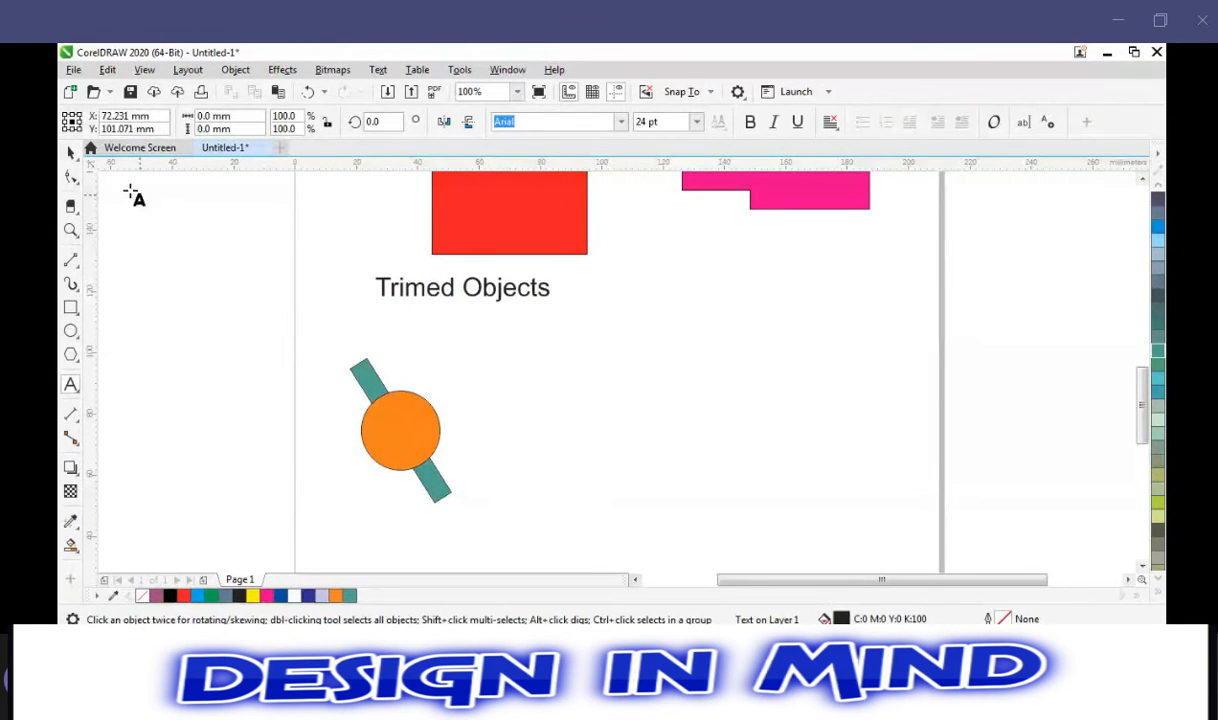
click(71, 152)
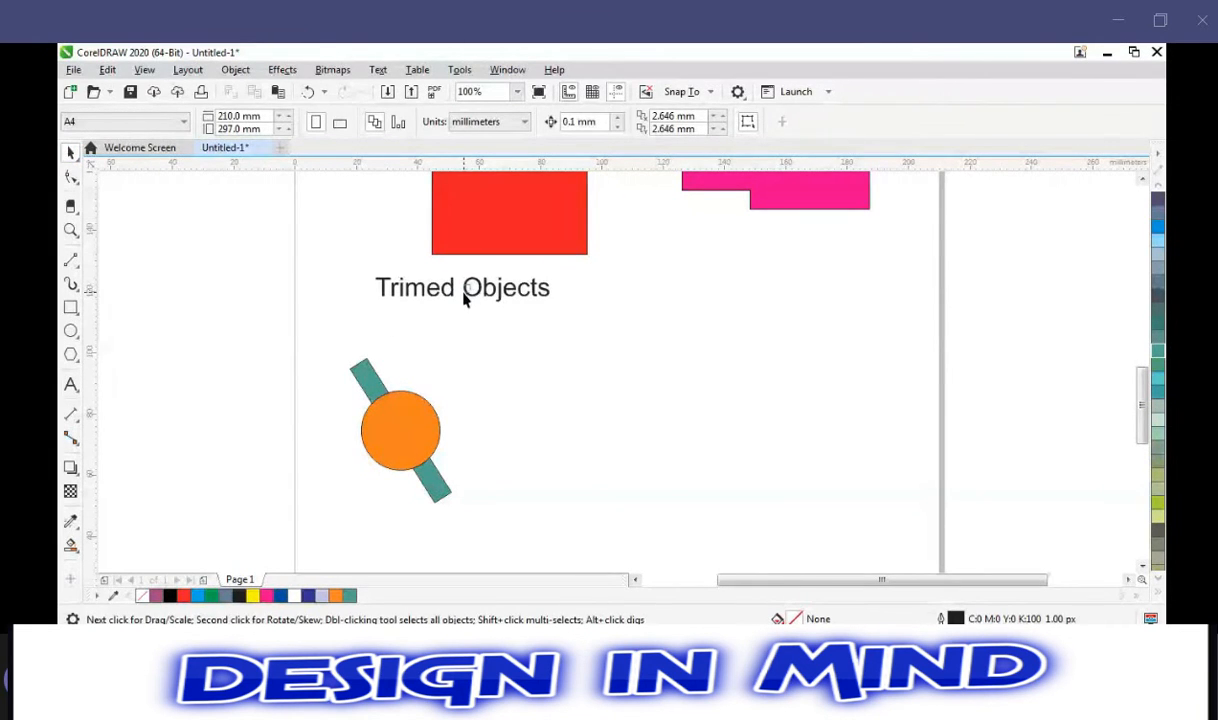
click(465, 289)
drag(465, 289, 394, 334)
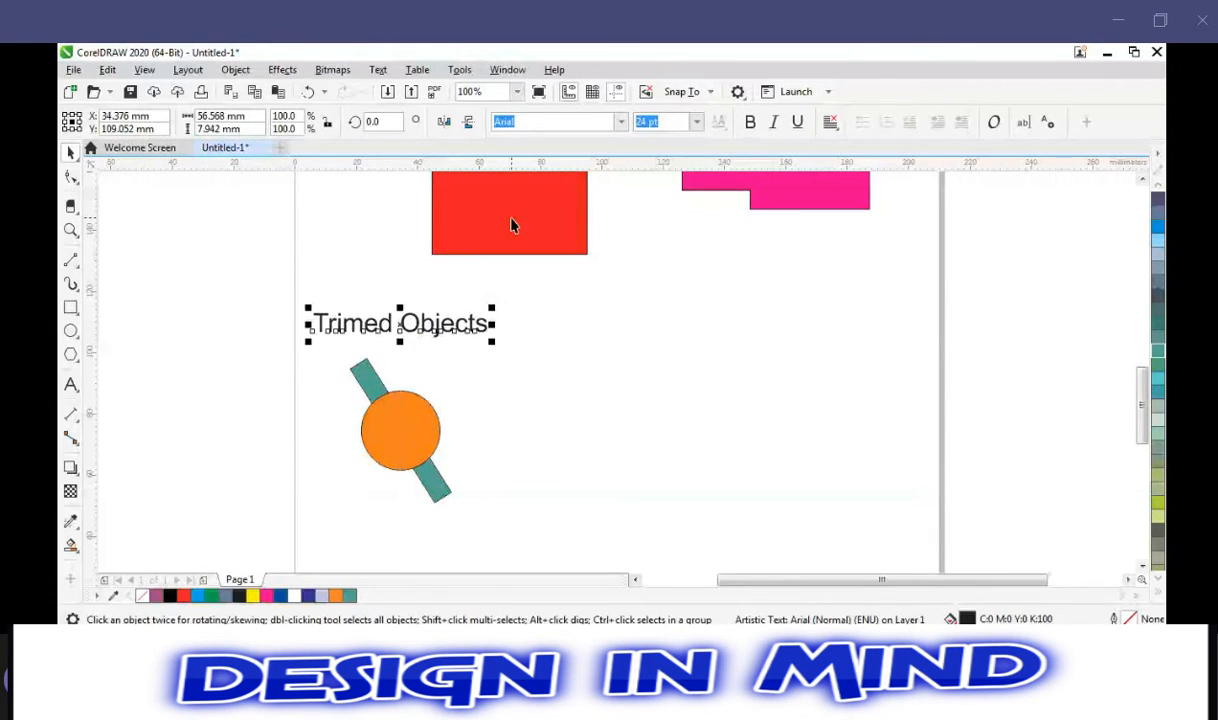
click(719, 384)
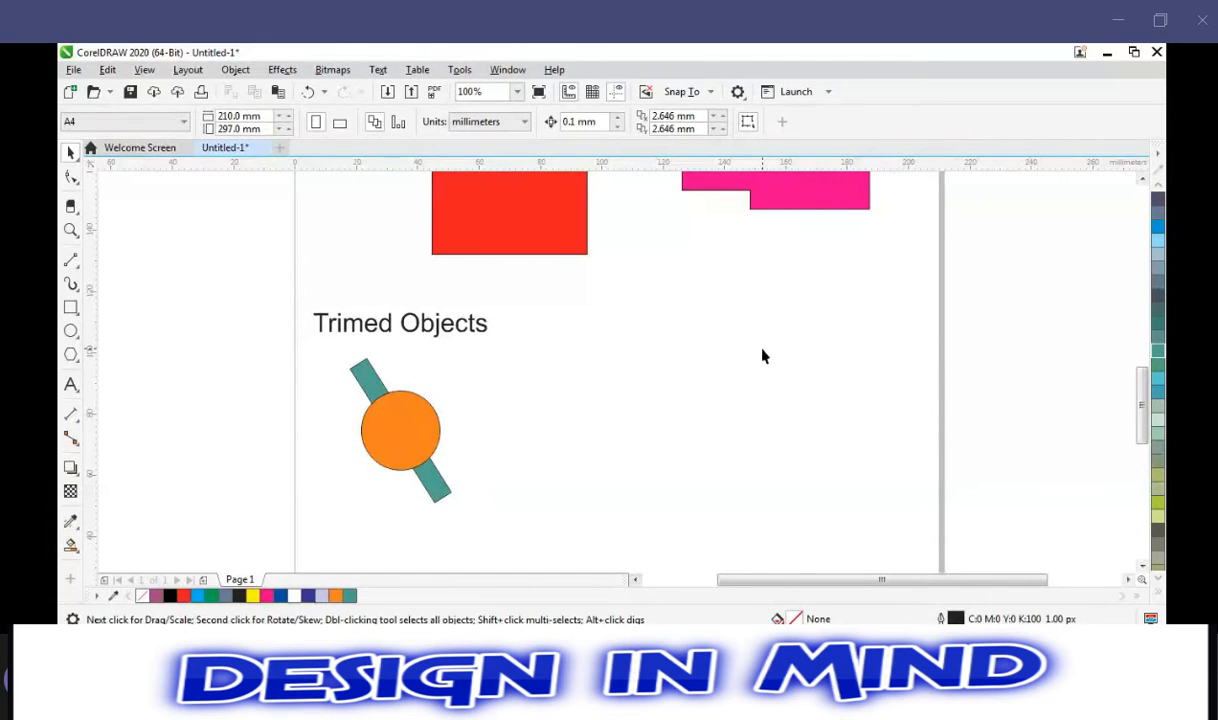
Draw a tall, narrow rectangle about 7 by 67 mm beside the trimmed group and fill it lime green.
key(F6)
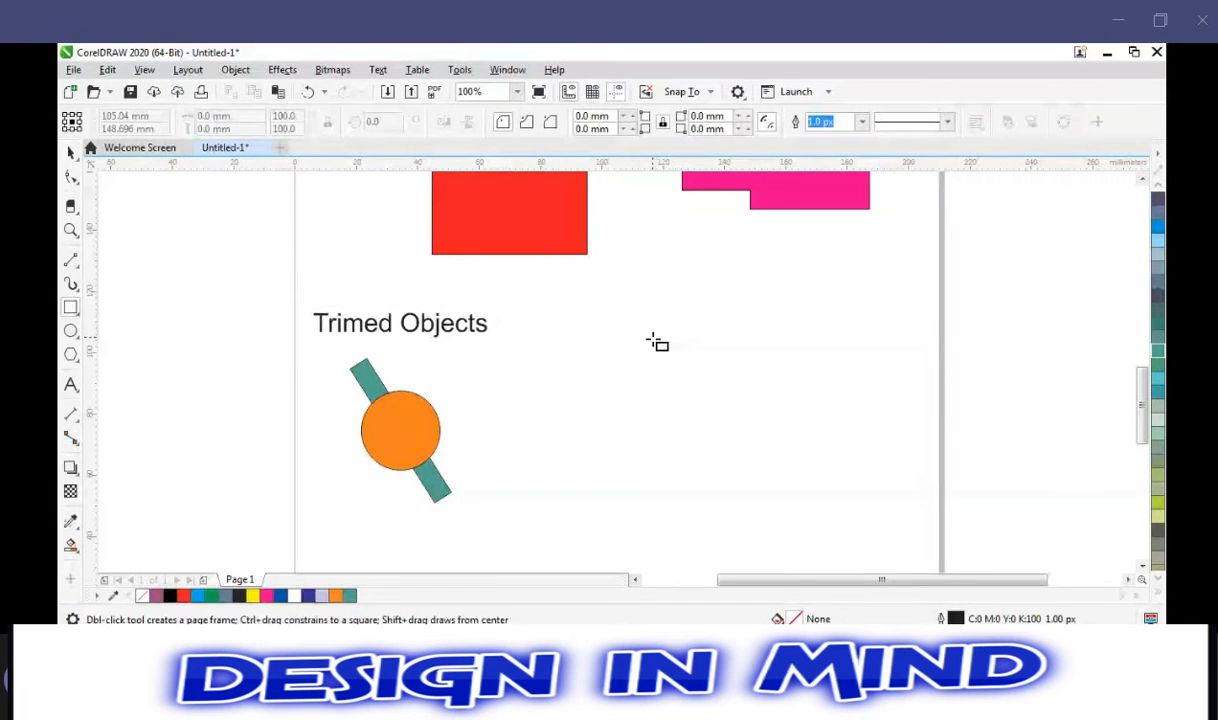
drag(615, 326, 637, 531)
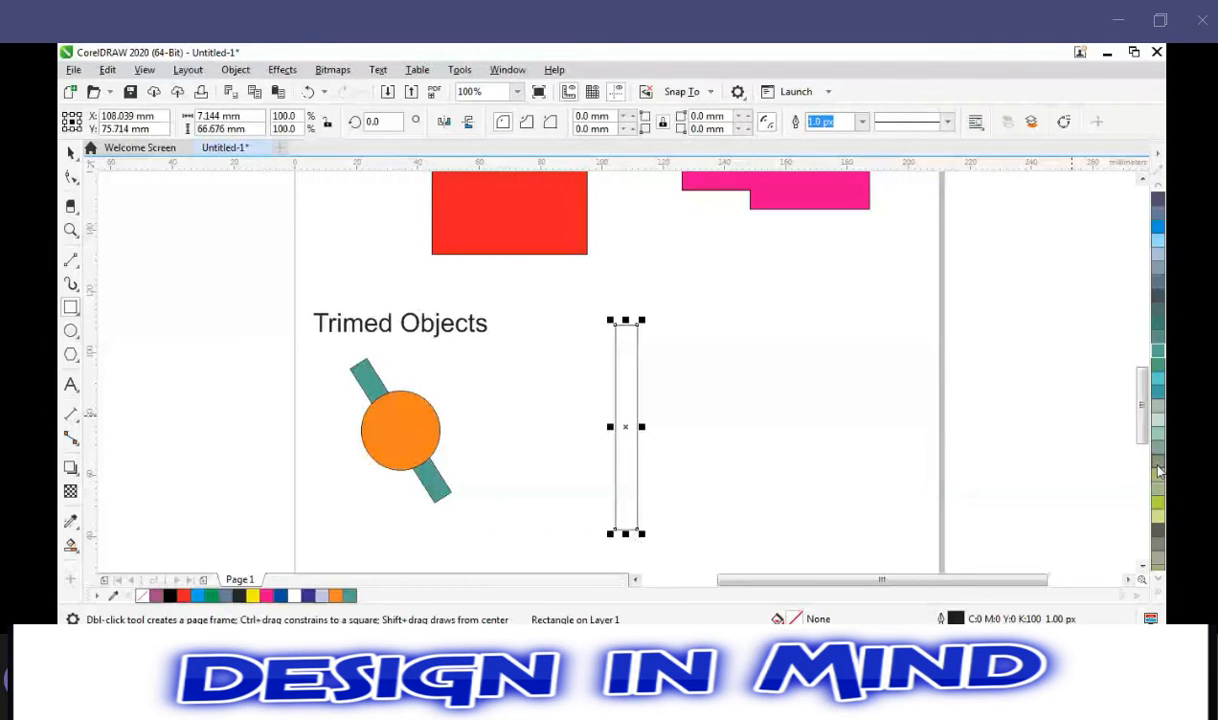
click(1158, 507)
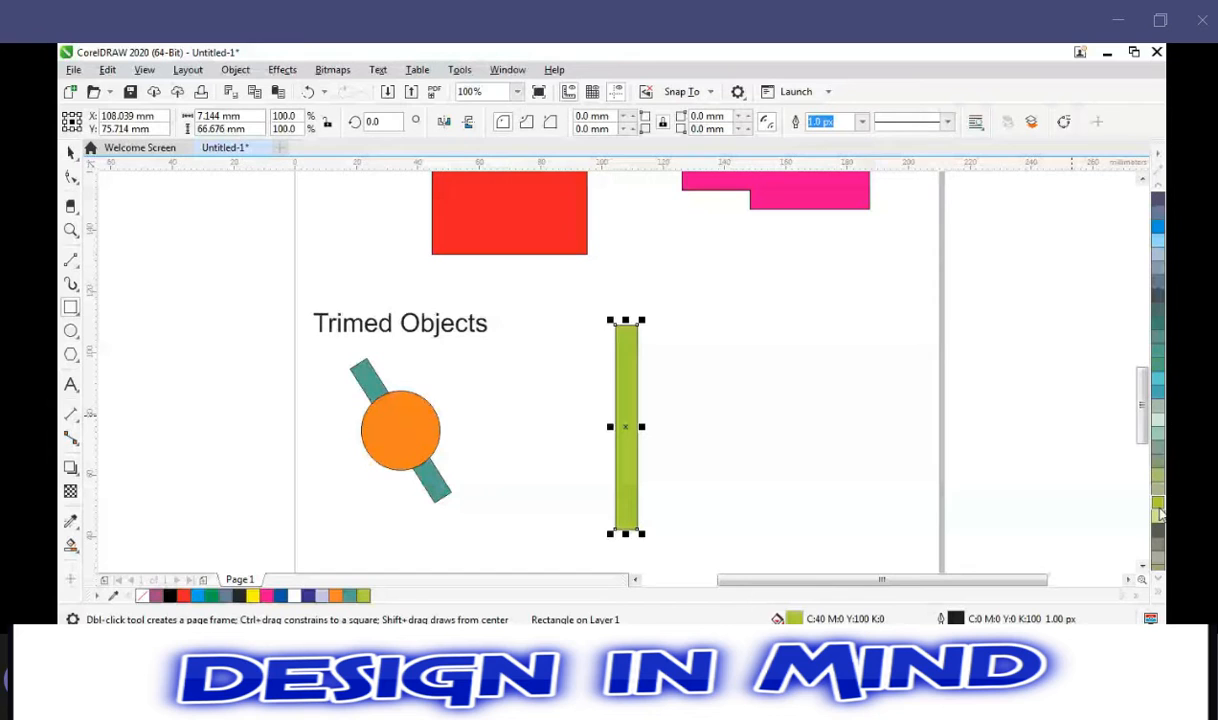
Draw a wide rectangle about 113 by 22 mm across the green bar and fill it teal (C71 M8 Y51 K0).
click(491, 381)
drag(482, 372, 830, 440)
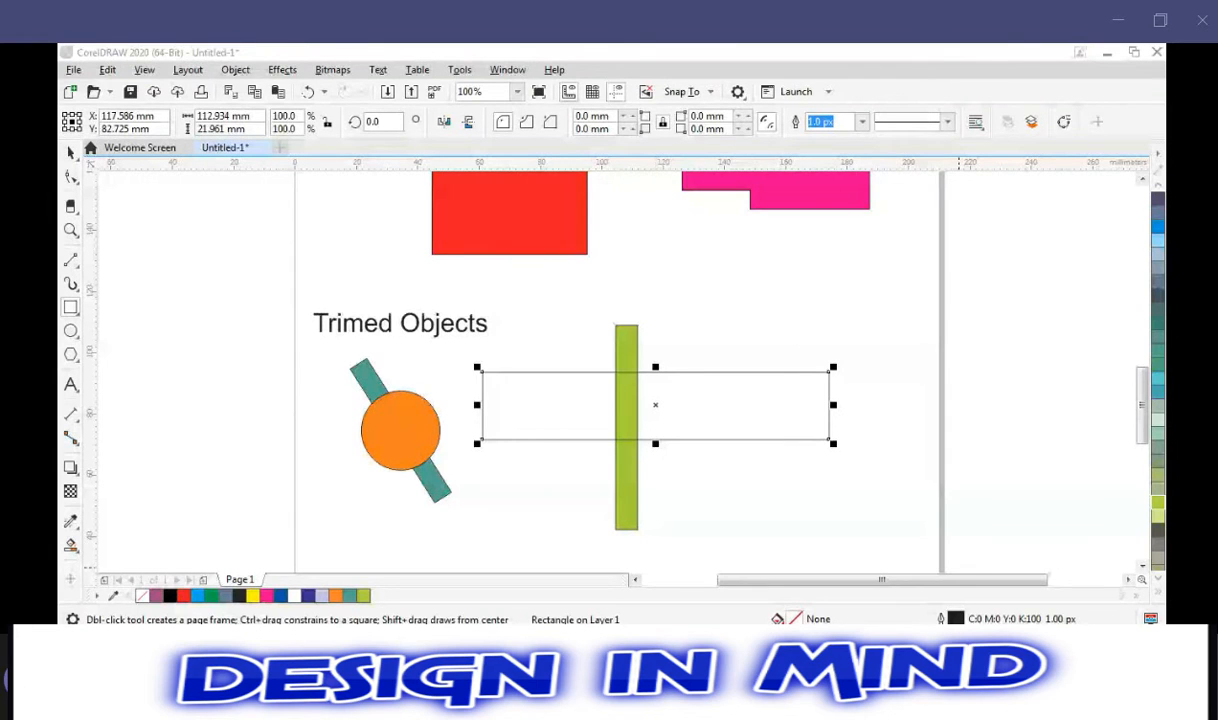
click(1157, 582)
click(1157, 582)
click(1157, 582)
click(1157, 582)
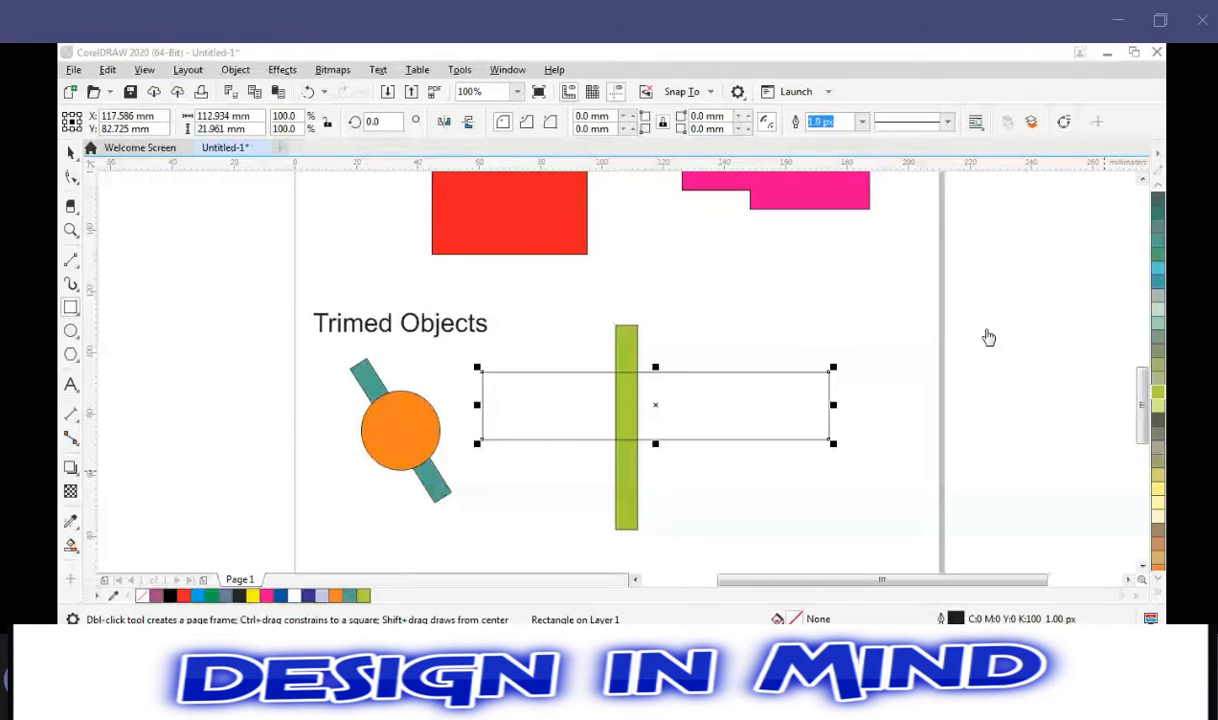
click(1157, 433)
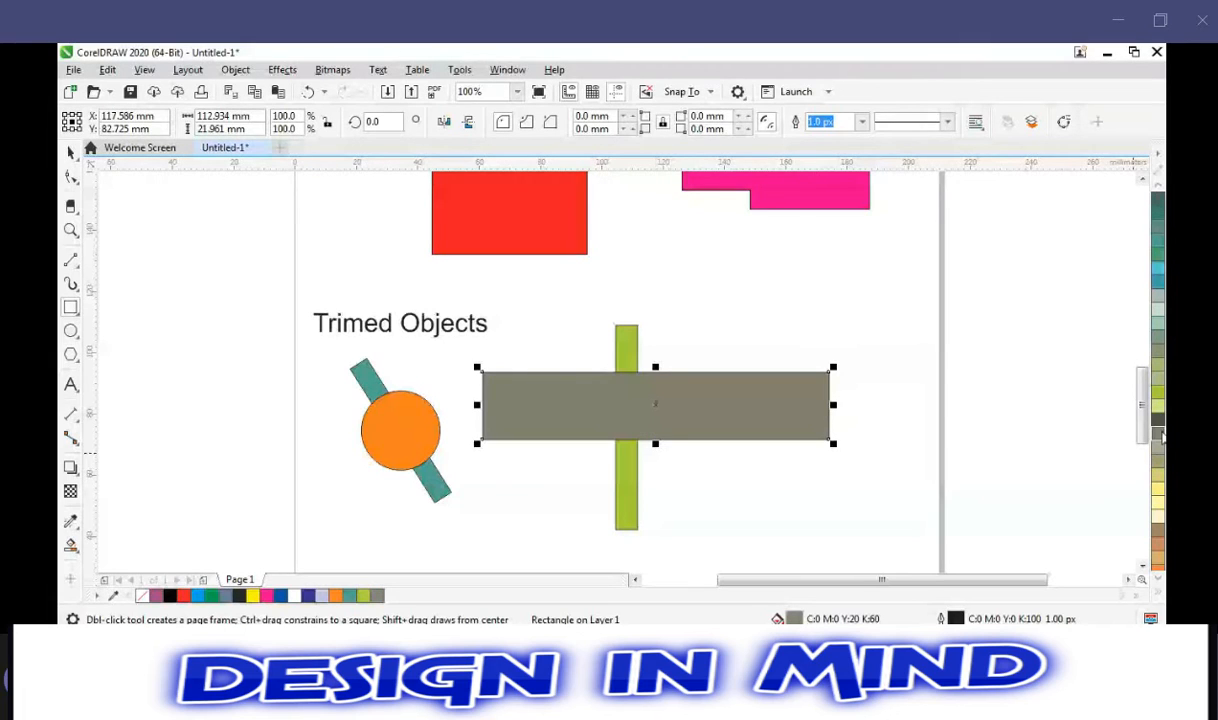
click(1157, 285)
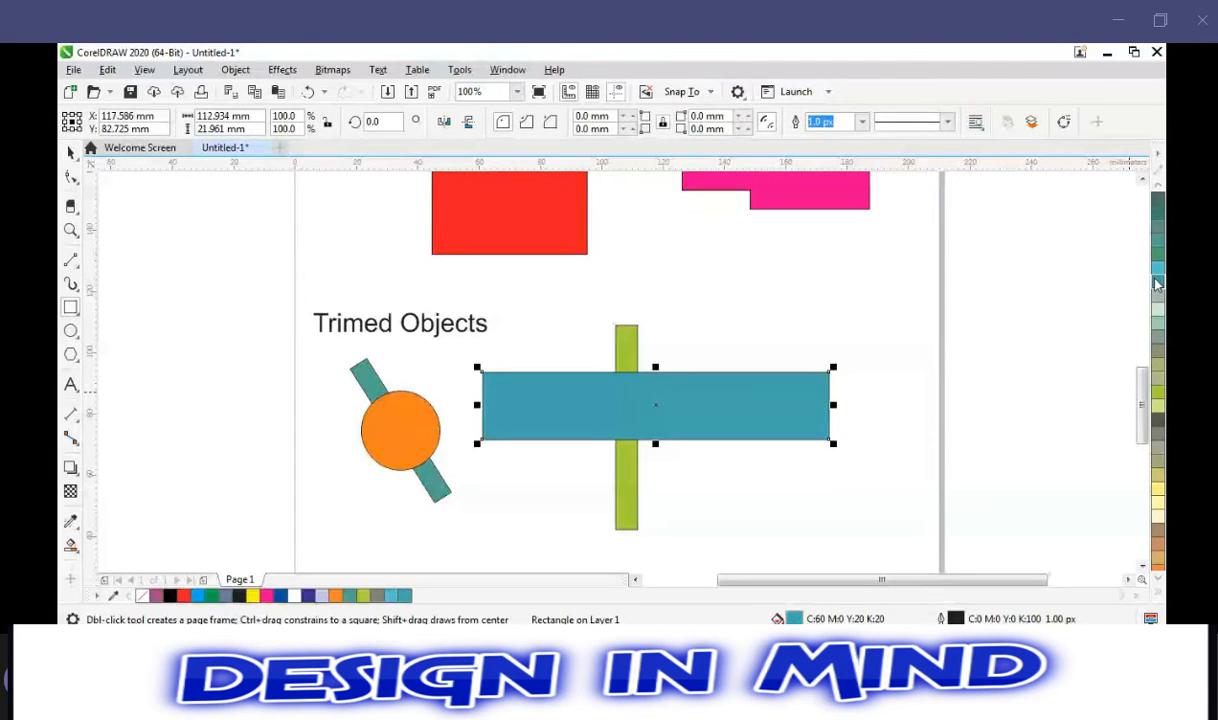
click(1157, 285)
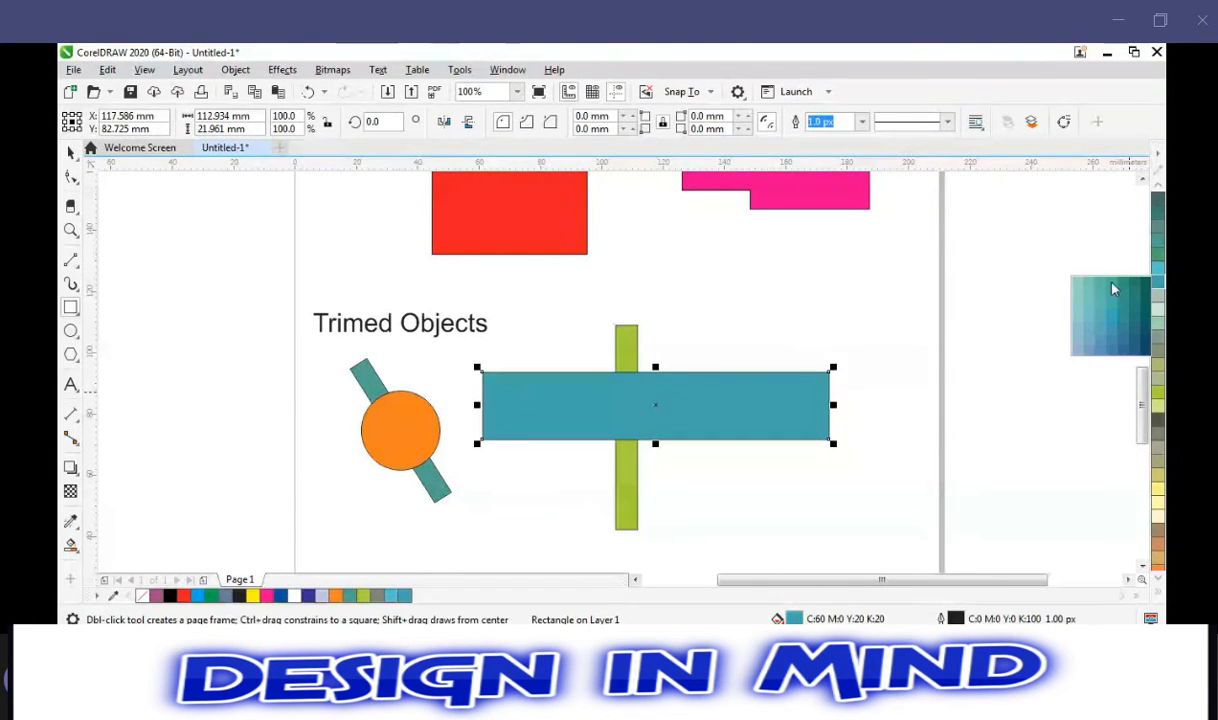
click(1061, 276)
click(617, 413)
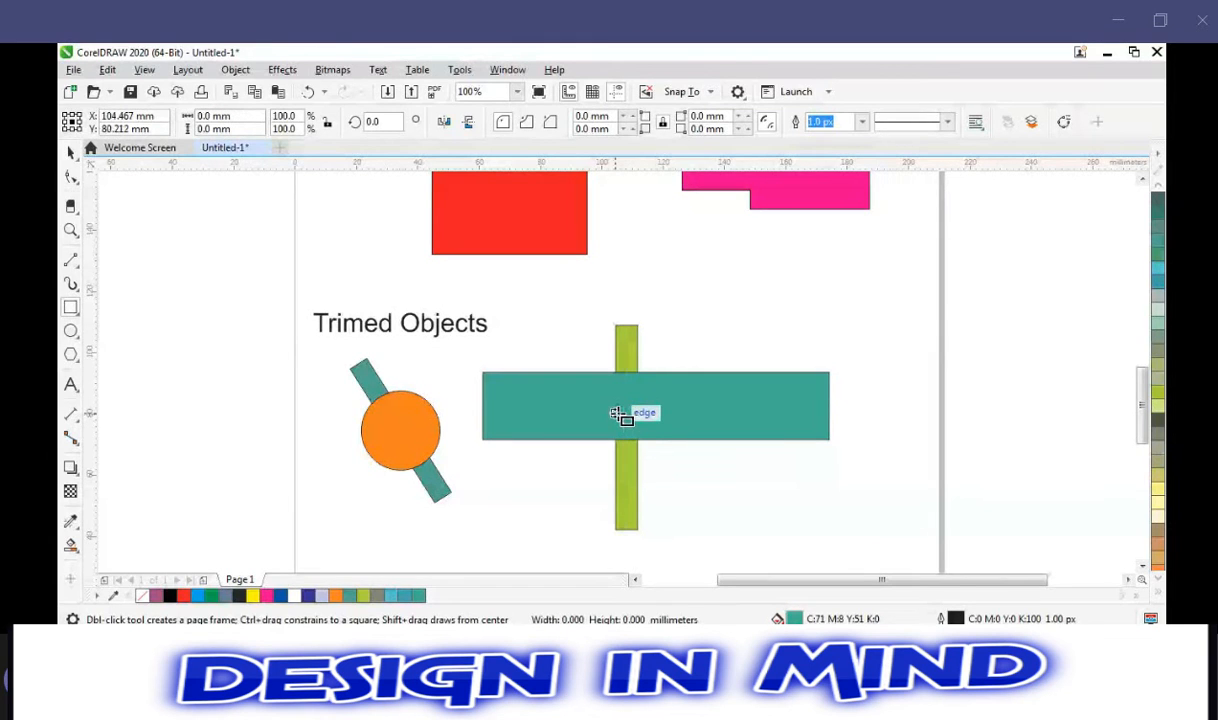
Shift the teal rectangle slightly left and move the green bar toward the rectangle's right end.
key(space)
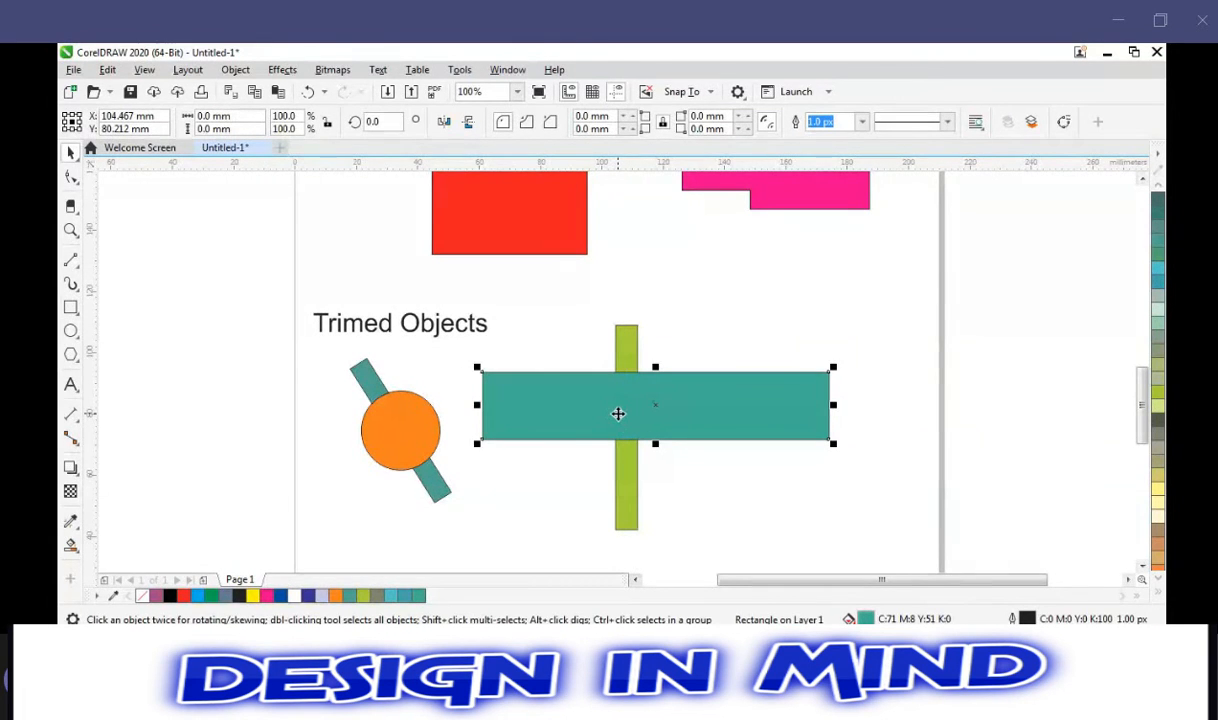
drag(617, 413, 599, 413)
click(620, 335)
drag(620, 335, 697, 325)
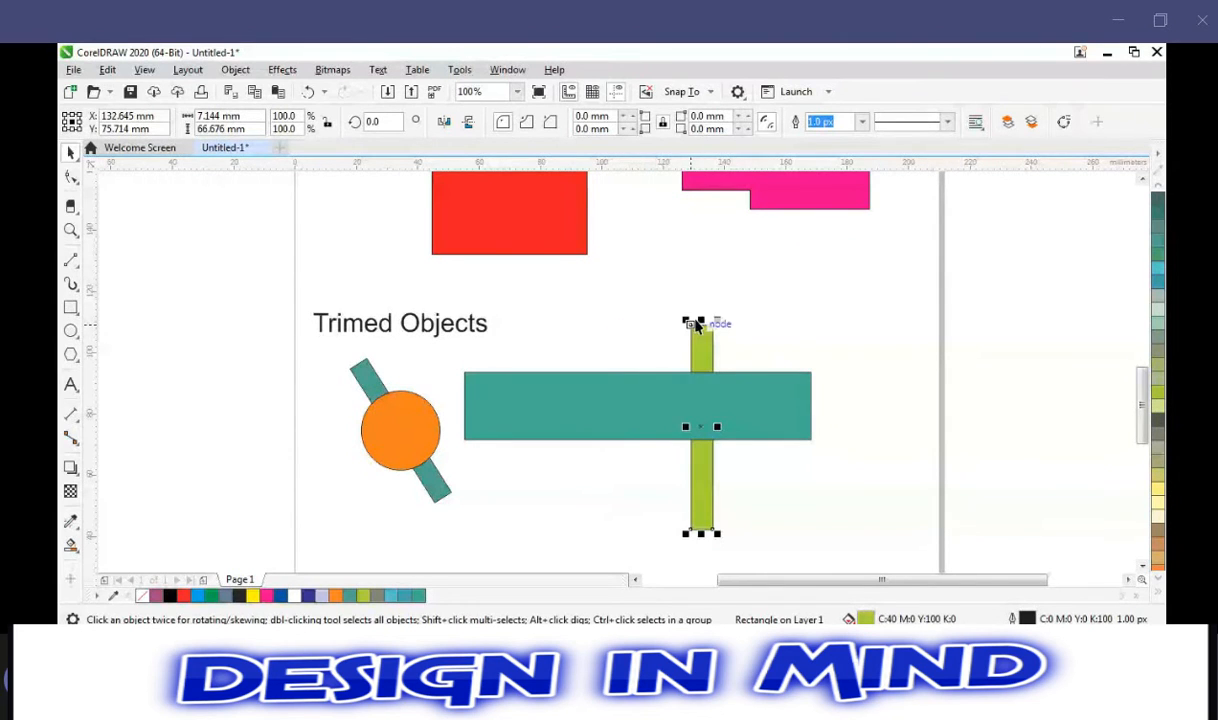
Rotate the green bar to about 326 degrees so it crosses the teal rectangle diagonally.
click(713, 361)
drag(718, 321, 786, 345)
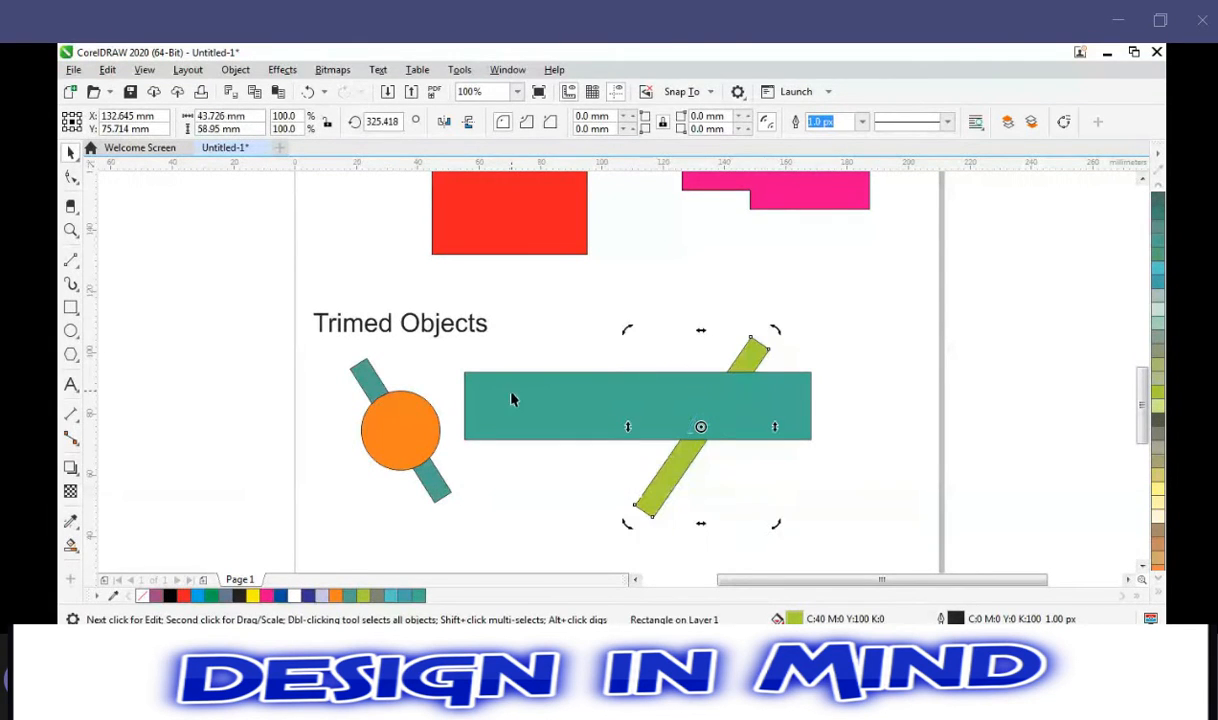
click(511, 400)
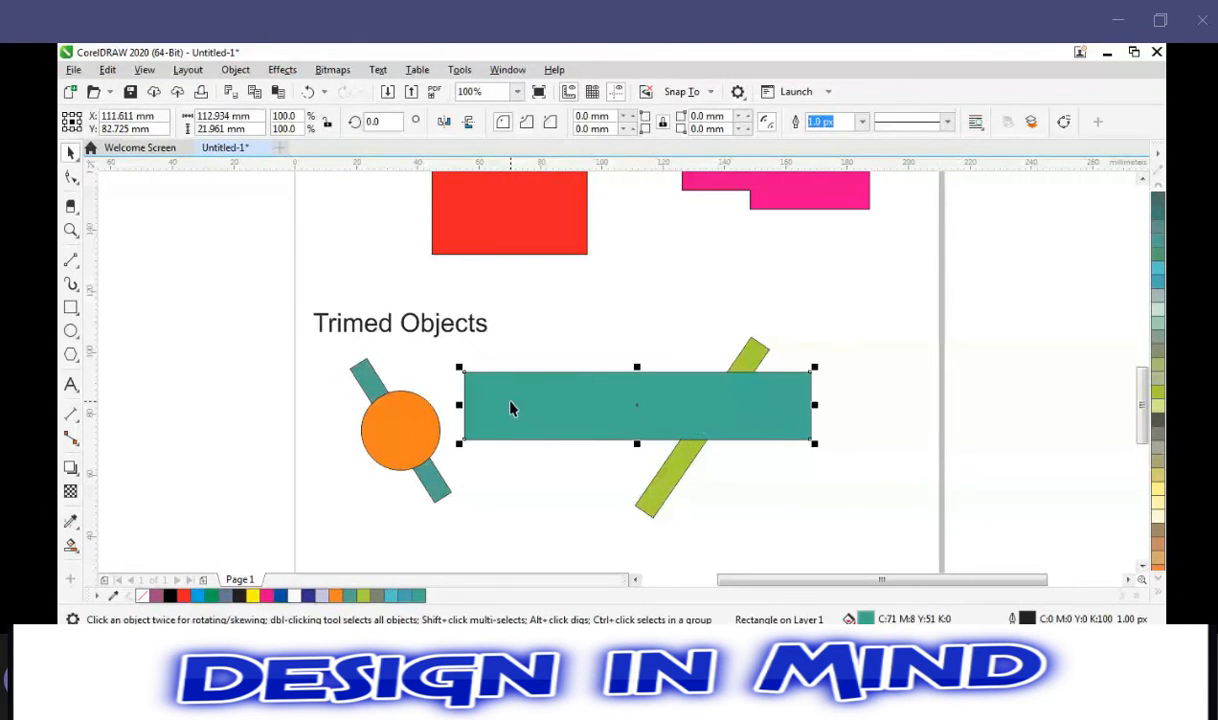
click(754, 353)
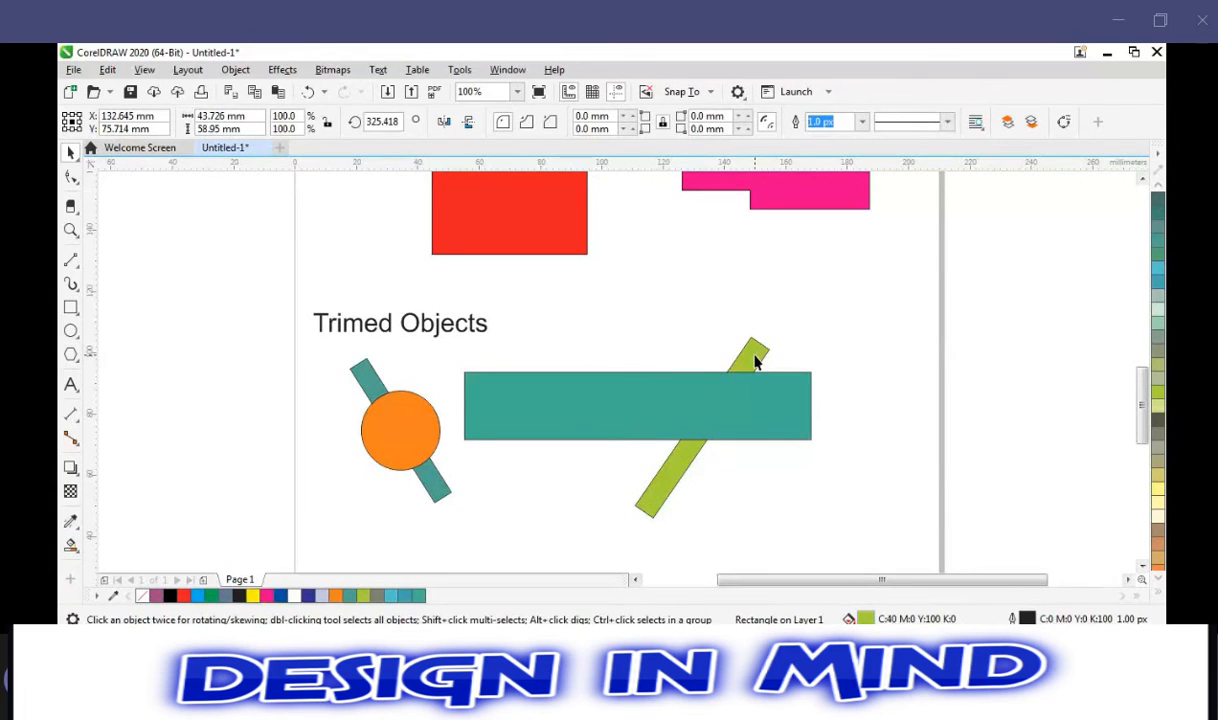
click(726, 410)
mouse_move(726, 410)
mouse_down()
mouse_move(702, 424)
mouse_move(729, 411)
mouse_up()
click(841, 488)
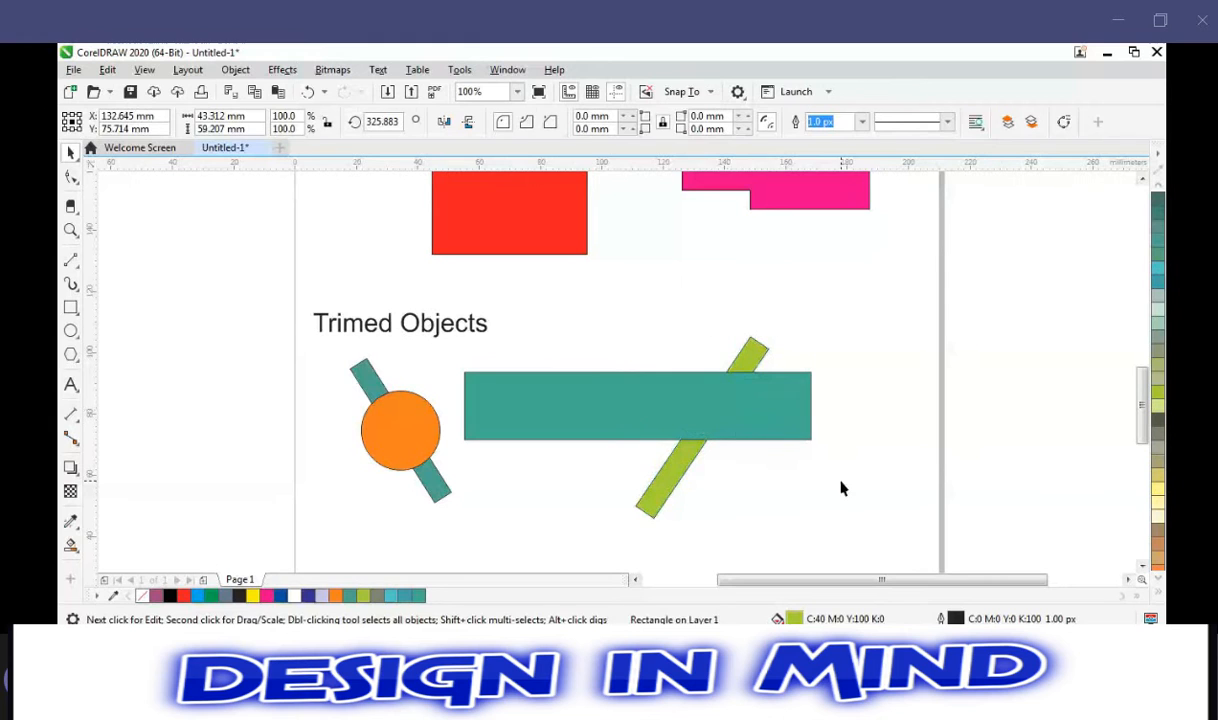
Move the teal rectangle slightly down and to the right over the diagonal green bar.
click(633, 403)
drag(633, 403, 653, 418)
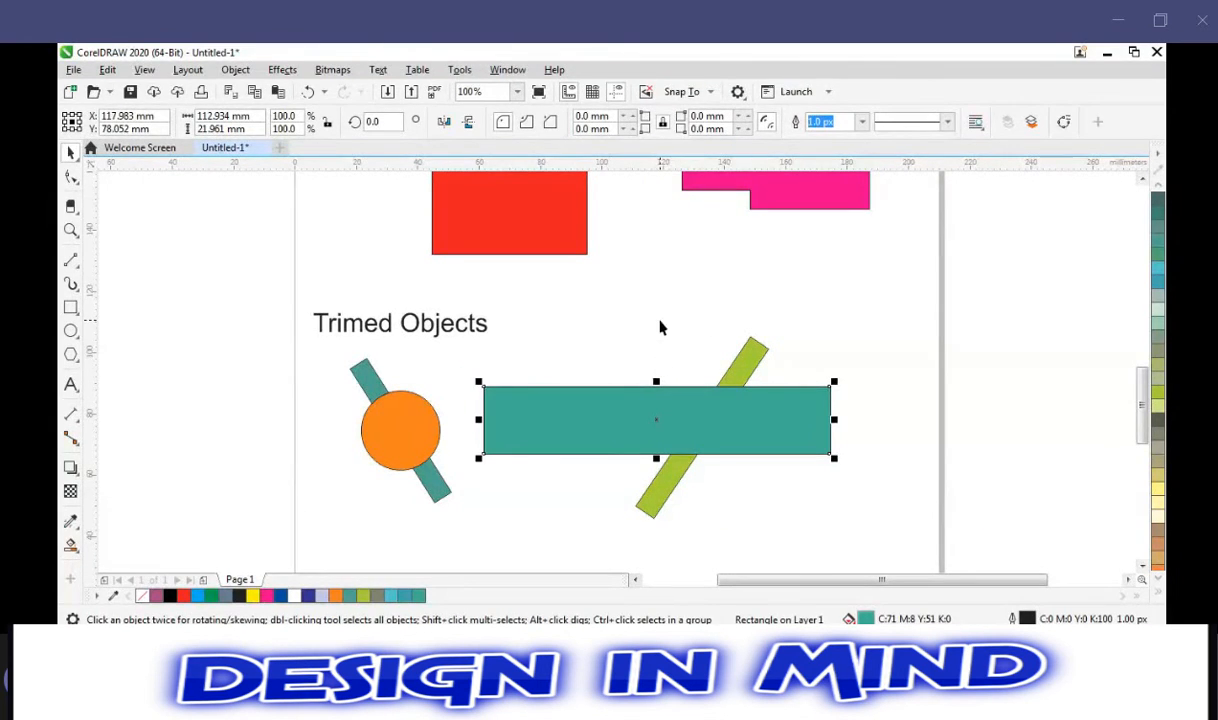
click(660, 328)
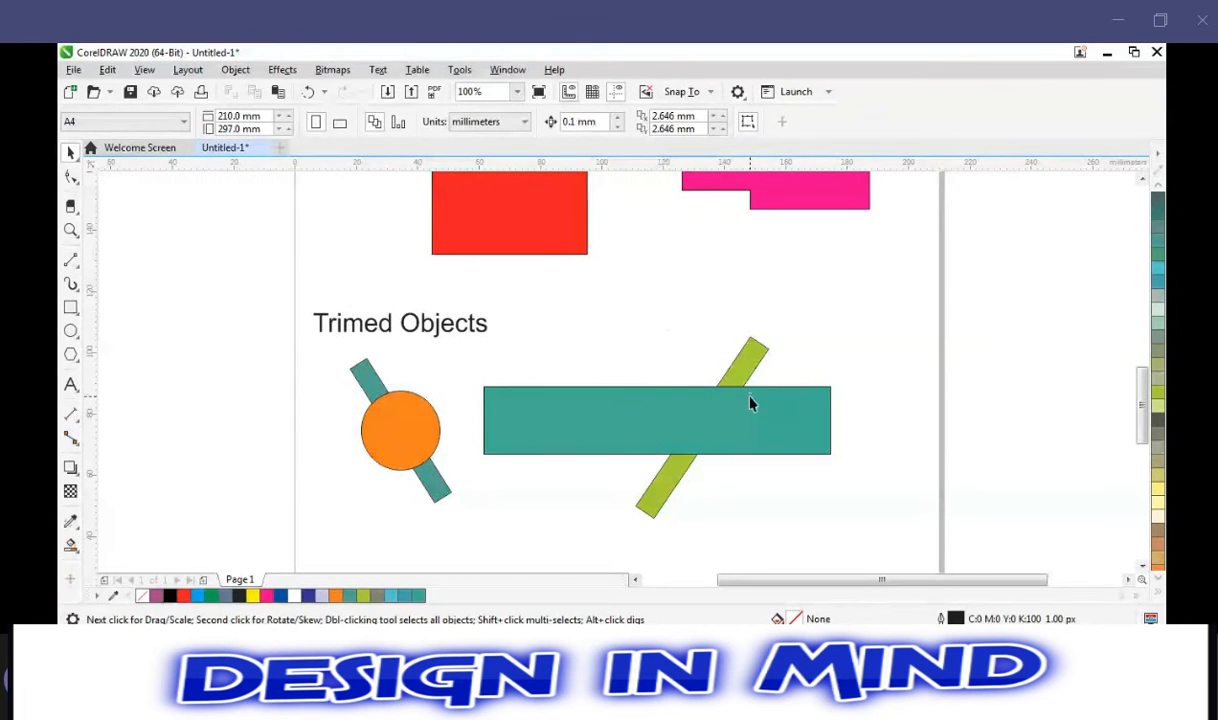
Create an Intersect shape from the overlap of the green bar and the teal rectangle.
click(748, 365)
click(748, 365)
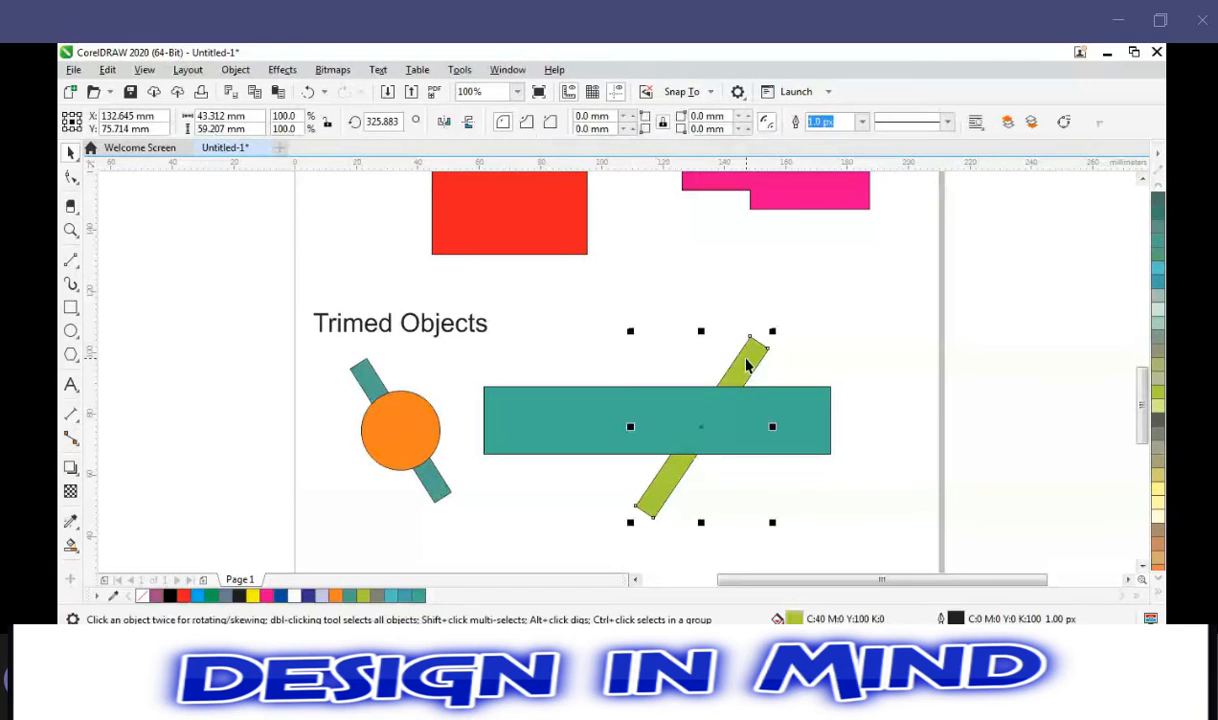
shift+click(742, 398)
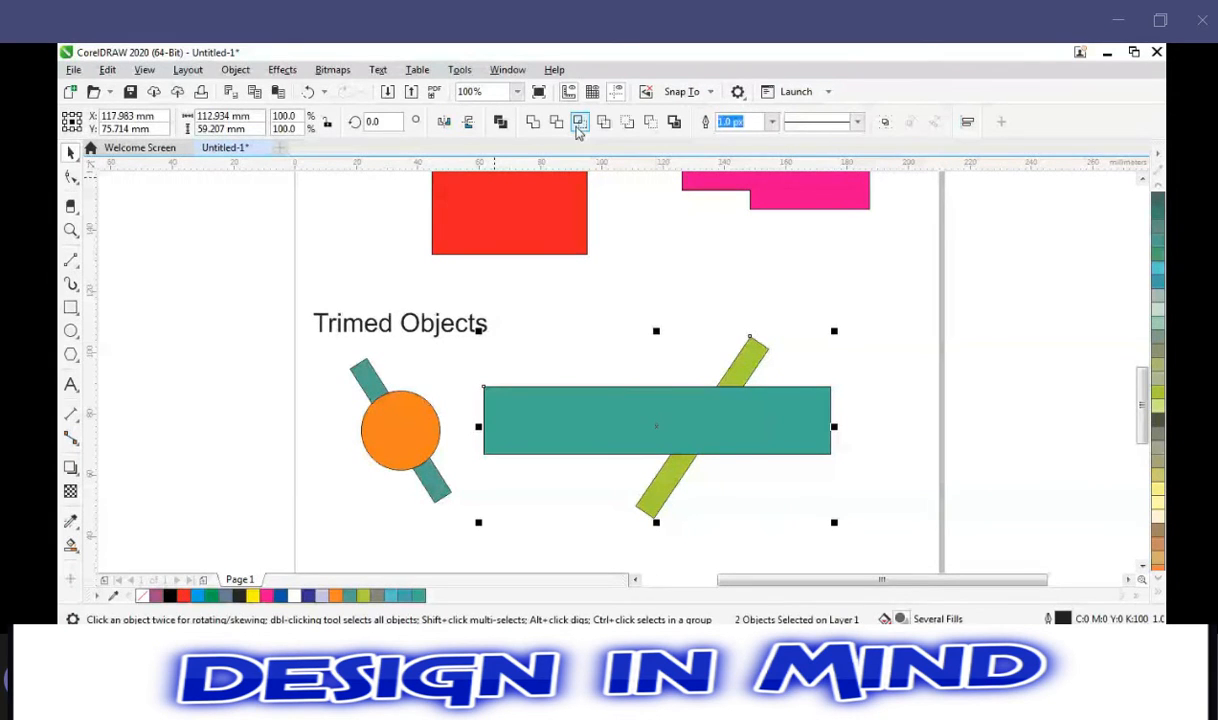
click(578, 129)
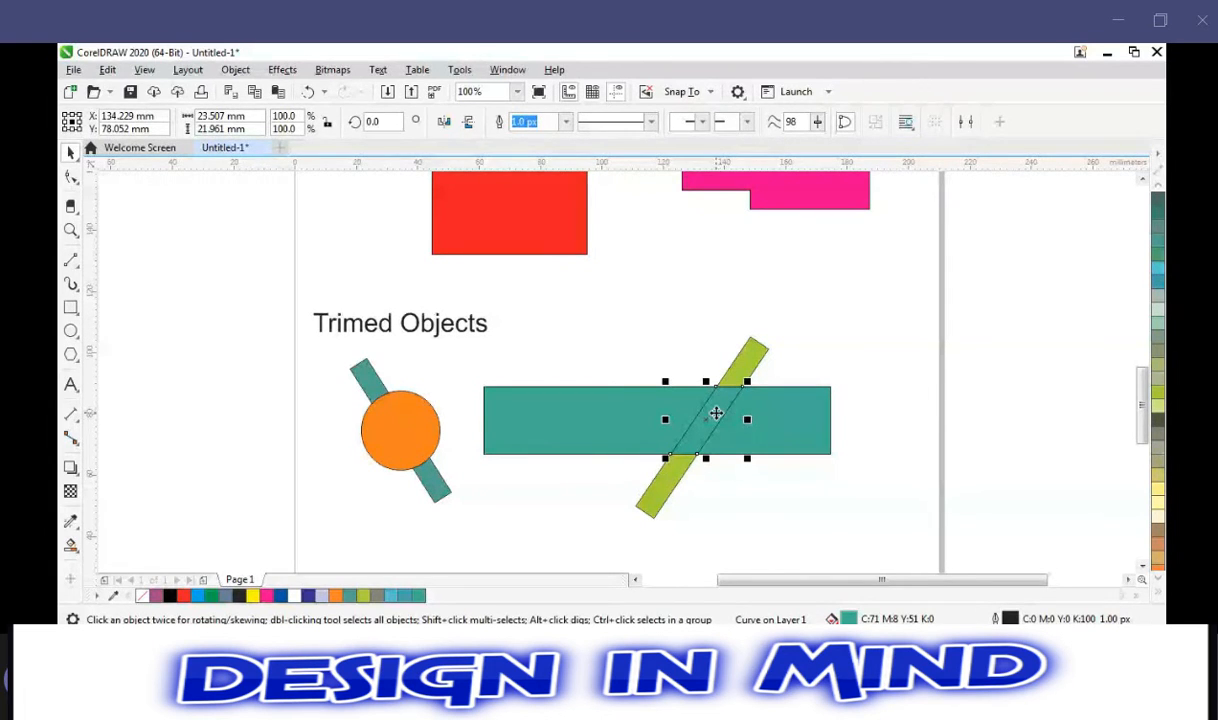
Move the intersection piece out above the teal rectangle to expose it, and undo the move.
drag(716, 413, 661, 311)
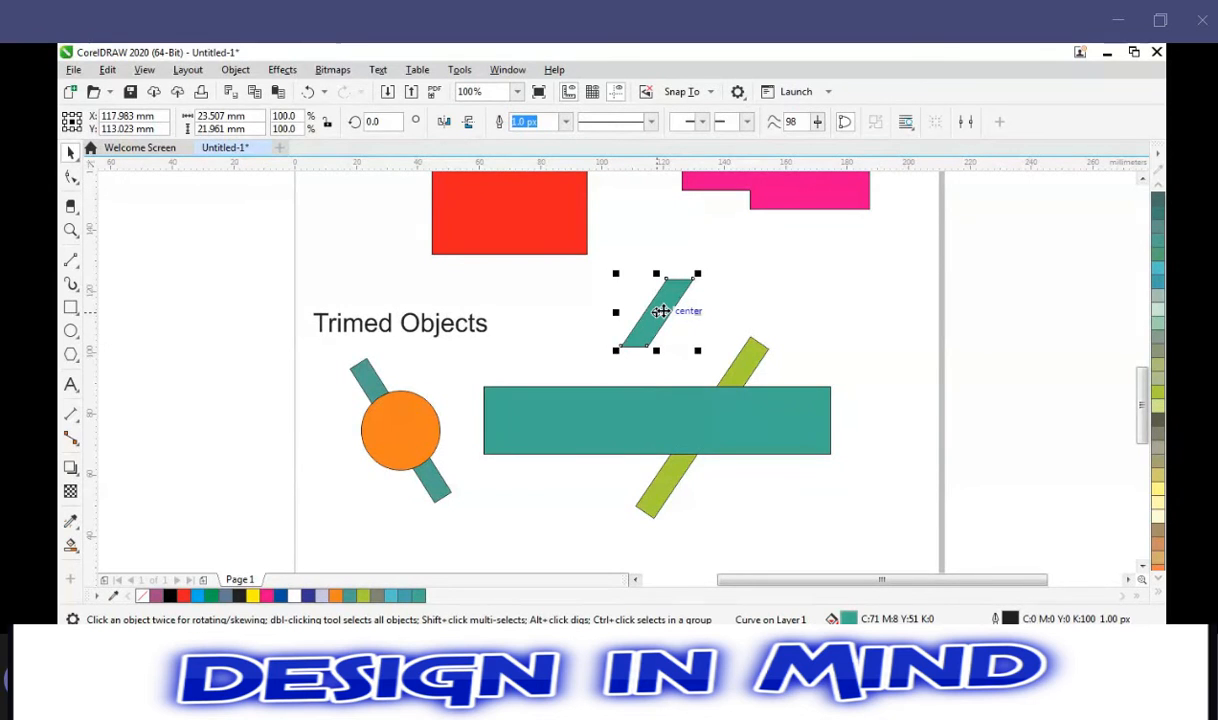
key(ctrl+z)
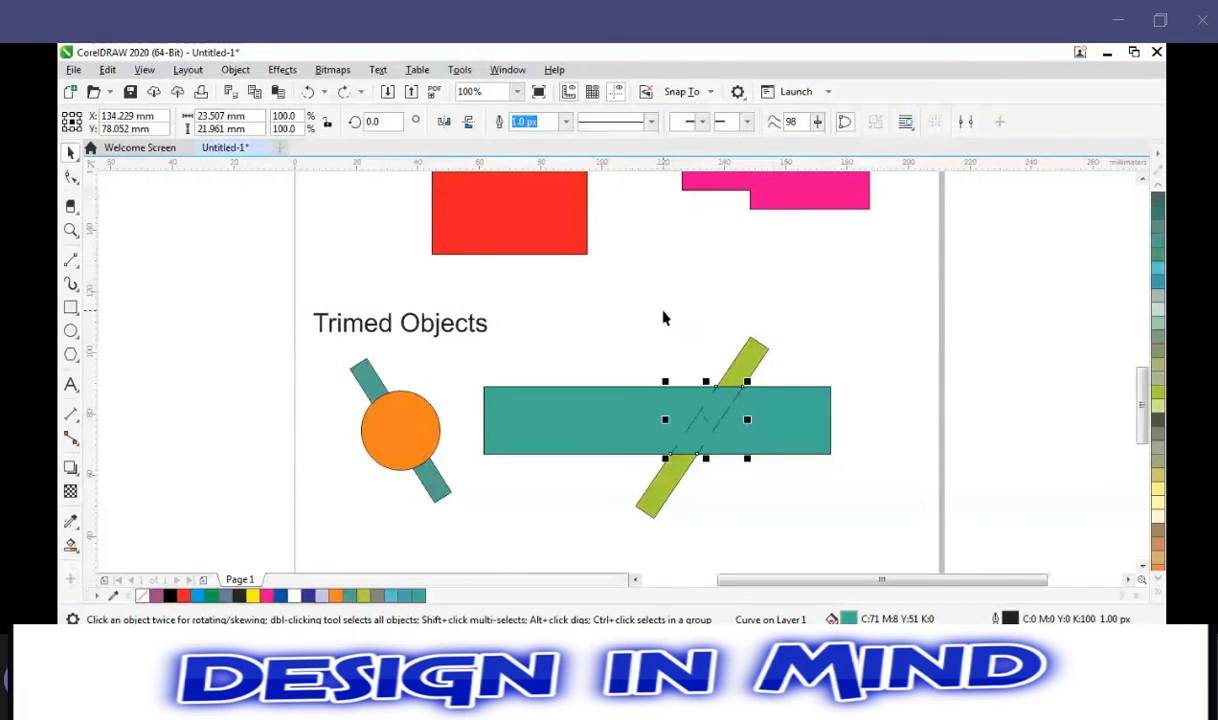
Add the caption "Intersection" above the crossing teal rectangle and green bar.
click(663, 317)
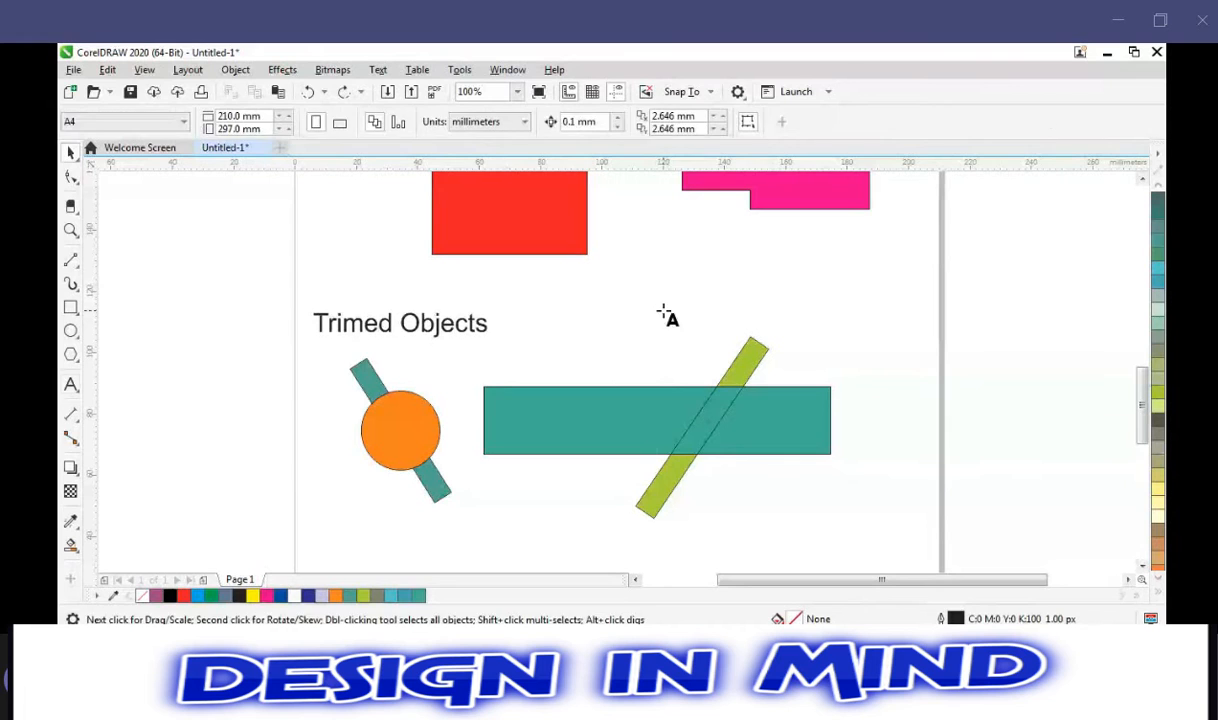
key(F8)
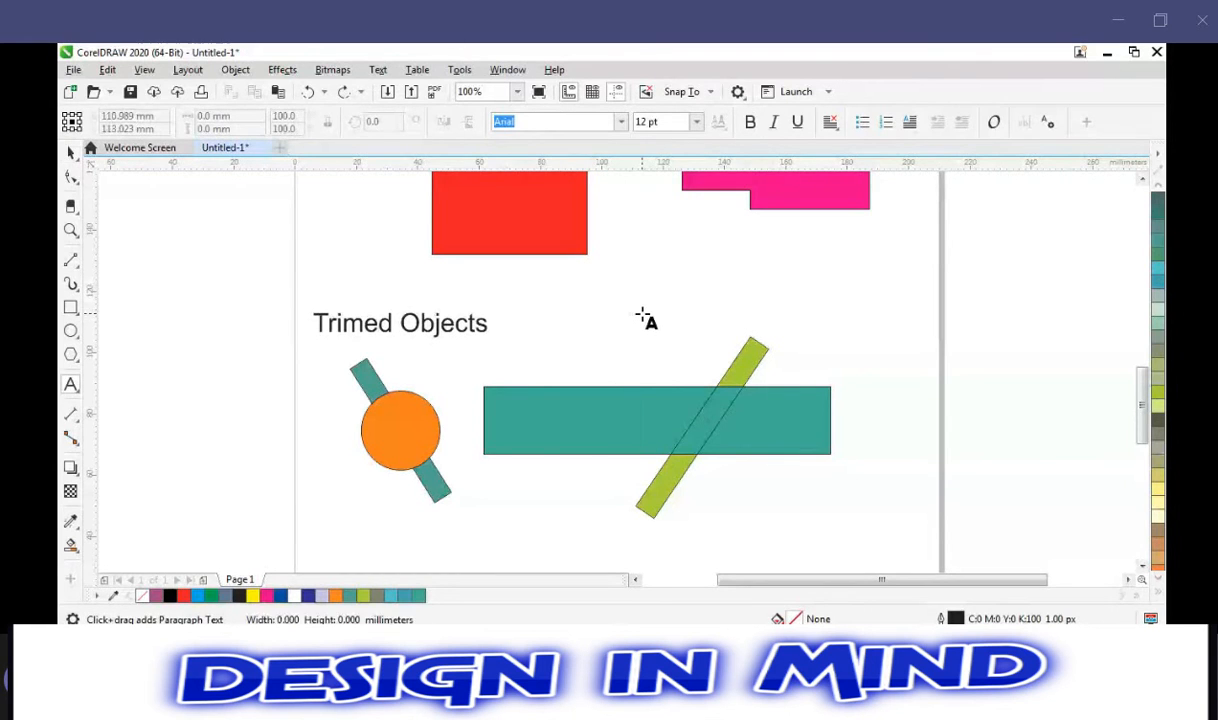
click(641, 314)
text(Inters)
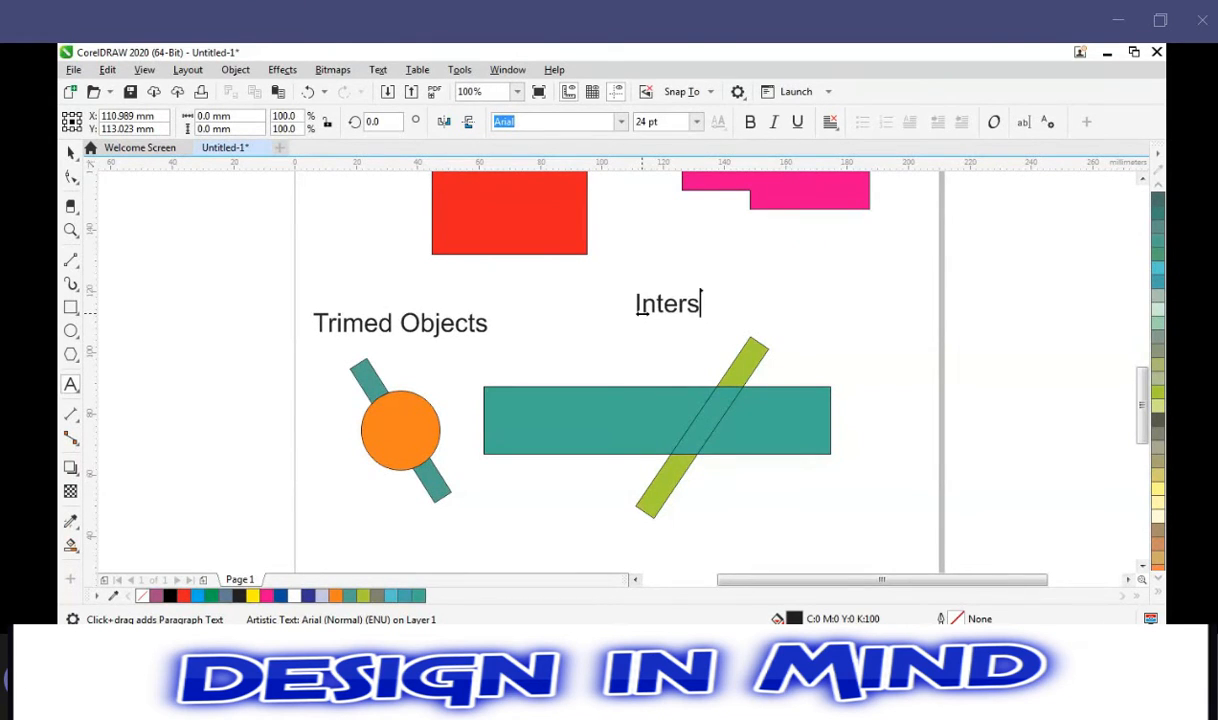
text(ection)
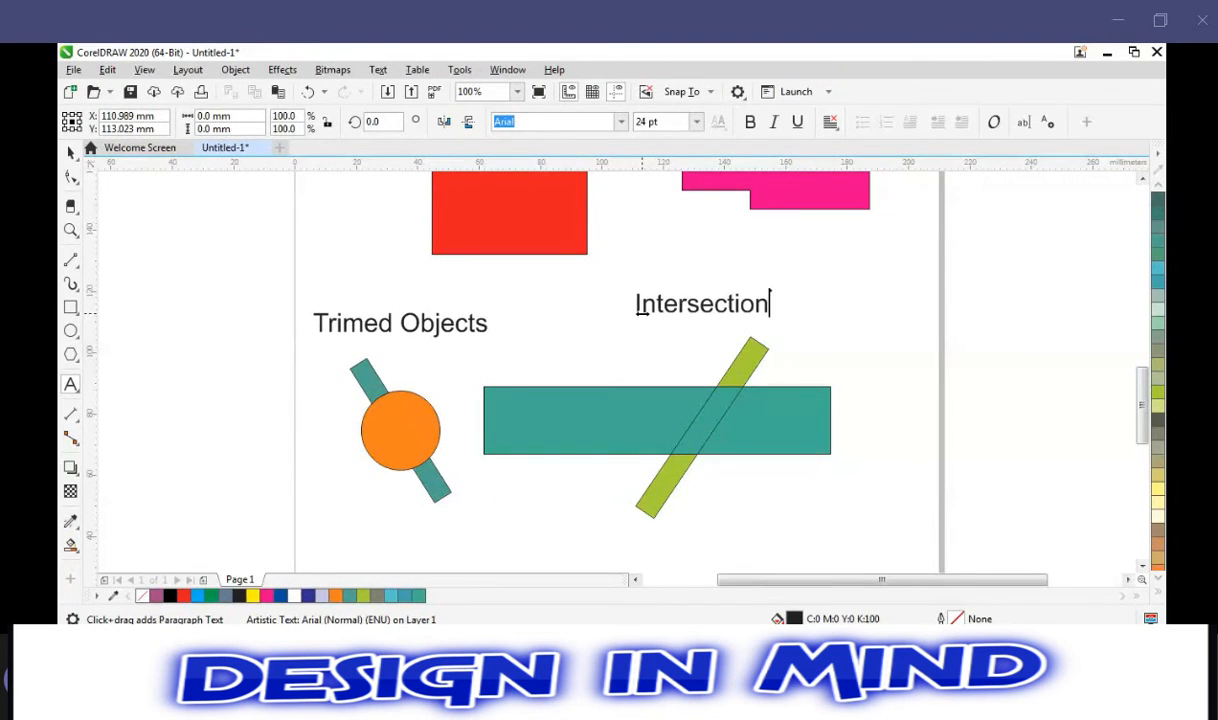
key(Escape)
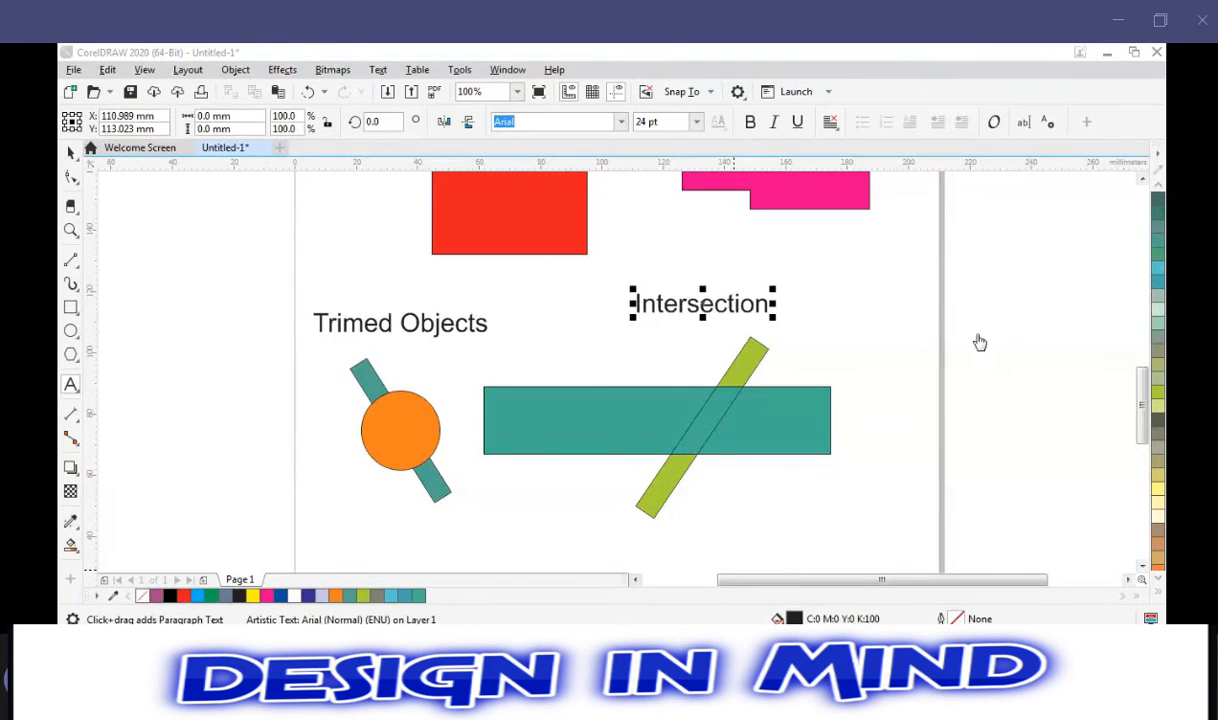
click(1069, 282)
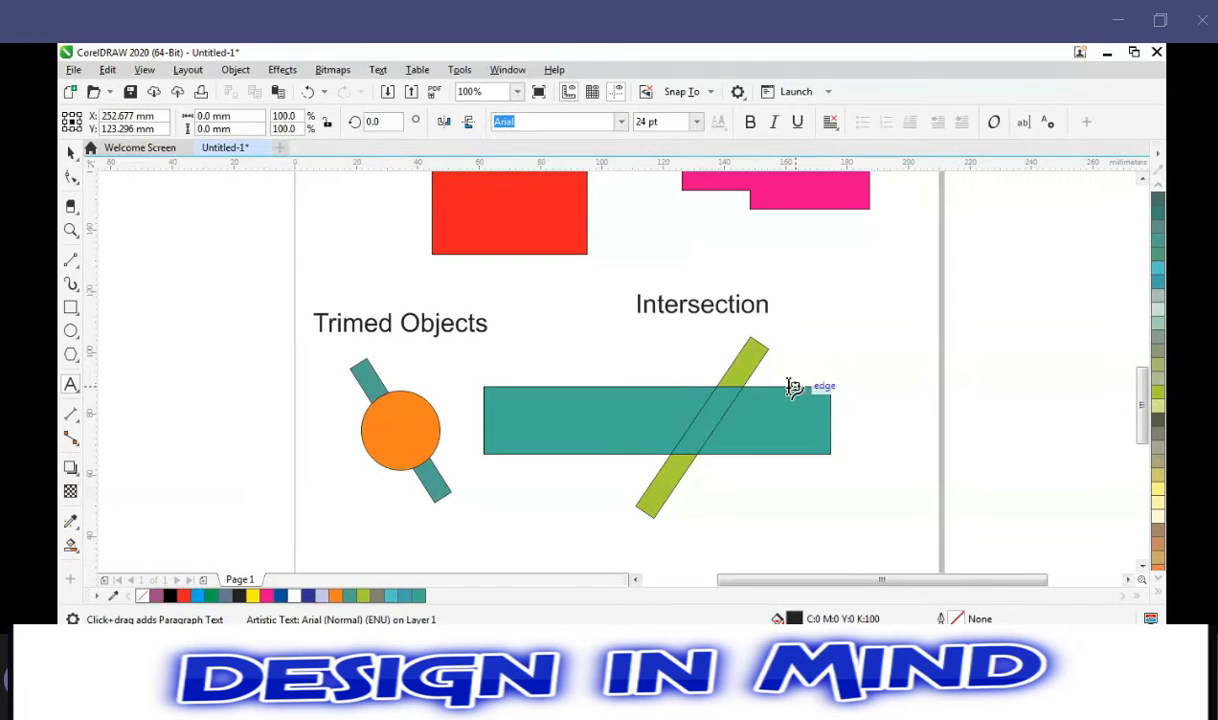
click(68, 152)
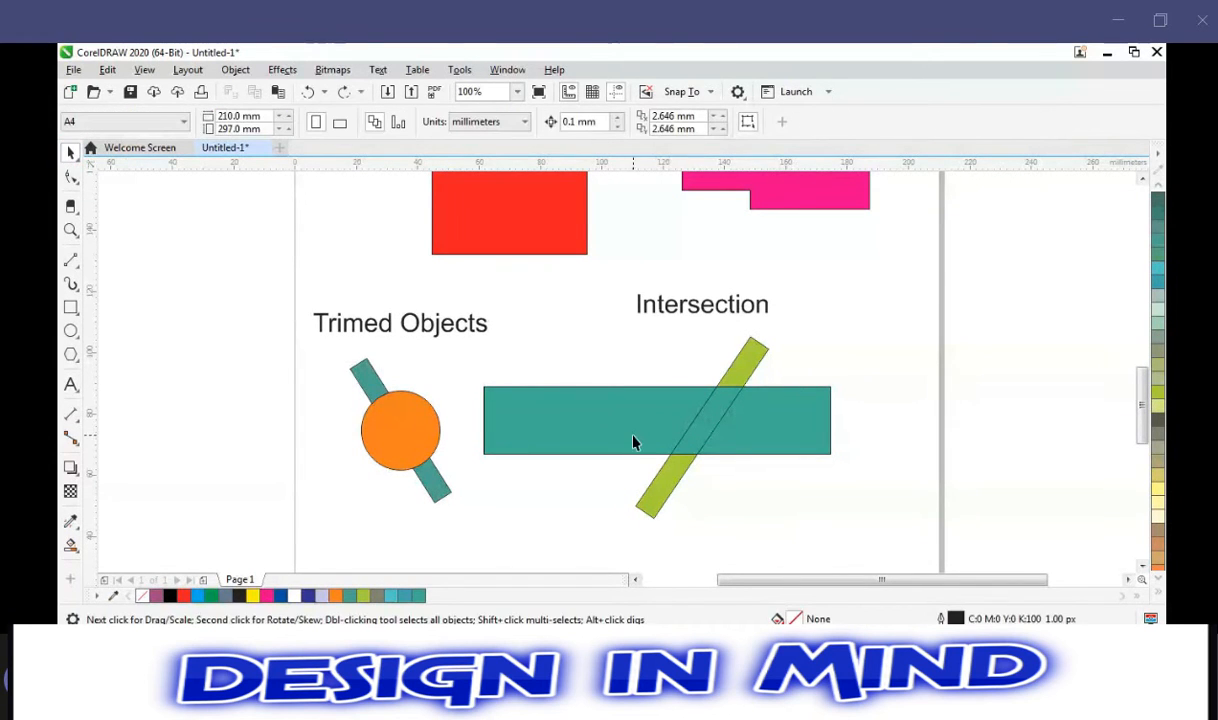
click(625, 423)
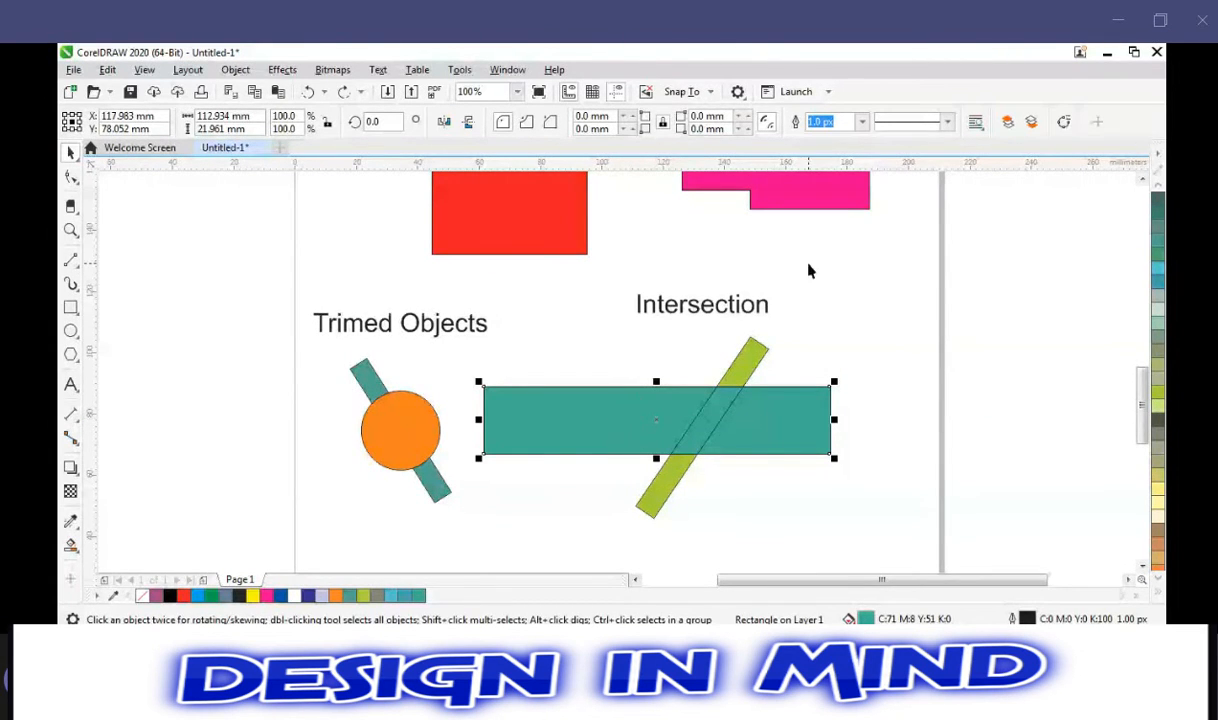
Undo the caption, the intersection, the teal rectangle's move and the green bar's rotation.
key(ctrl+z)
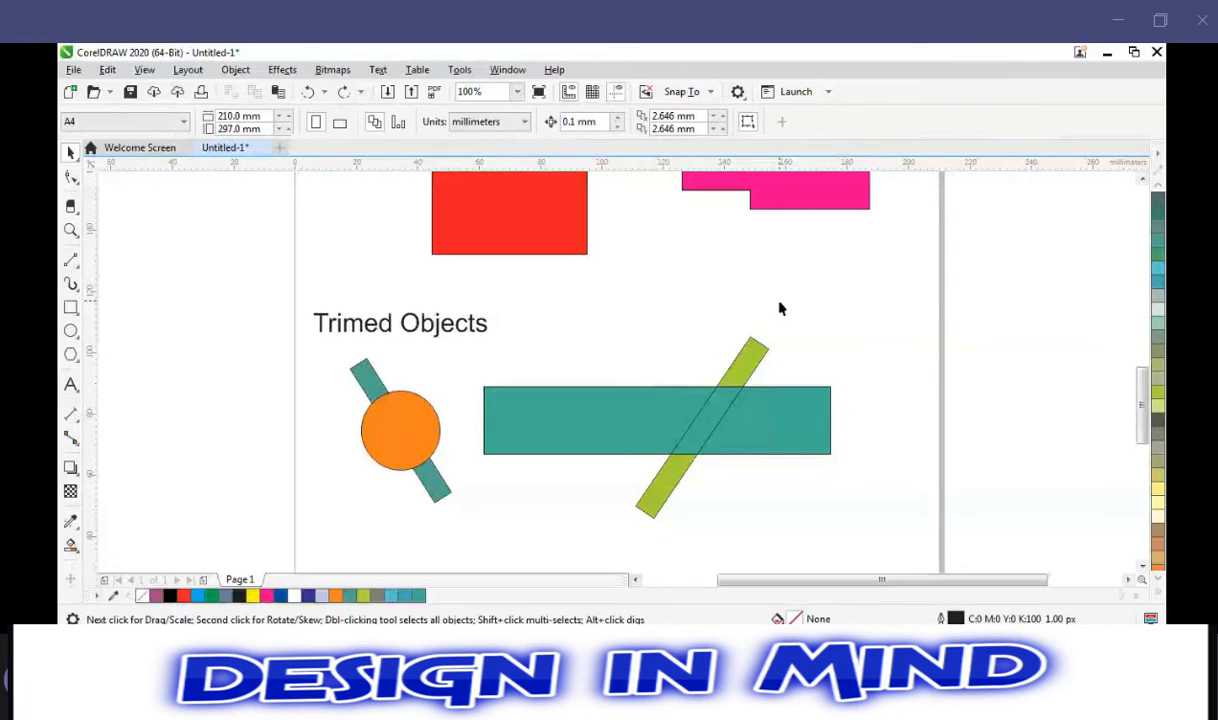
key(ctrl+z)
key(ctrl+z)
key(ctrl+z)
key(ctrl+z)
key(ctrl+z)
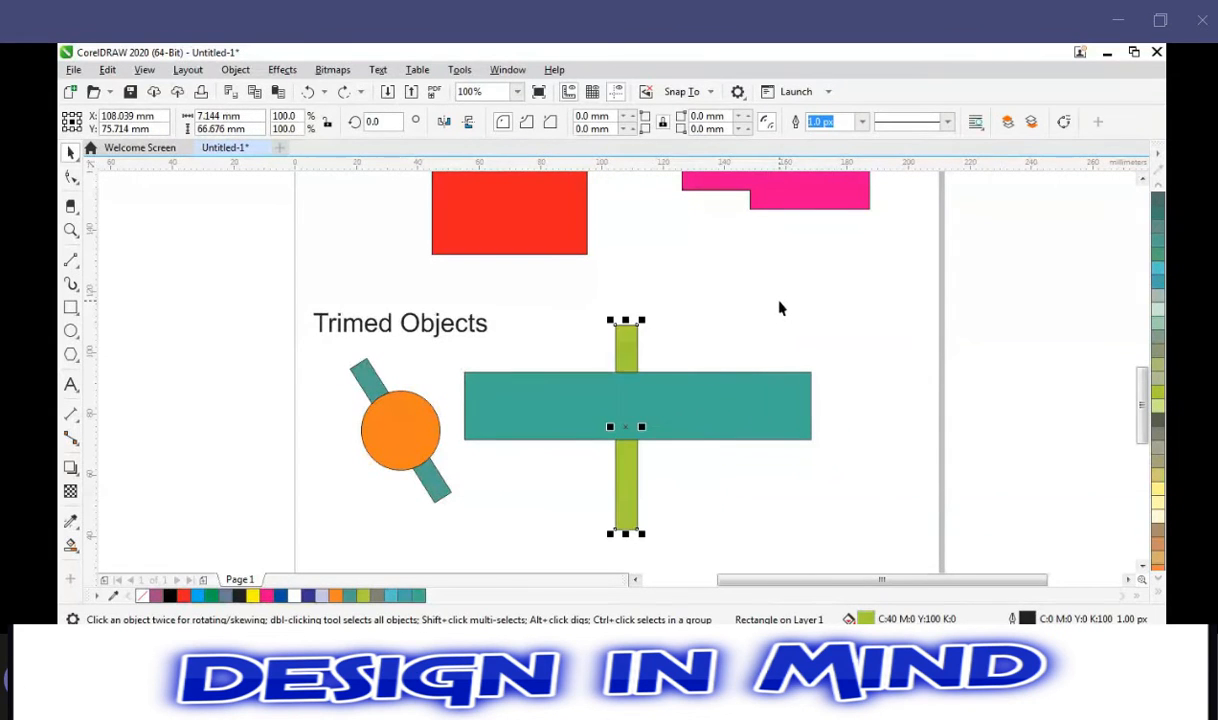
Move the teal rectangle up and to the right, and move the upright green bar across its right end.
click(709, 388)
drag(714, 382, 783, 362)
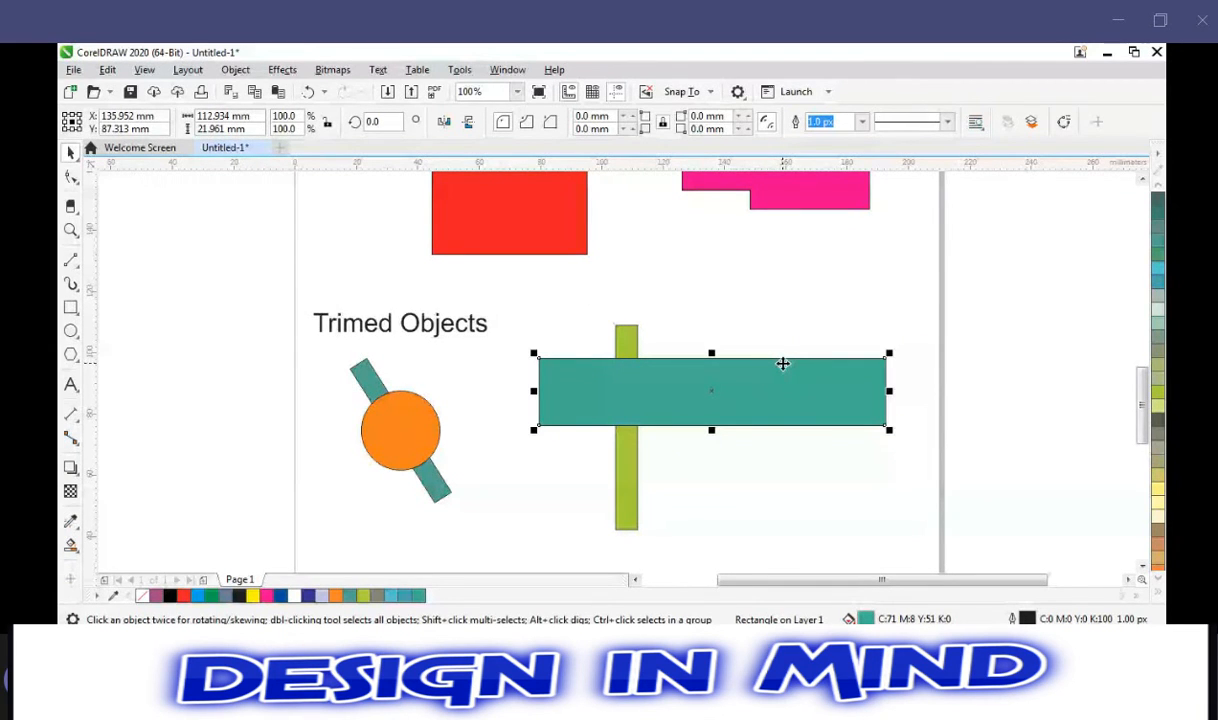
click(786, 295)
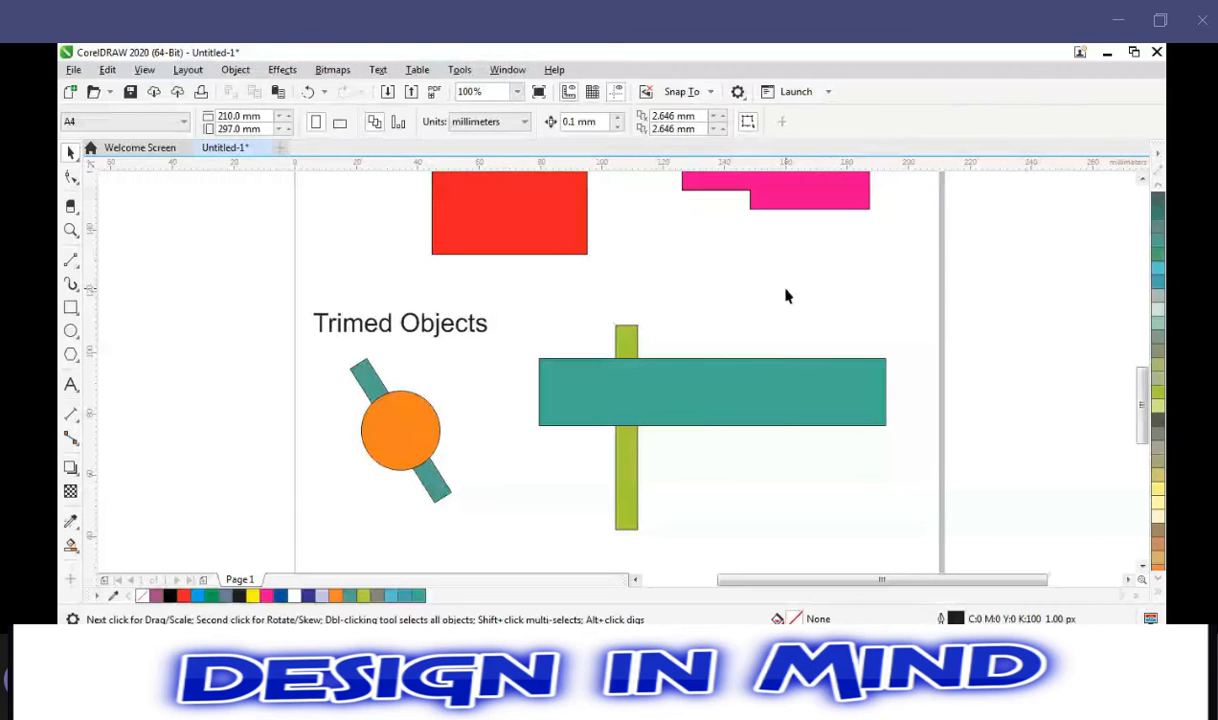
click(778, 416)
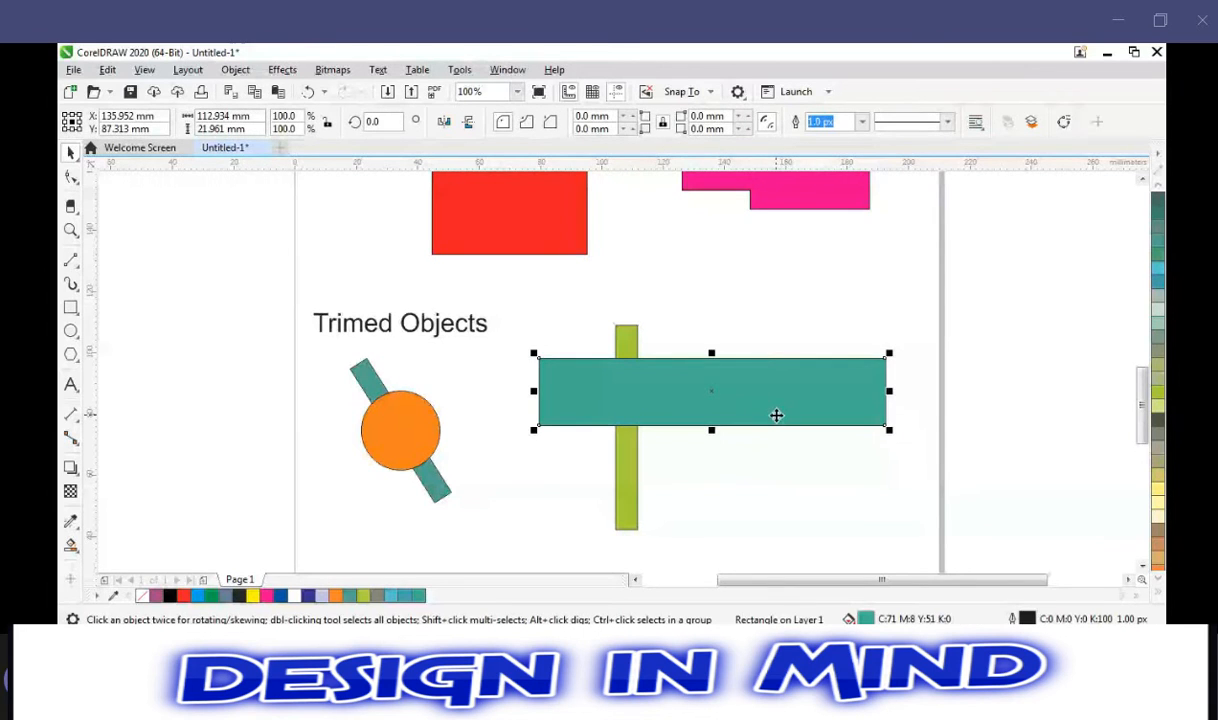
drag(626, 340, 804, 322)
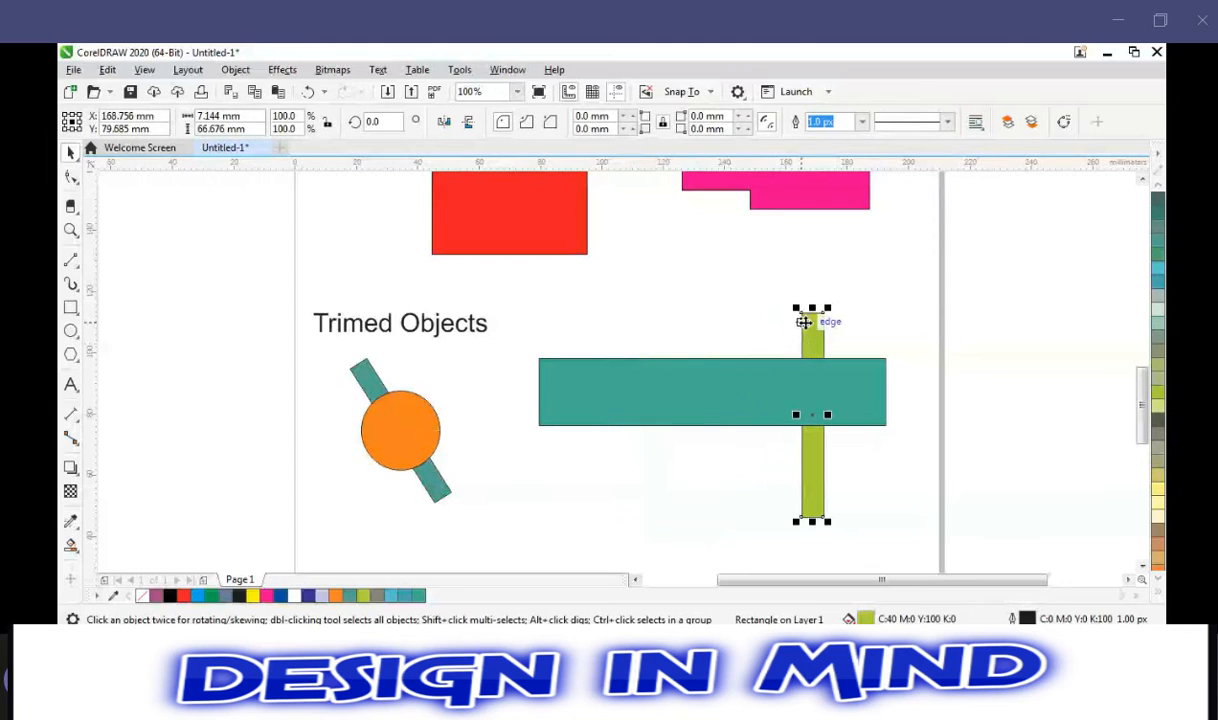
Create an Intersect shape from the overlap of the teal rectangle and the upright green bar.
click(757, 361)
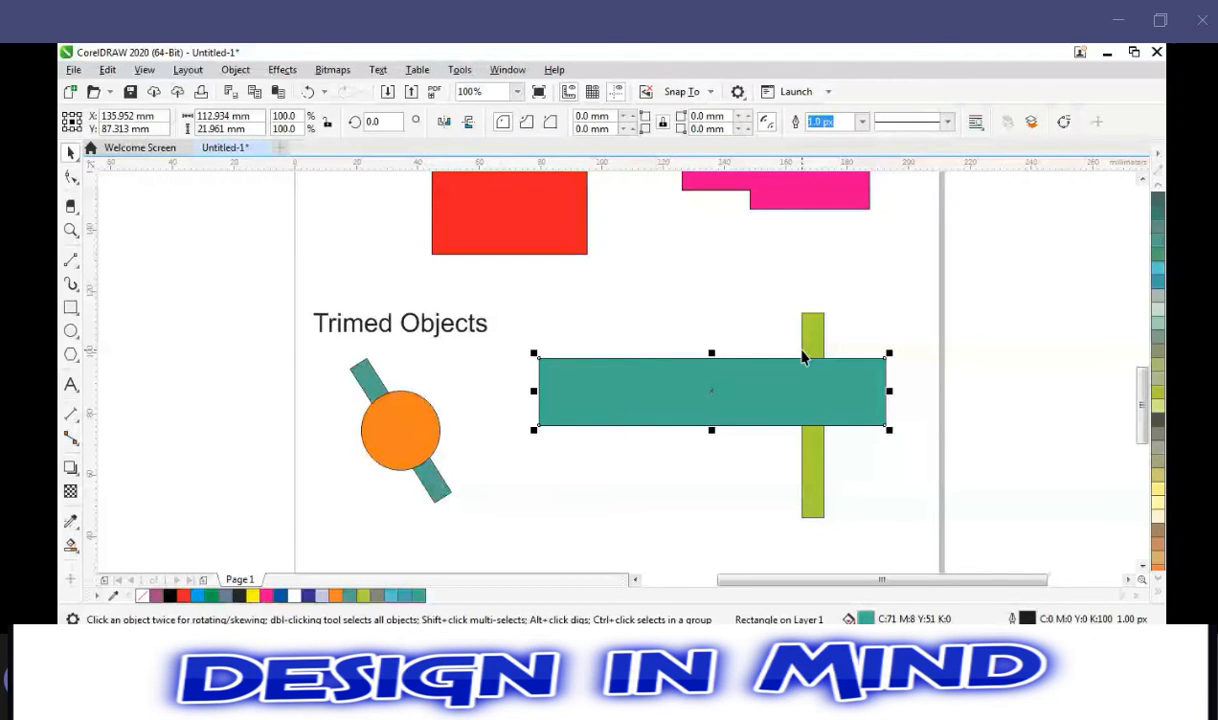
shift+click(805, 350)
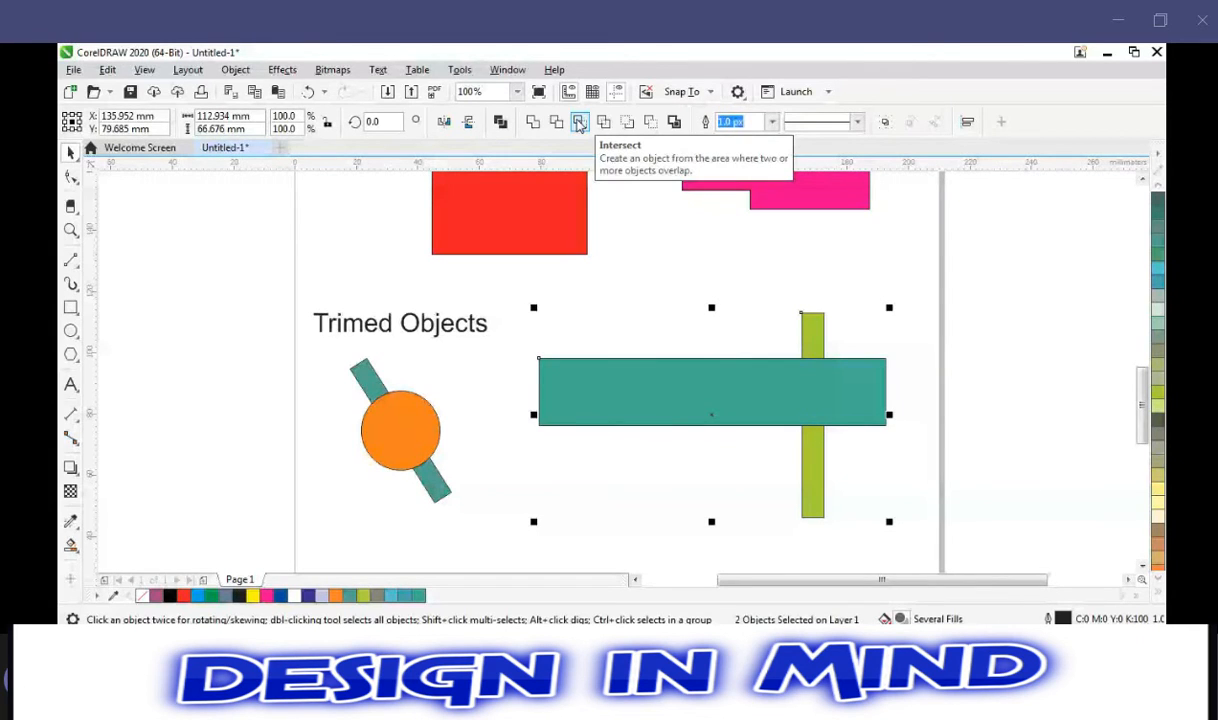
click(578, 123)
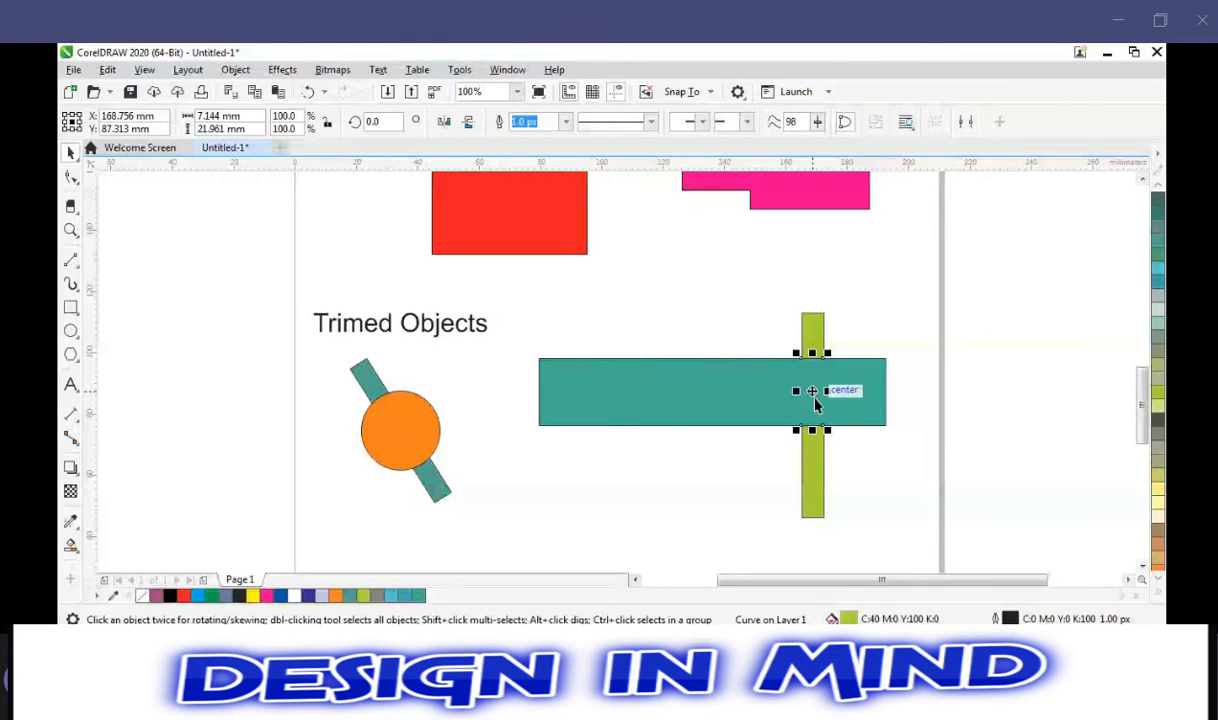
click(808, 380)
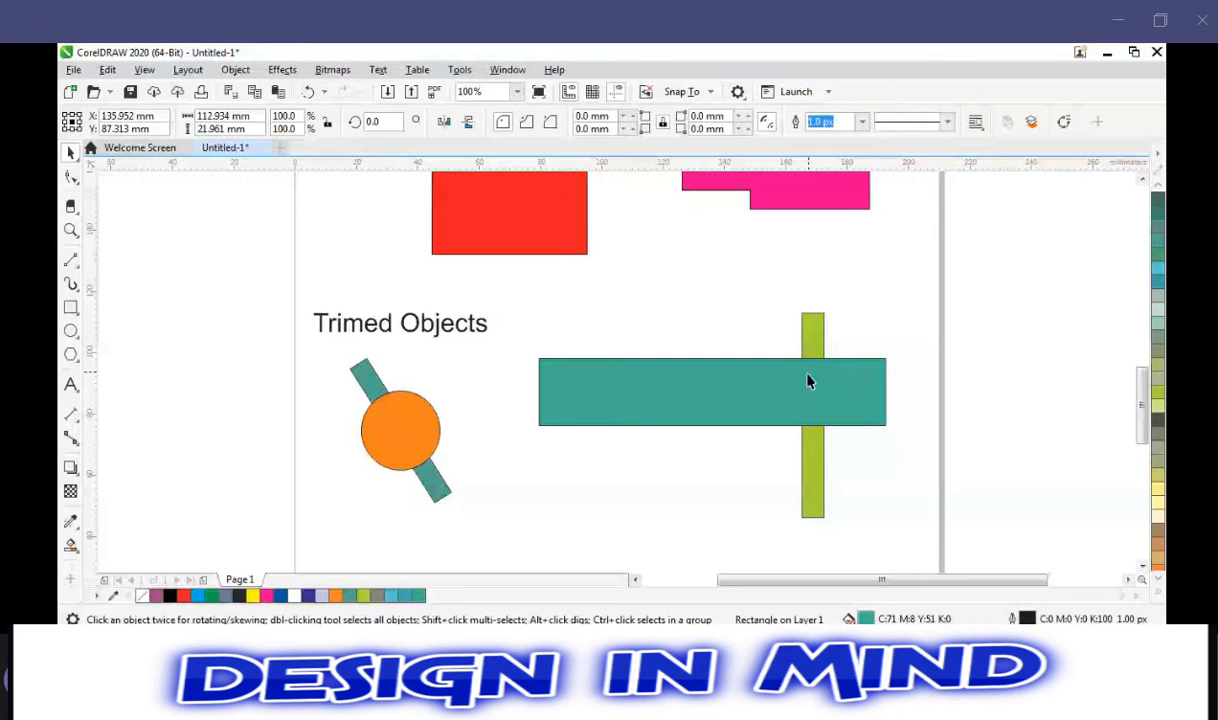
click(732, 305)
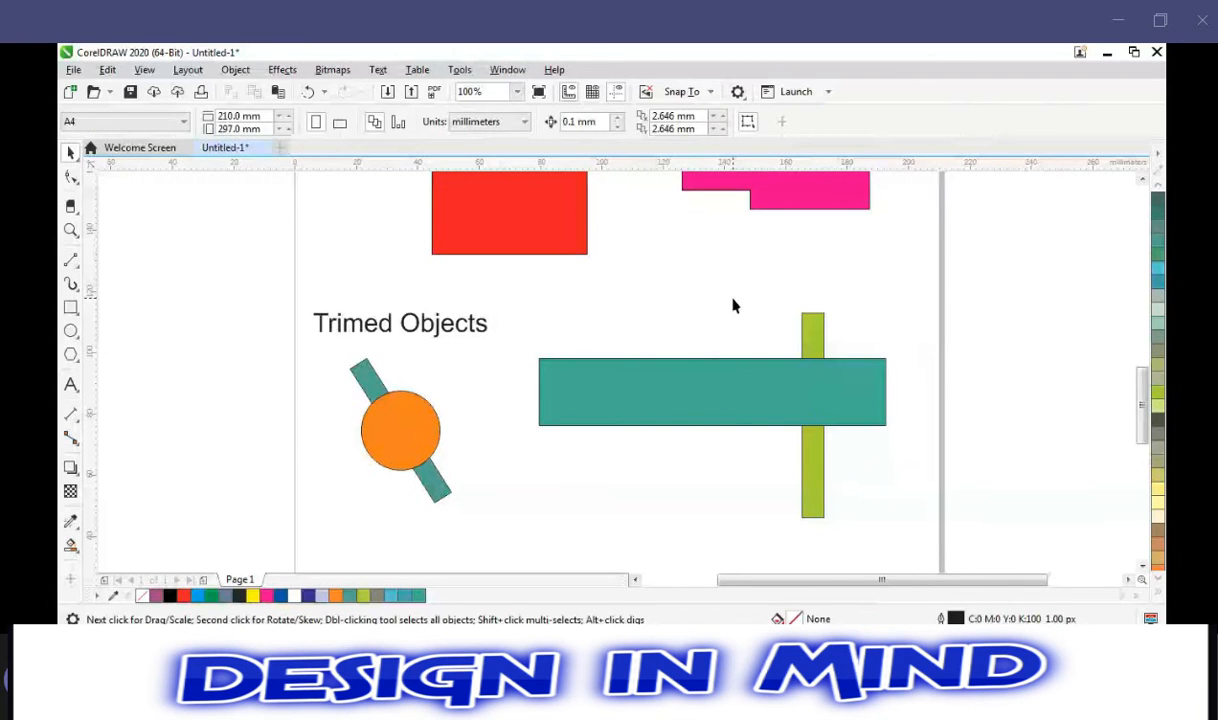
Move the teal rectangle and the intersection piece away from the upright green bar to expose the overlap, and undo both moves.
drag(805, 405, 706, 445)
drag(813, 381, 882, 308)
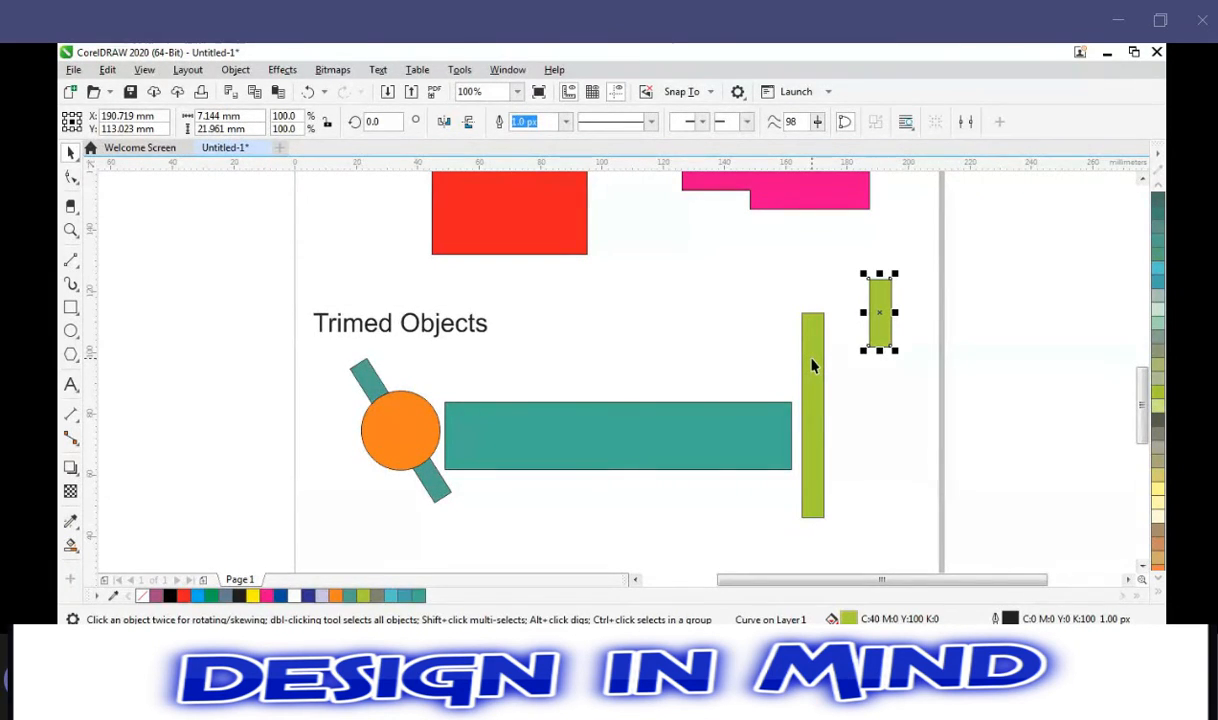
key(ctrl+z)
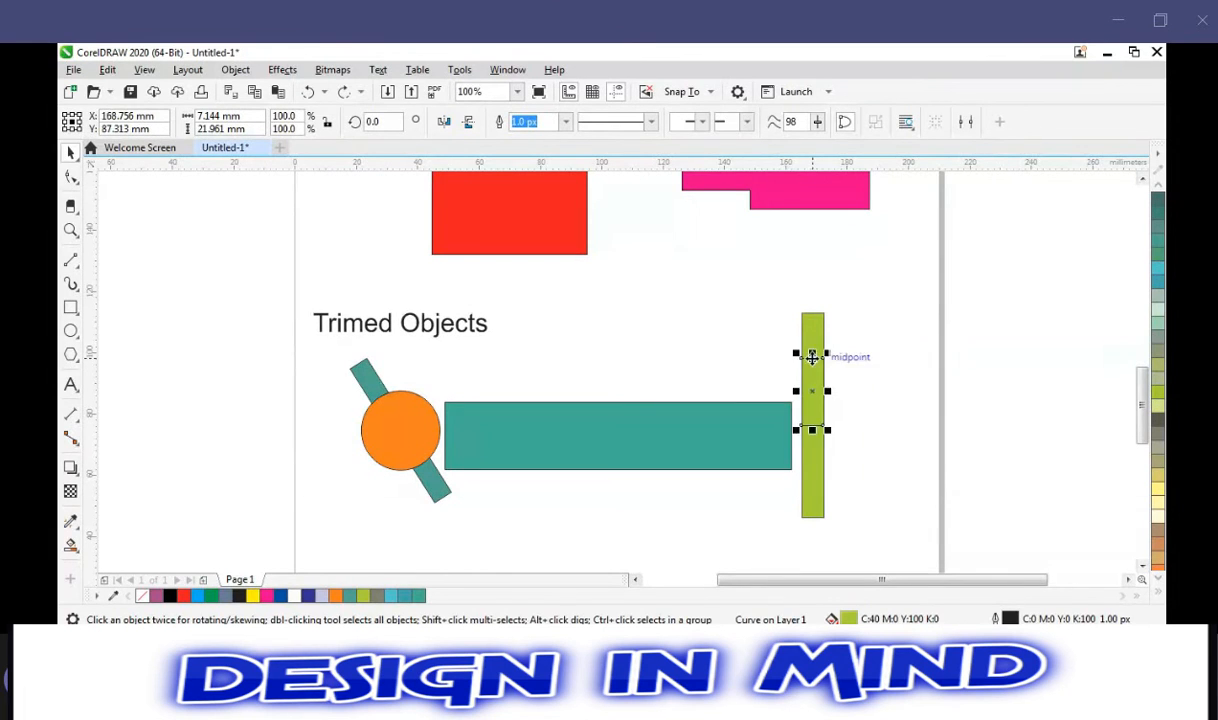
key(ctrl+z)
click(775, 334)
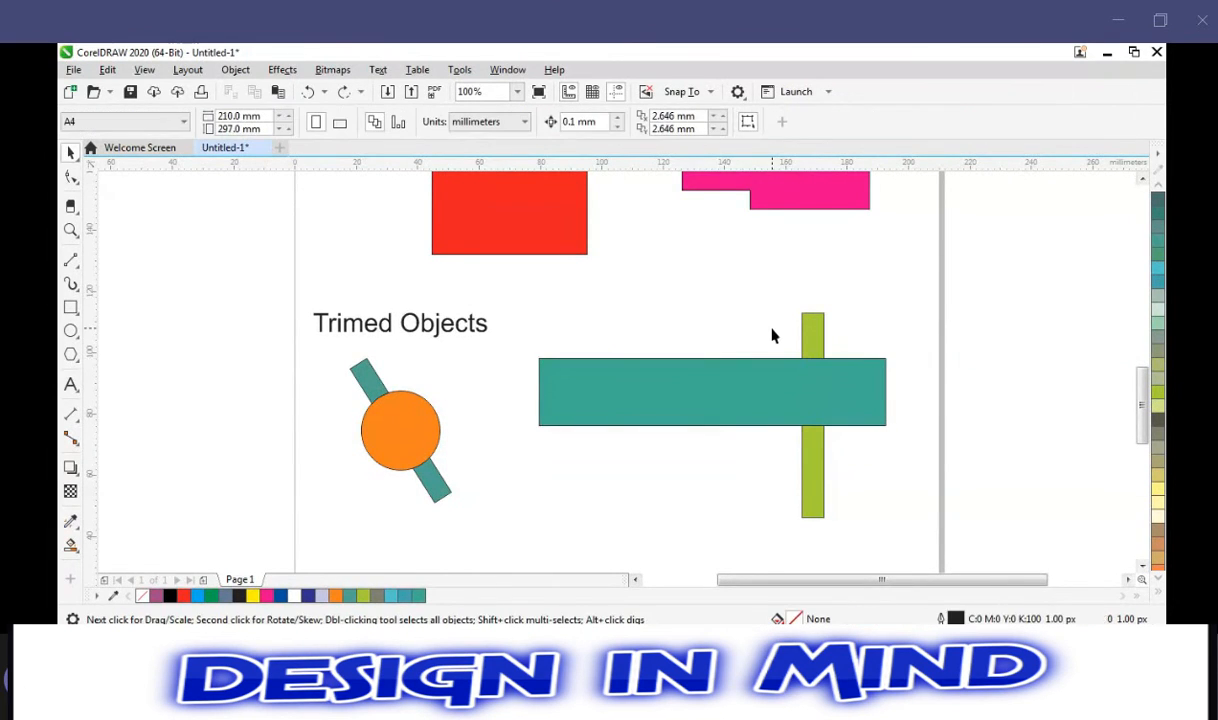
Rotate the green bar to about 336.5 degrees so it crosses the teal rectangle at a slant.
click(813, 335)
click(813, 335)
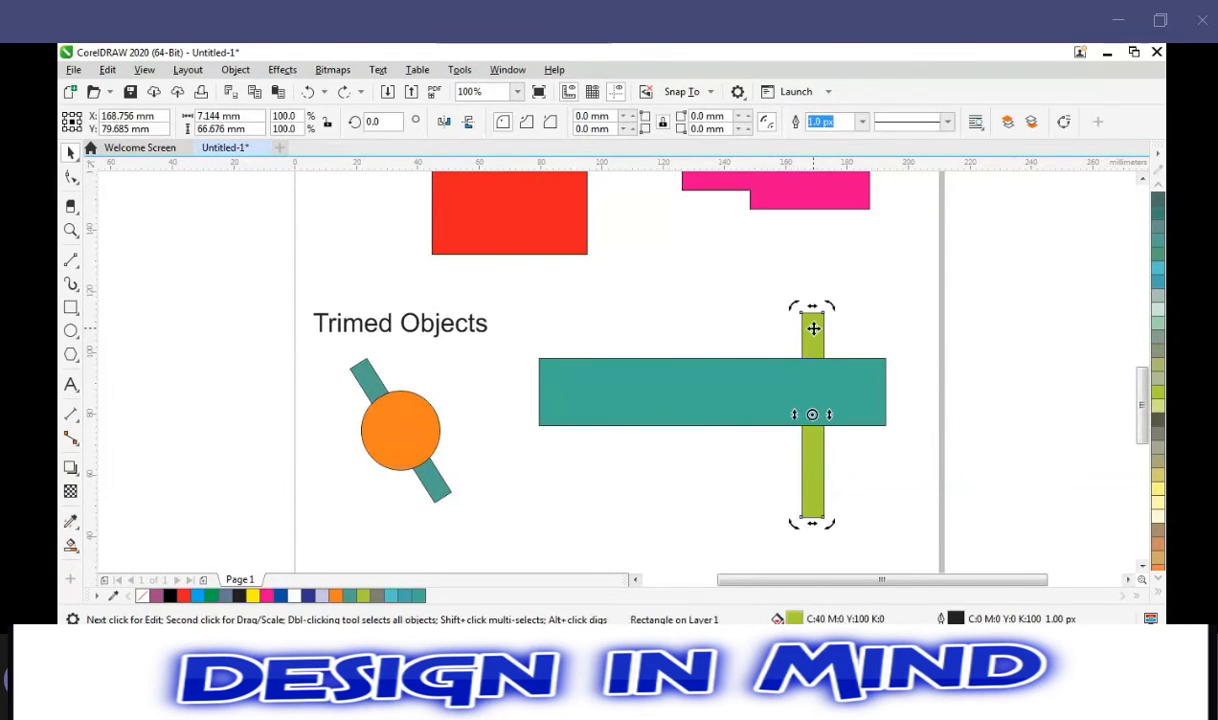
drag(832, 306, 870, 336)
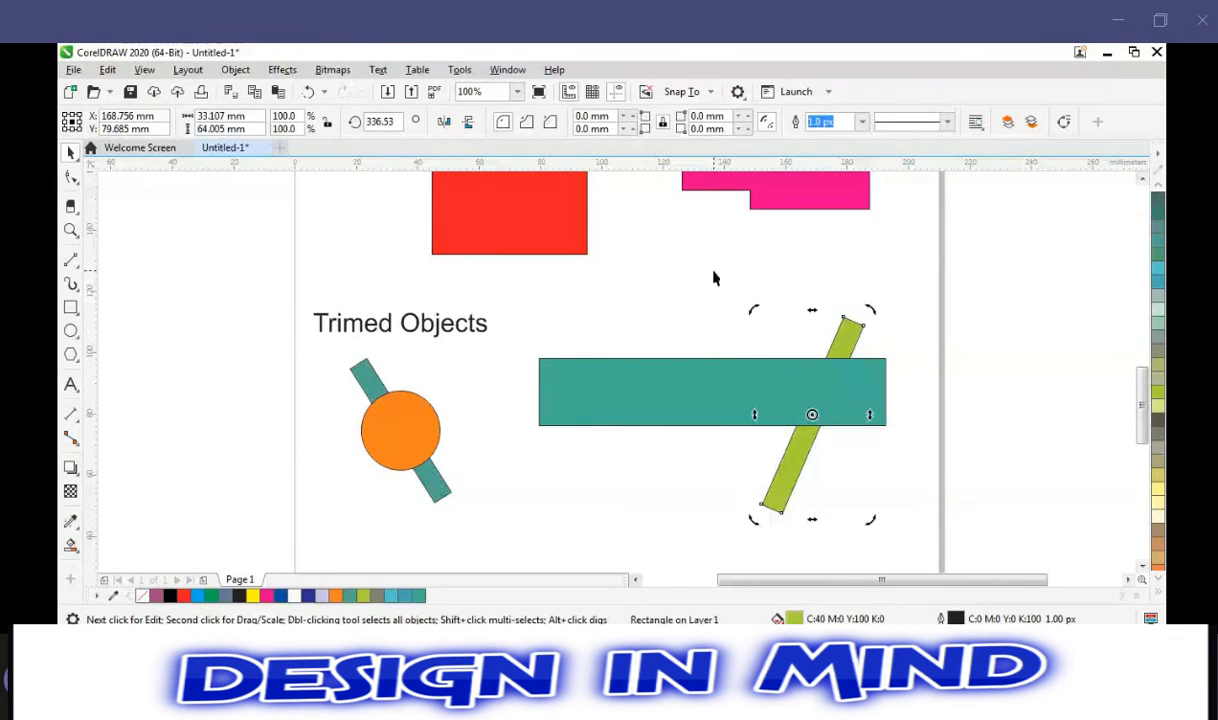
click(750, 295)
Intersect the slanted green bar with the teal rectangle, moving the overlap piece out below to expose it and undoing that move.
click(852, 340)
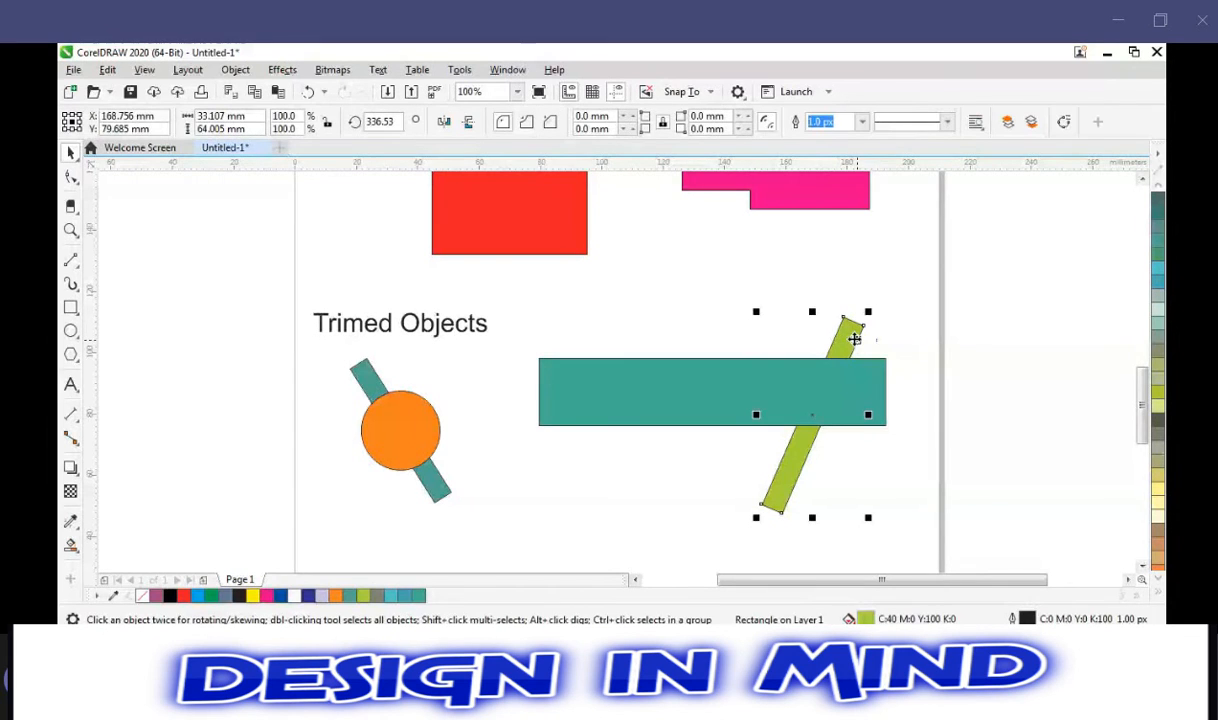
shift+click(665, 388)
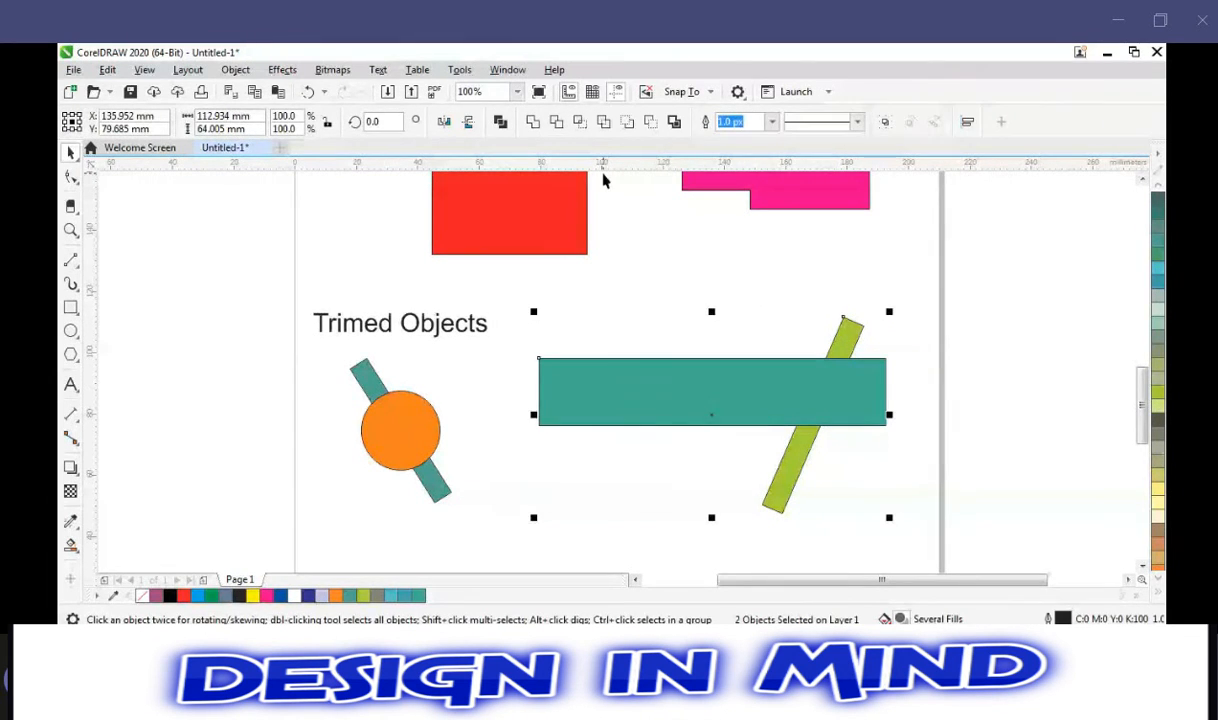
click(579, 122)
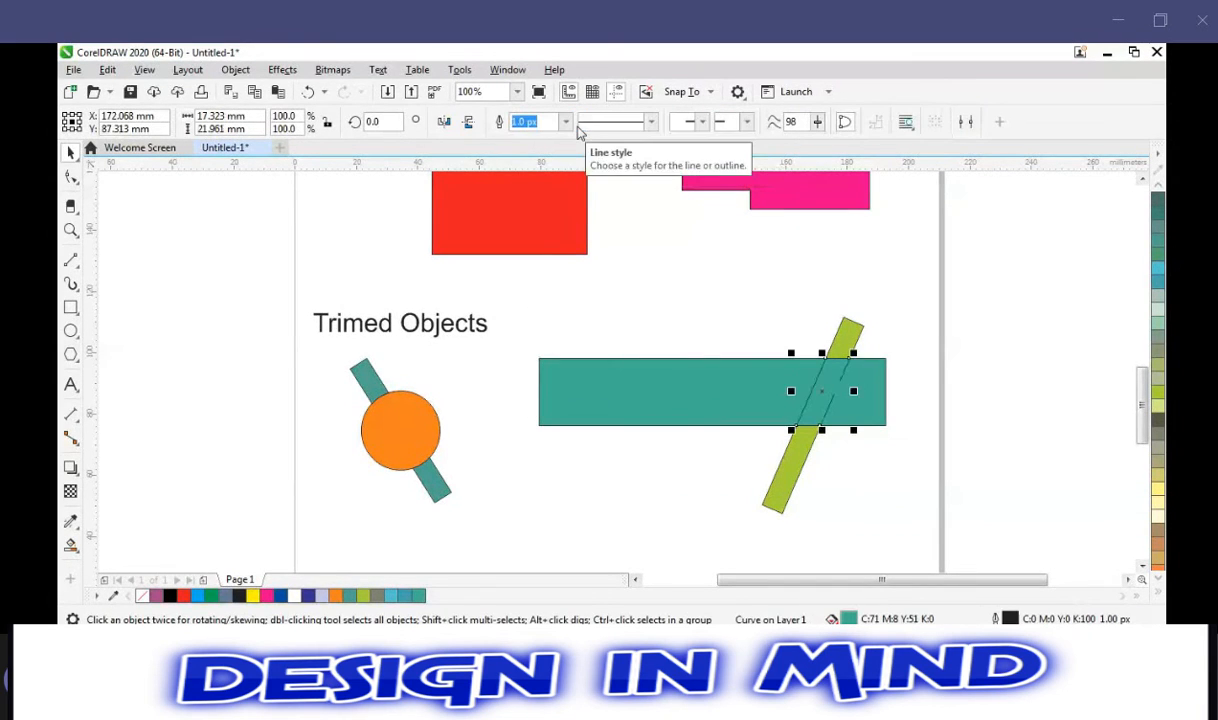
drag(826, 384, 706, 464)
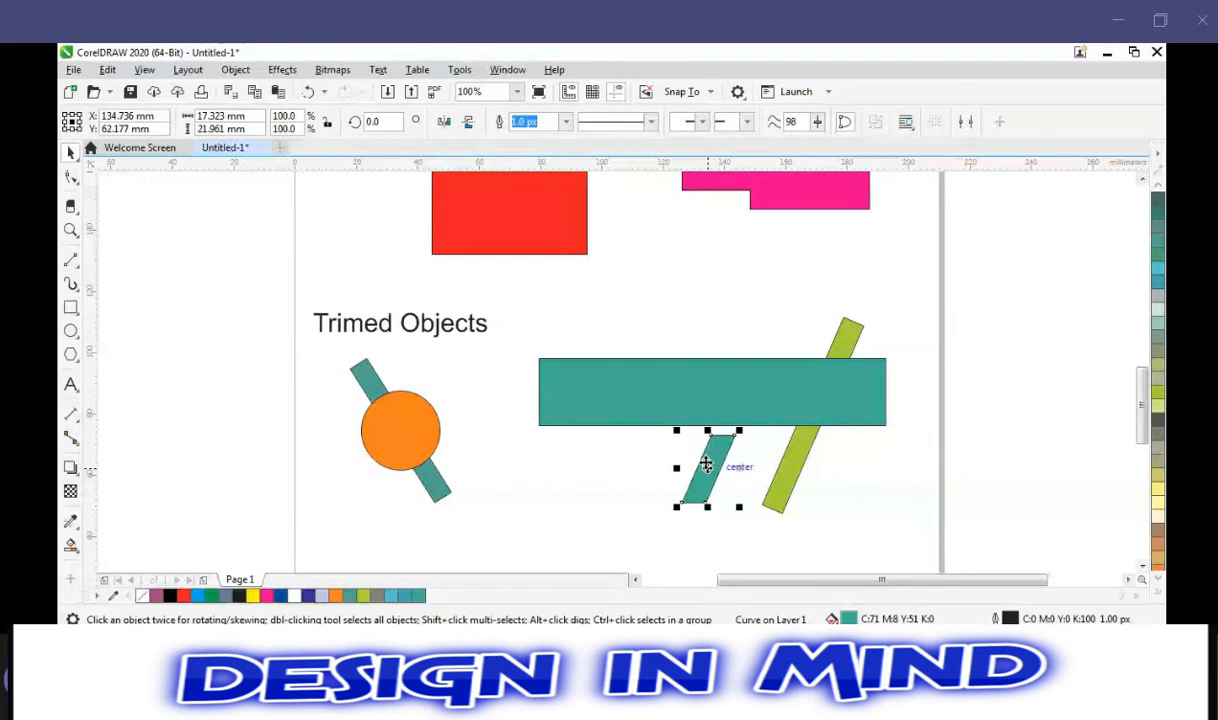
key(ctrl+z)
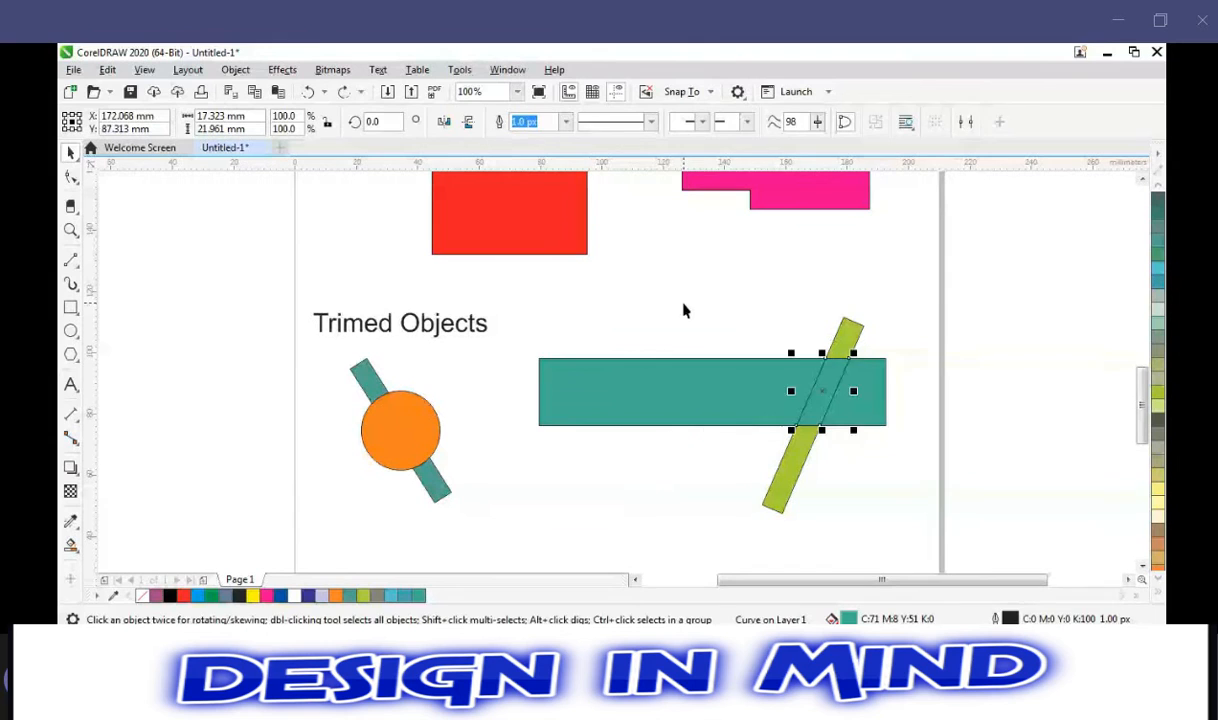
Add the caption "Intersecion" above the teal rectangle and slanted green bar.
key(F8)
click(671, 286)
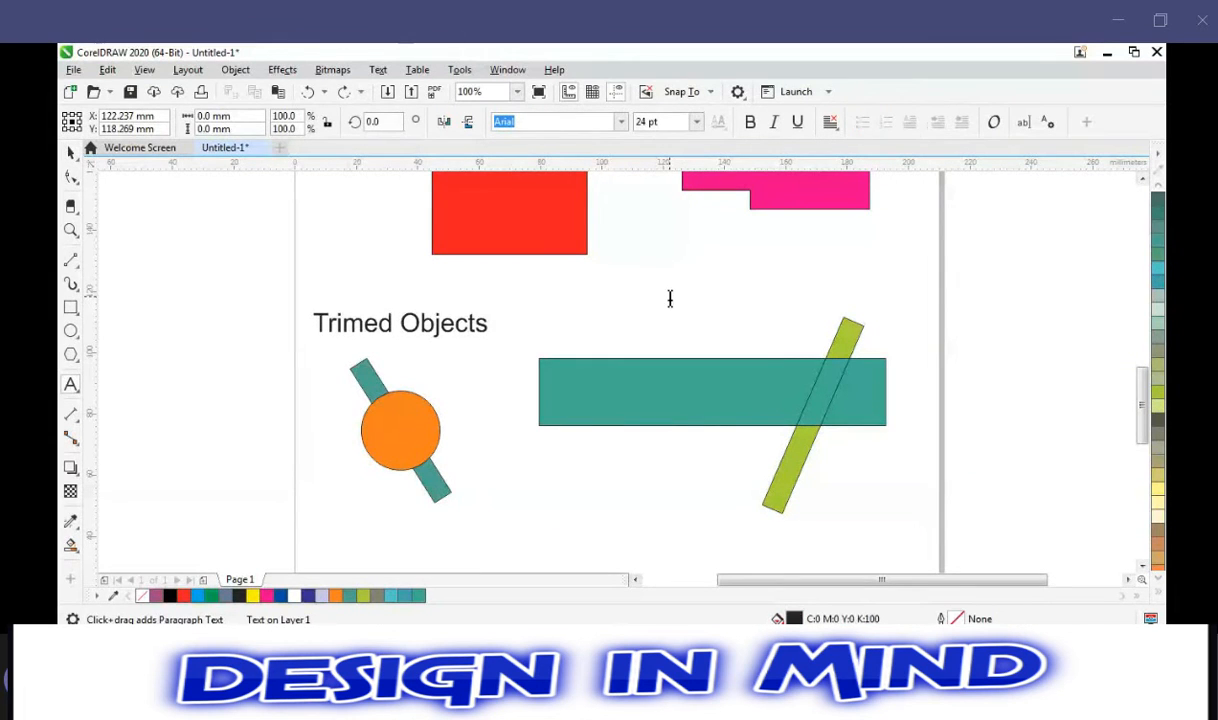
text(Inter)
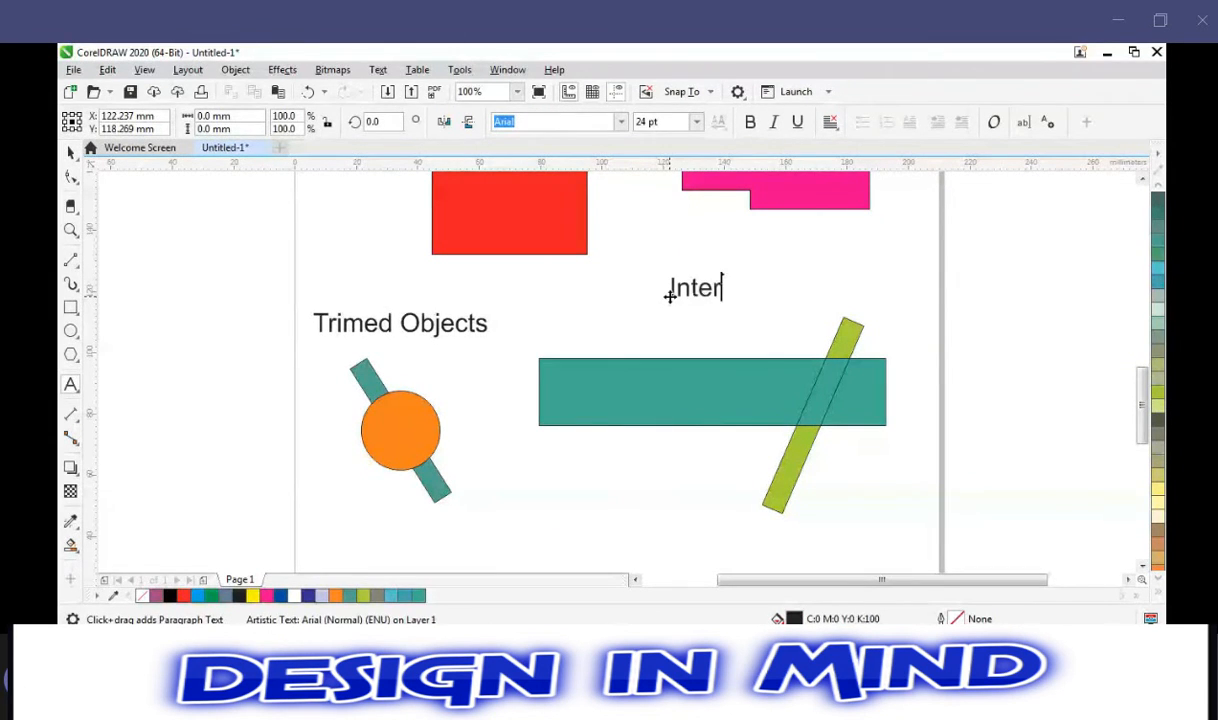
text(sec)
text(ion)
Draw an orange-filled ellipse about 33 by 25 mm over the teal rectangle's lower-left corner, and select it together with the rectangle.
key(F6)
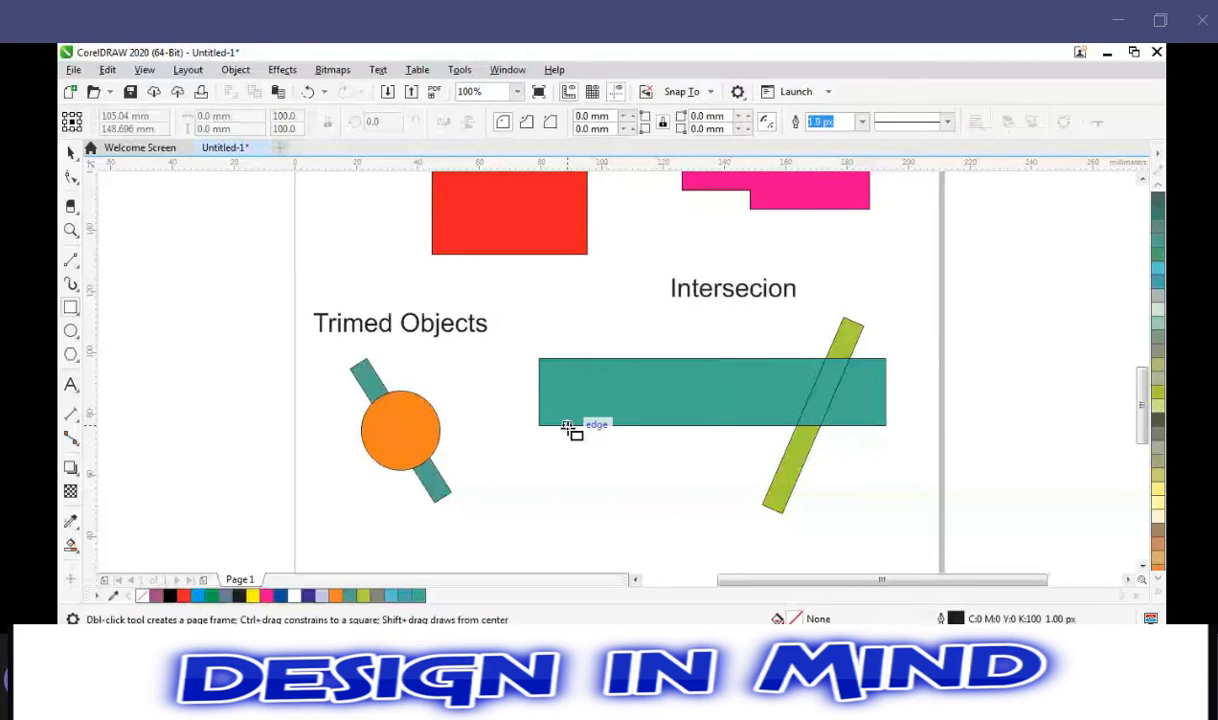
key(F7)
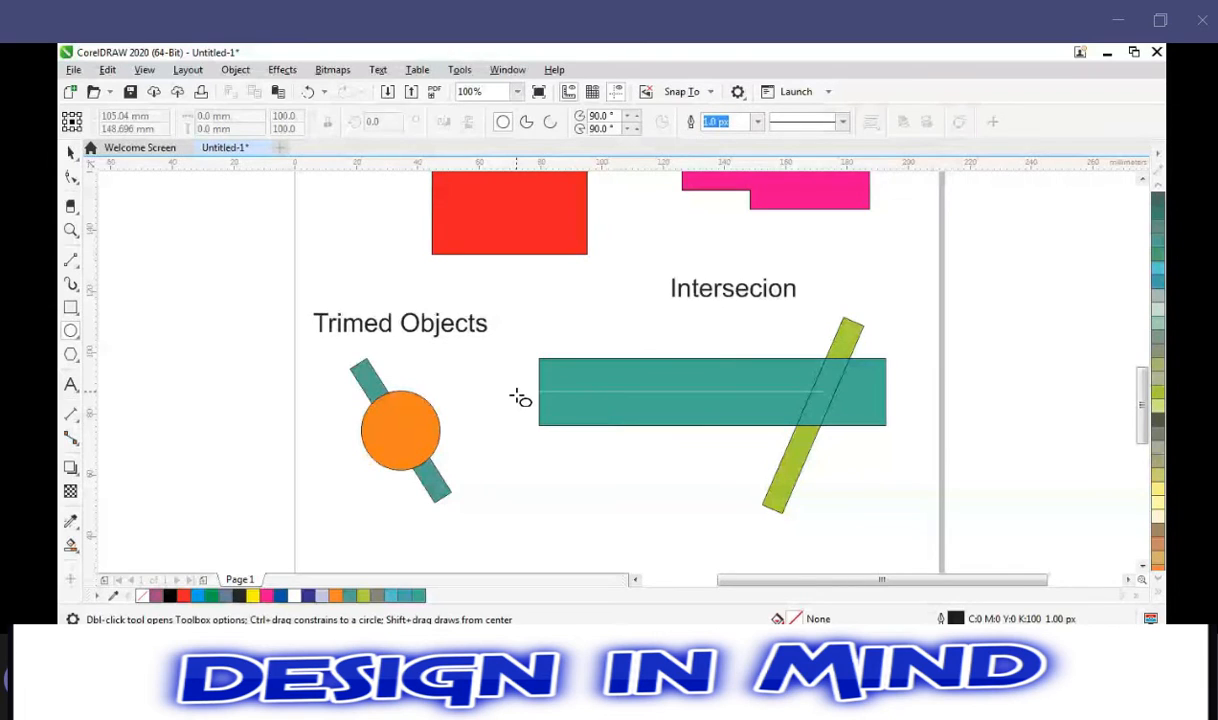
drag(517, 392, 623, 469)
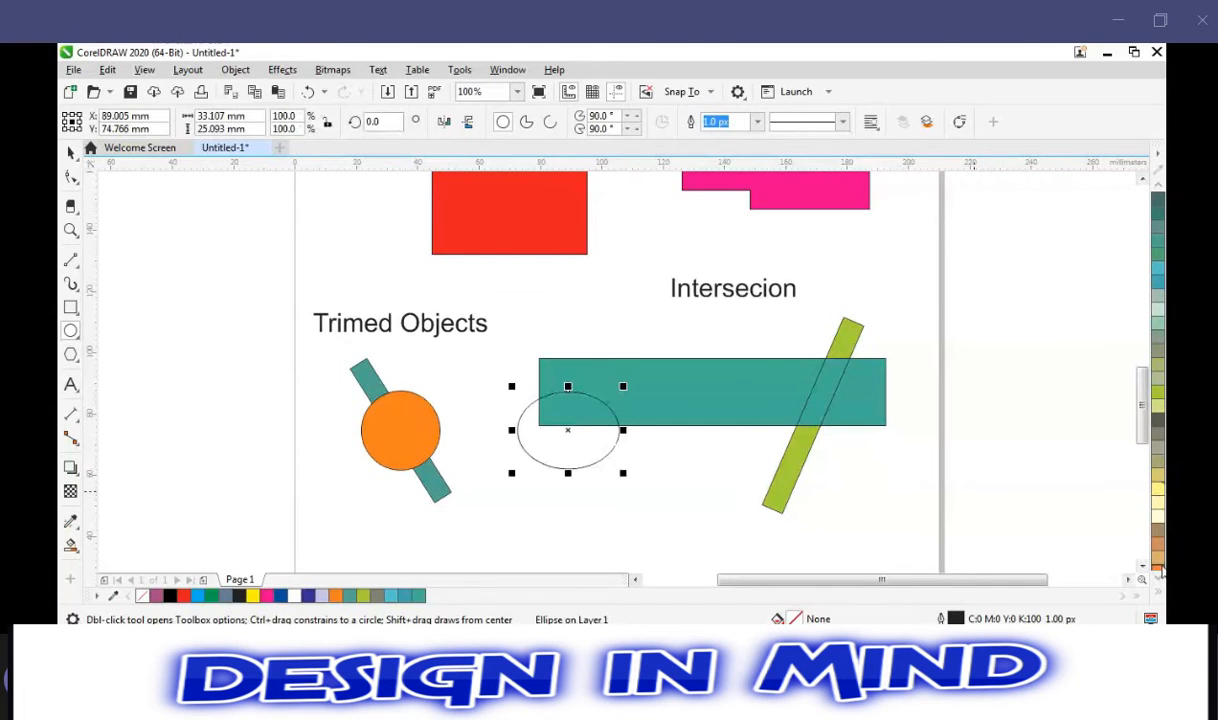
click(1158, 565)
shift+click(707, 398)
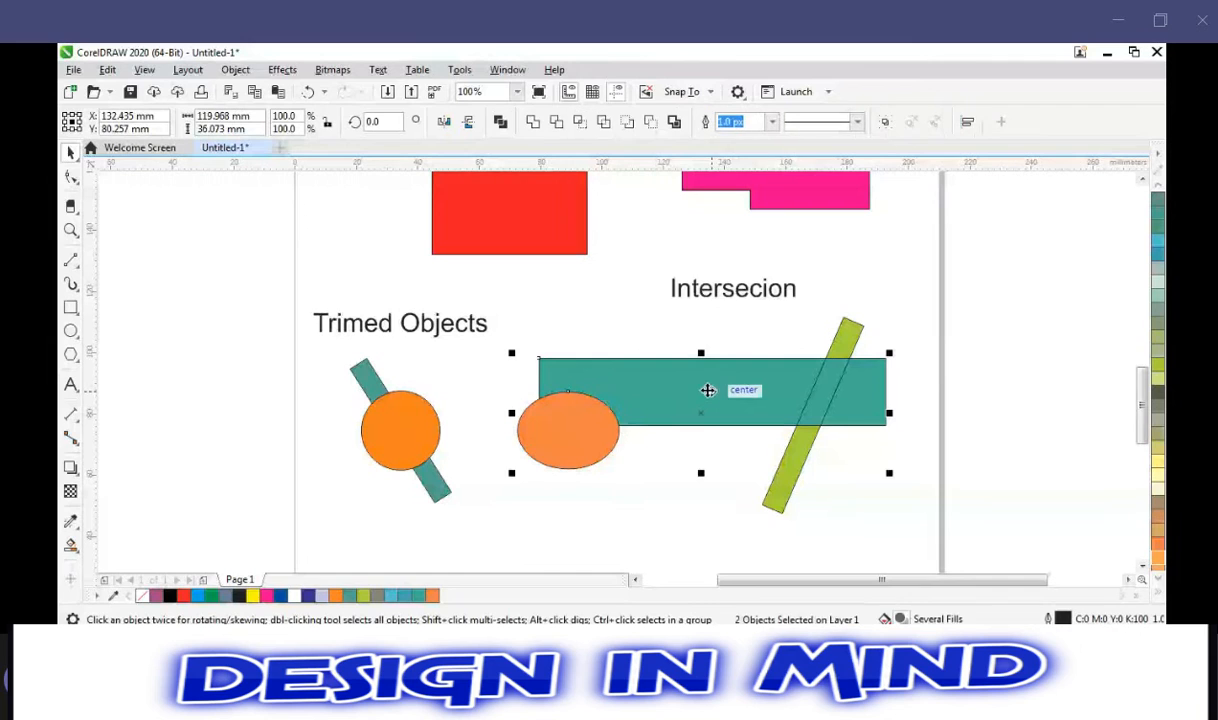
Try to intersect the orange ellipse, teal rectangle and green bar together, and shift the teal rectangle about 2 mm to the right.
shift+click(840, 343)
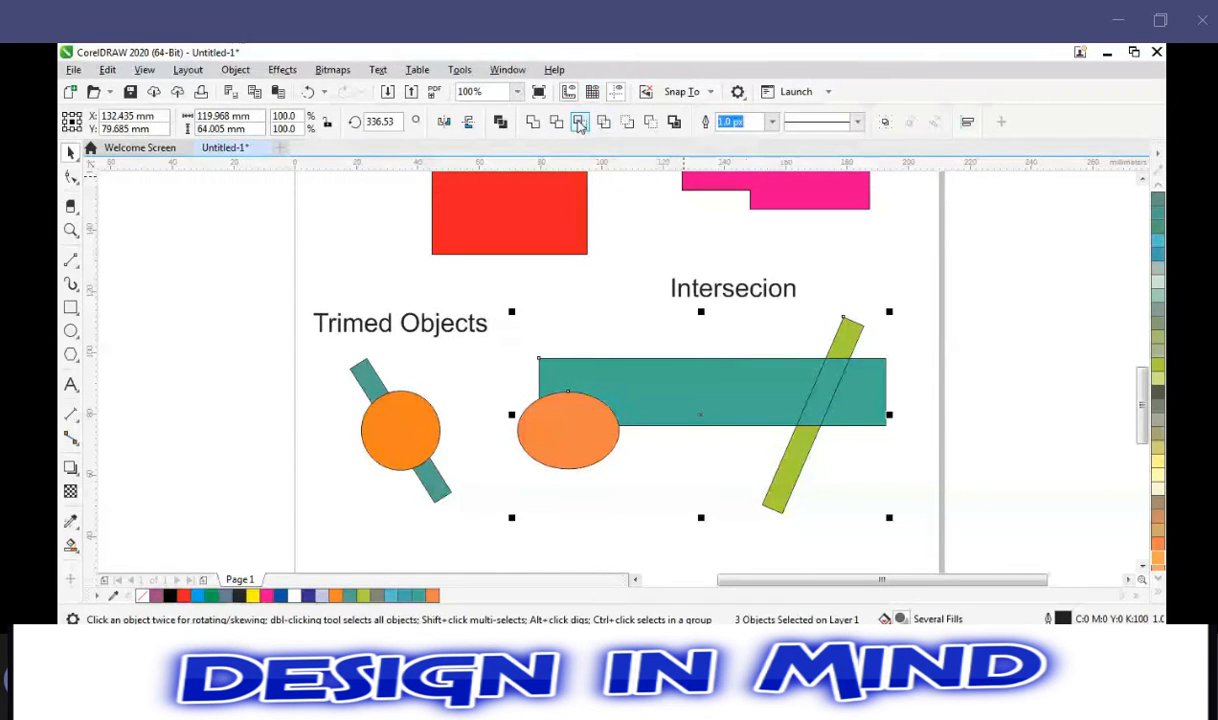
click(579, 123)
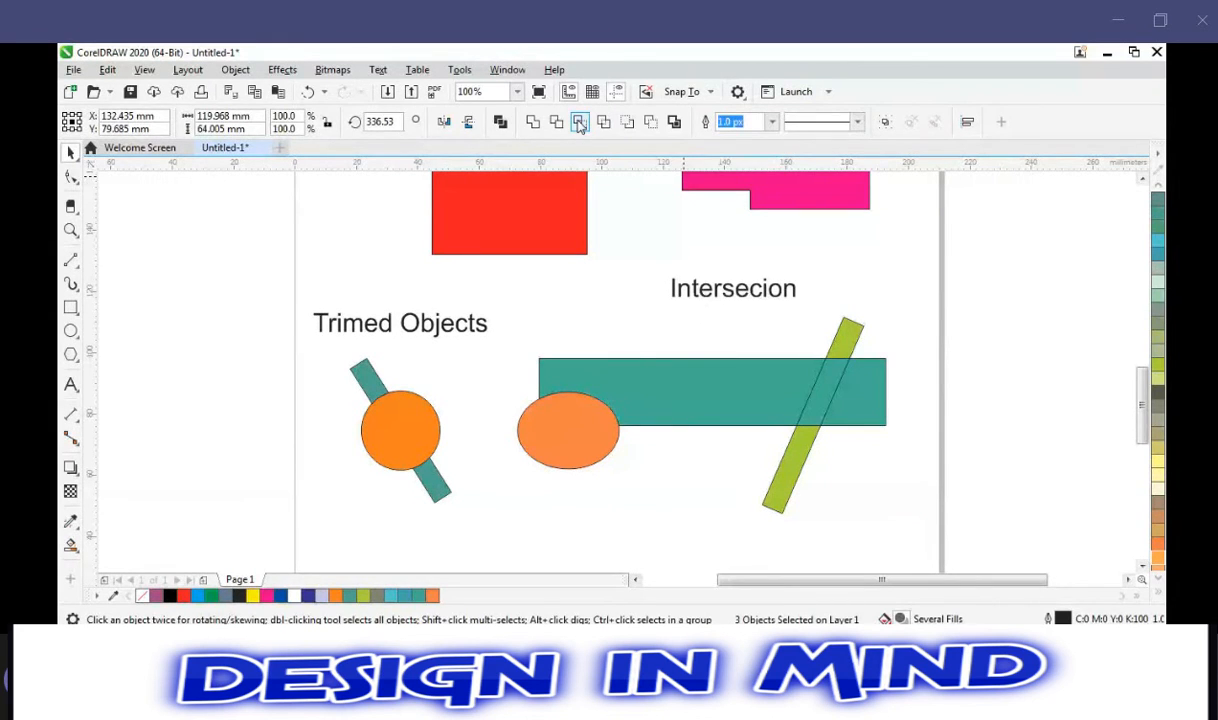
click(648, 372)
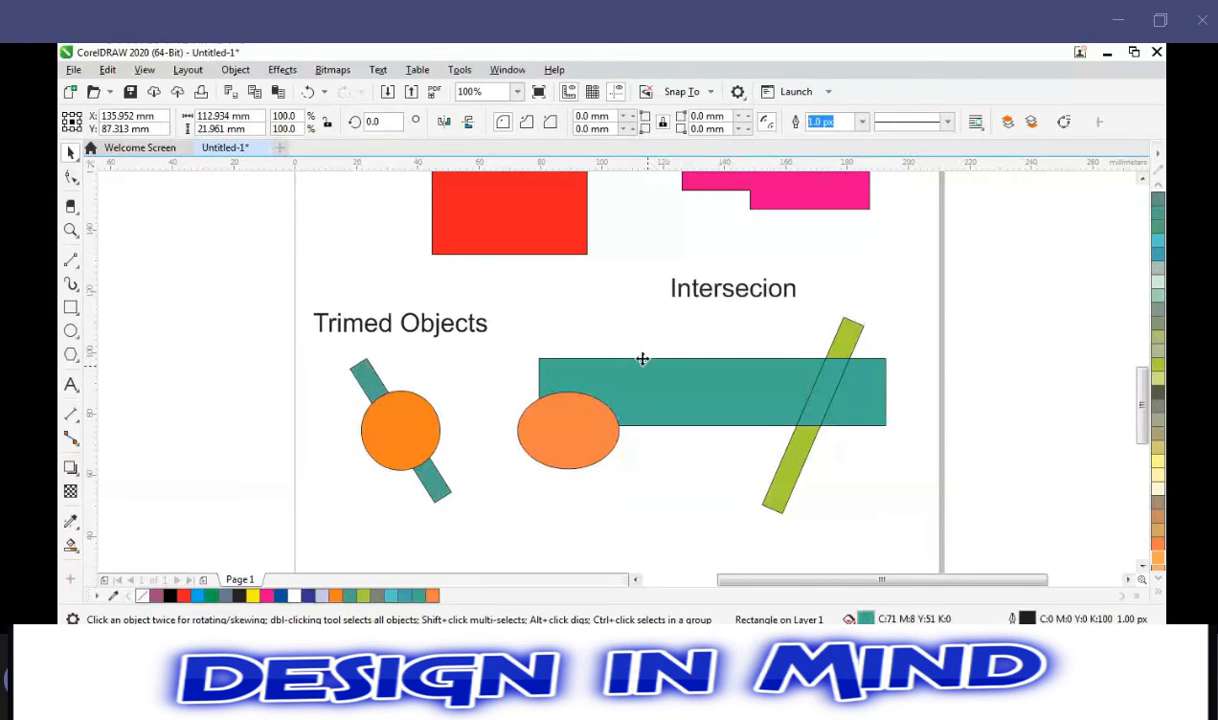
drag(642, 359, 659, 359)
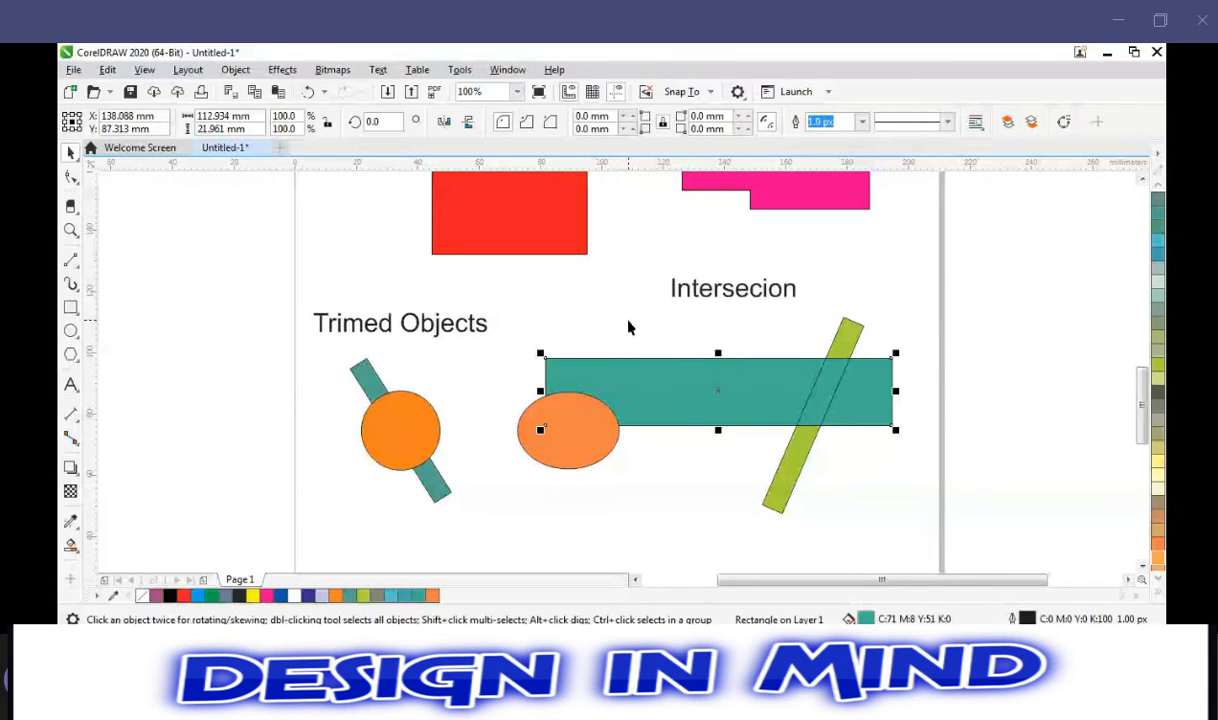
click(629, 330)
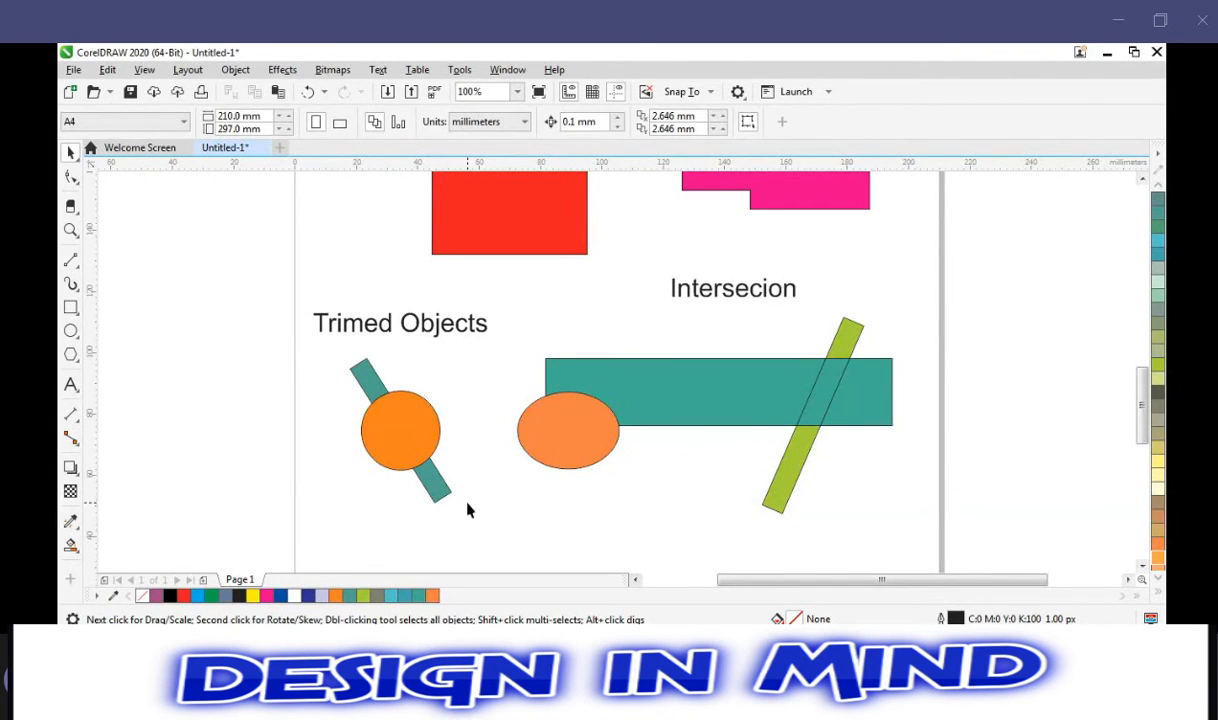
click(561, 455)
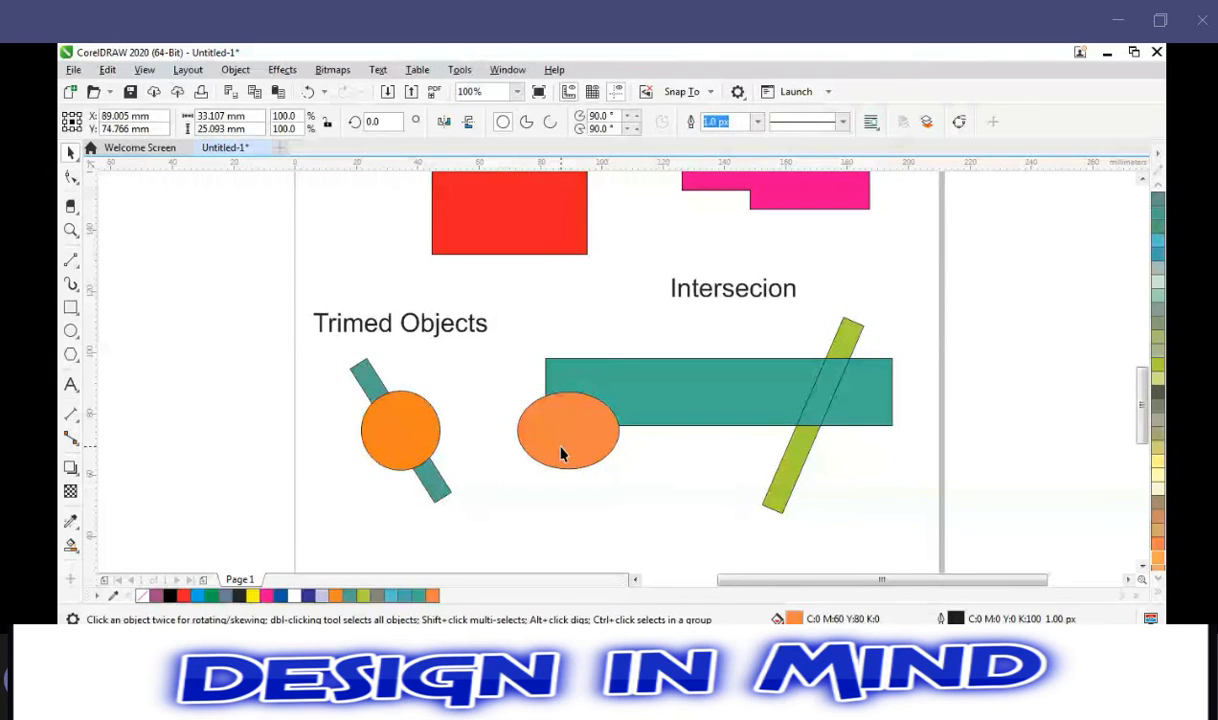
Create a new one-page CMYK document with the Full Screen page size of 1,024 by 768 px.
key(ctrl+n)
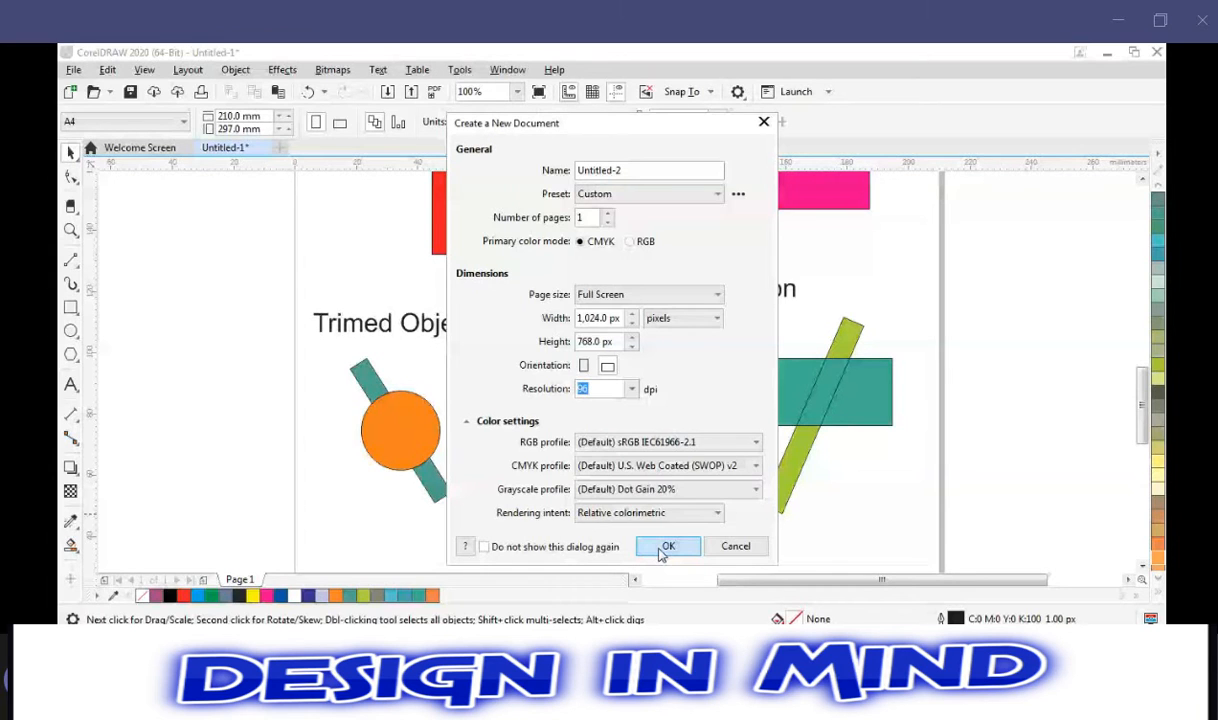
click(662, 550)
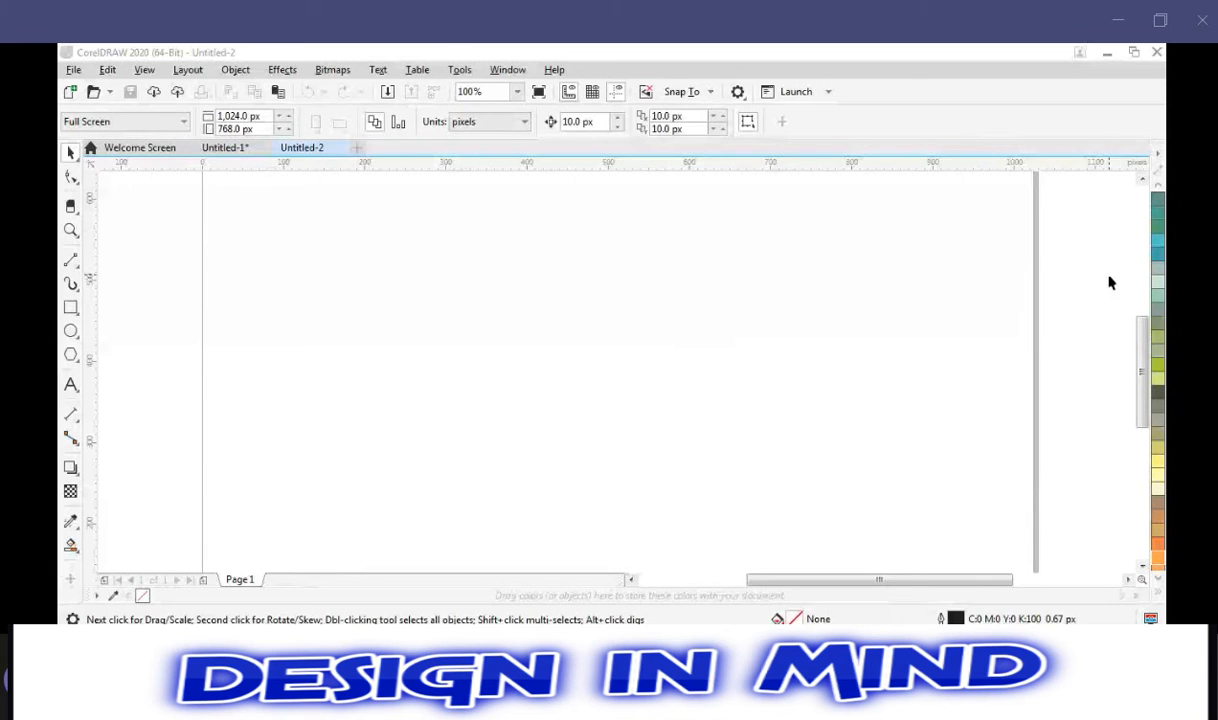
click(358, 321)
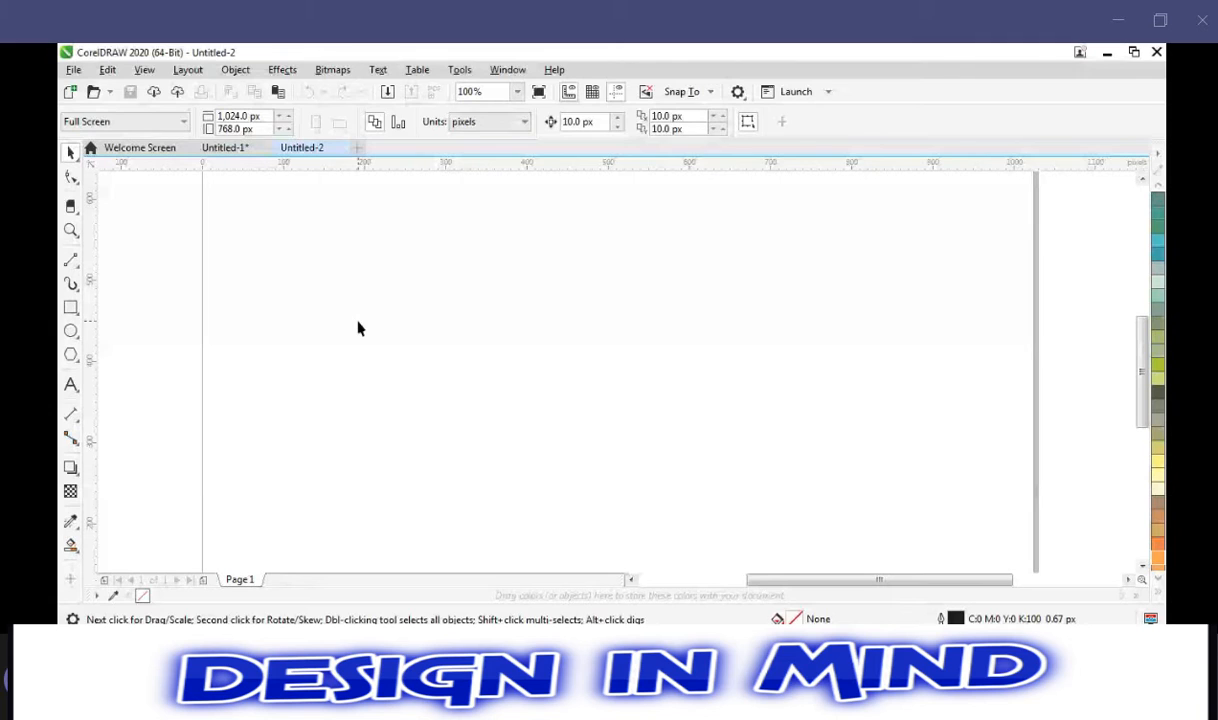
Draw a tall, narrow rectangle about 41 by 275 px and fill it with purple C:40 M:100 Y:0 K:0.
key(F7)
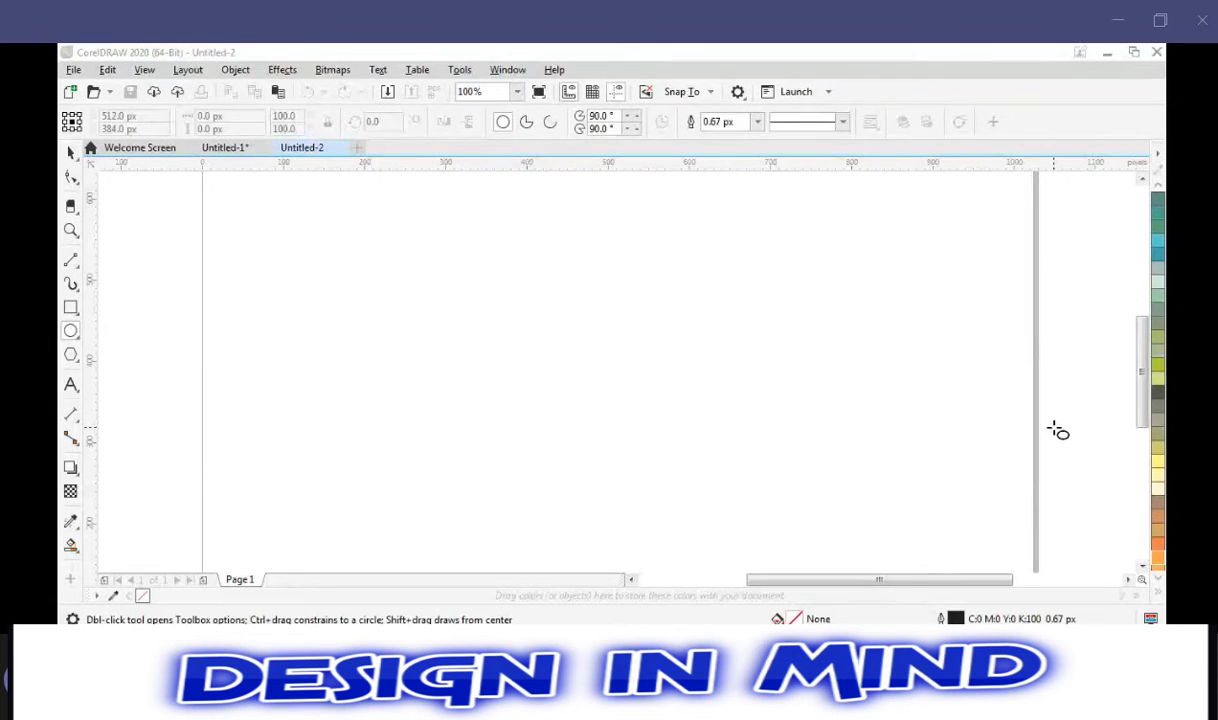
click(1069, 388)
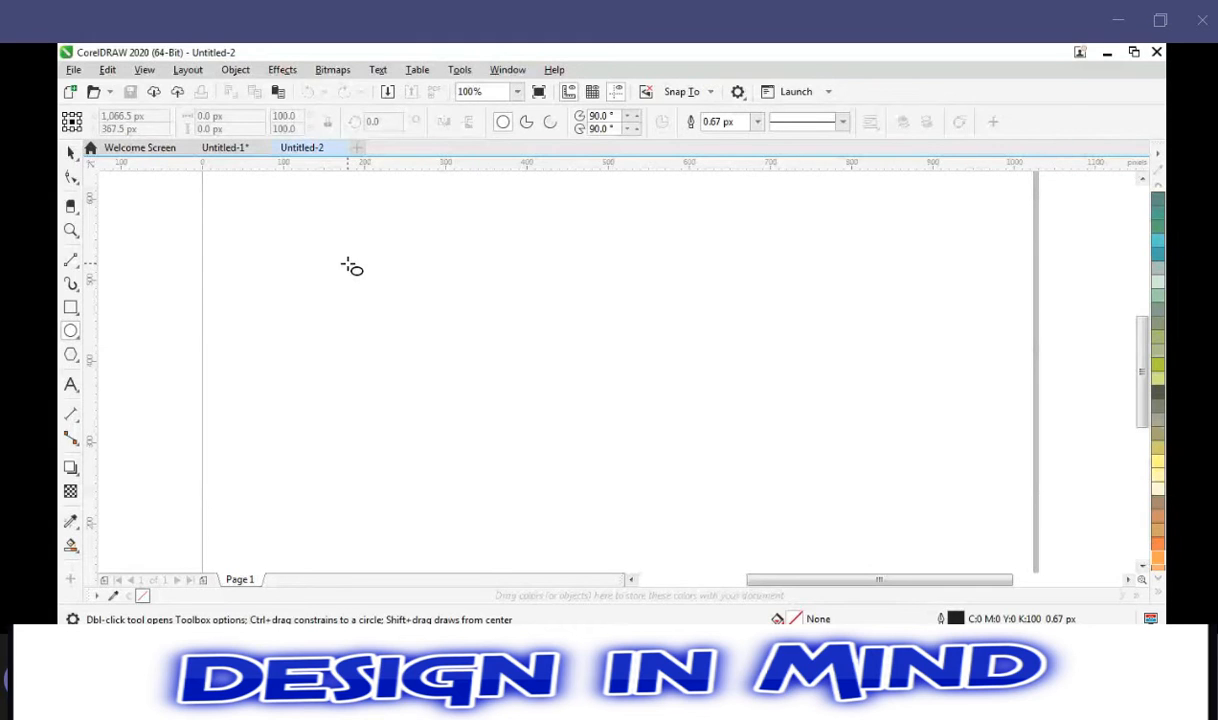
key(F6)
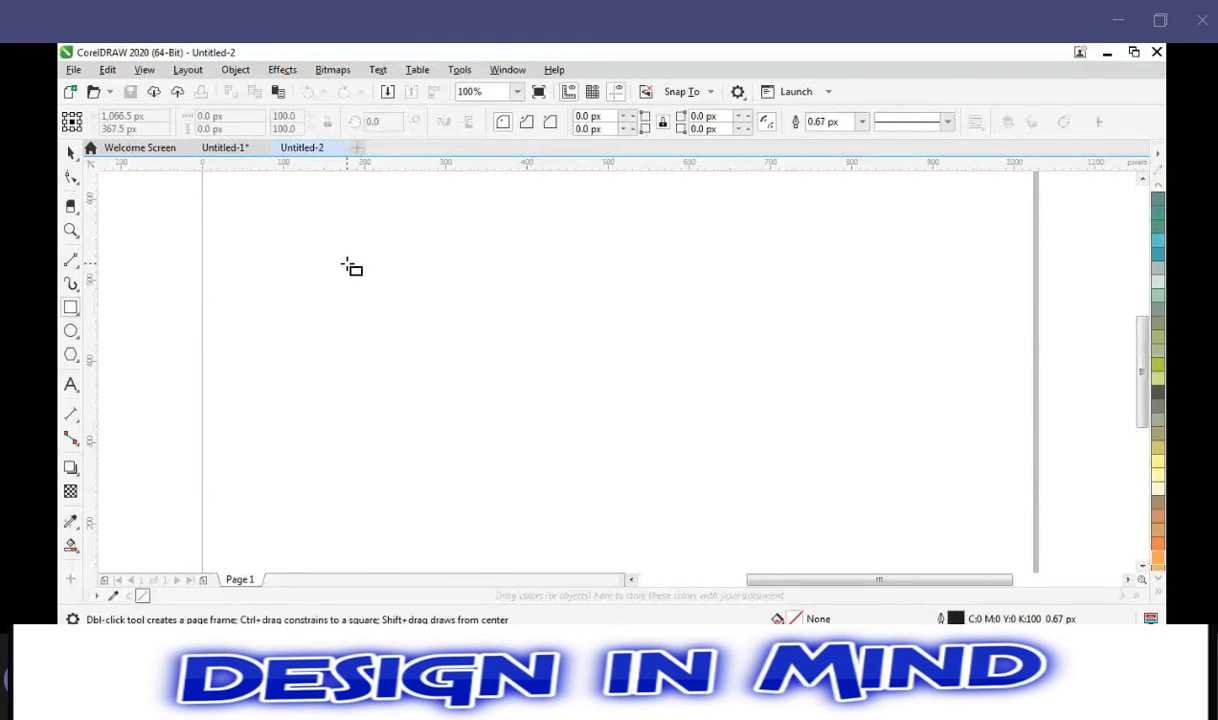
drag(396, 237, 431, 465)
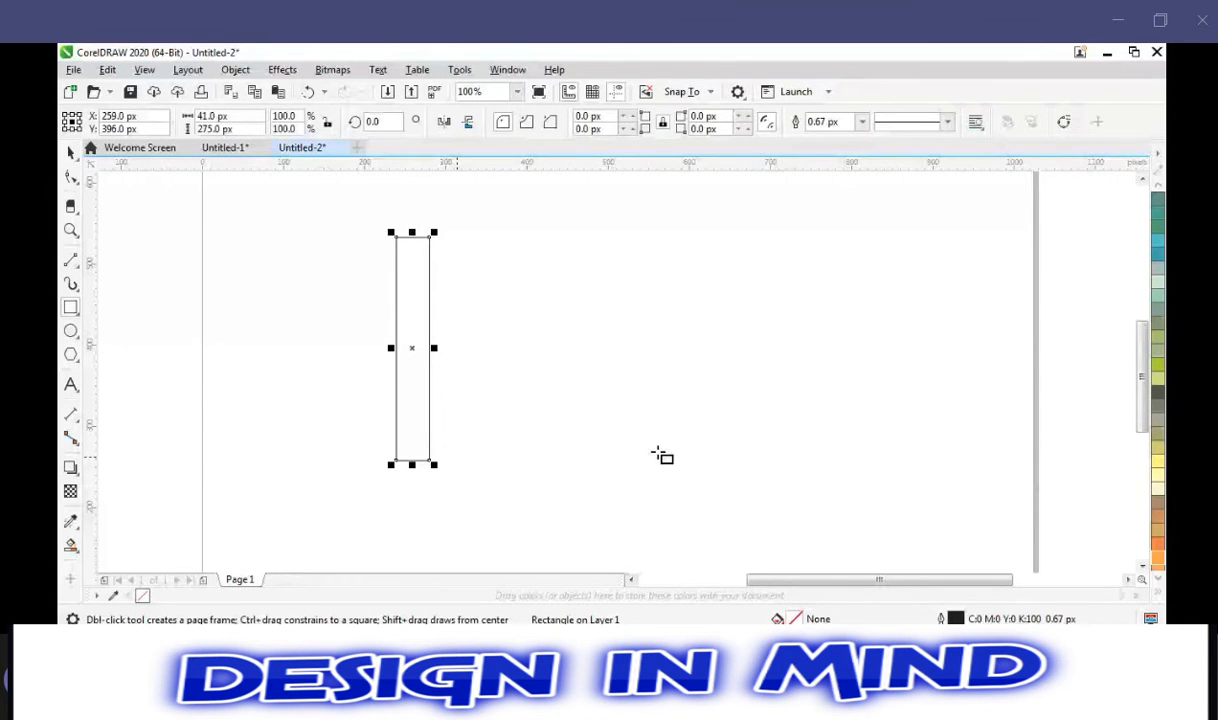
click(1157, 581)
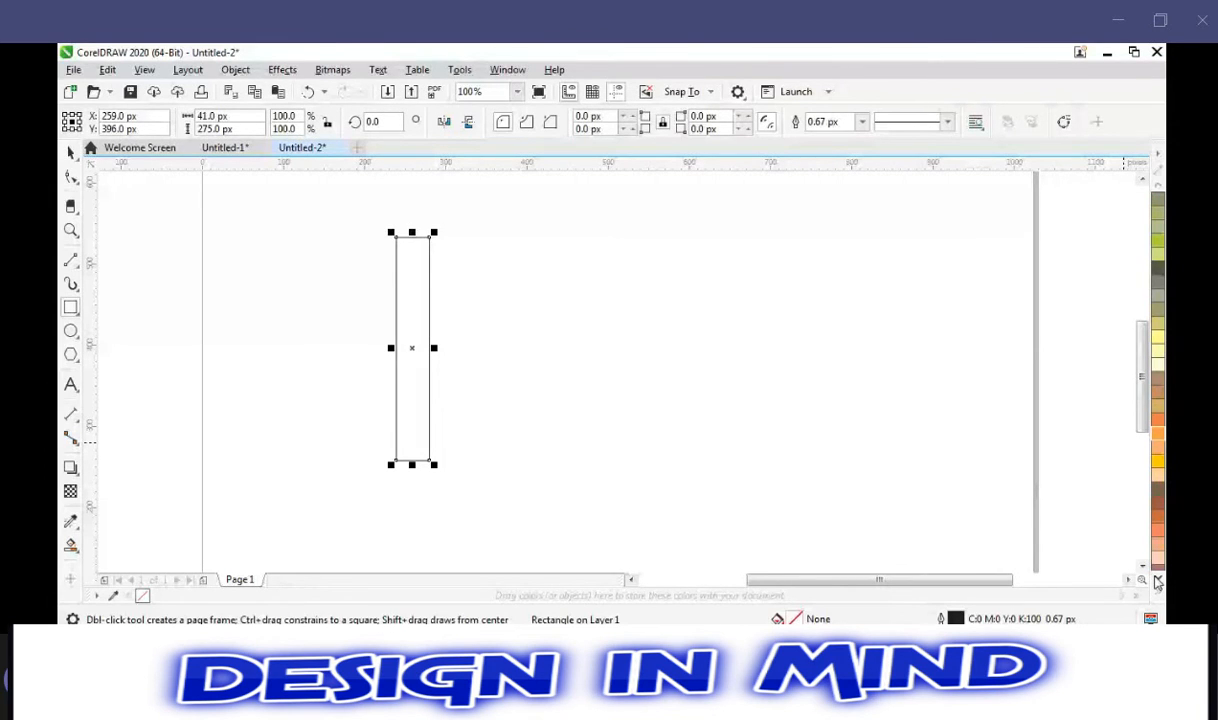
click(1157, 581)
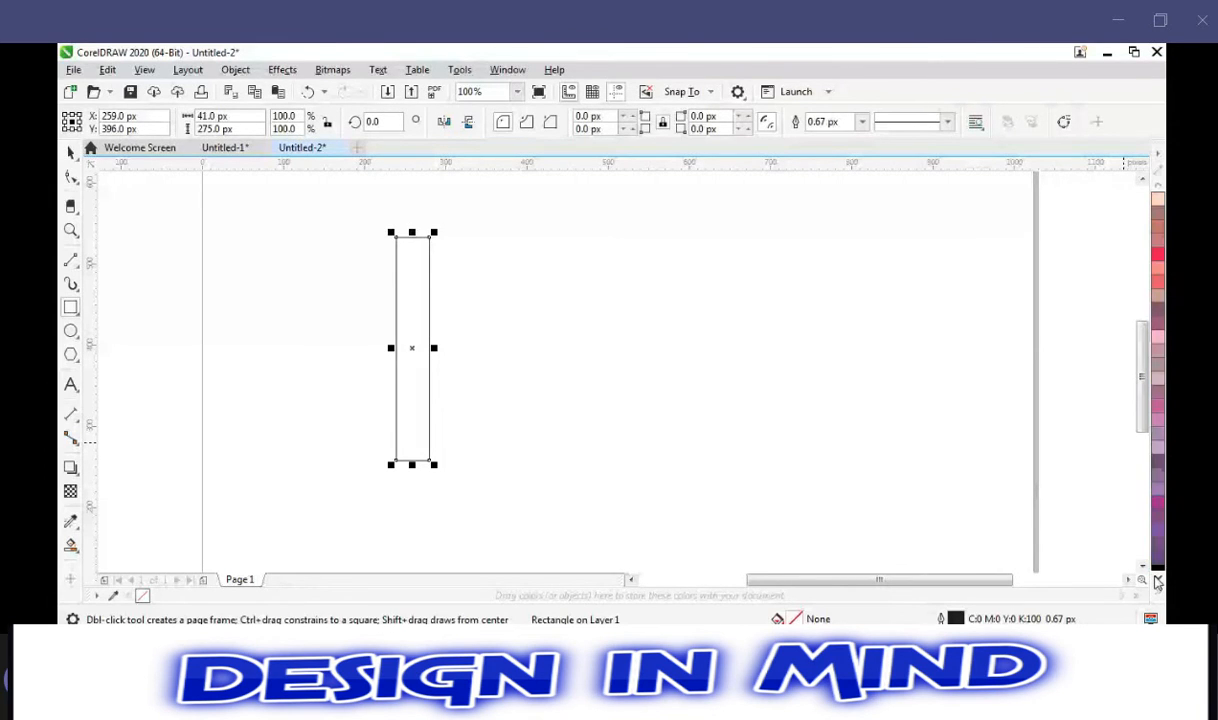
click(1158, 503)
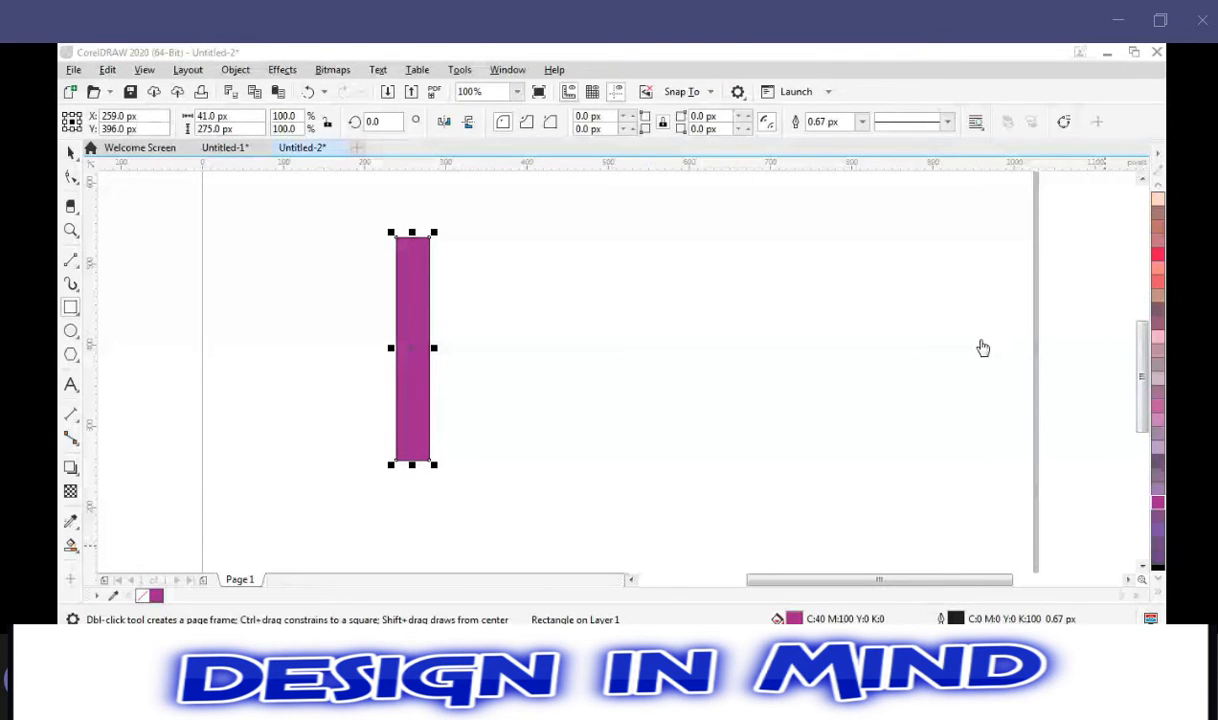
click(983, 347)
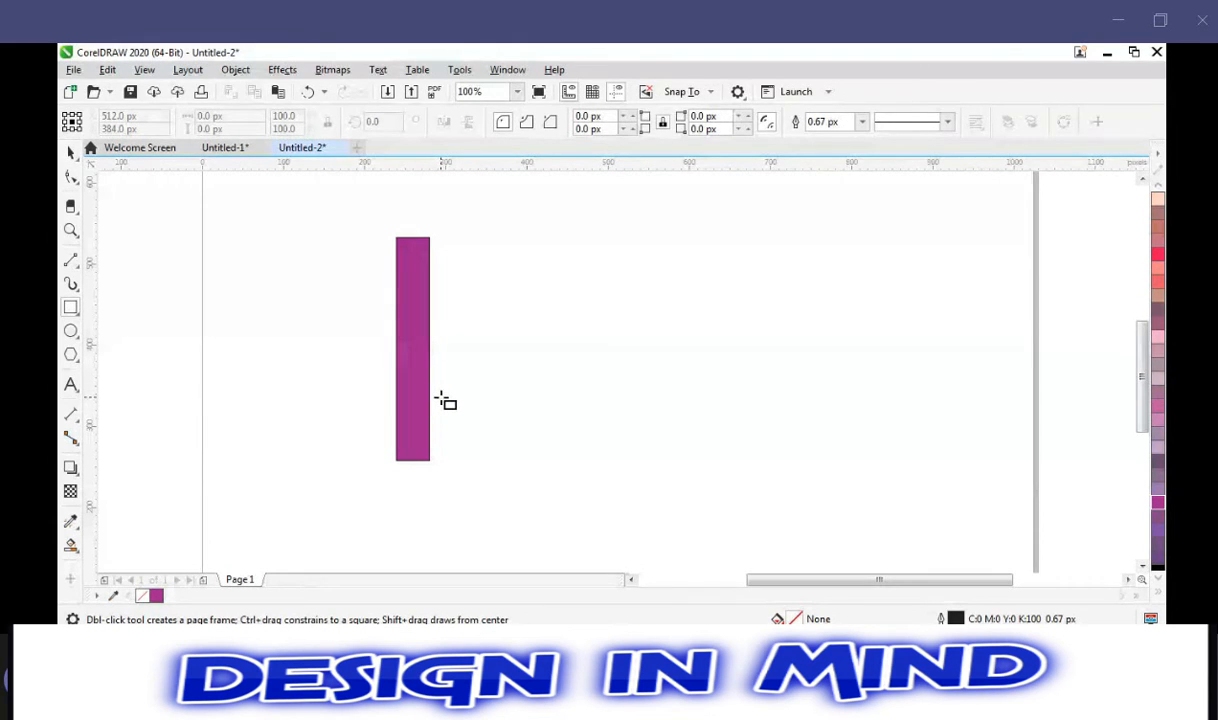
Draw a tall ellipse about 53 by 217 px just to the right of the purple rectangle.
key(F7)
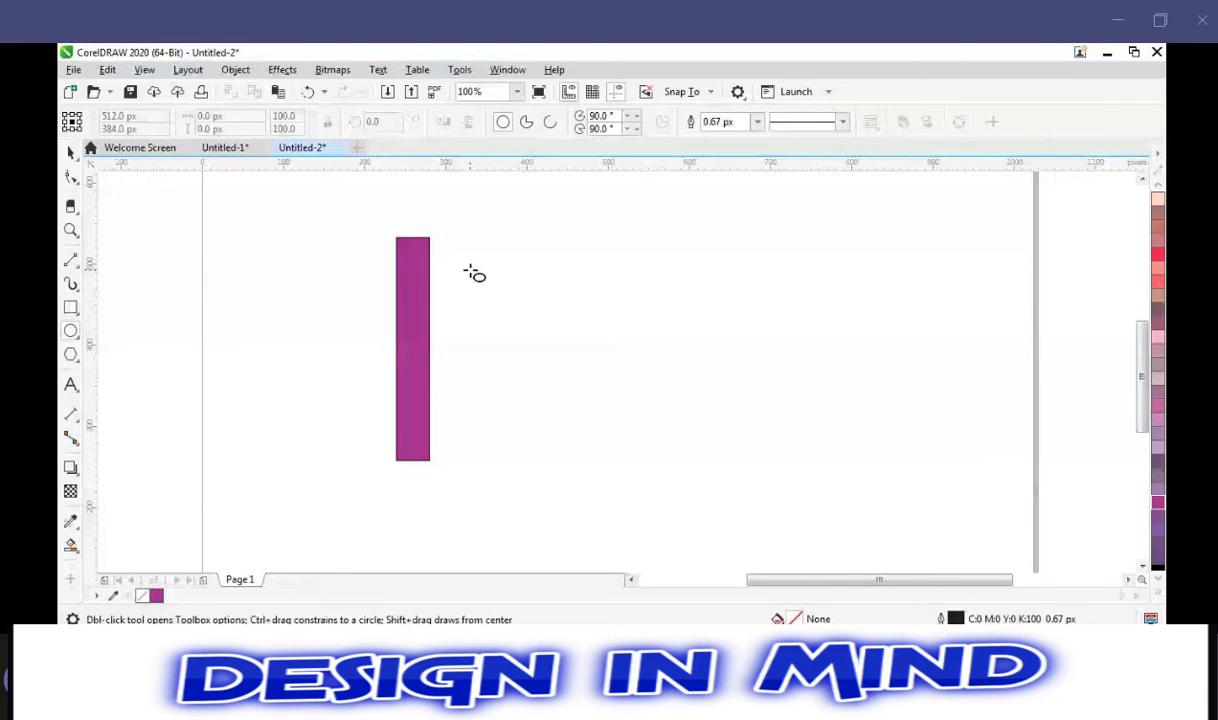
drag(488, 251, 489, 442)
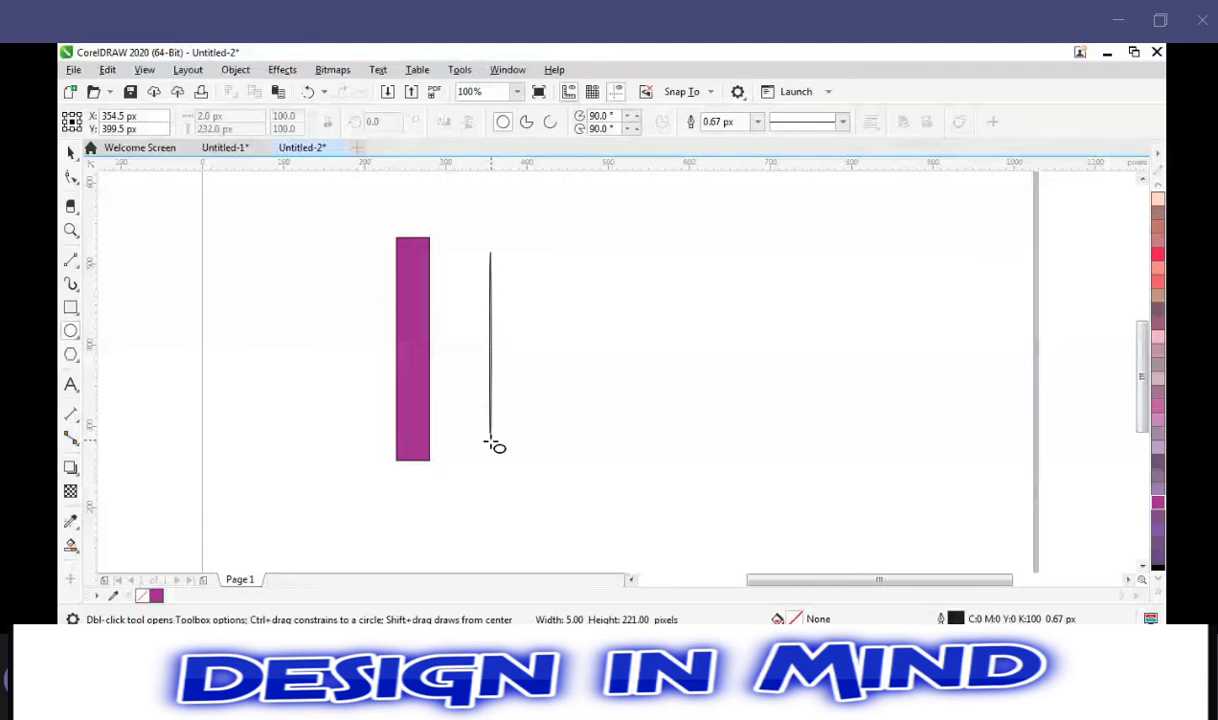
drag(489, 442, 443, 432)
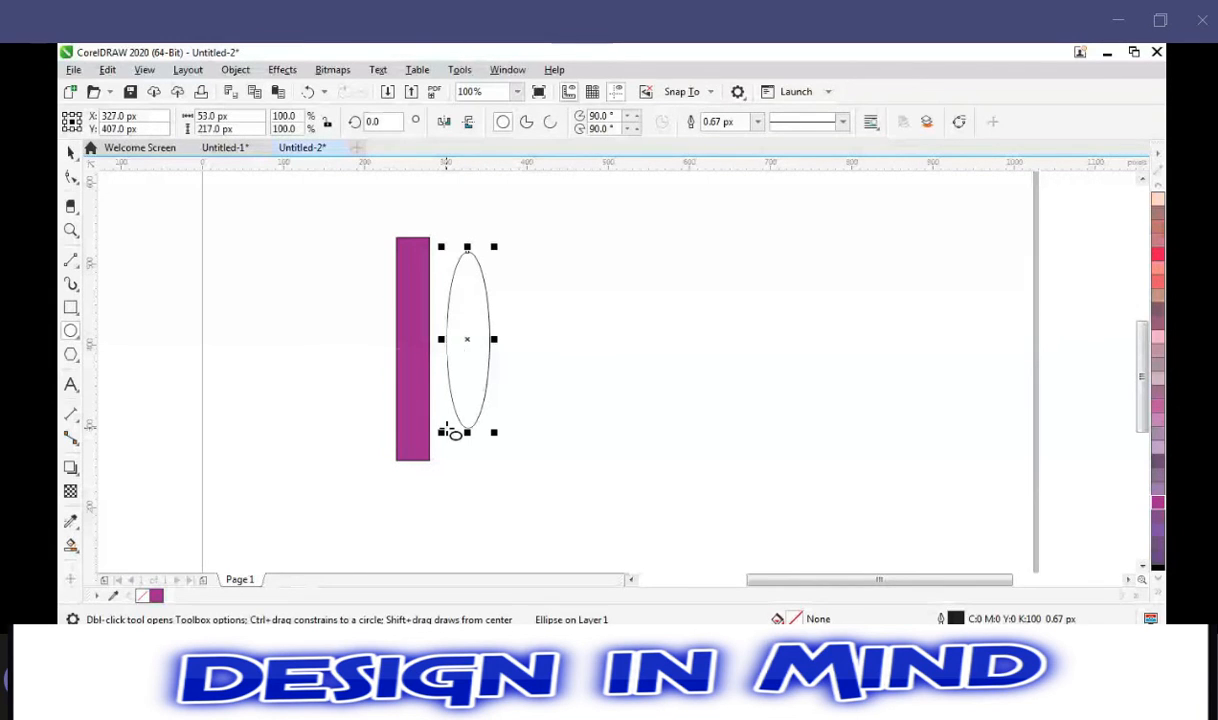
click(537, 366)
click(462, 314)
click(485, 300)
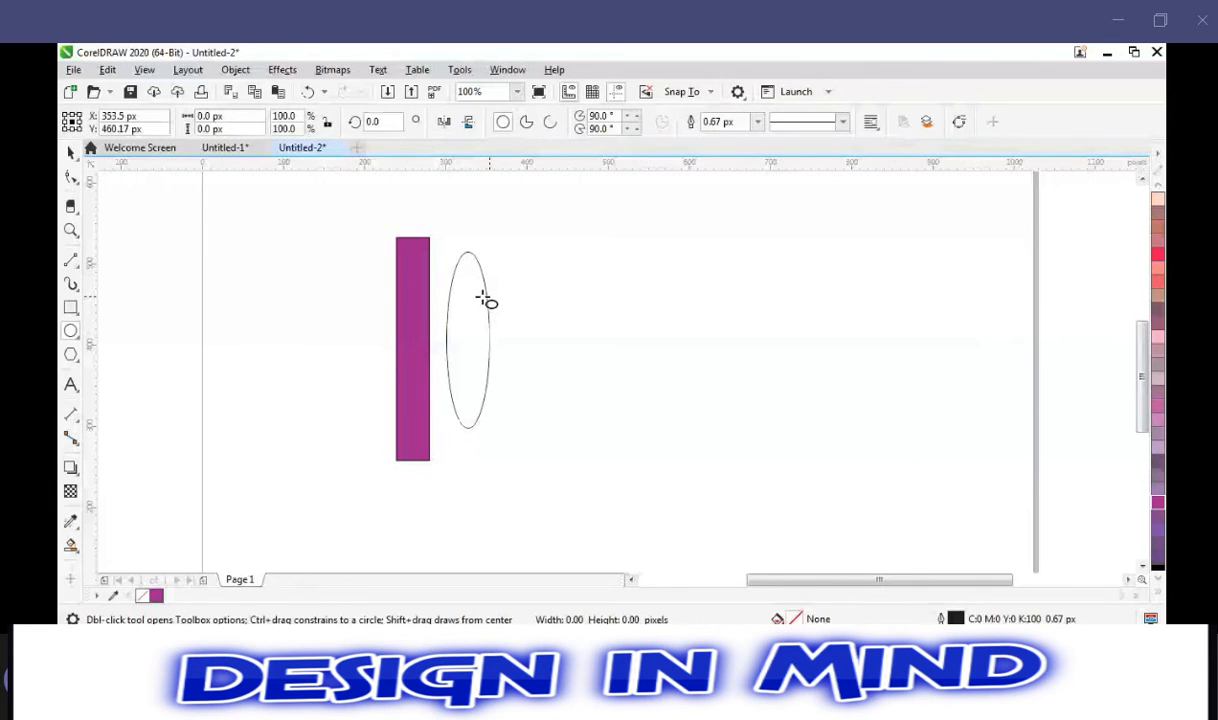
click(1159, 375)
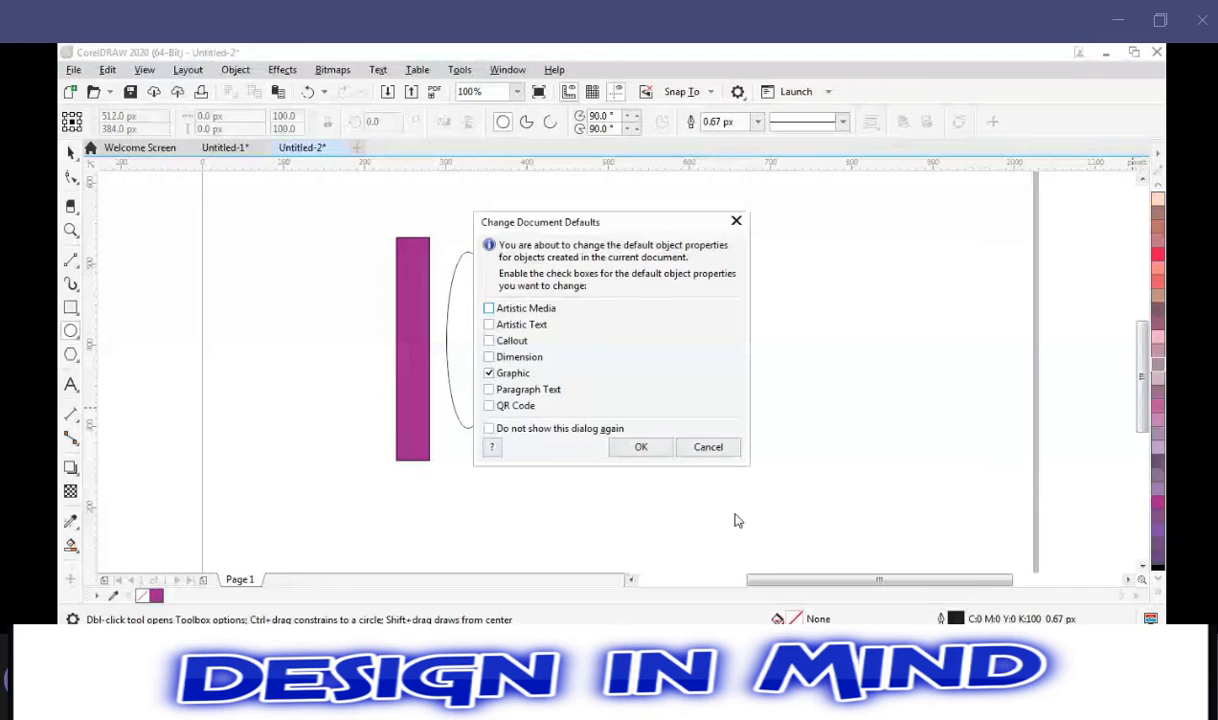
click(708, 447)
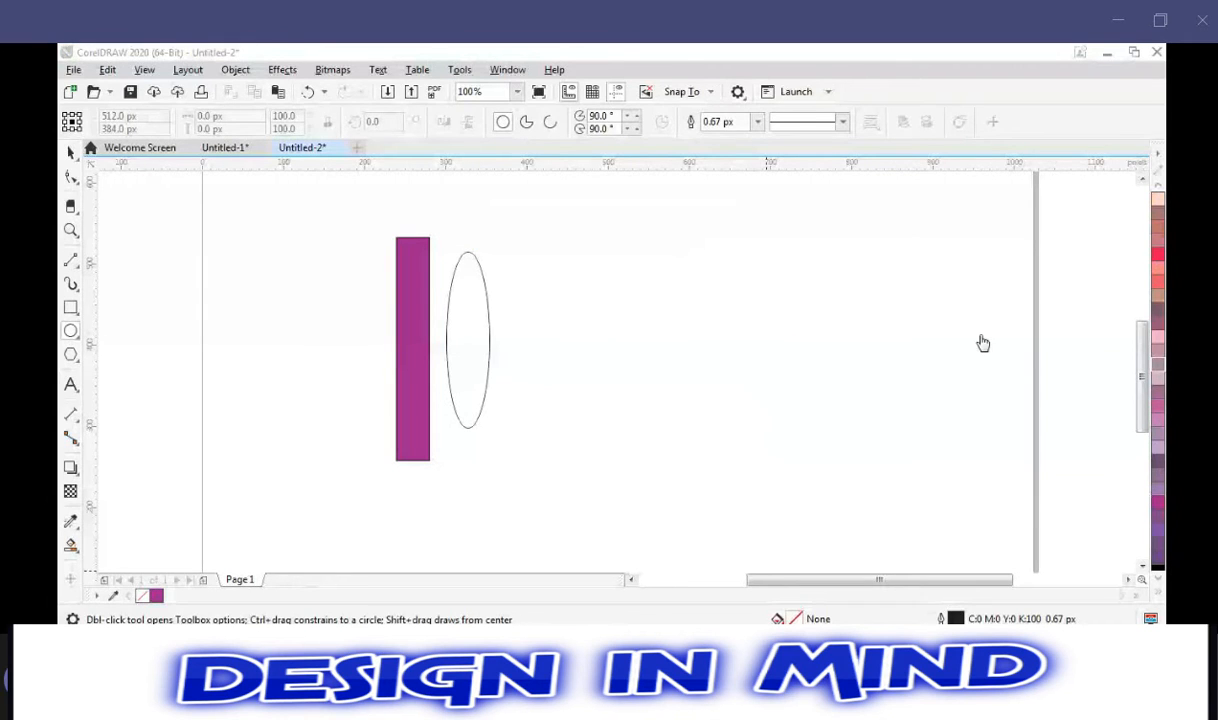
click(1079, 297)
Fill the ellipse with red C:0 M:100 Y:60 K:0 and rotate it to about 48 degrees, laid diagonally across the purple rectangle.
click(468, 337)
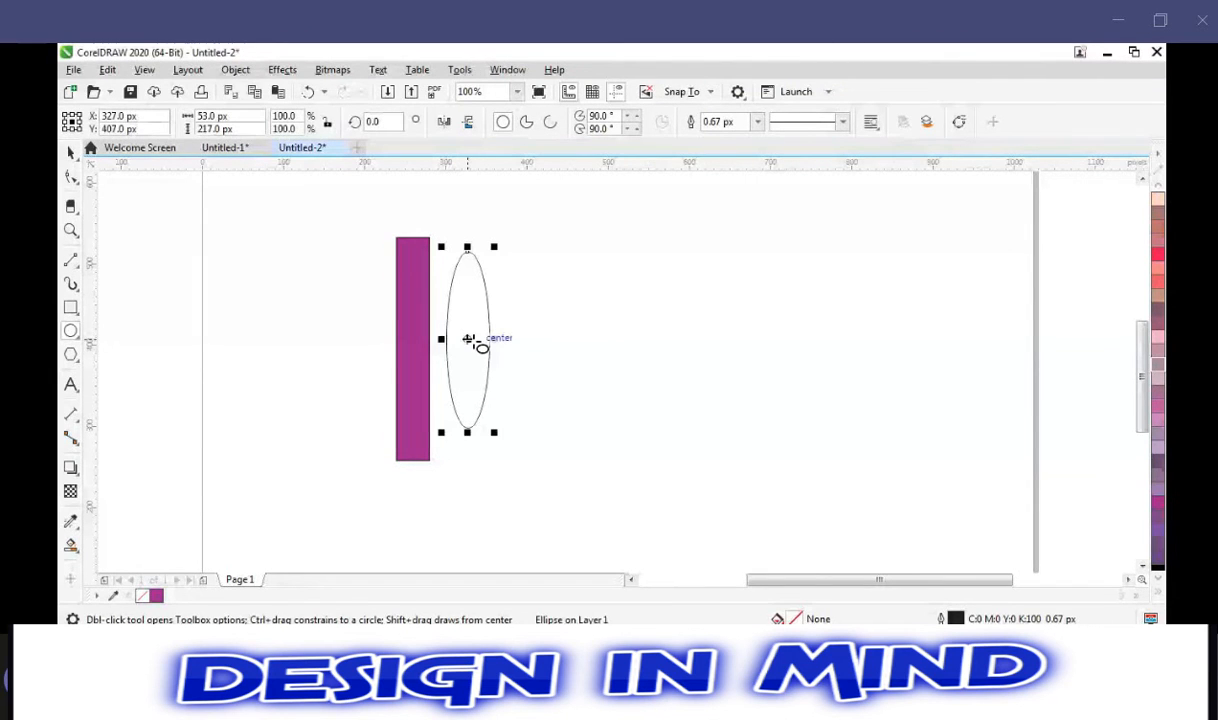
click(1158, 264)
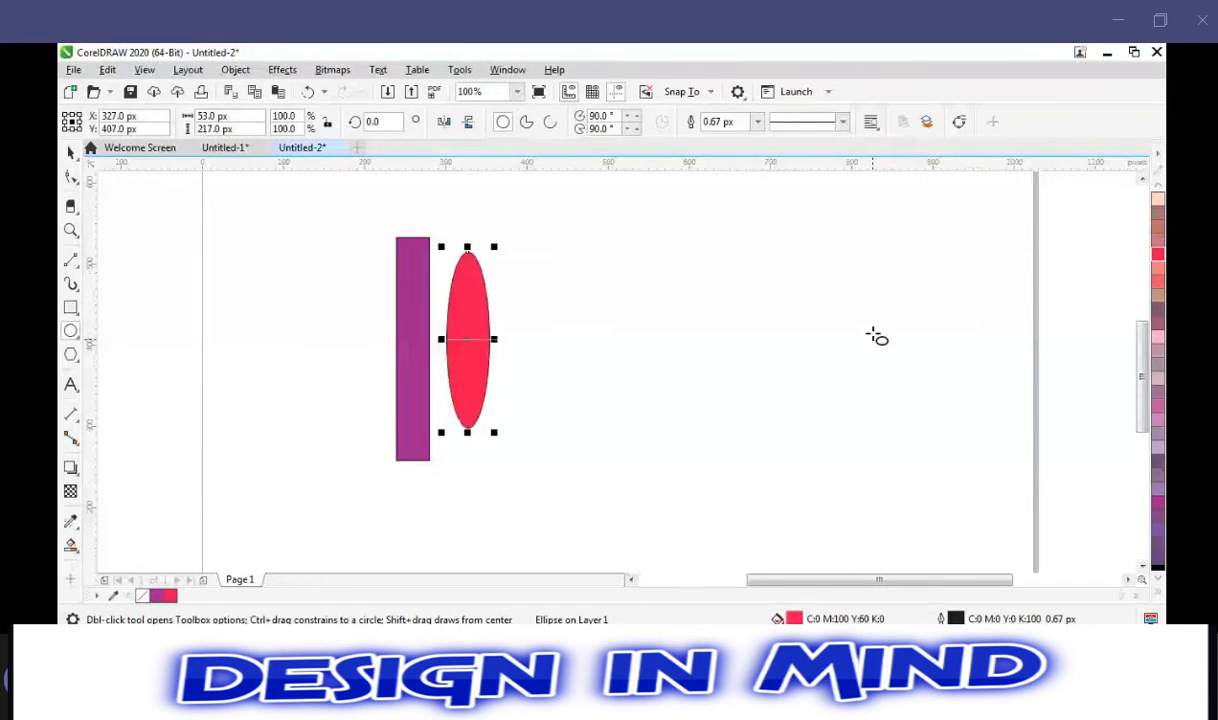
key(space)
click(472, 312)
drag(446, 238, 395, 308)
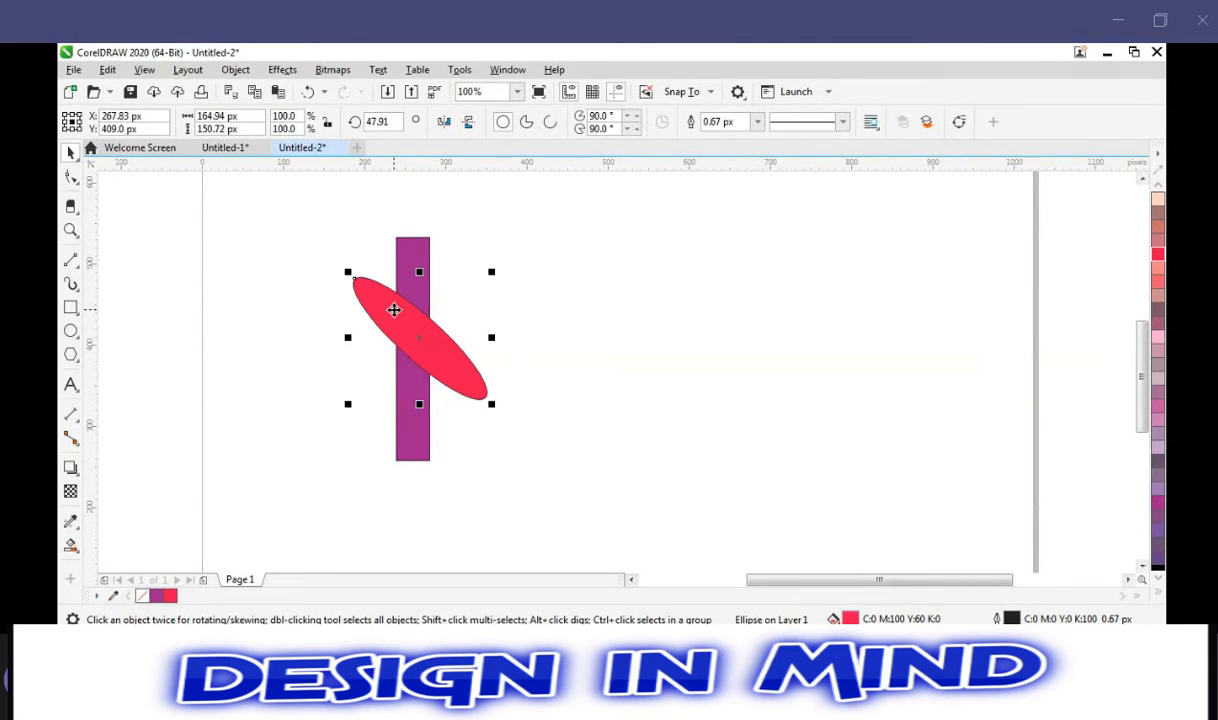
click(756, 362)
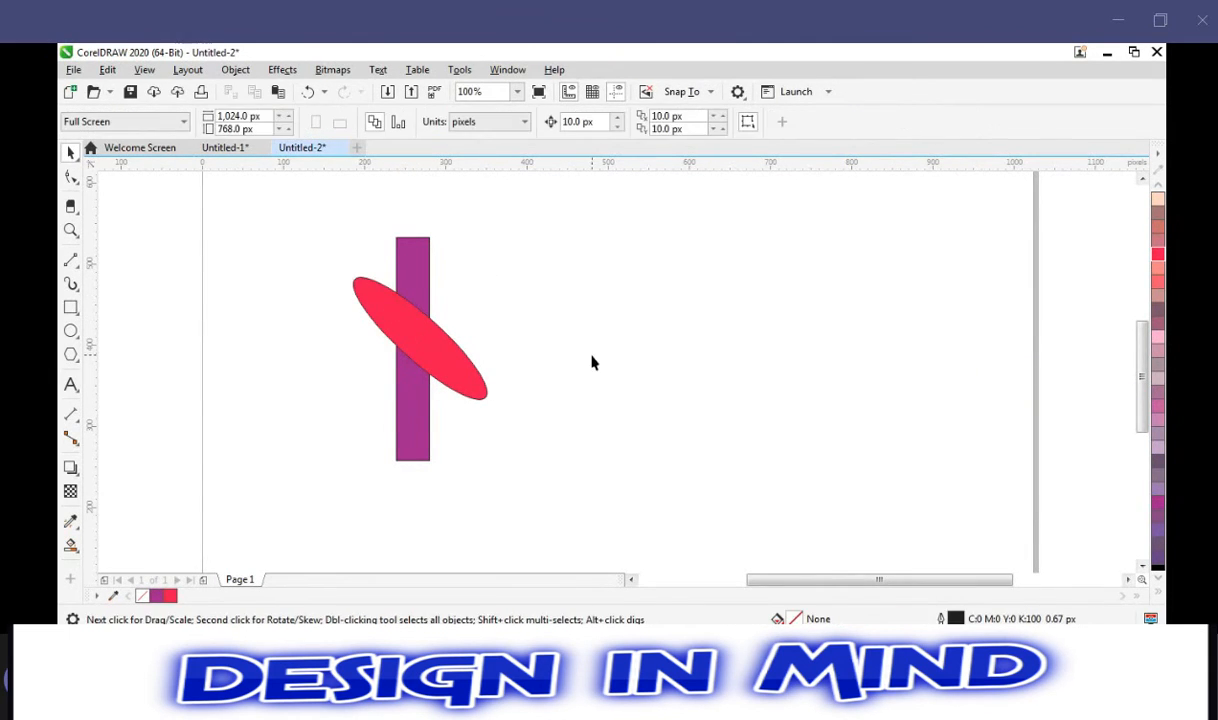
Simplify the red ellipse and purple rectangle, moving the ellipse aside to expose the cut and undoing that move.
click(401, 330)
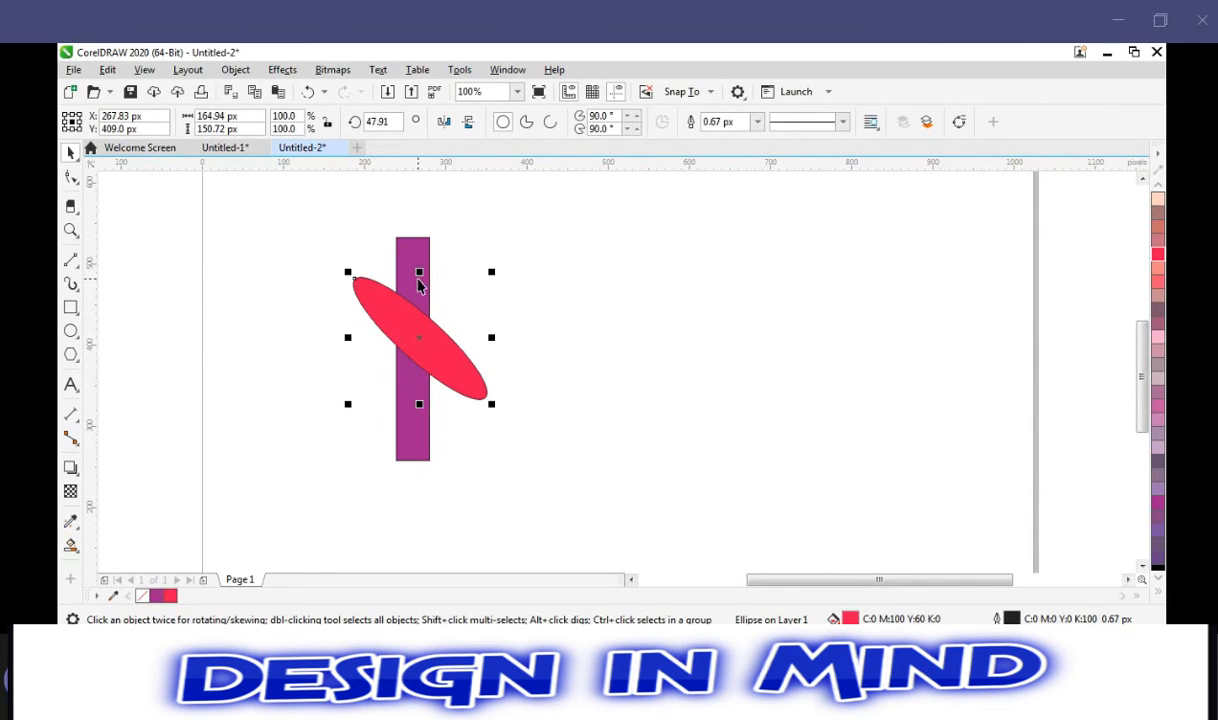
shift+click(400, 245)
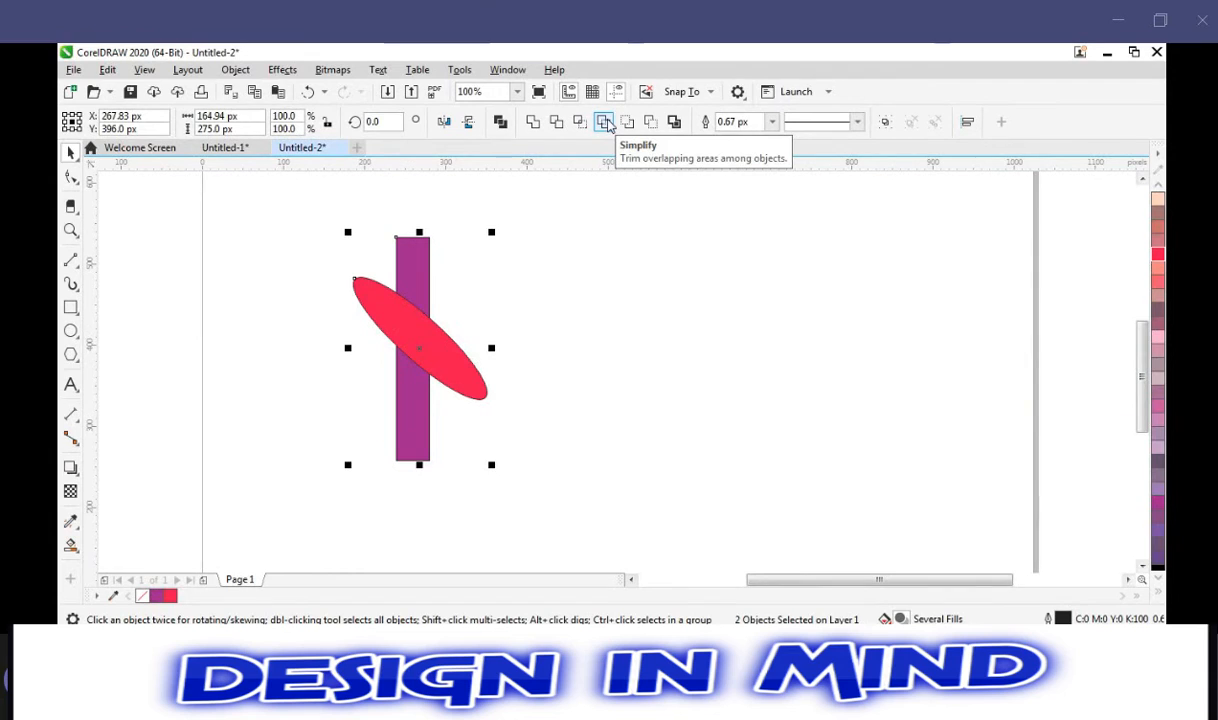
click(606, 122)
click(492, 302)
click(403, 337)
drag(403, 337, 313, 349)
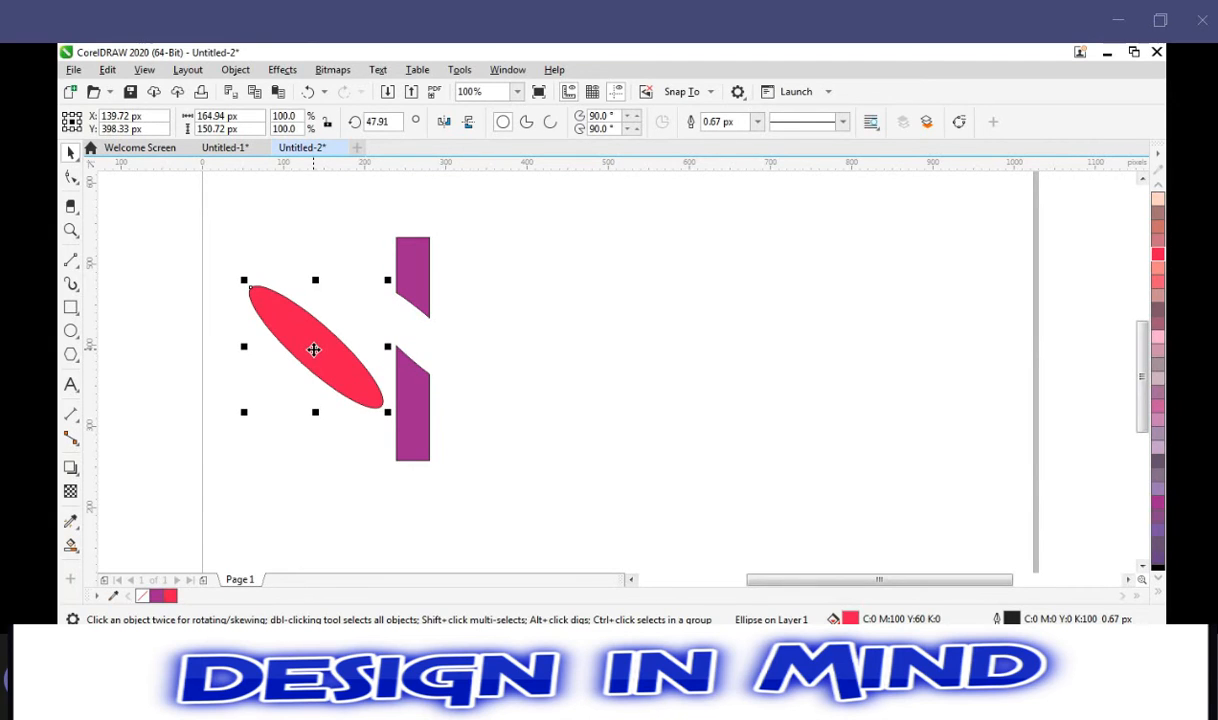
key(ctrl+z)
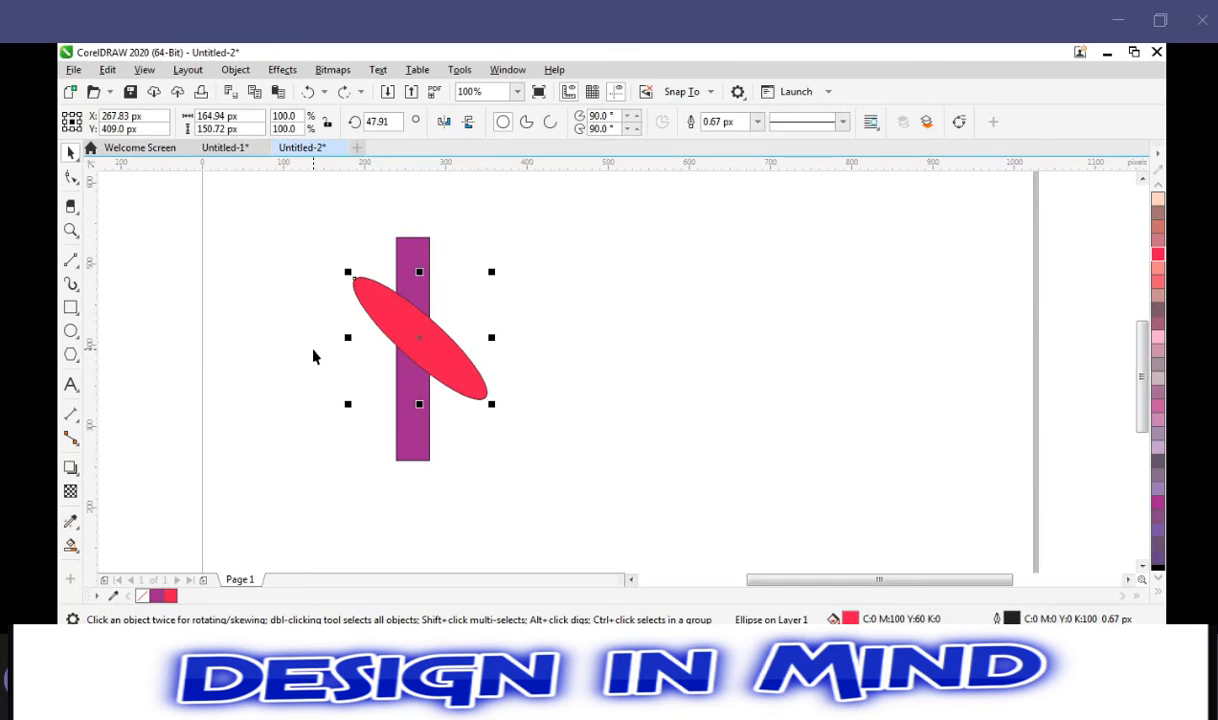
Add the artistic text caption "Simplified Objects" in 24 pt Arial above the purple rectangle and red ellipse.
click(354, 205)
key(F8)
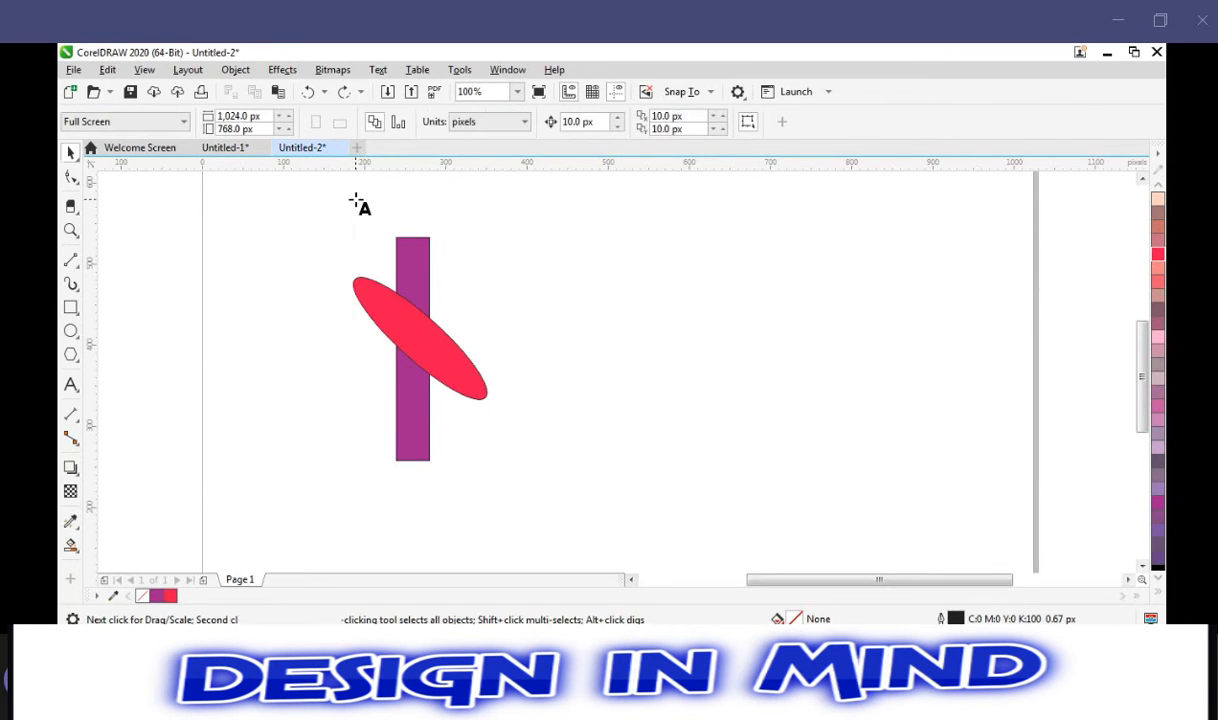
click(331, 195)
text(Si)
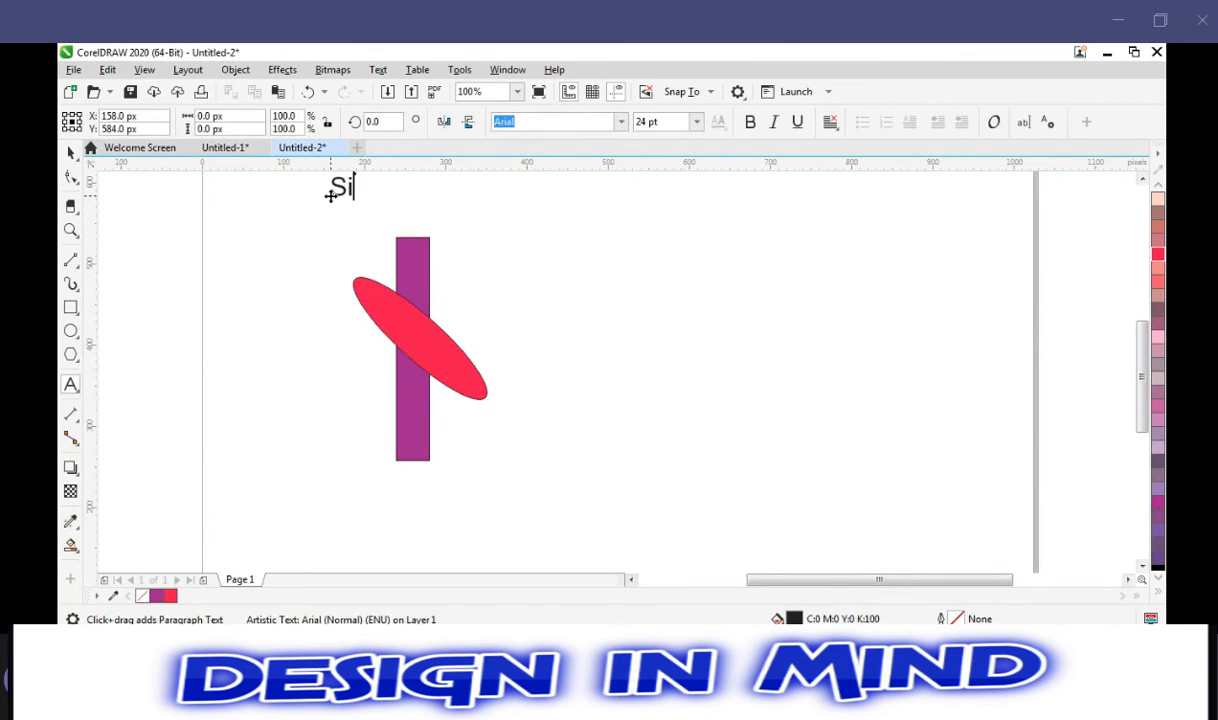
text(mplifi)
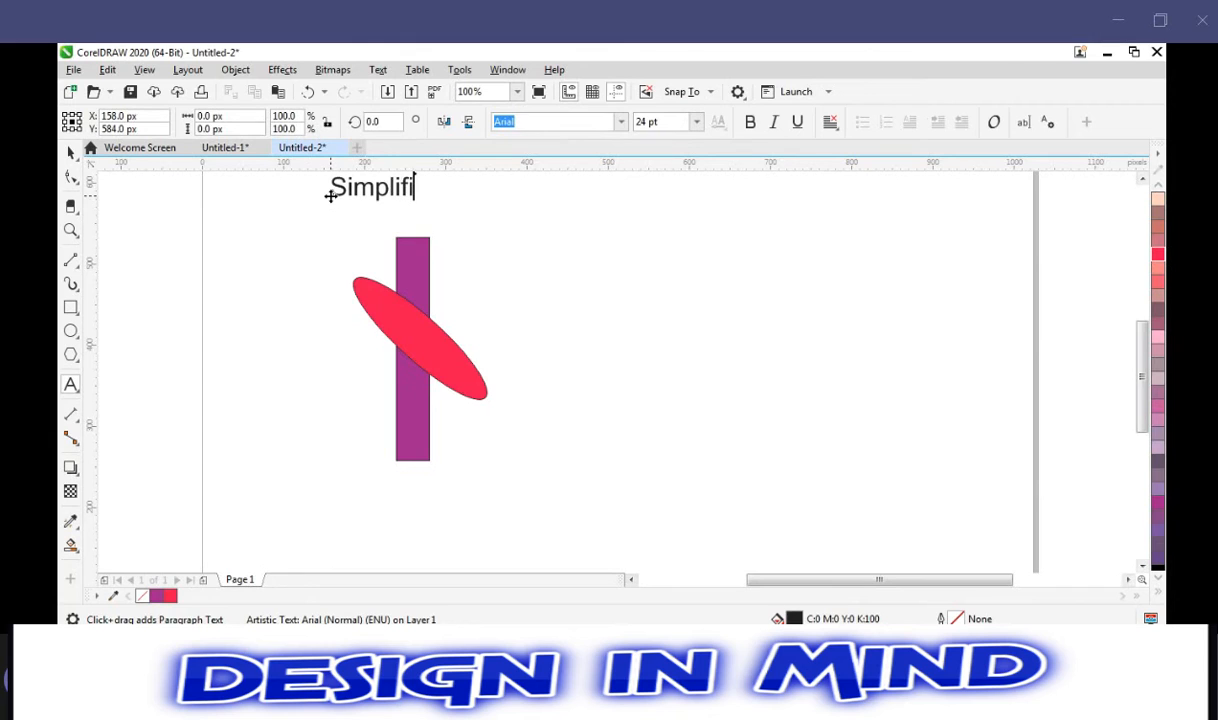
text(ed Ob)
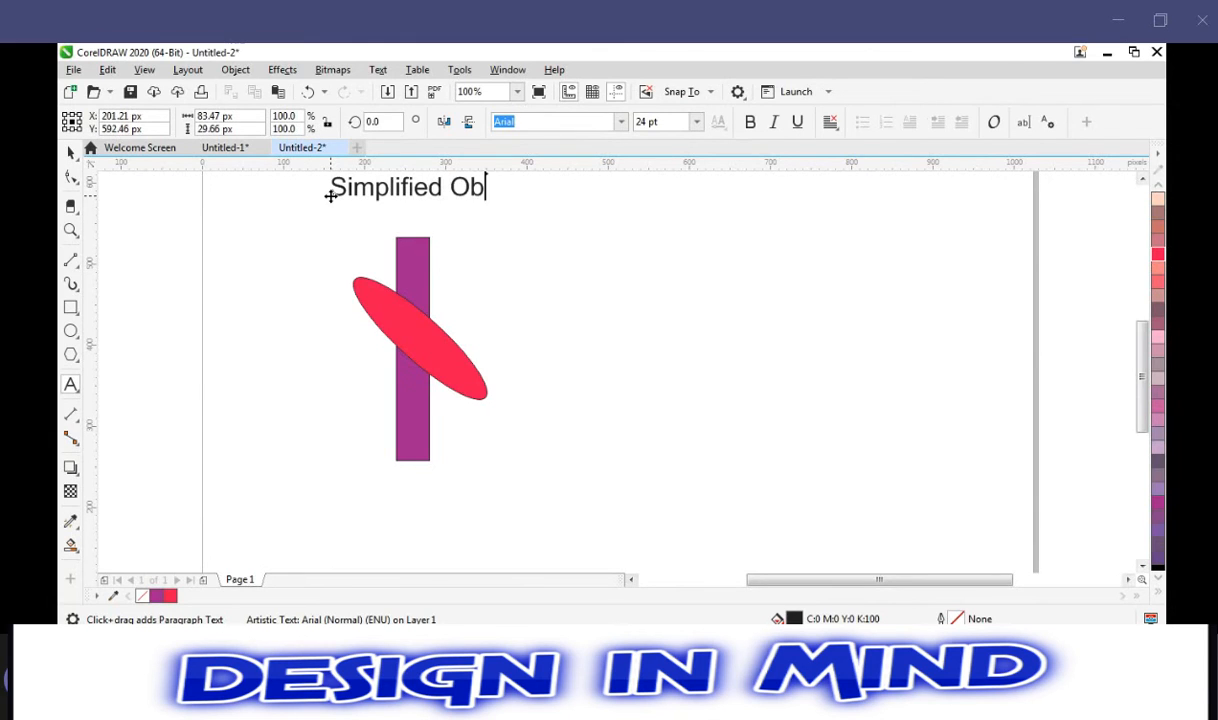
text(jects)
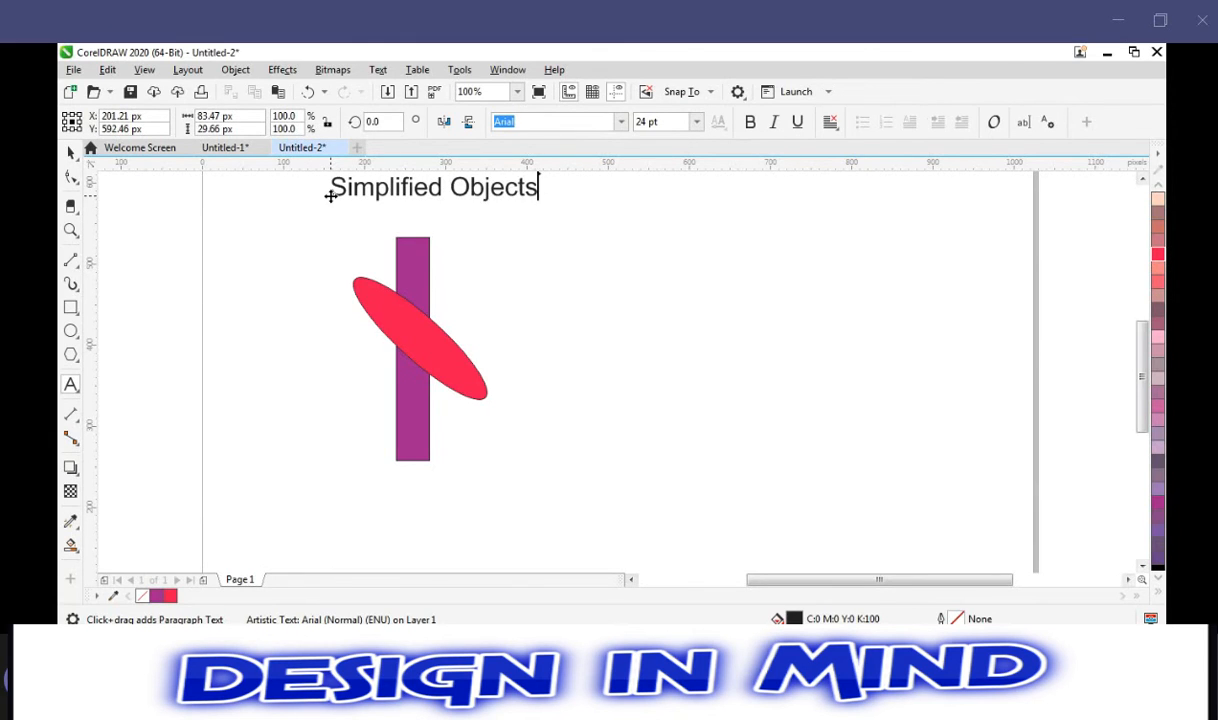
click(646, 341)
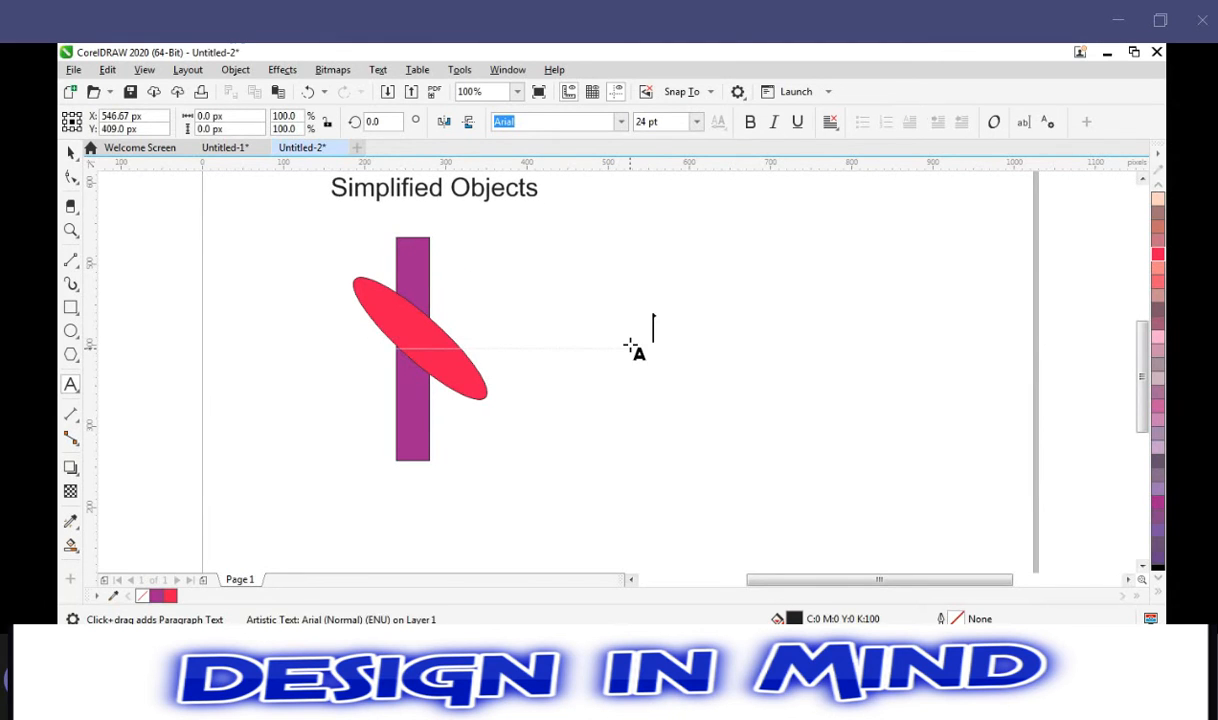
click(70, 151)
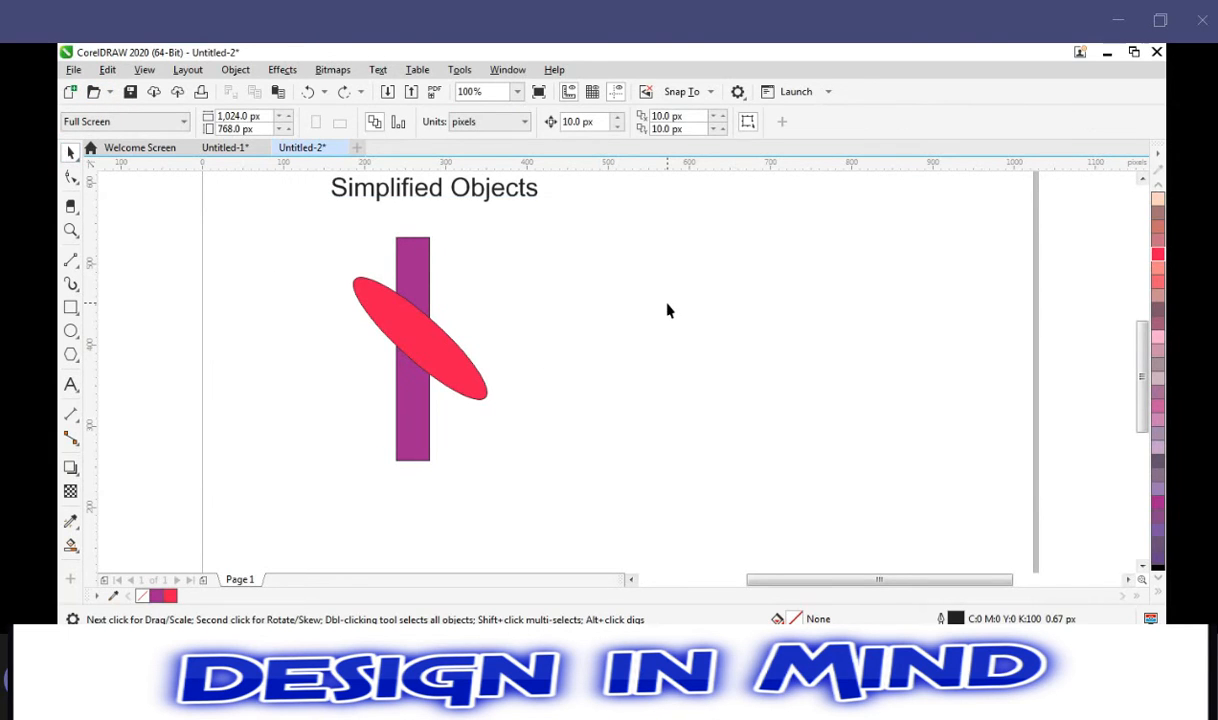
key(F7)
drag(662, 298, 664, 265)
key(Delete)
Draw an unfilled upright rectangle about 41 by 151 px well to the right of the simplified shapes.
key(F6)
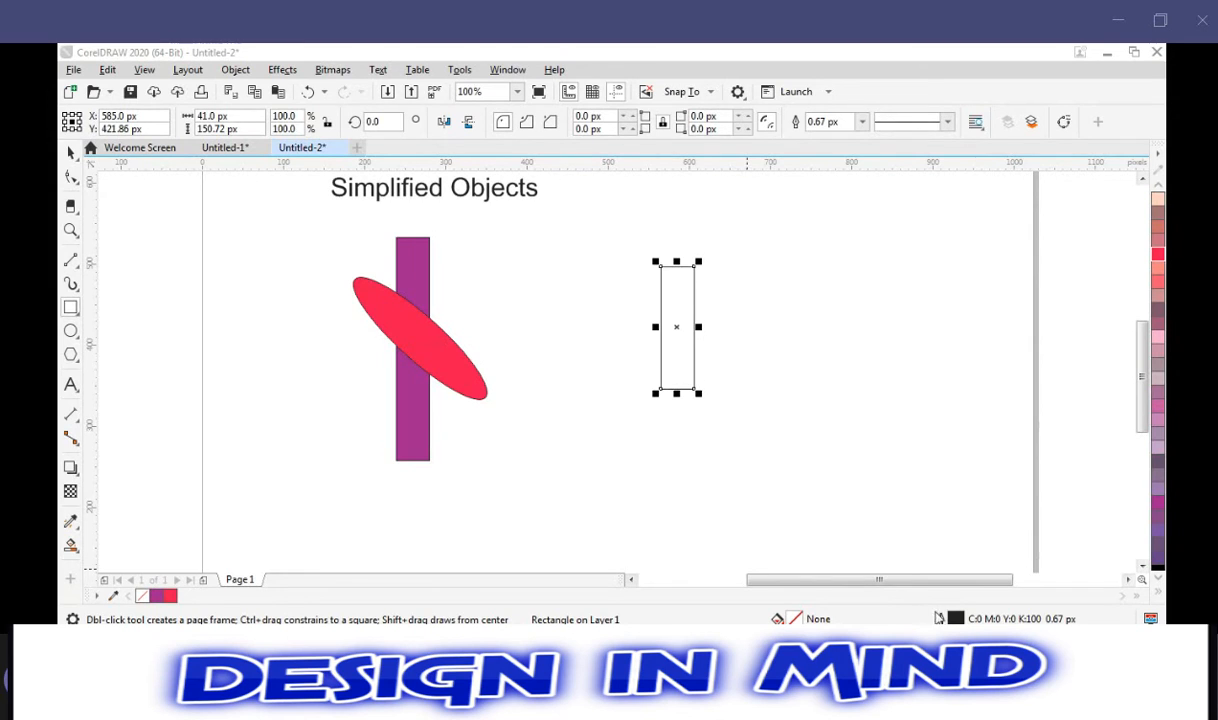
click(1074, 421)
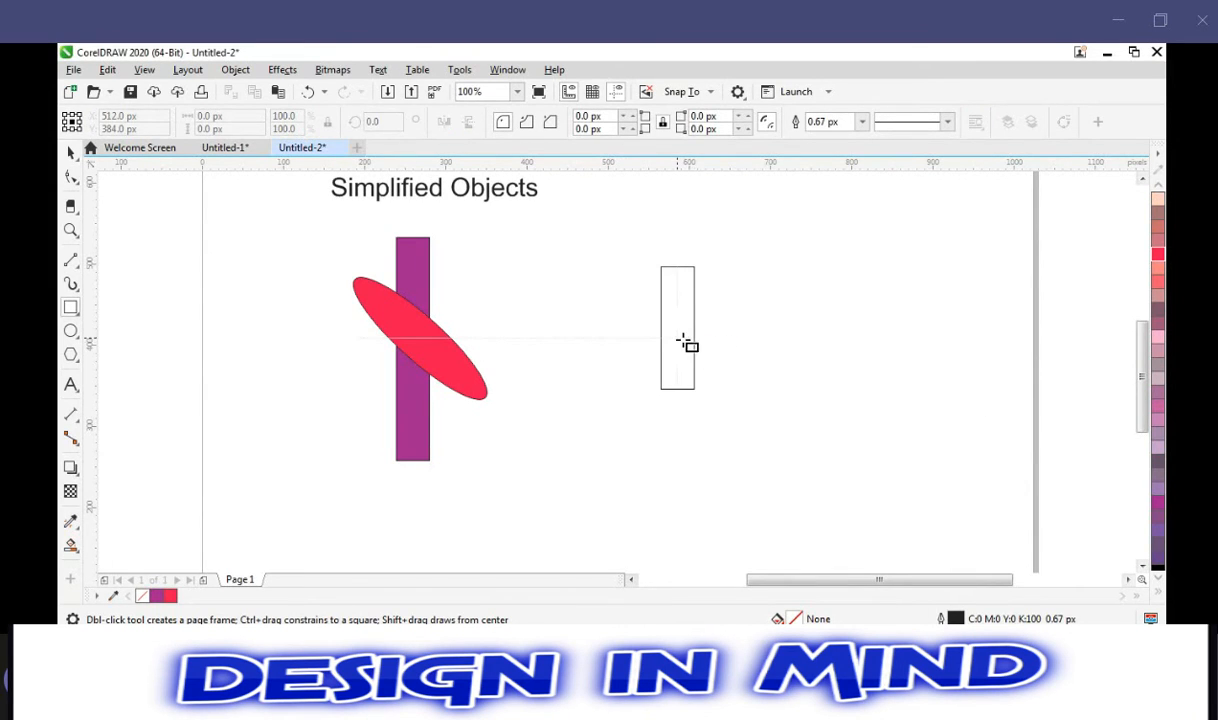
key(space)
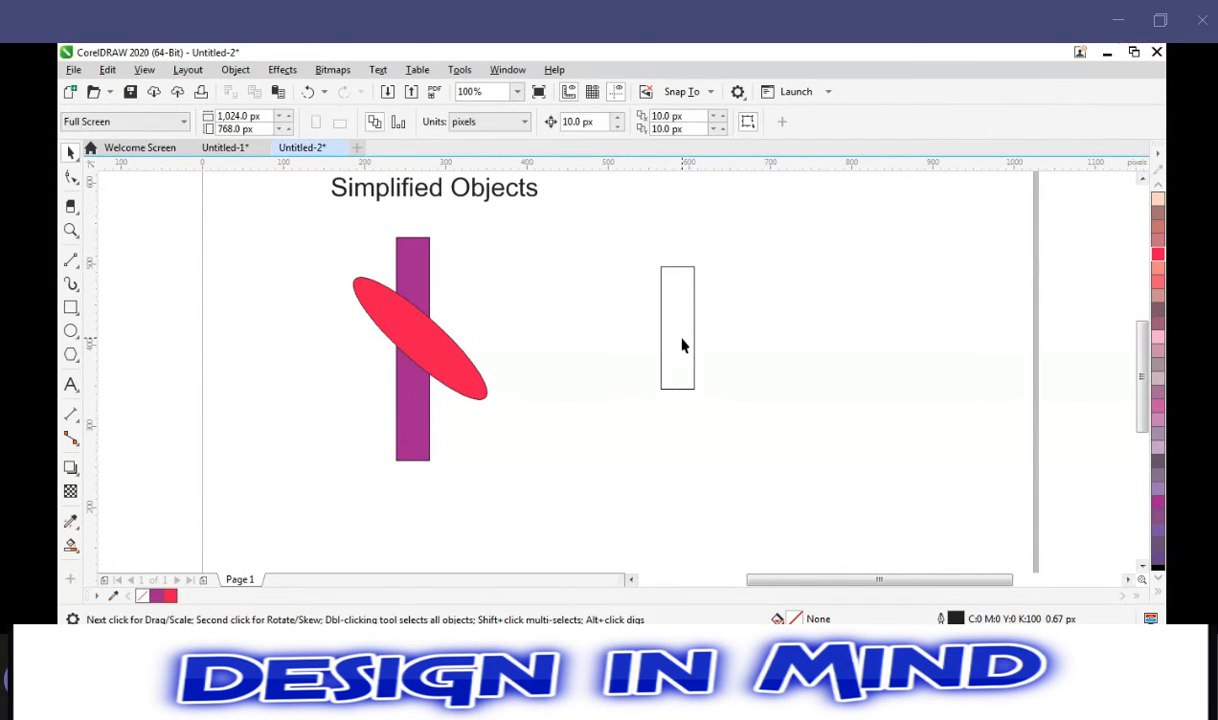
click(694, 335)
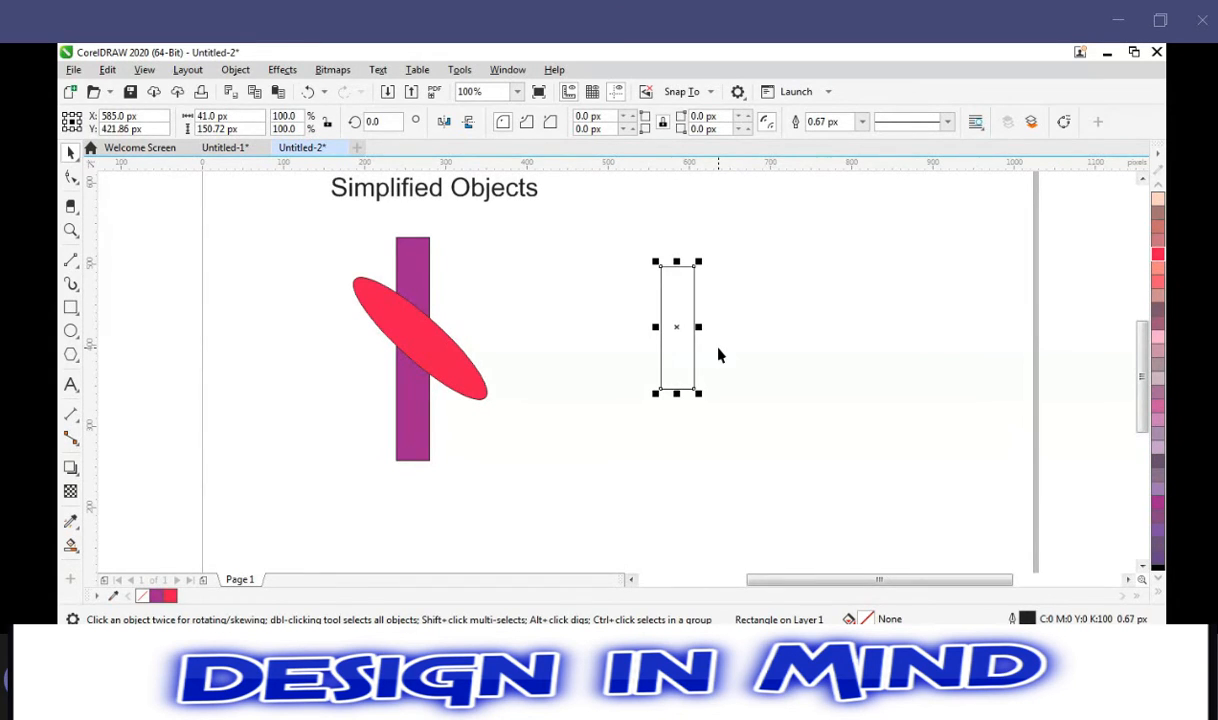
click(527, 350)
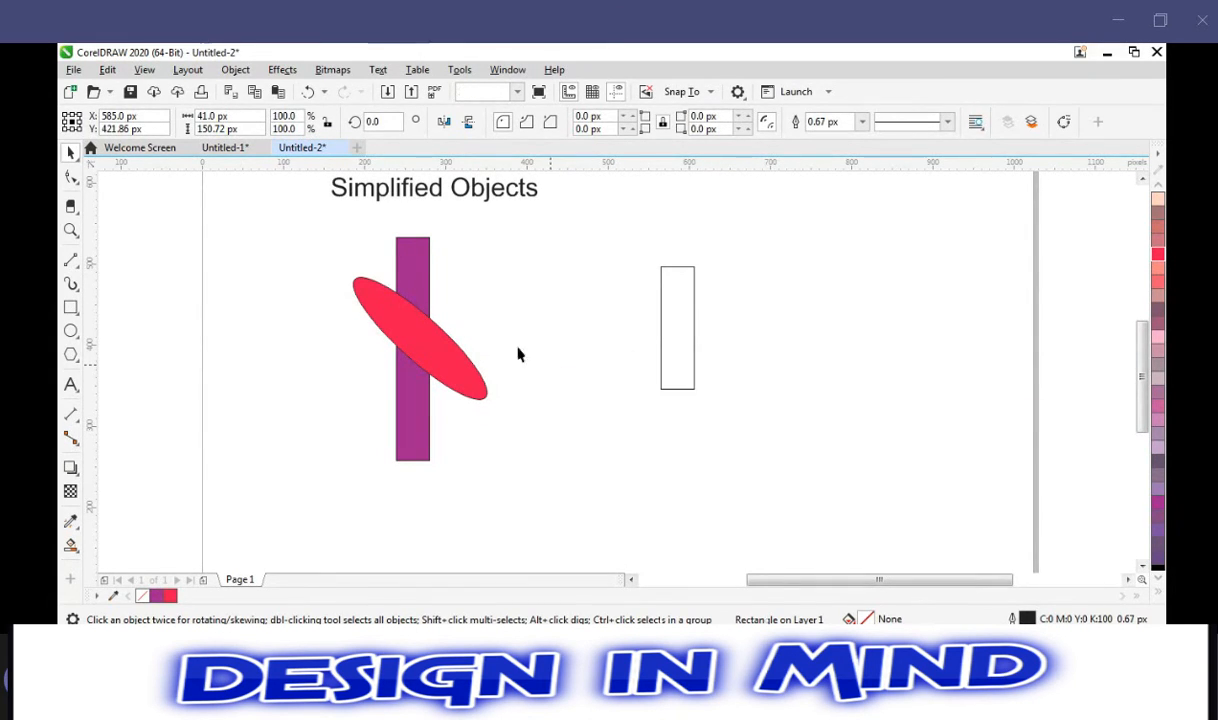
click(363, 306)
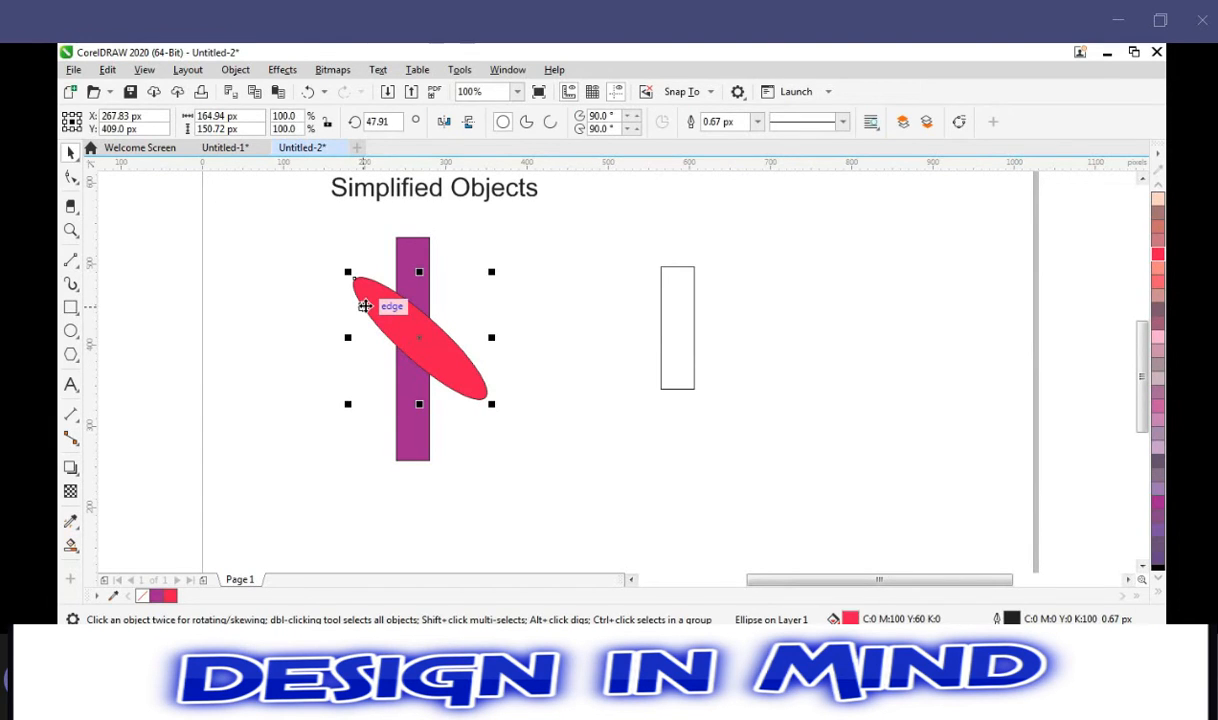
shift+click(408, 253)
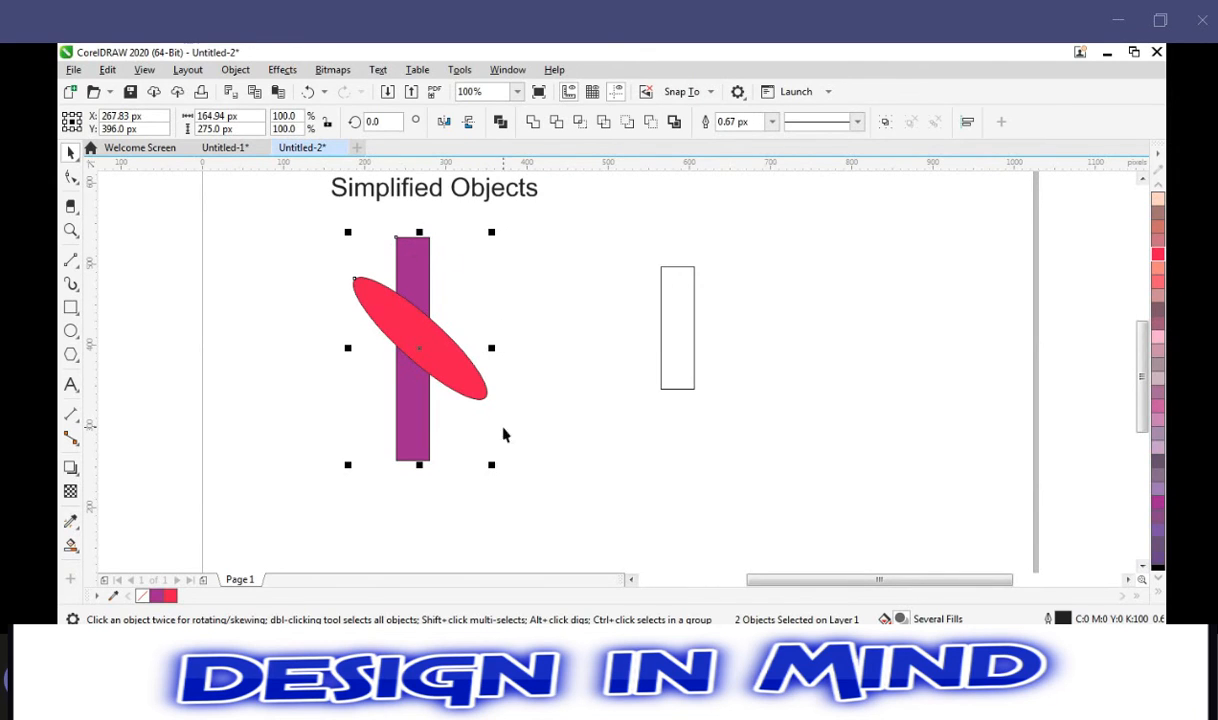
click(590, 360)
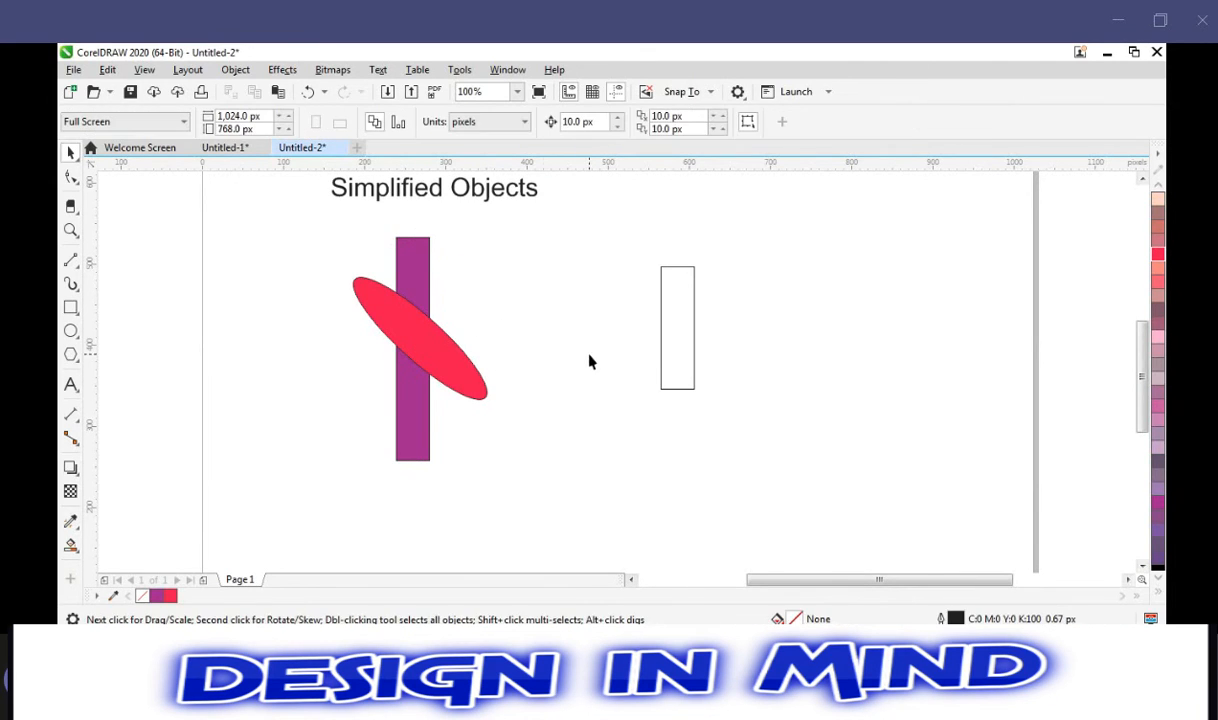
click(409, 334)
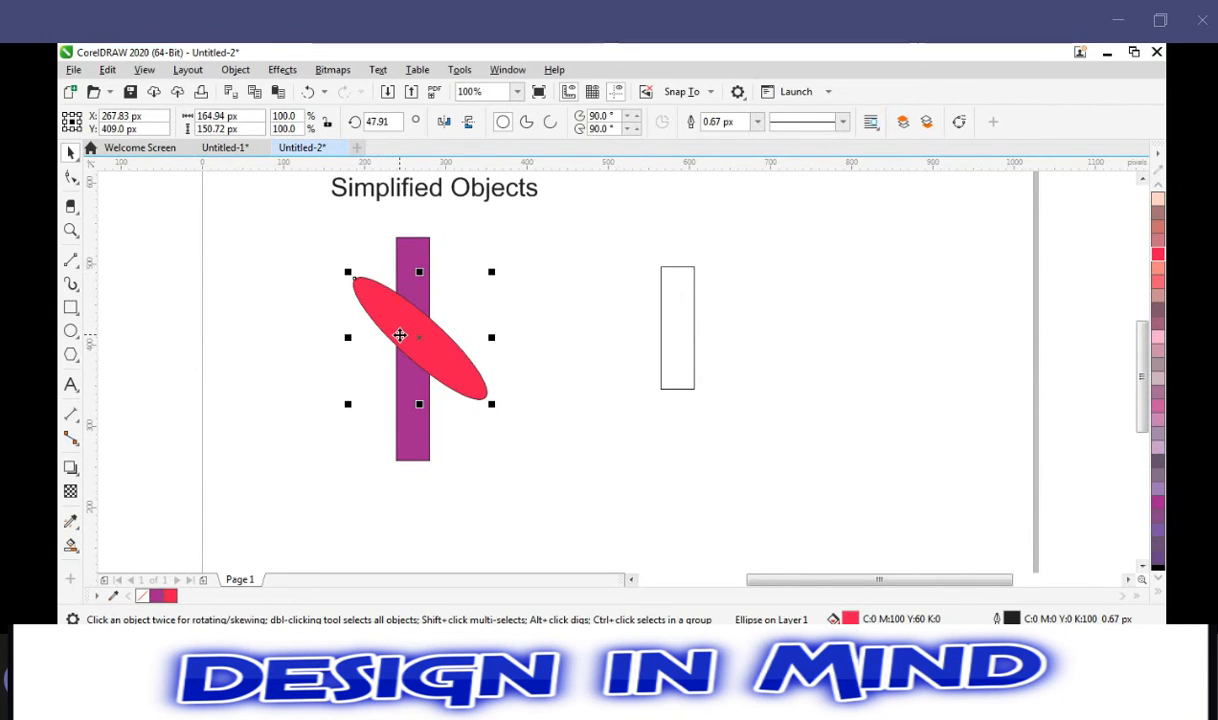
shift+click(409, 253)
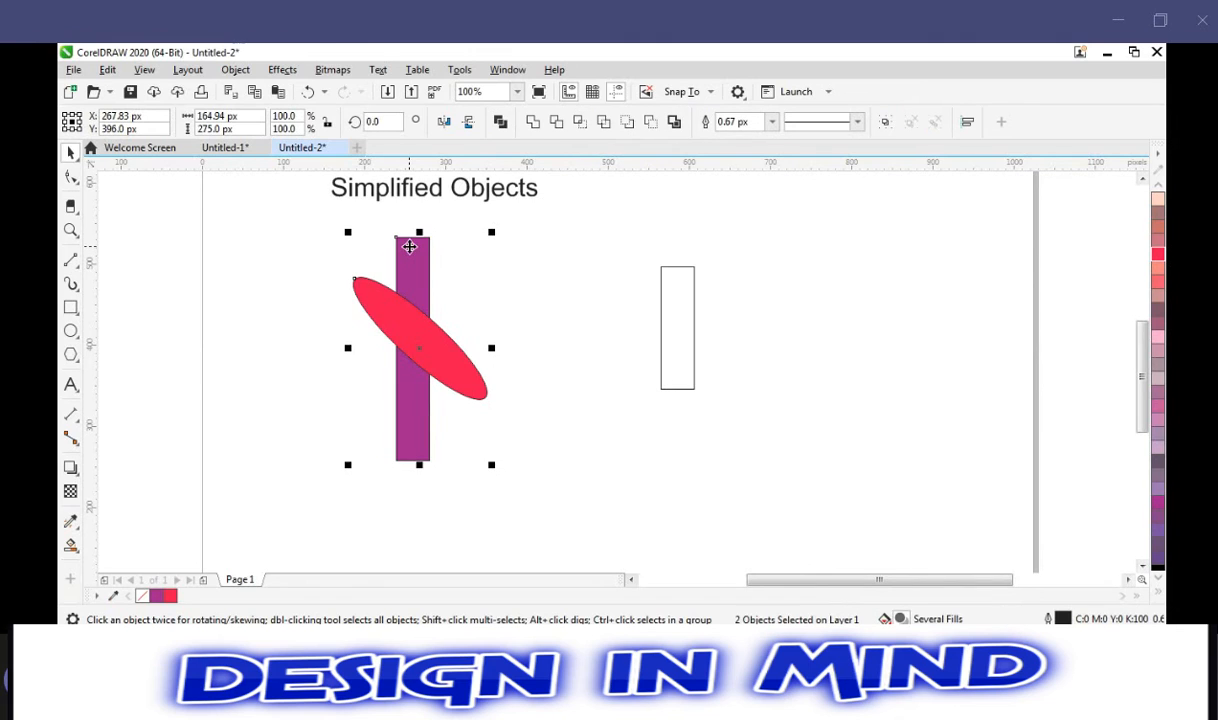
shift+click(681, 329)
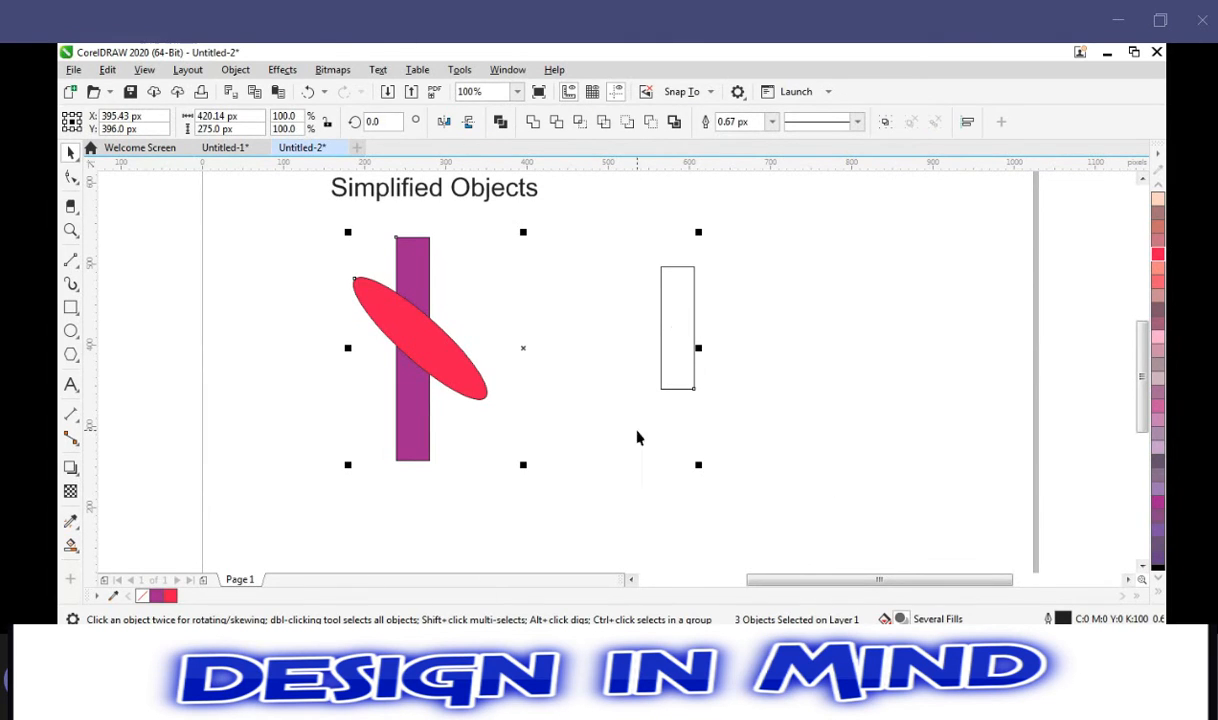
click(913, 345)
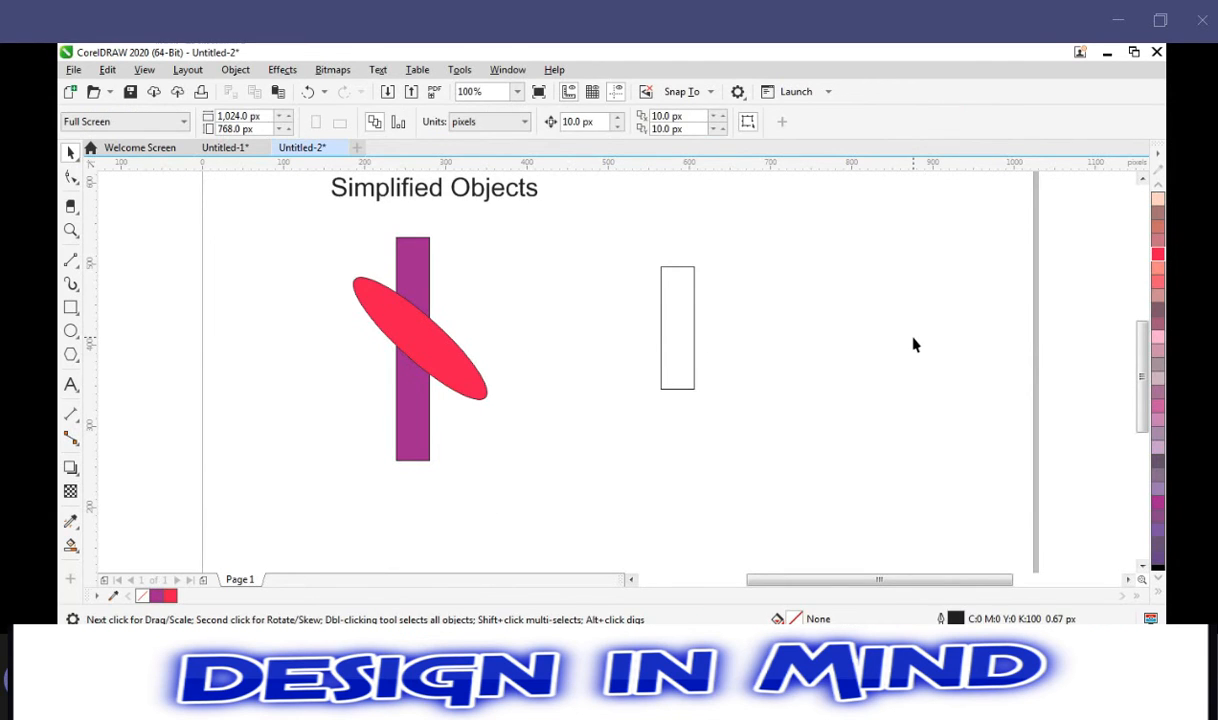
Fill the small unfilled rectangle with pink C:20 M:80 Y:0 K:0.
click(676, 303)
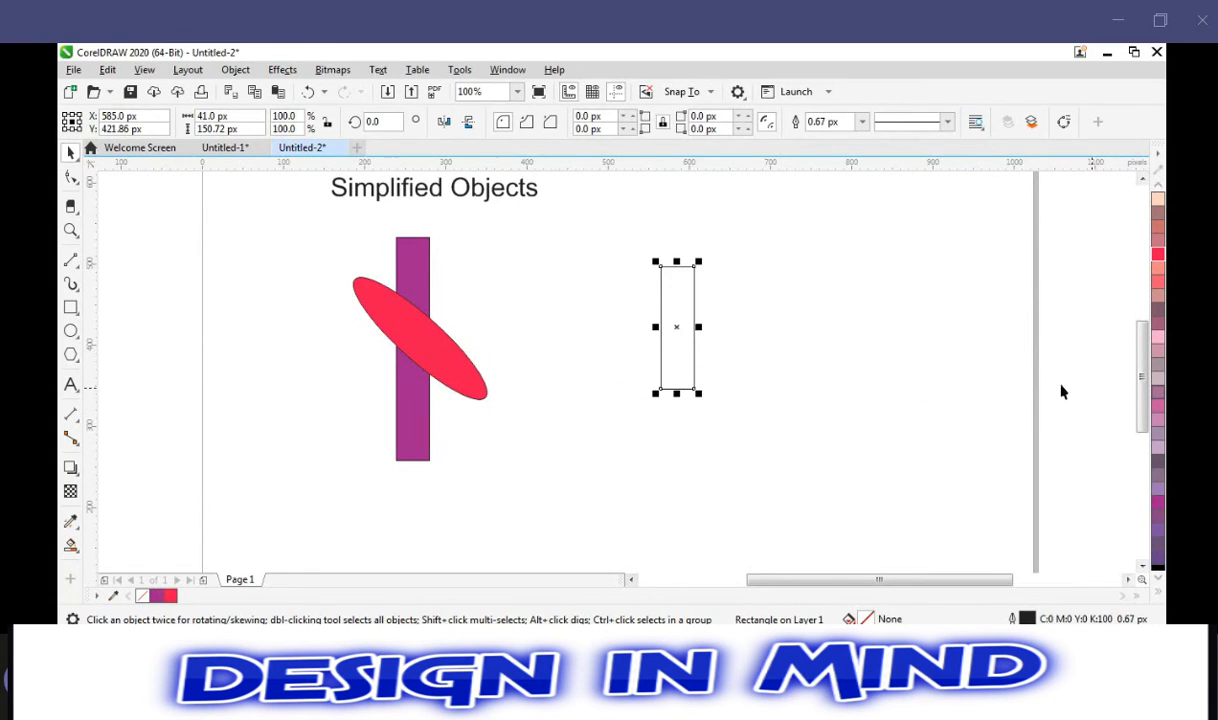
click(1158, 405)
click(827, 316)
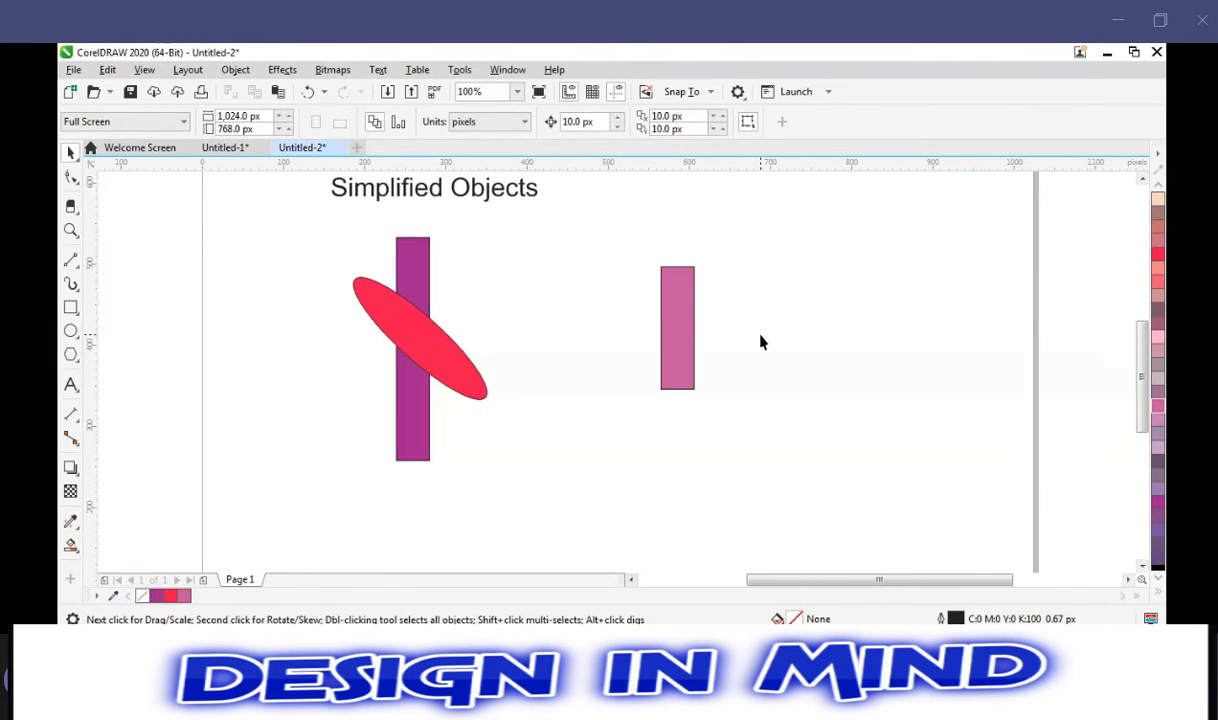
Try rotating and moving the pink rectangle, and undo those changes.
click(670, 318)
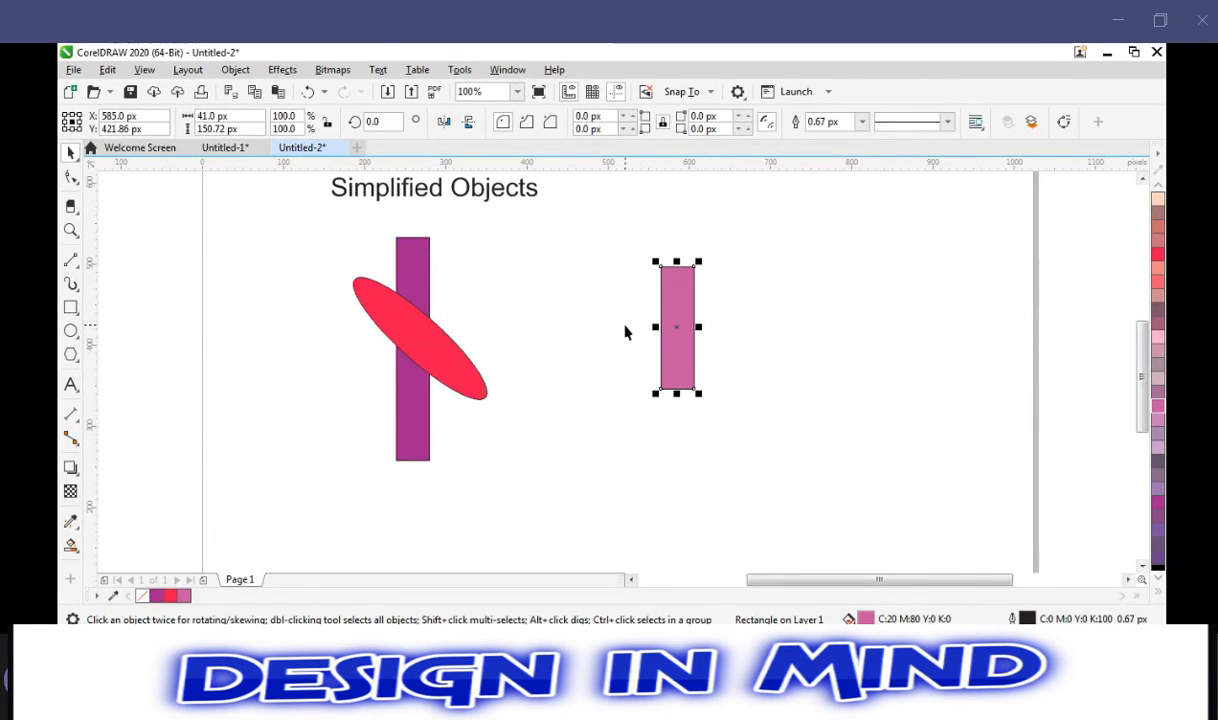
click(676, 290)
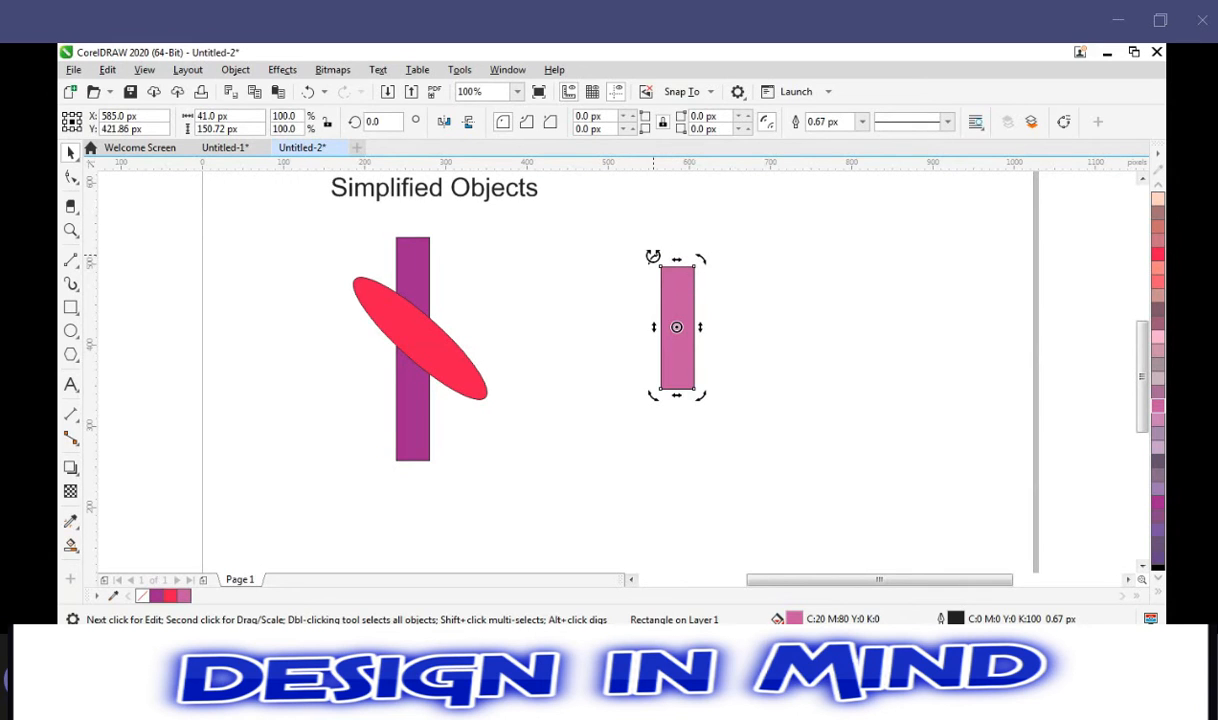
drag(647, 258, 678, 326)
mouse_move(651, 261)
mouse_down()
mouse_move(631, 323)
mouse_move(688, 326)
mouse_move(673, 305)
mouse_move(680, 372)
mouse_up()
drag(650, 262, 692, 470)
drag(732, 406, 732, 350)
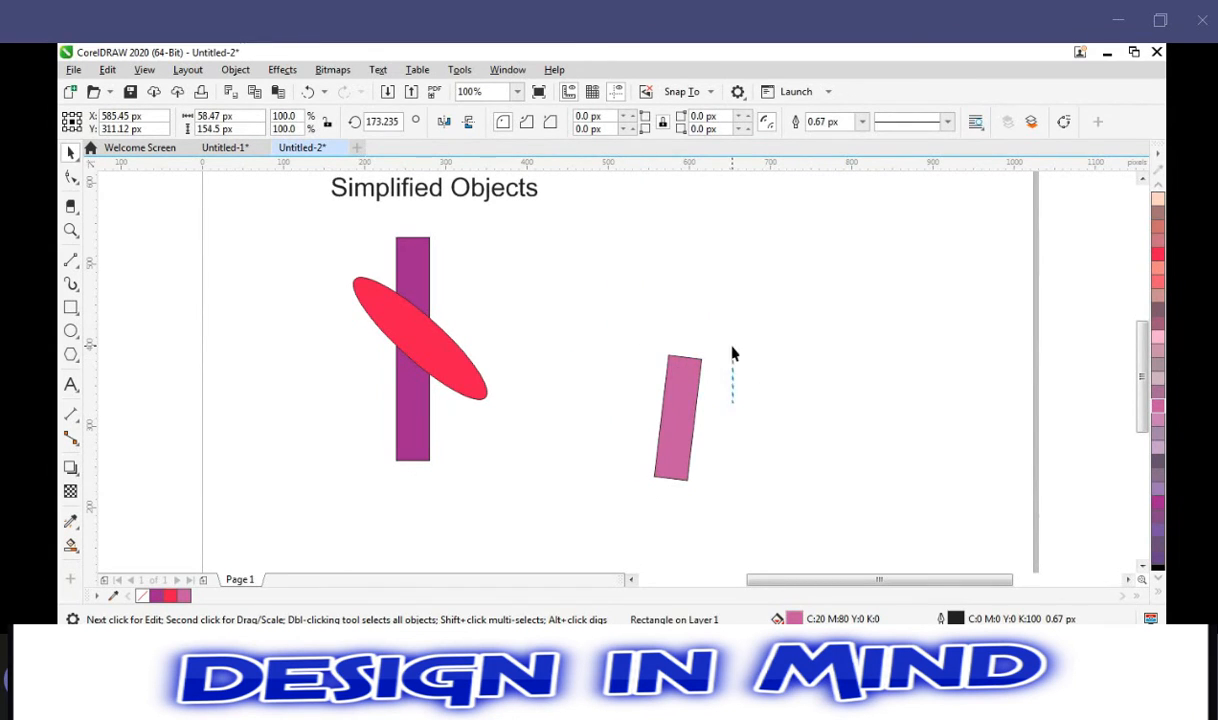
click(677, 450)
key(ctrl+z)
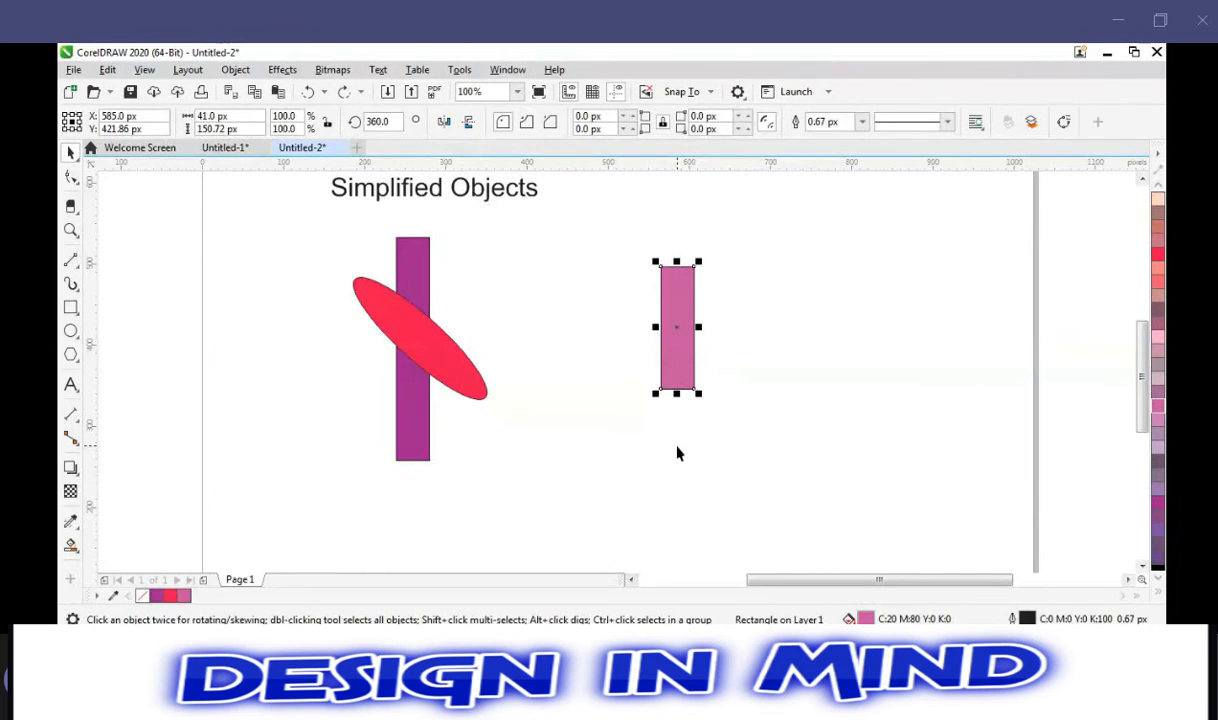
Move the pink rectangle around the page and place its centre at about X 610, Y 396 px.
drag(680, 348, 550, 386)
click(666, 484)
drag(666, 484, 847, 300)
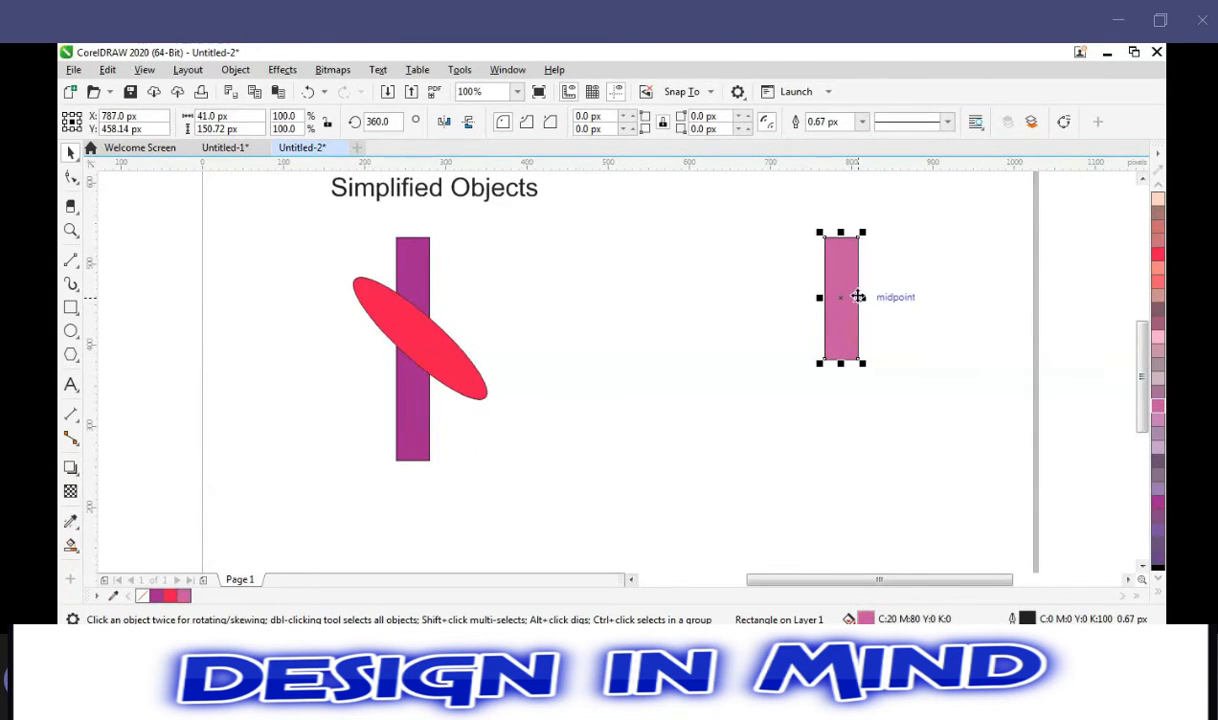
drag(848, 283, 706, 336)
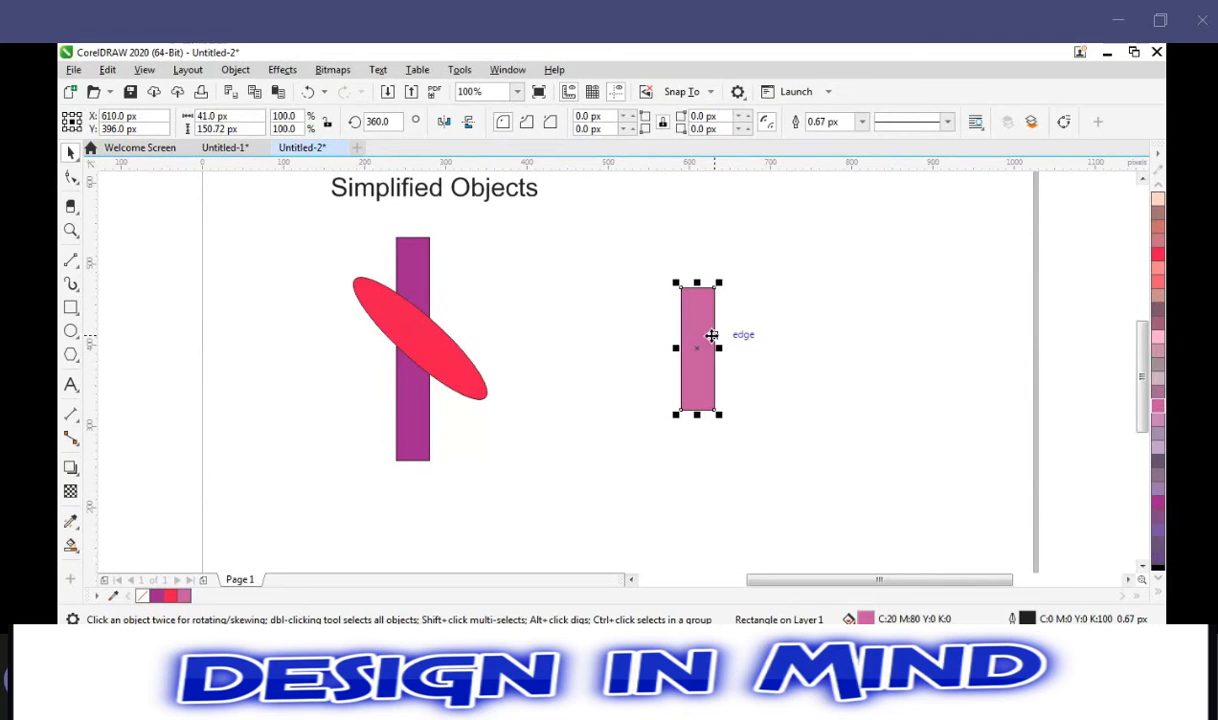
Draw a rectangle about 235 by 220 px right of the pink one and fill it with C:60 M:80 Y:0 K:0.
key(F6)
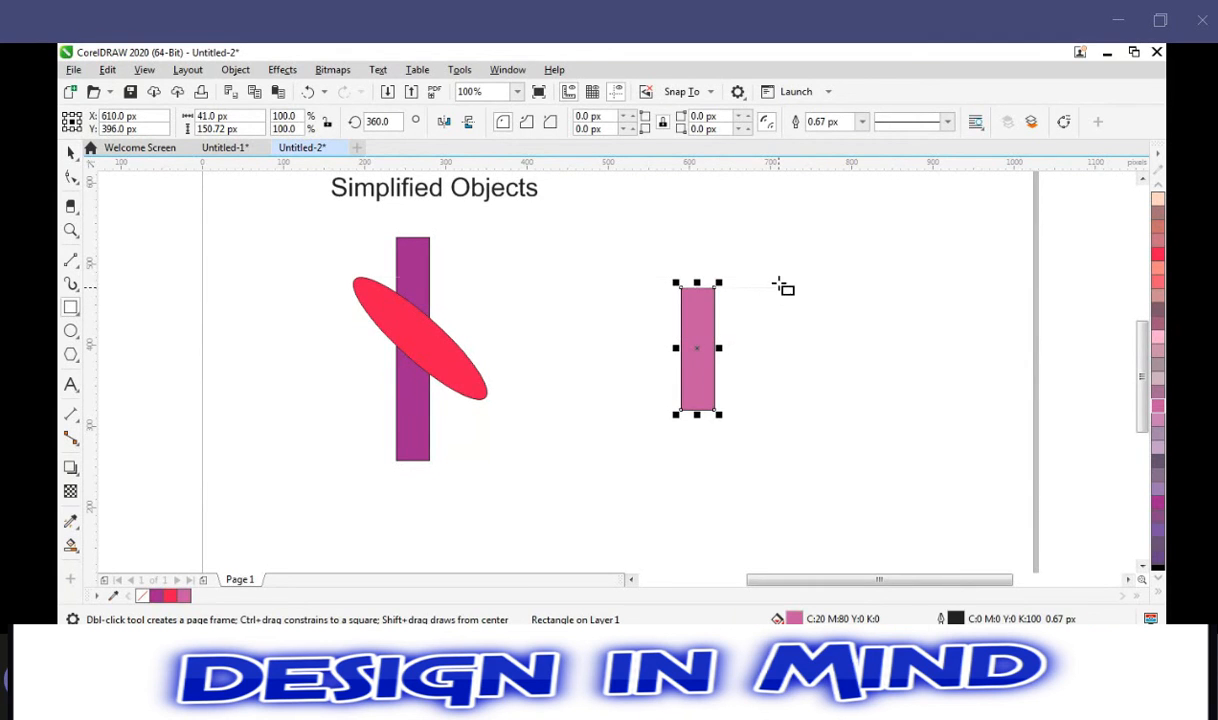
mouse_move(776, 296)
mouse_down()
mouse_move(753, 372)
mouse_move(873, 454)
mouse_move(970, 477)
mouse_up()
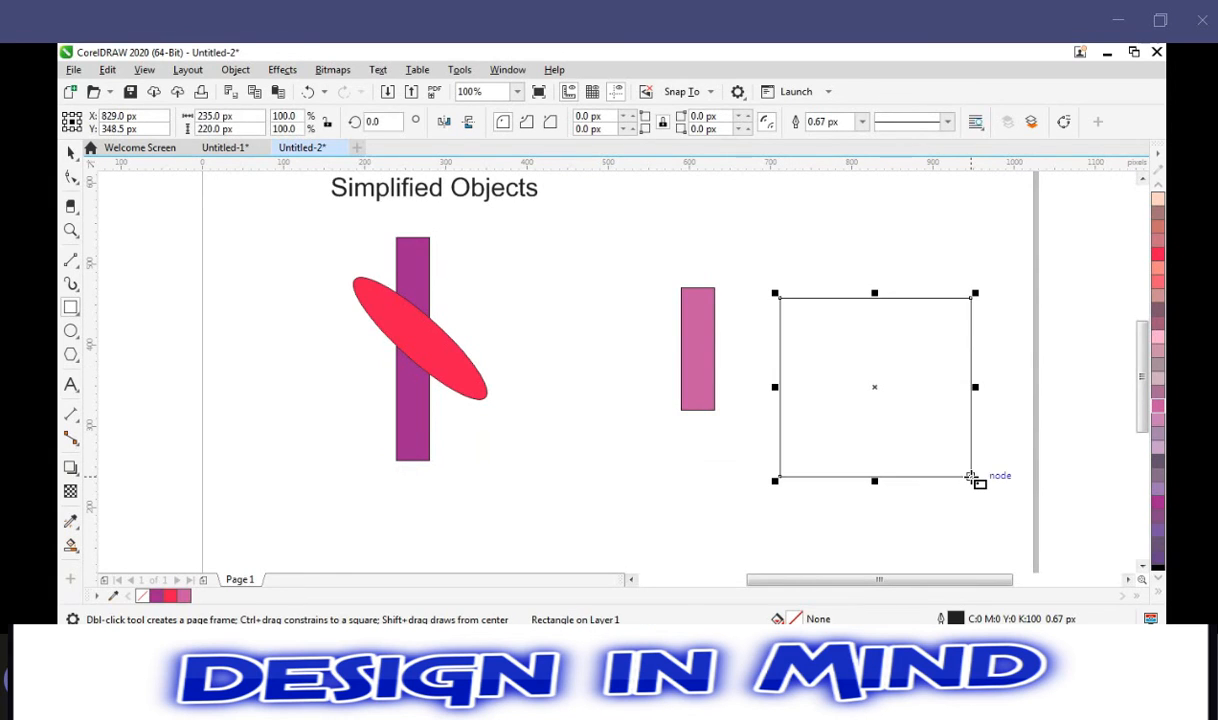
click(1158, 531)
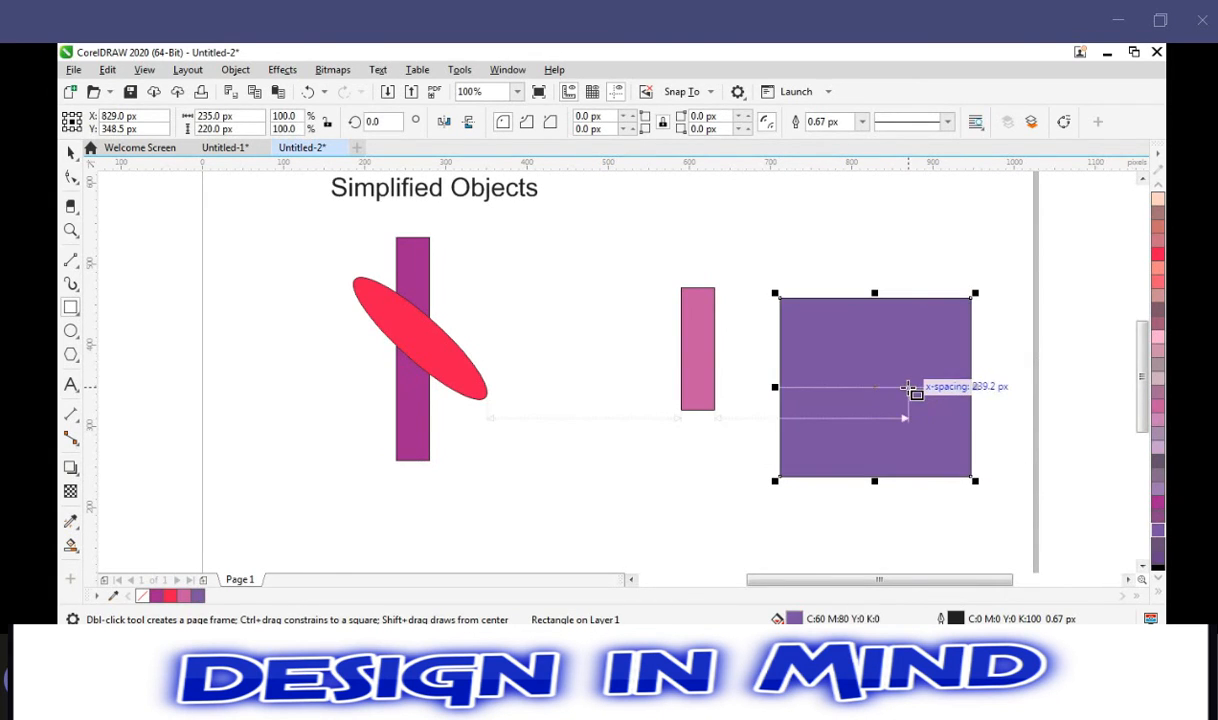
Move the large purple rectangle against the pink one and rotate it to about 32 degrees so its corner overlaps the pink rectangle.
key(space)
drag(907, 387, 845, 358)
click(745, 338)
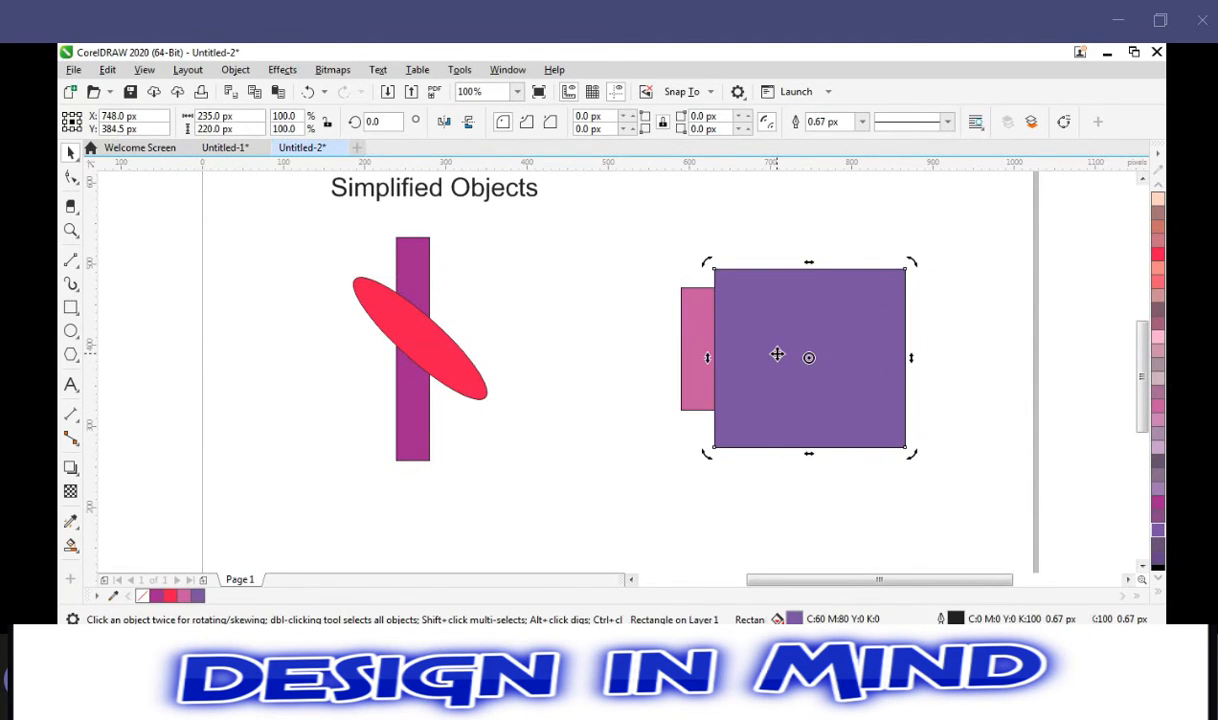
drag(706, 262, 633, 331)
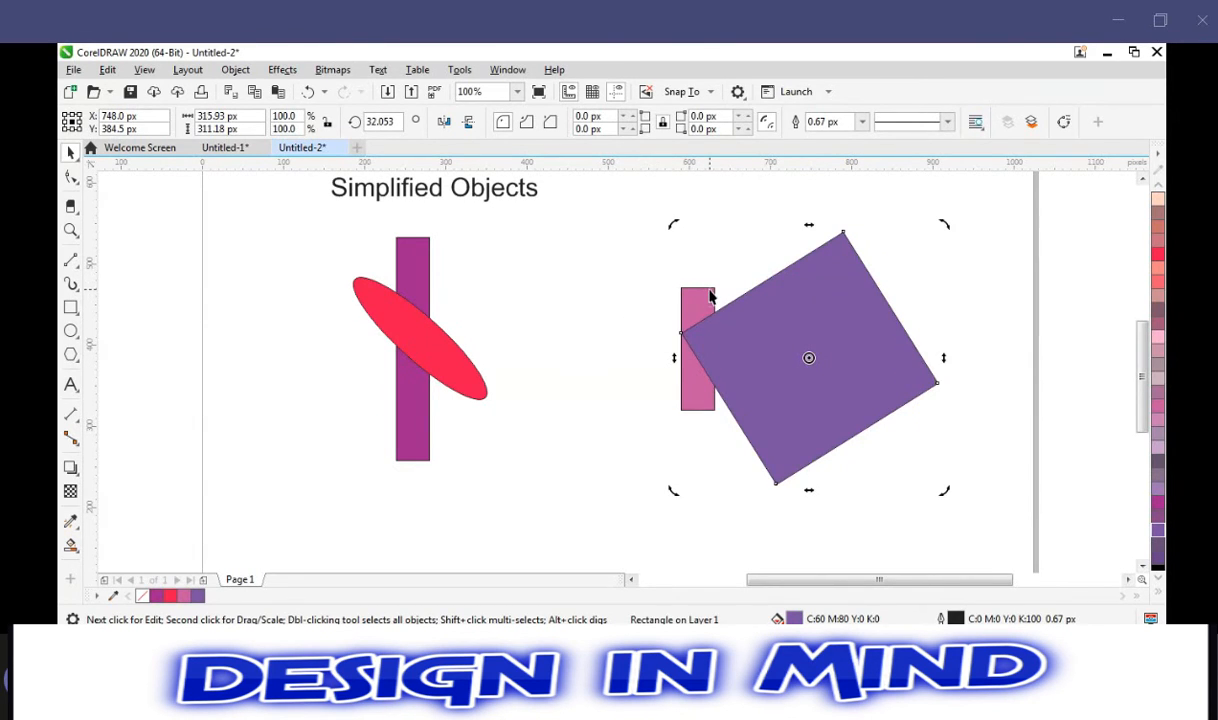
click(595, 367)
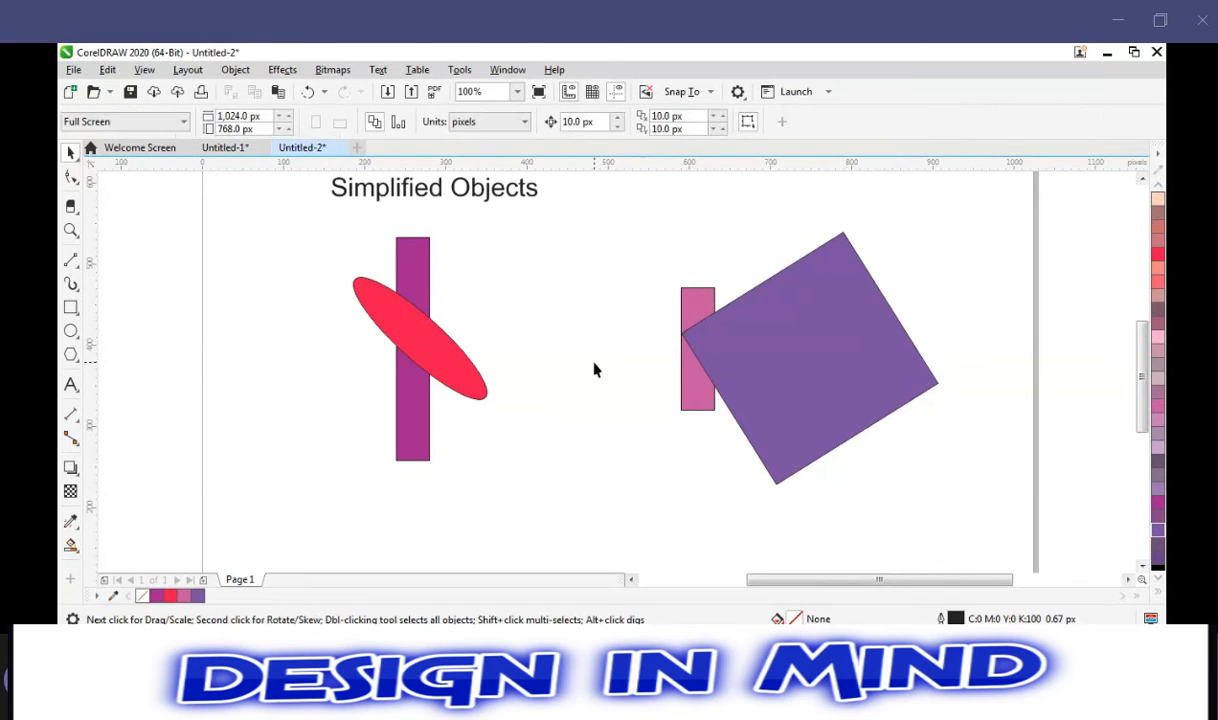
click(697, 307)
shift+click(841, 343)
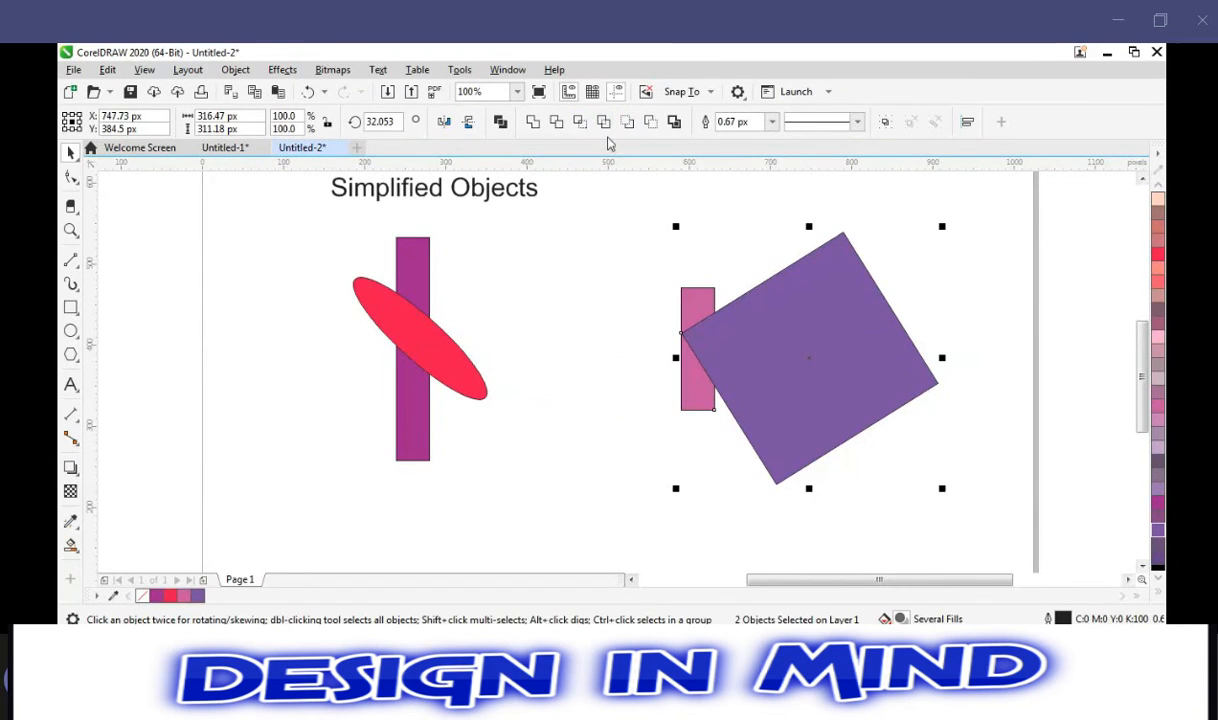
click(658, 228)
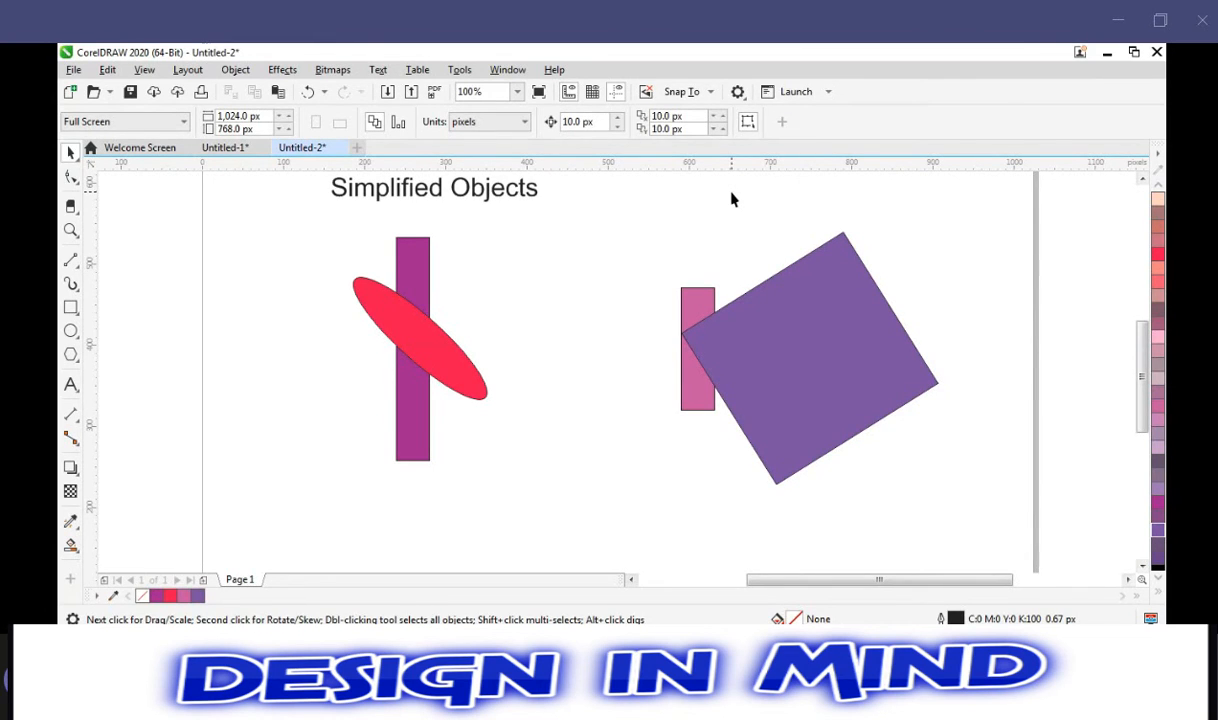
Add the 24 pt Arial caption "Front Minus Back" above the overlapping pink and purple rectangles, correcting the misplaced letters.
key(F8)
click(700, 208)
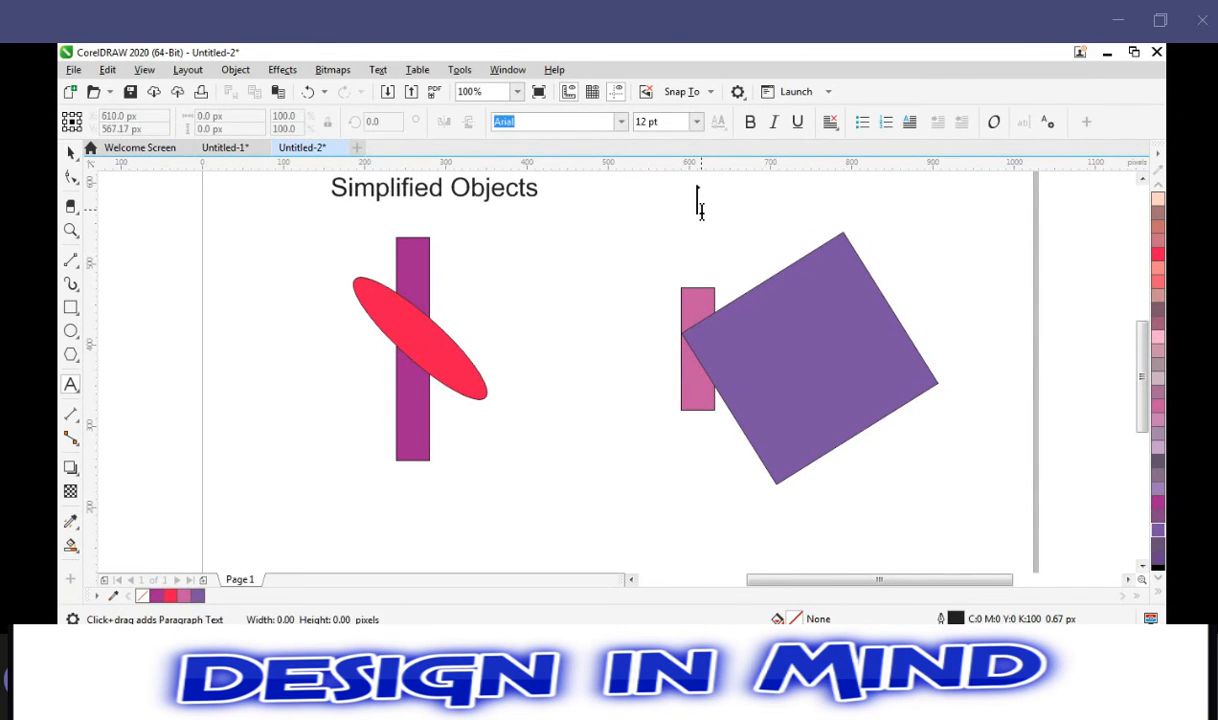
text(Fro)
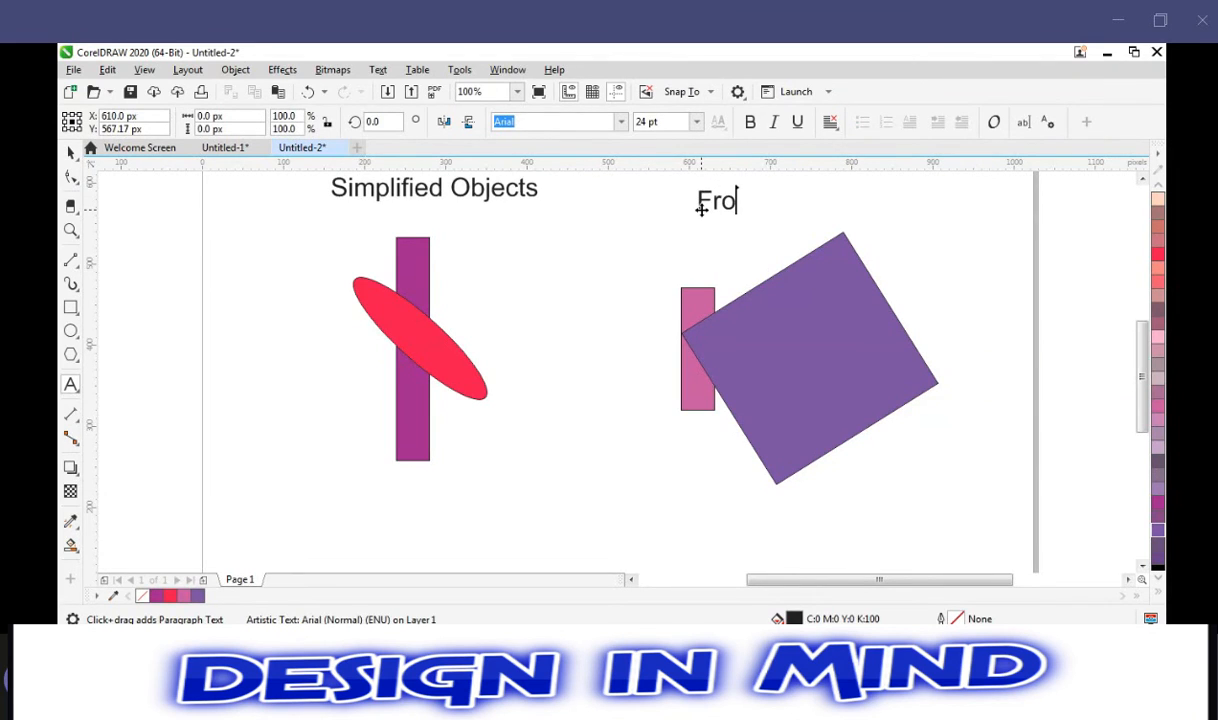
text(nt Mi)
click(701, 209)
text(nus Back)
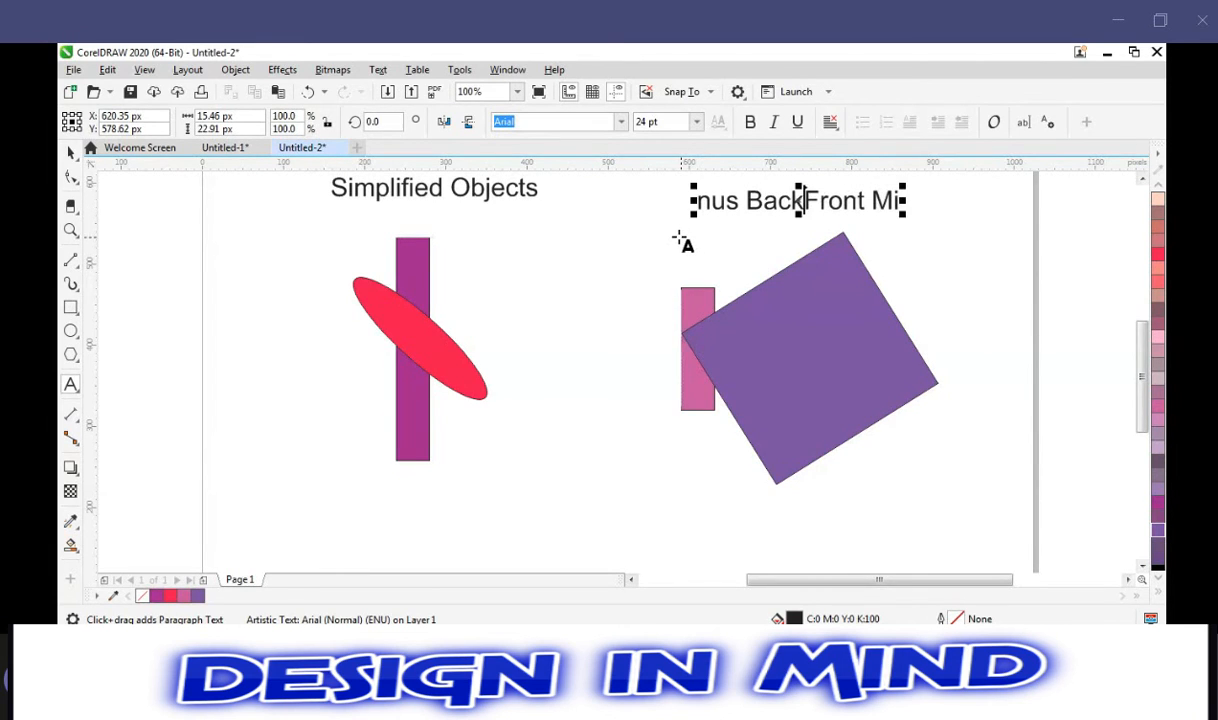
key(BackSpace)
key(BackSpace)
key(BackSpace)
key(BackSpace)
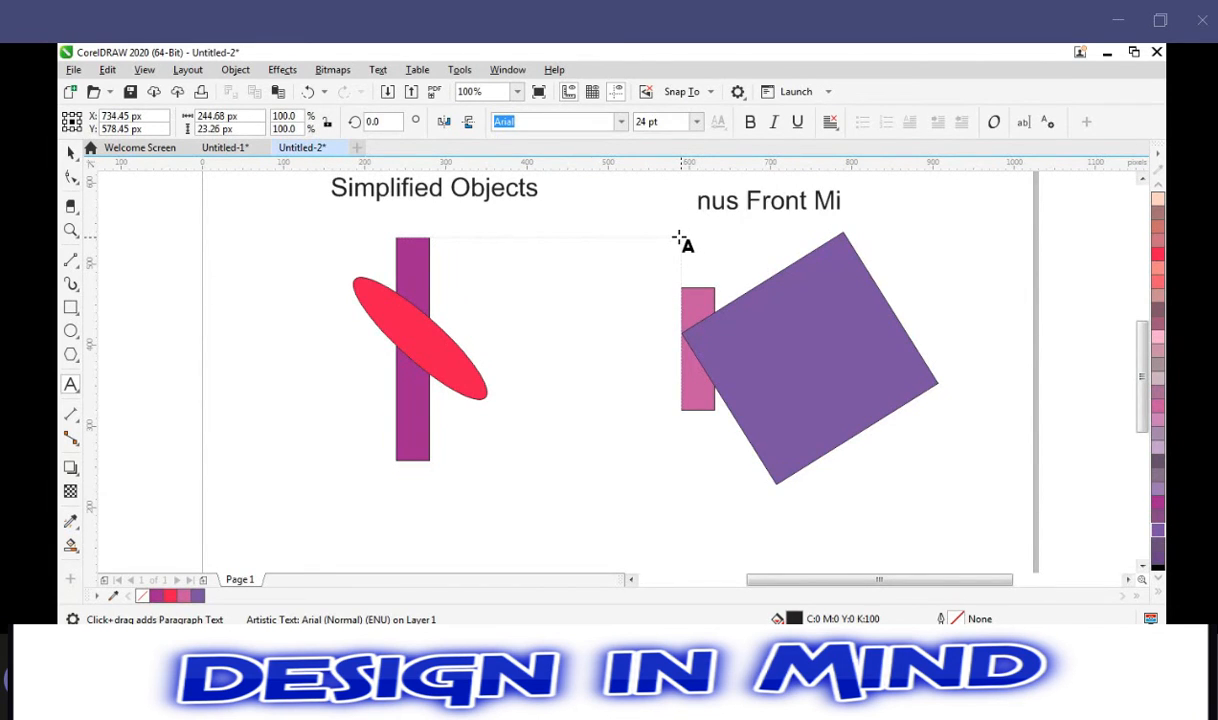
key(BackSpace)
key(BackSpace)
key(BackSpace)
key(BackSpace)
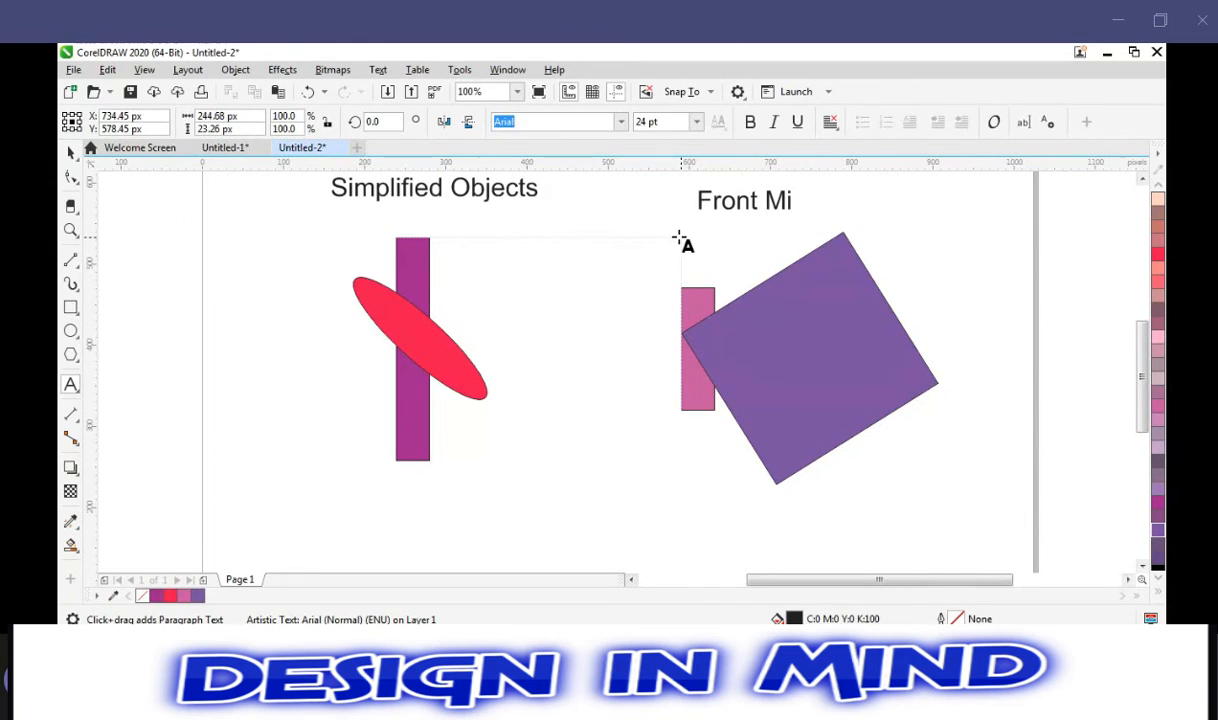
text(nus Back)
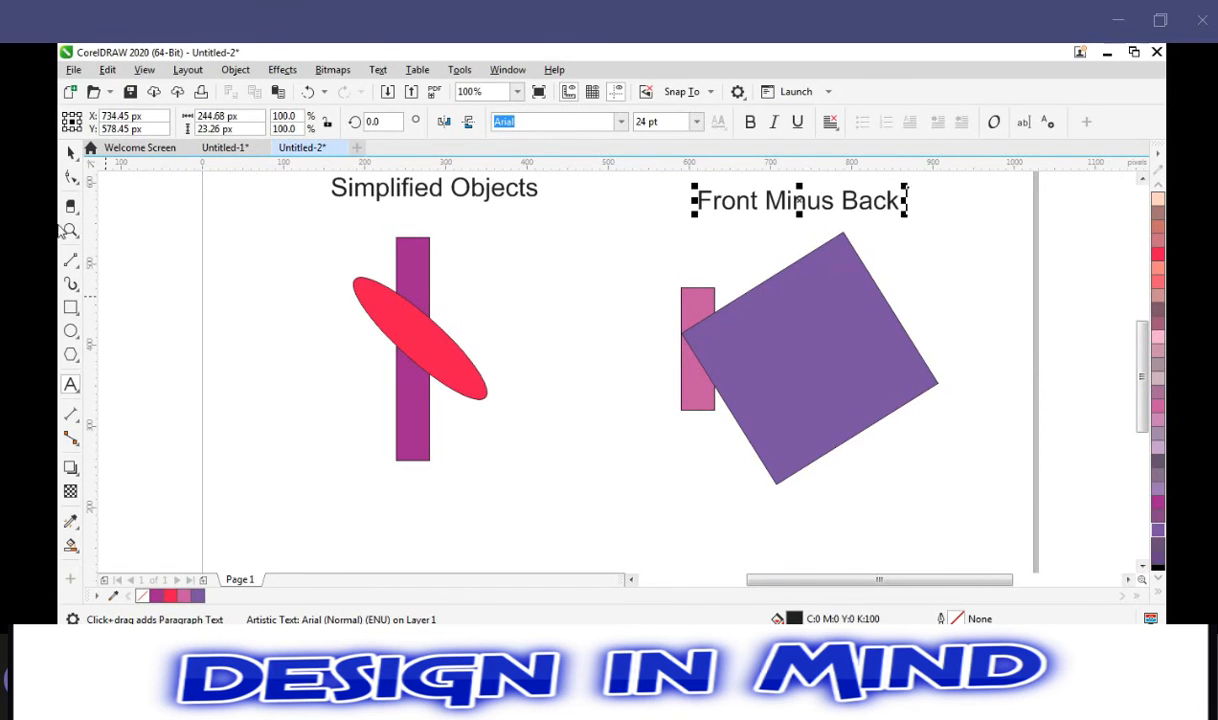
click(71, 151)
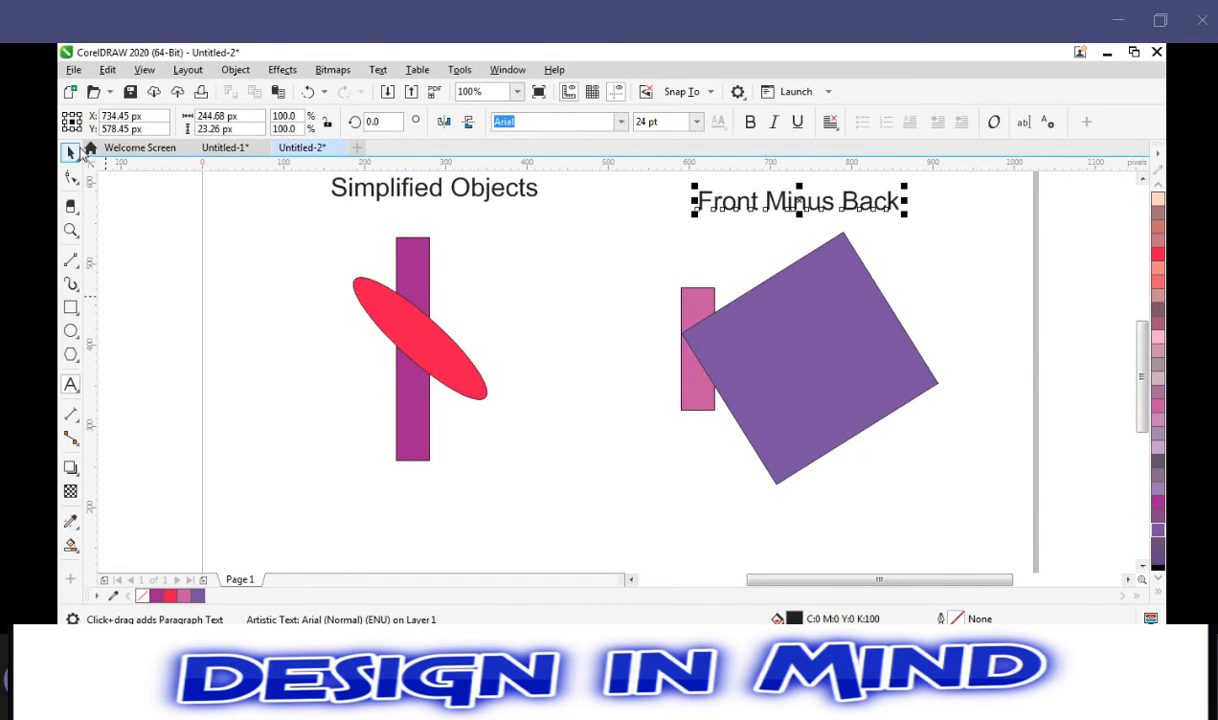
Try Front Minus Back on the pink and purple rectangles, and undo it.
click(708, 300)
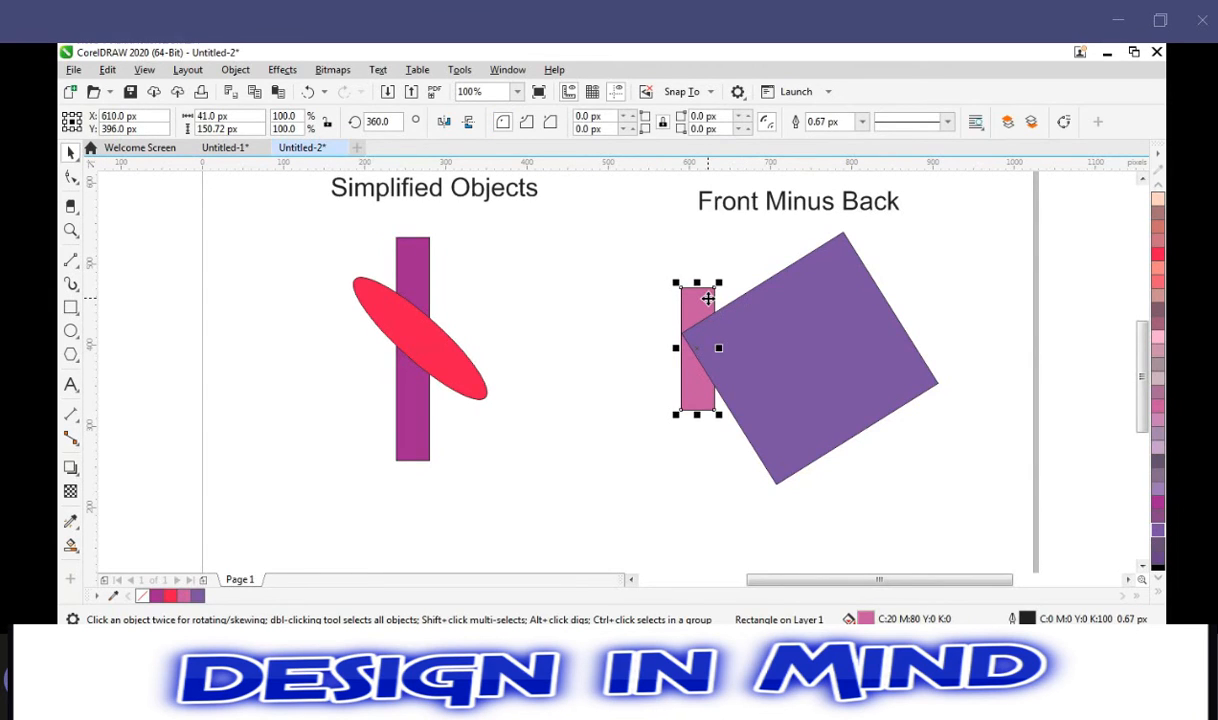
shift+click(788, 318)
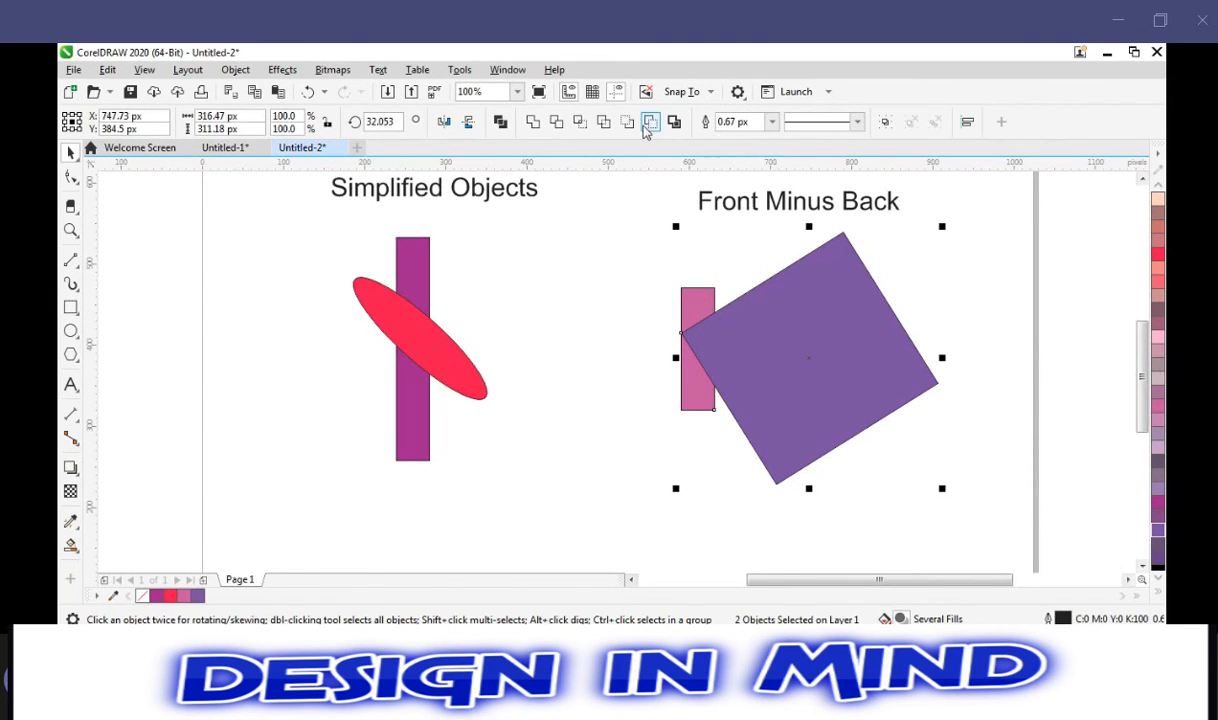
click(627, 122)
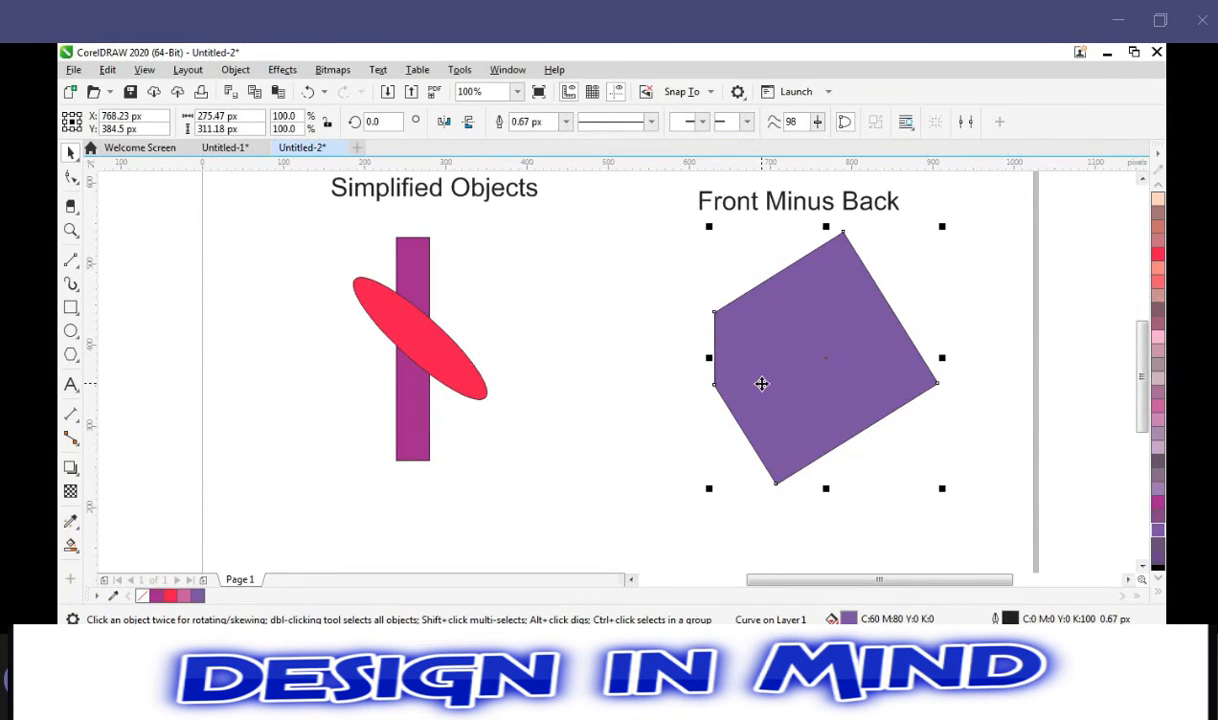
key(ctrl+z)
Stretch the pink rectangle to about 259 px high and centre it behind the purple one at about X 677, Y 388 px.
click(644, 345)
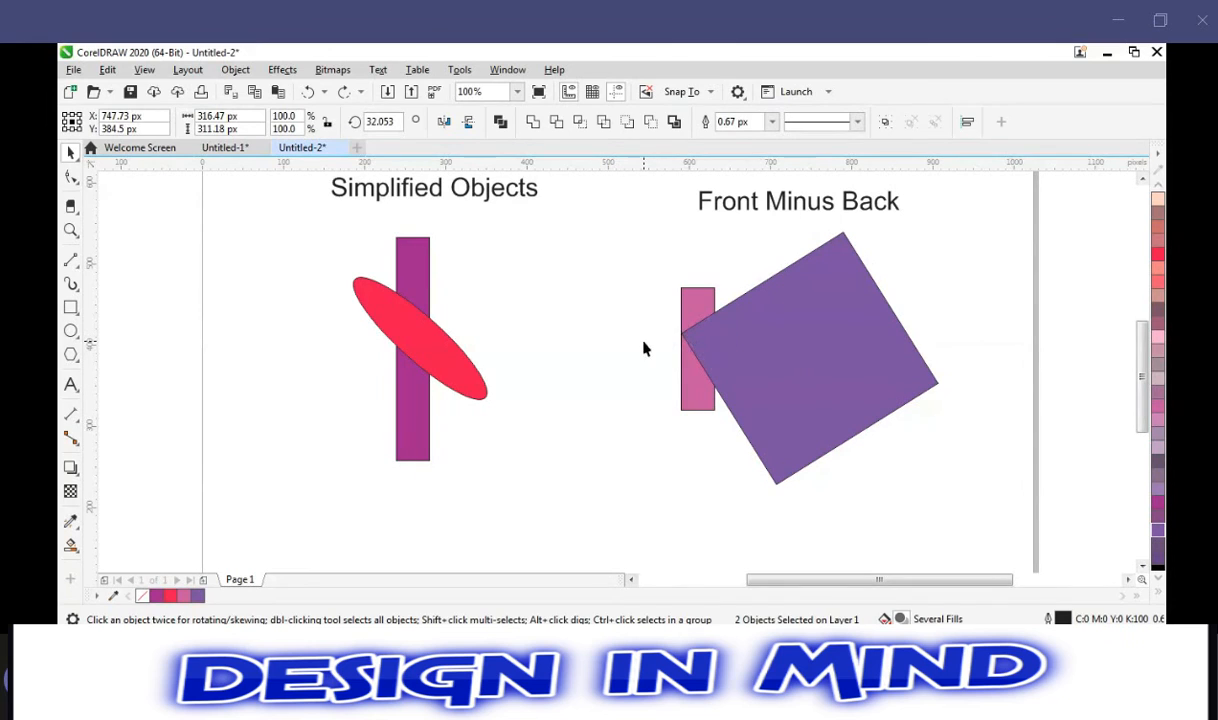
click(692, 301)
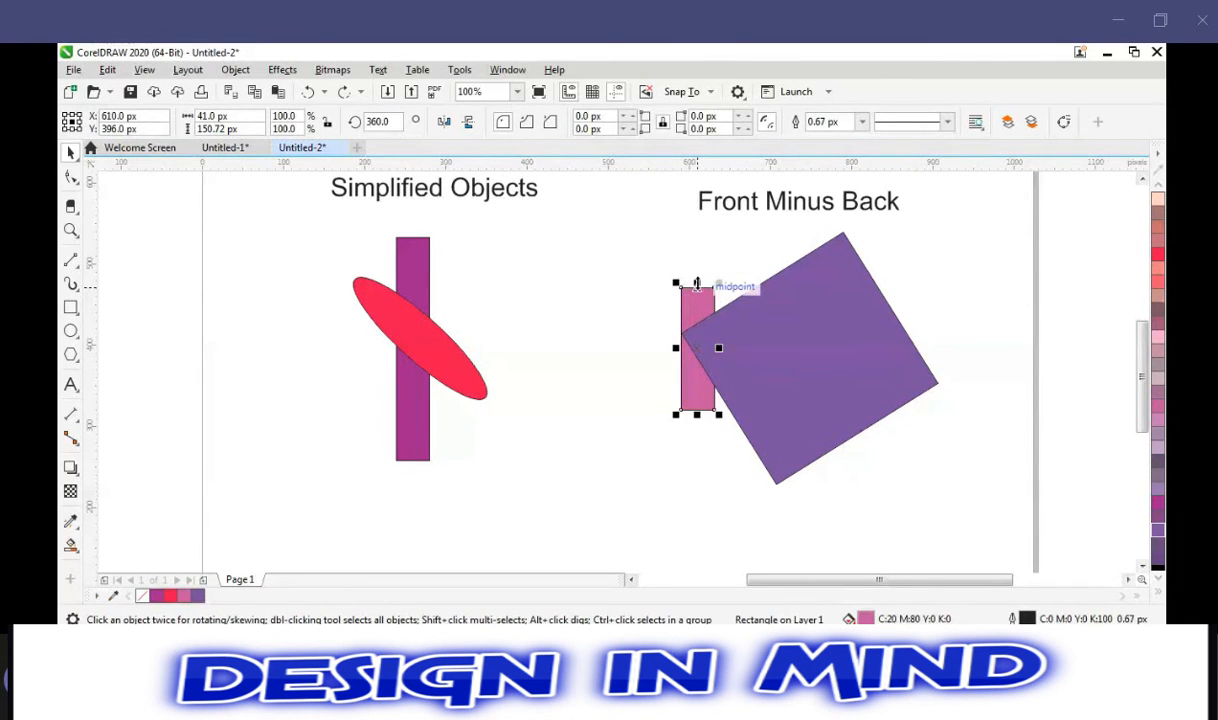
drag(697, 284, 750, 242)
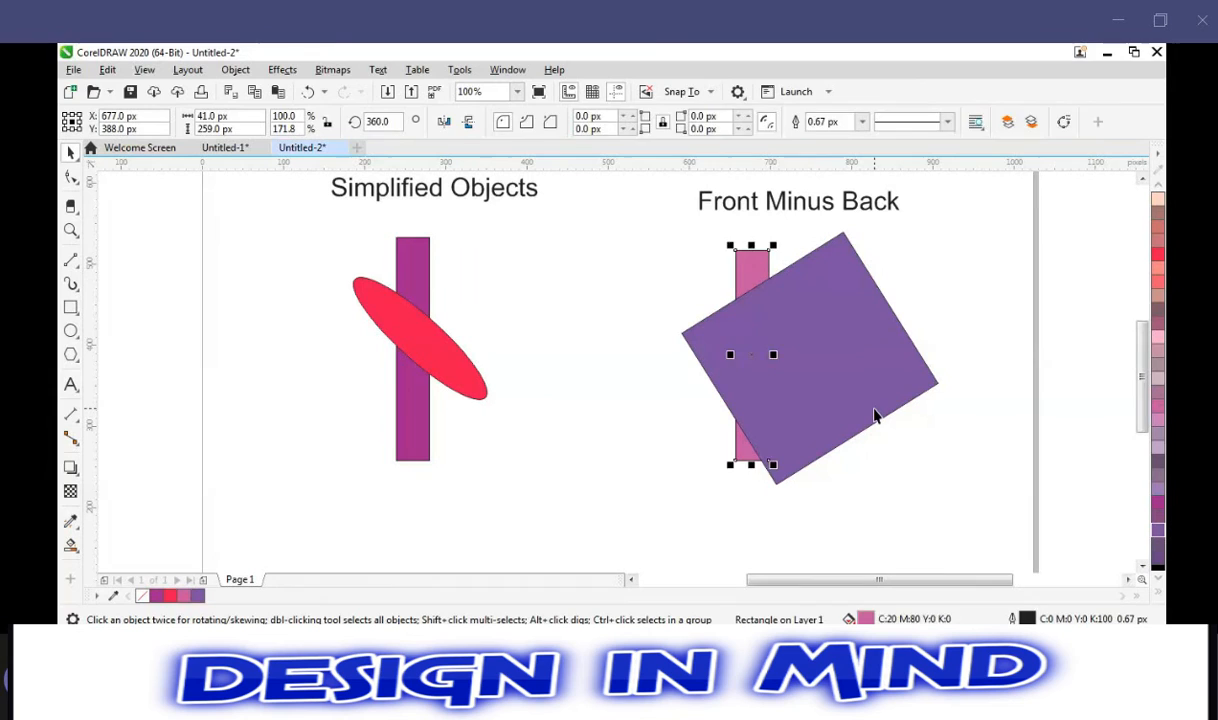
Subtract the lengthened pink rectangle from the purple one with Front Minus Back, and restore both original shapes.
shift+click(833, 392)
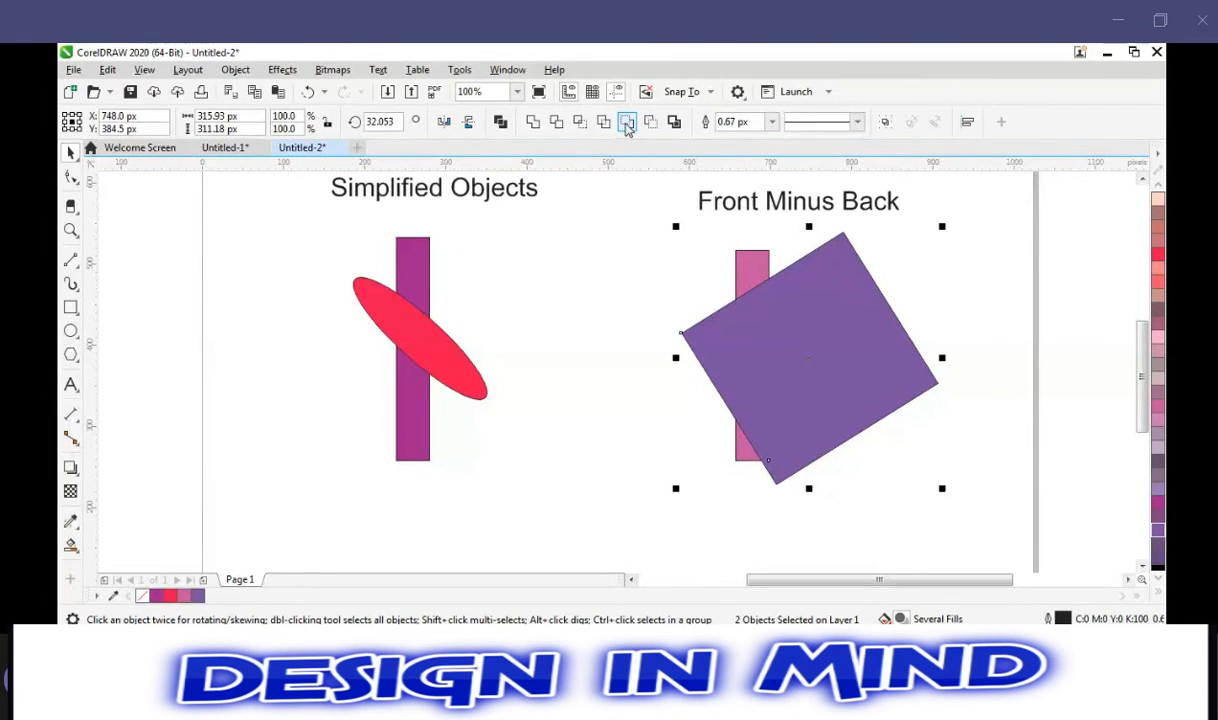
click(627, 124)
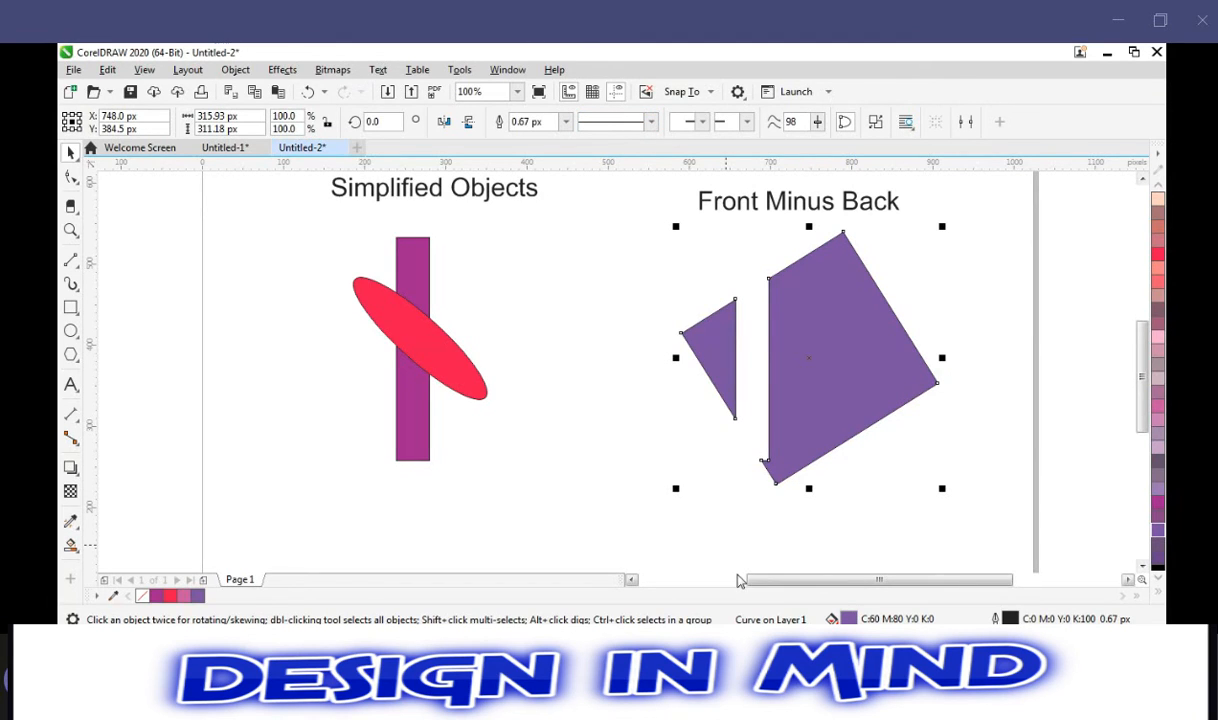
key(ctrl+z)
key(ctrl+z)
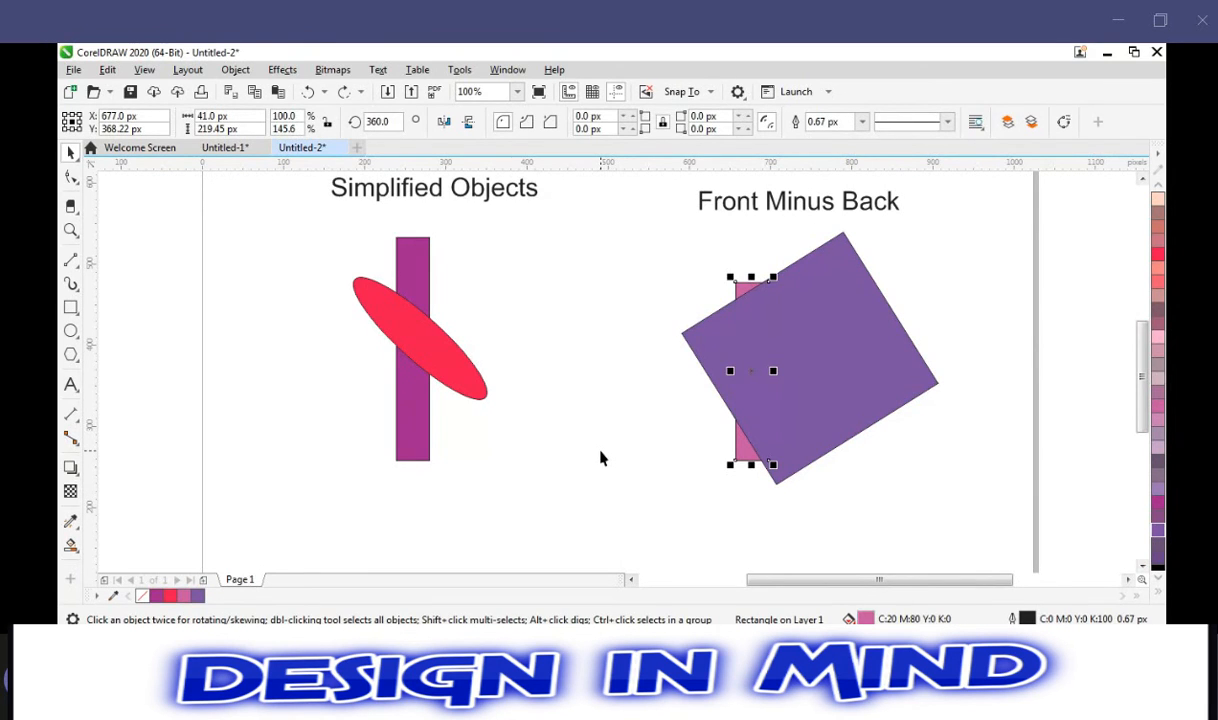
key(ctrl+shift+z)
click(665, 395)
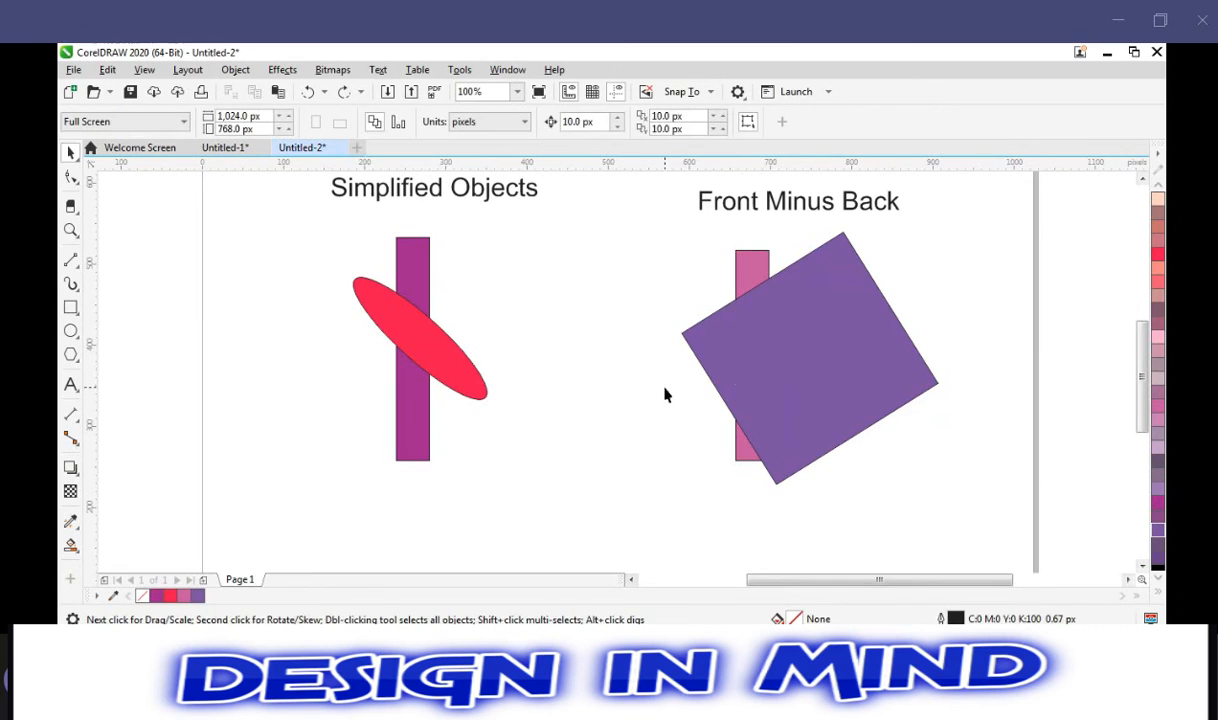
click(754, 276)
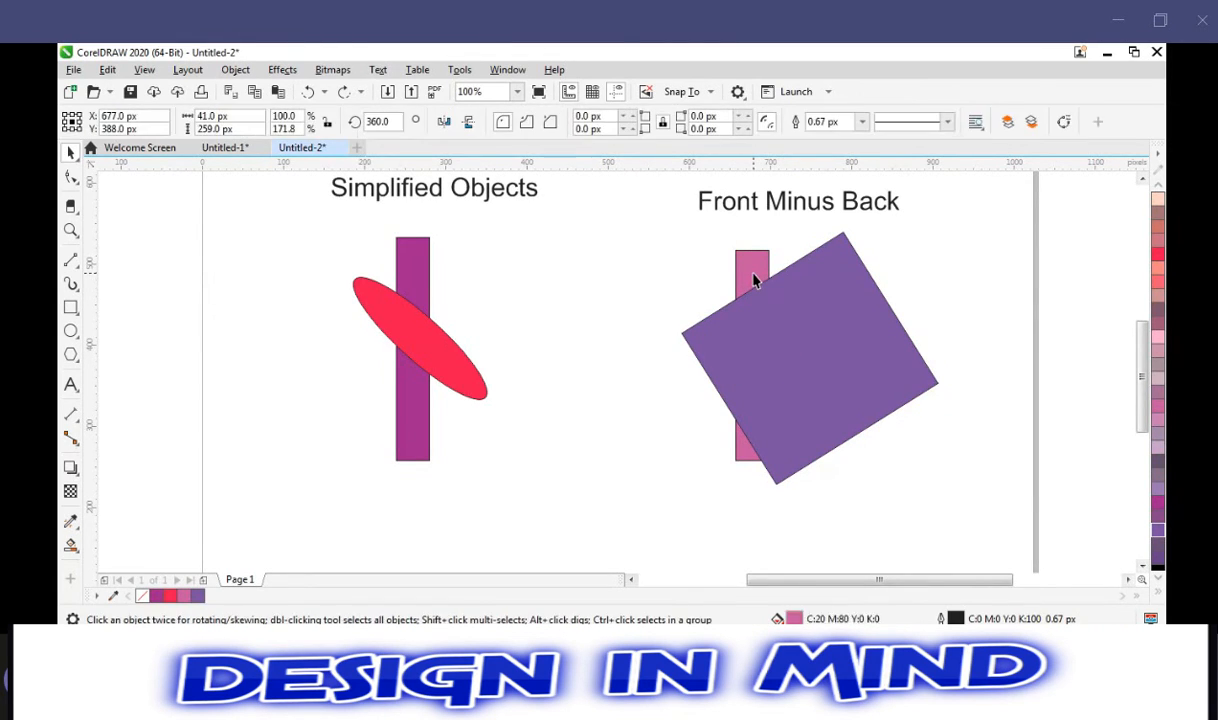
drag(1014, 250, 832, 323)
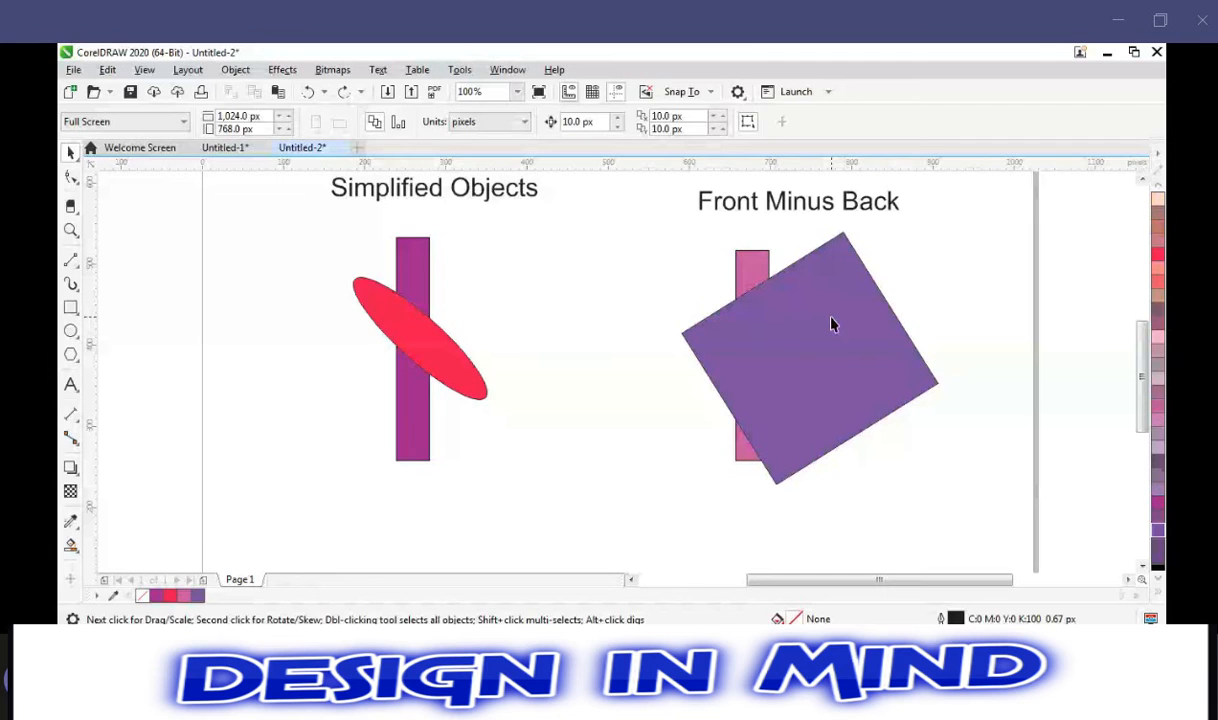
click(831, 323)
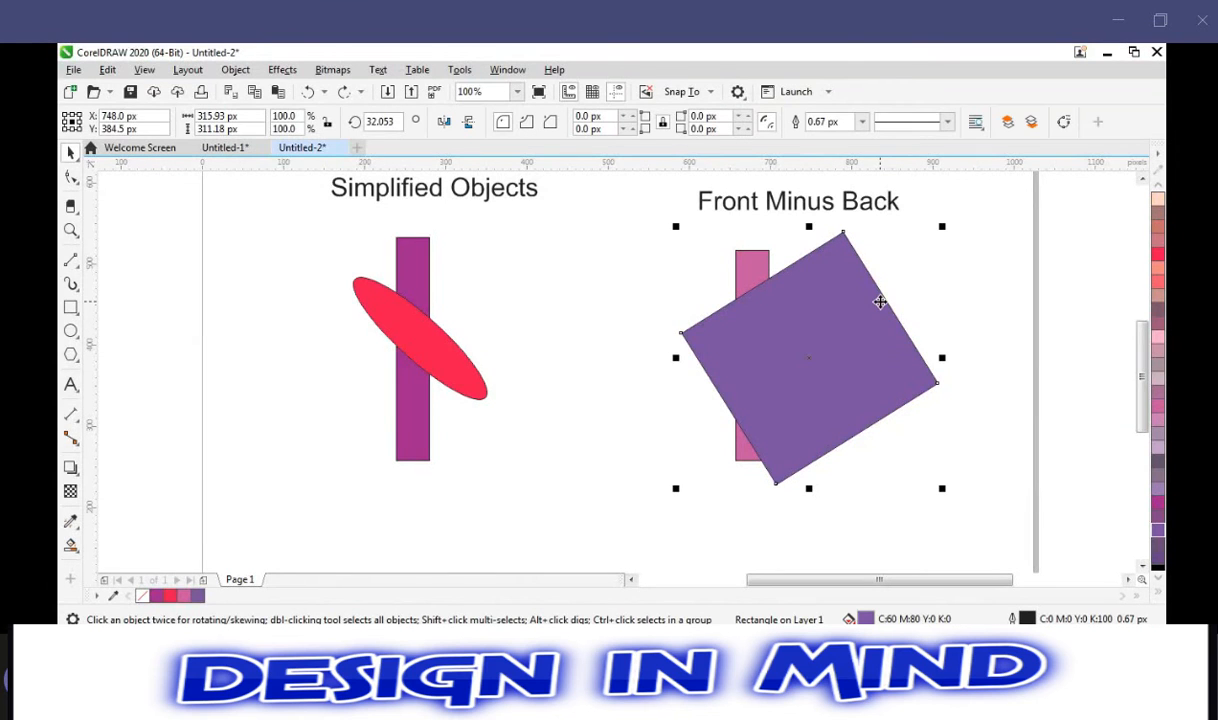
click(532, 412)
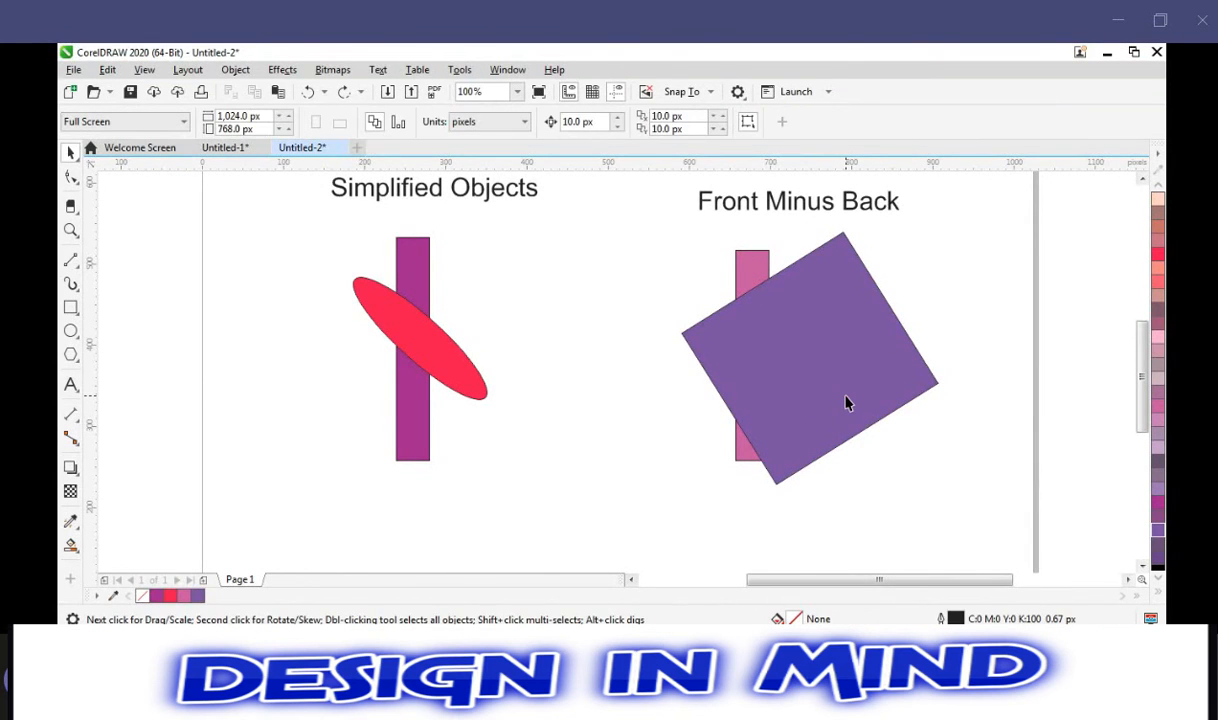
click(846, 398)
click(846, 397)
click(846, 400)
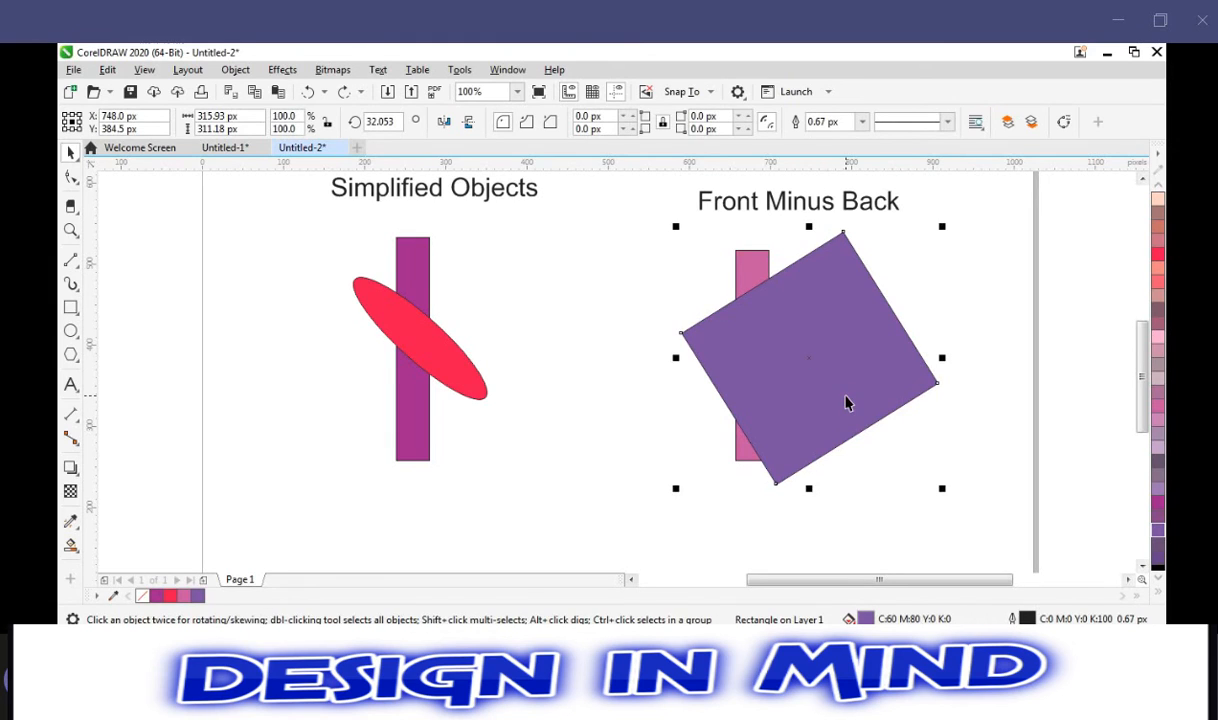
click(536, 405)
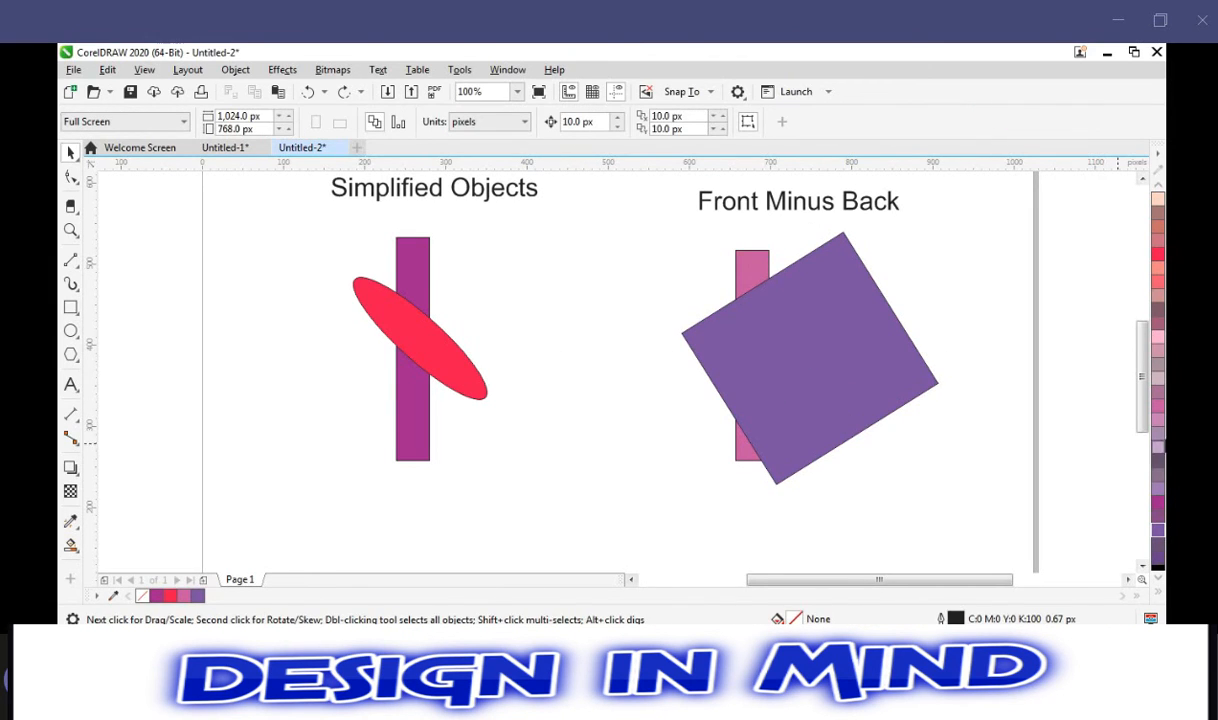
Draw an ellipse about 108 by 125 px near the page's lower-left corner and fill it with C:20 M:40 Y:0 K:60.
drag(1142, 340, 1143, 428)
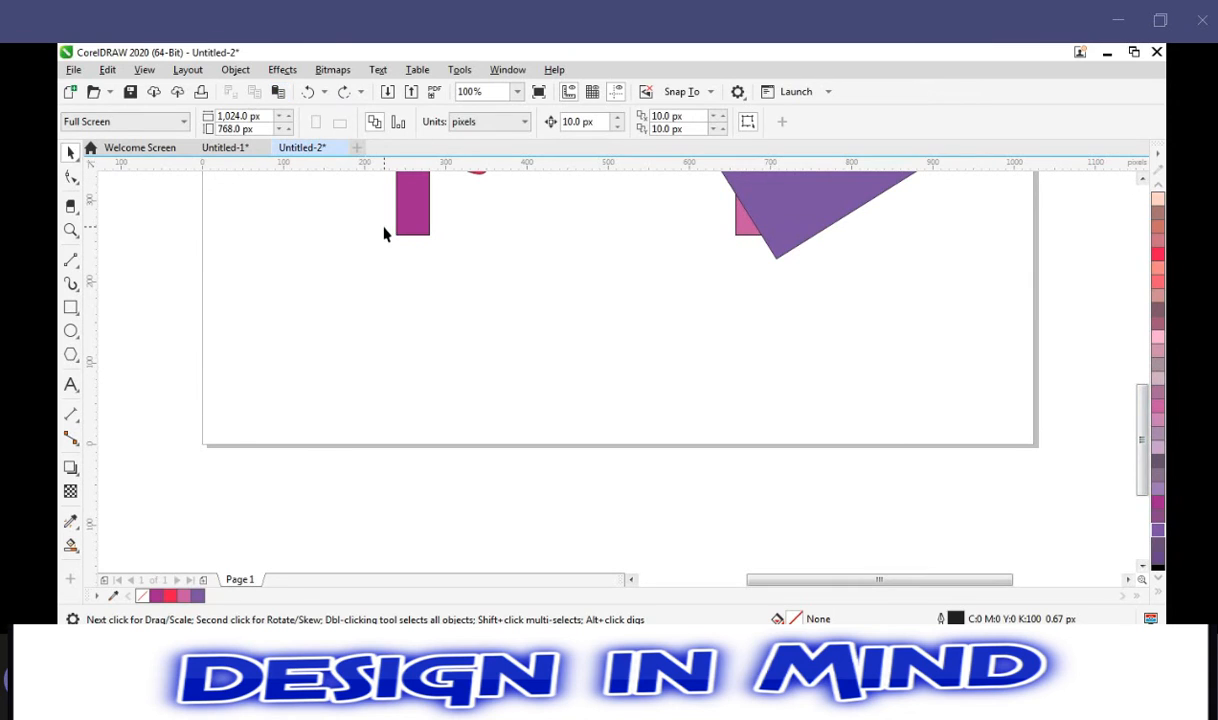
key(F7)
drag(307, 333, 399, 436)
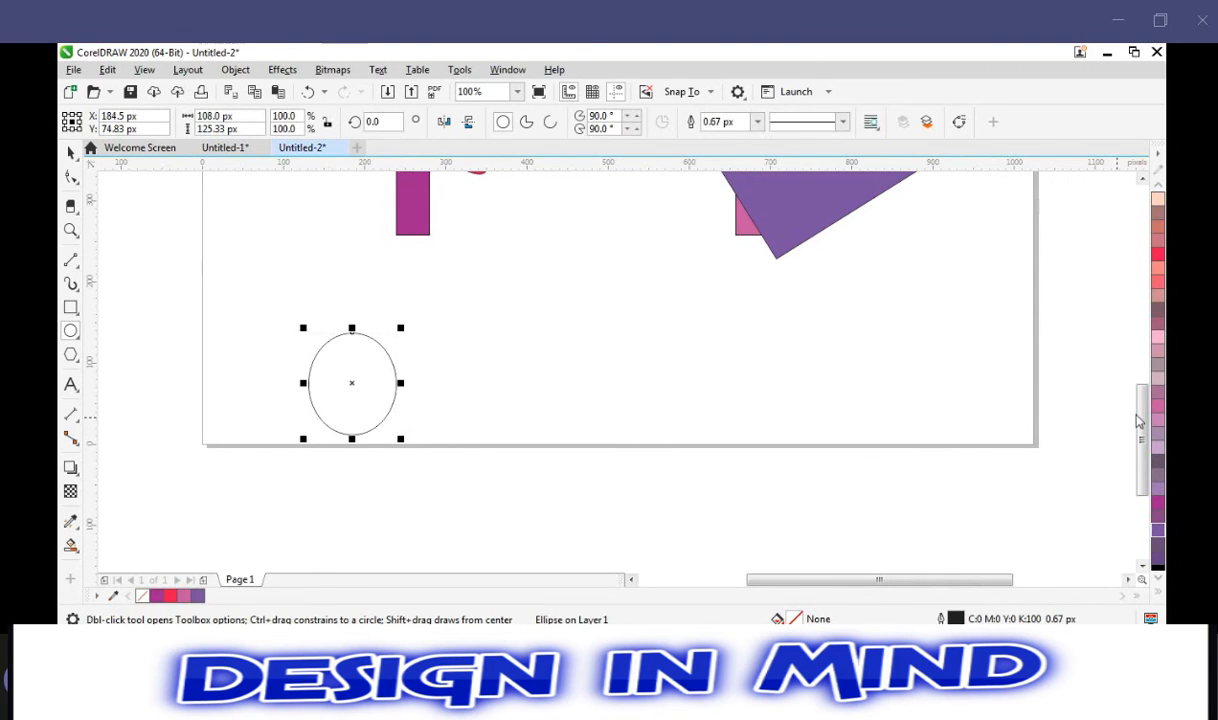
click(1160, 450)
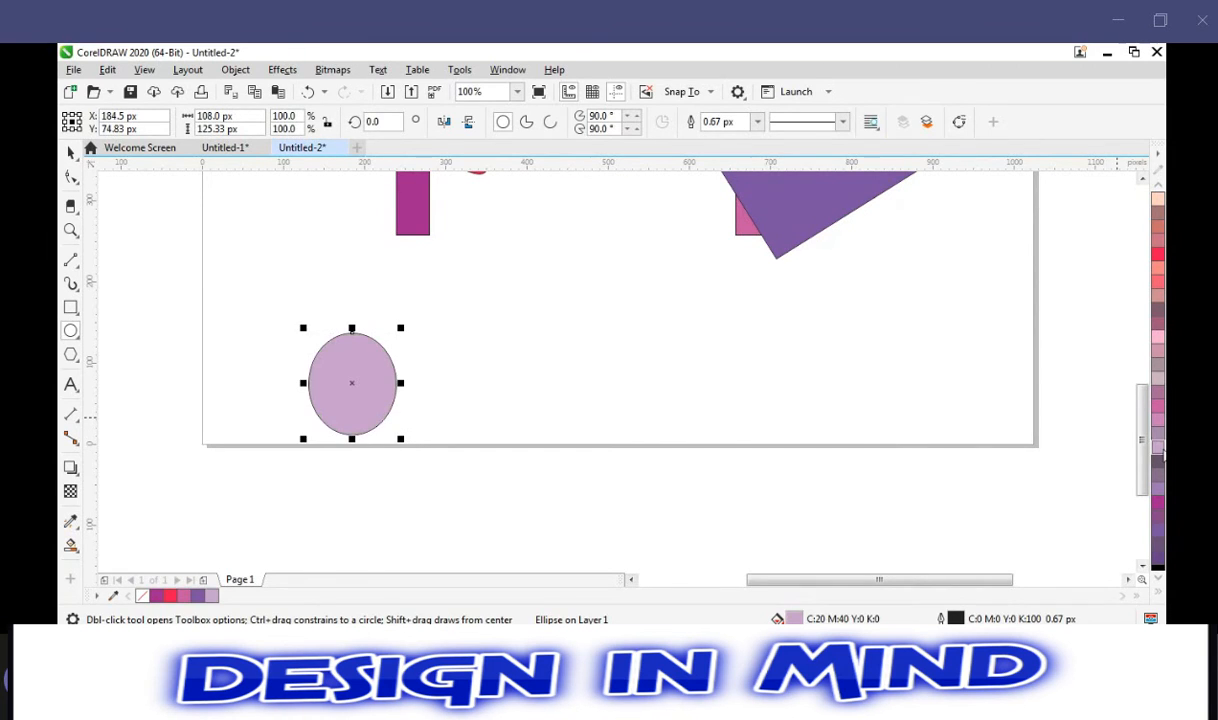
click(1159, 463)
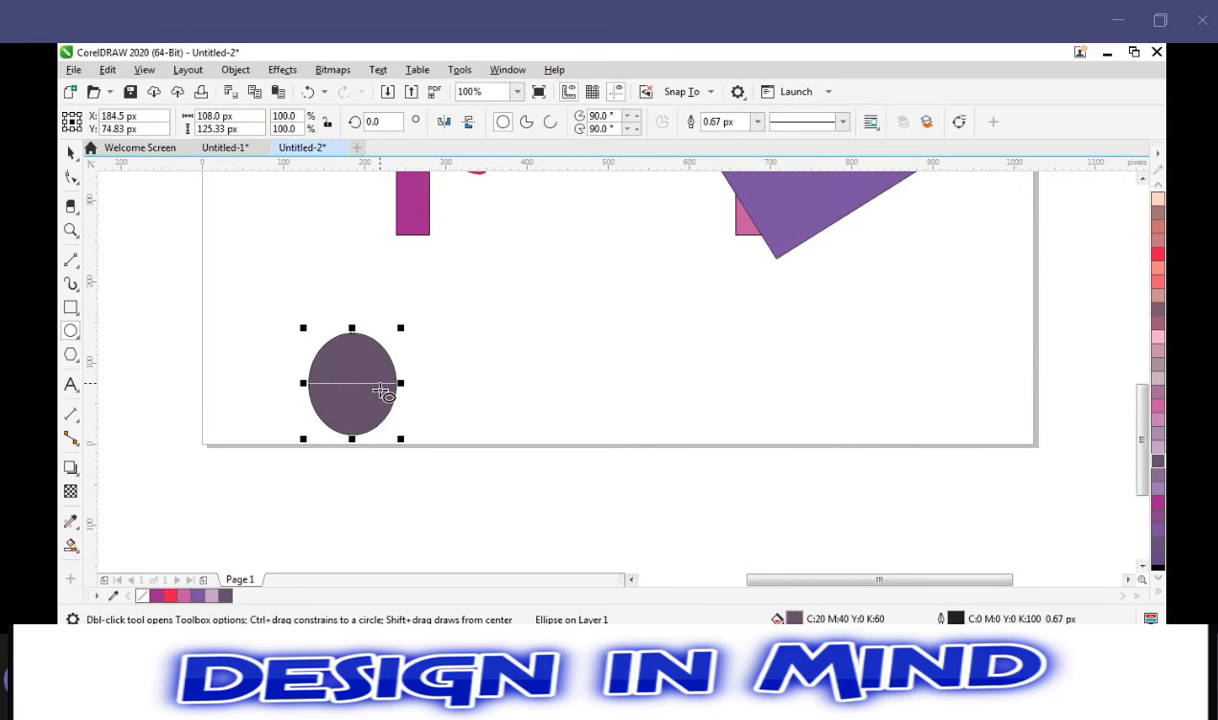
Draw a wide, flat ellipse about 235 by 37 px across the dark ellipse and browse the palette towards the green colours.
mouse_move(447, 354)
mouse_down()
mouse_move(331, 396)
mouse_move(226, 391)
mouse_move(264, 386)
mouse_move(252, 388)
mouse_up()
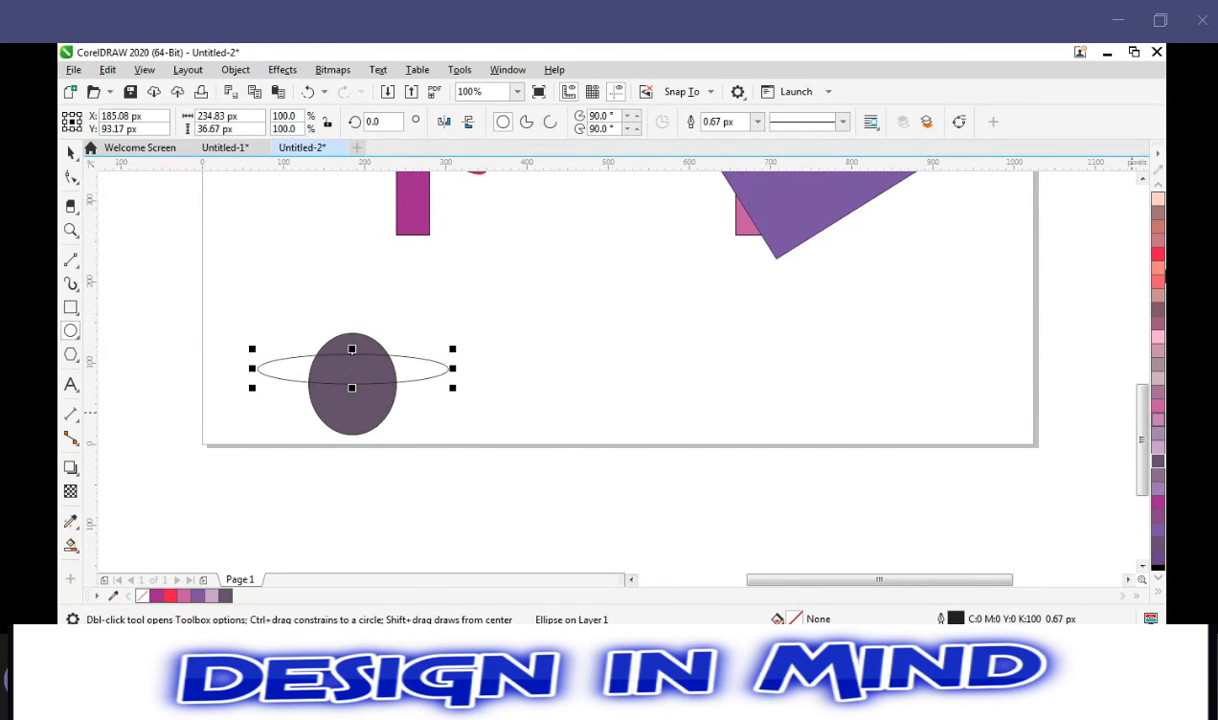
click(1160, 587)
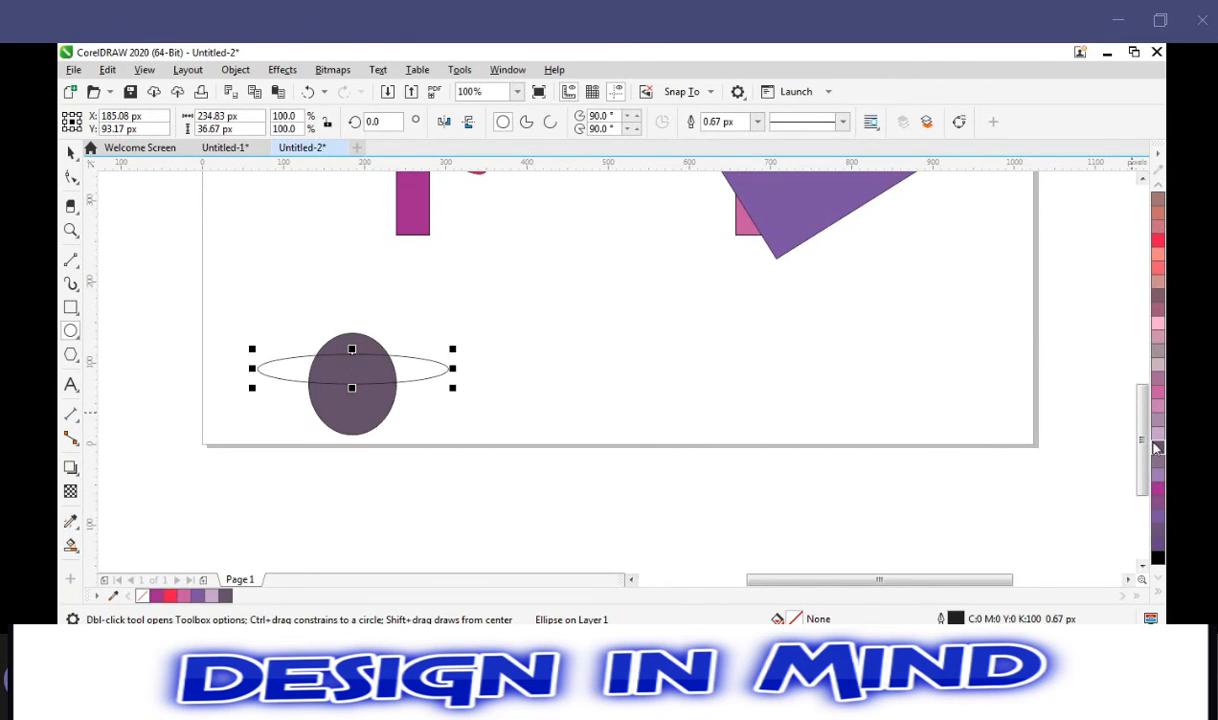
click(1158, 188)
click(1158, 188)
click(1158, 188)
click(1158, 188)
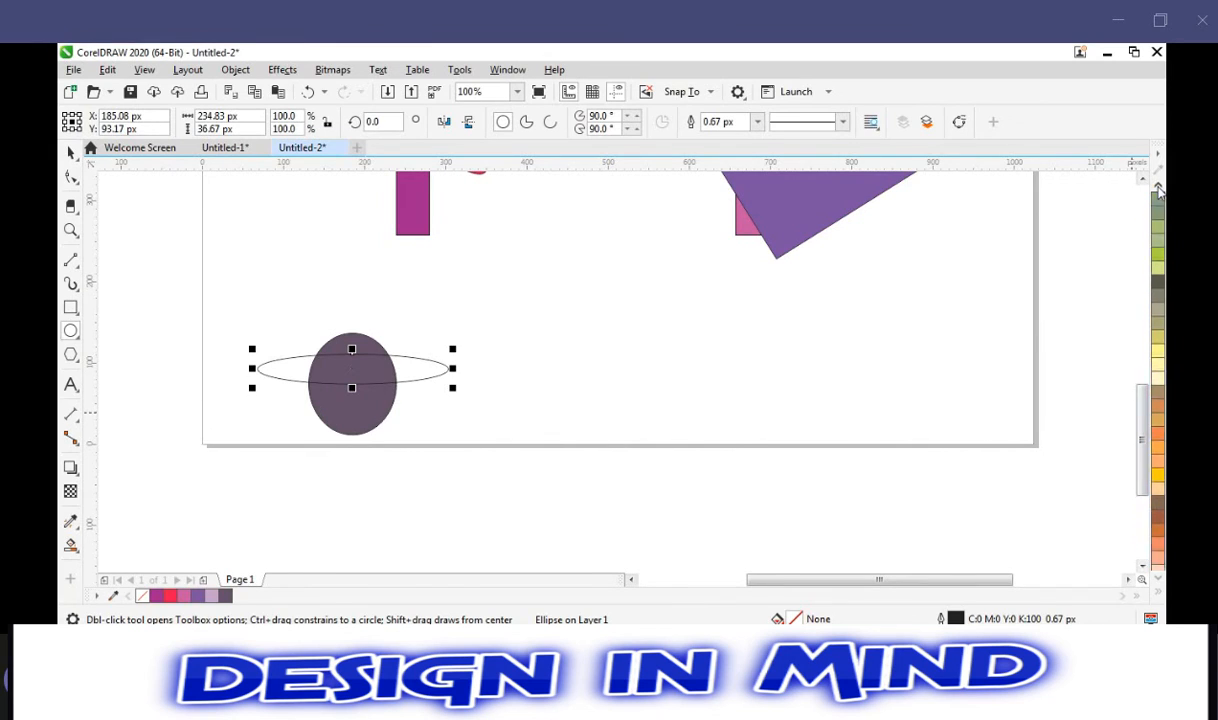
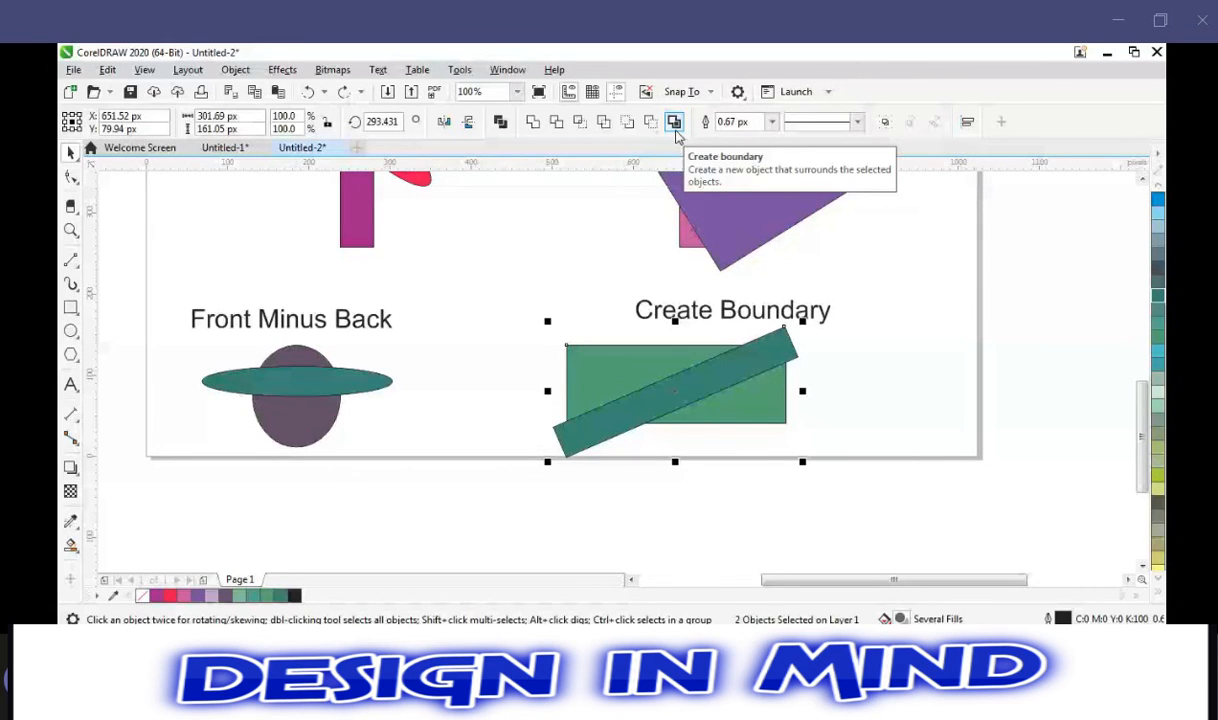
Create a boundary around the overlapping green rectangle and teal bar, and move the outline to about X 755, Y 77 px.
click(674, 124)
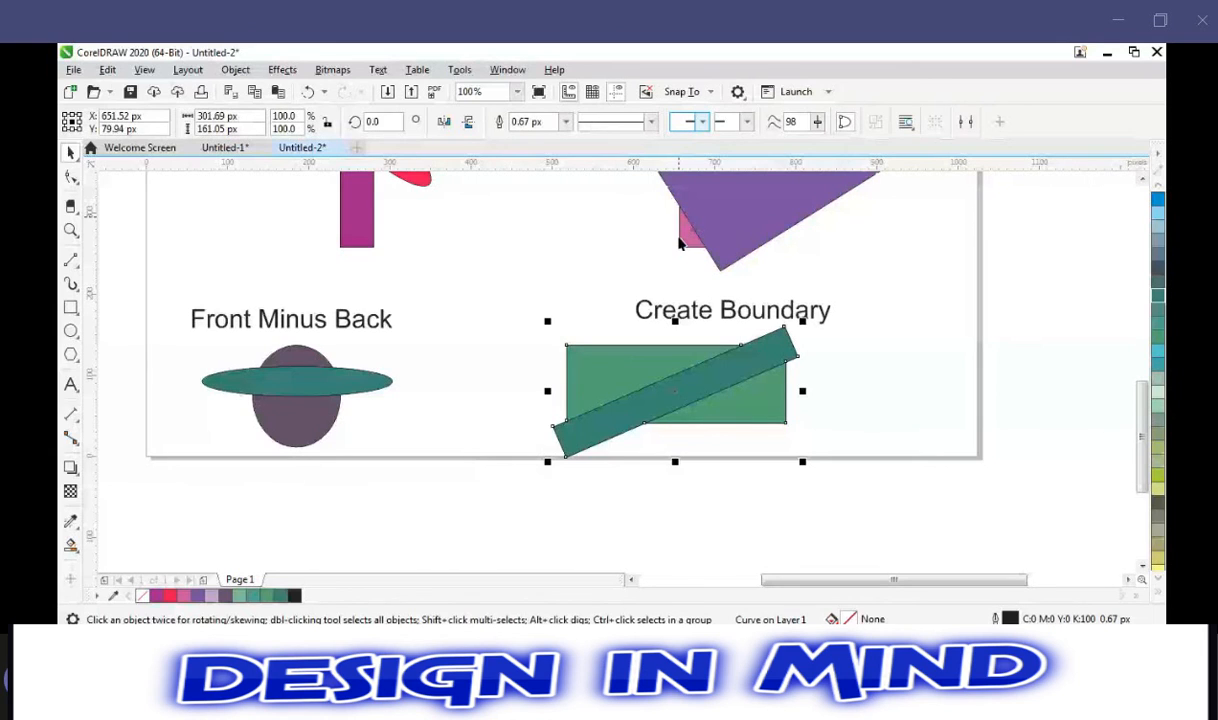
drag(660, 359, 575, 298)
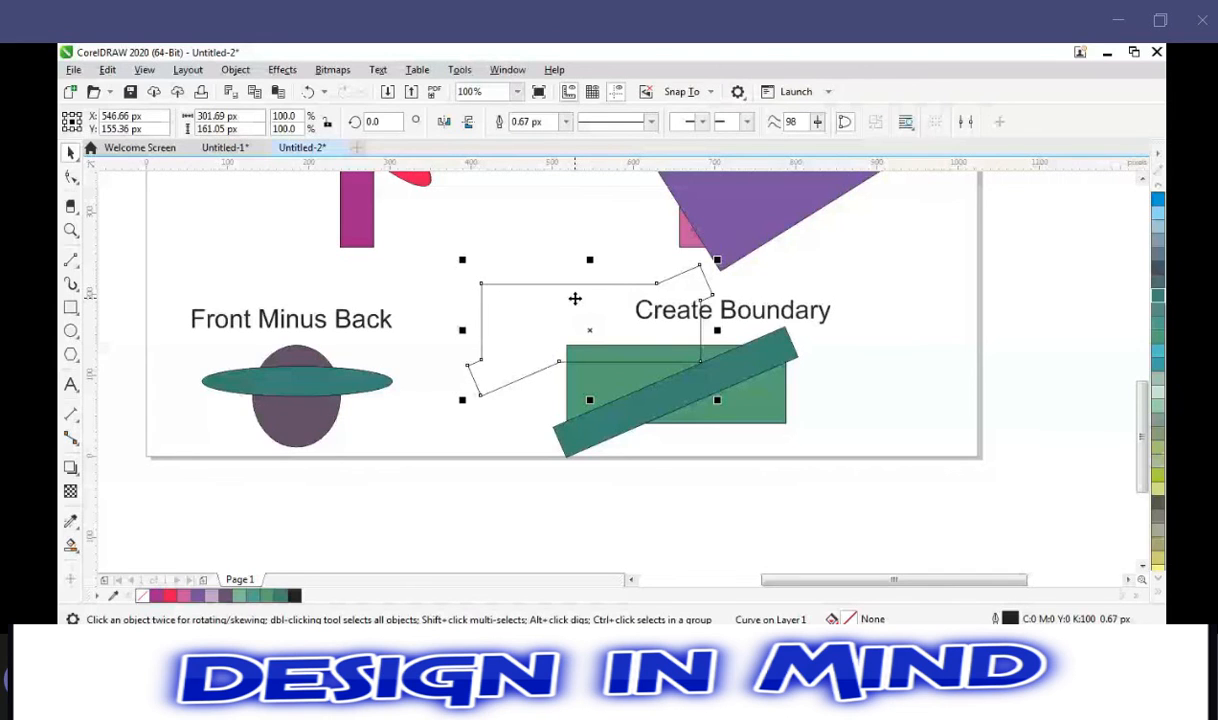
drag(575, 298, 622, 378)
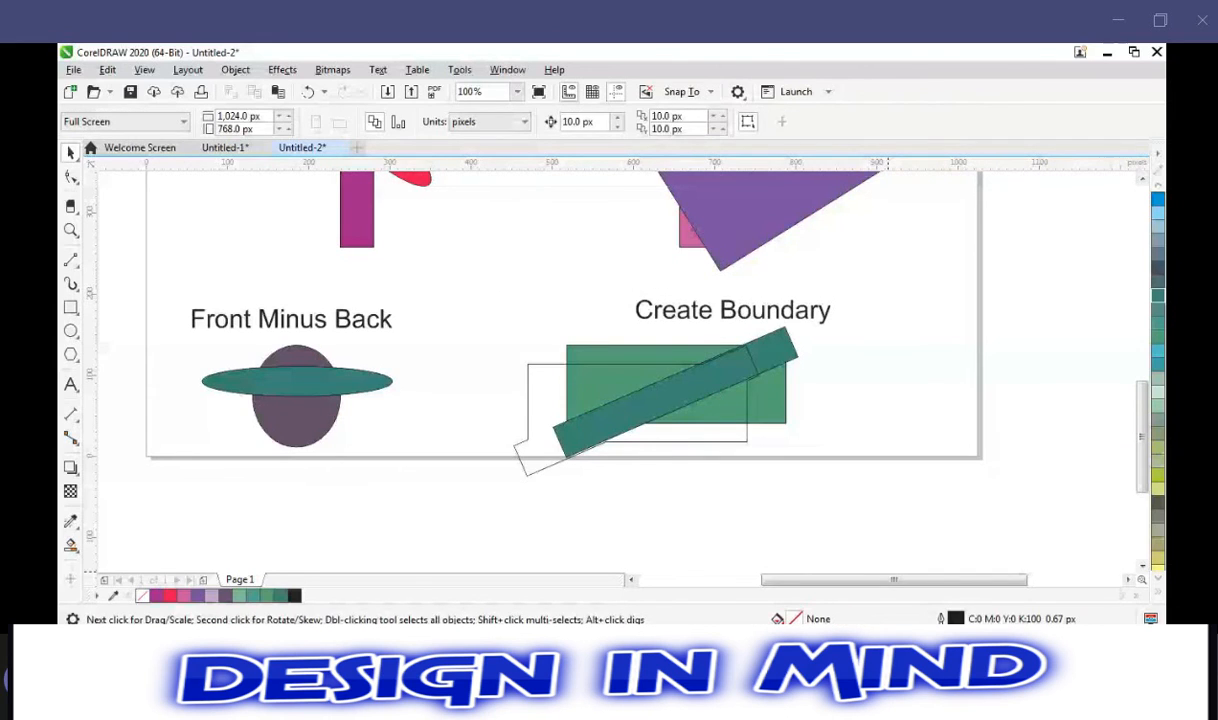
click(623, 422)
drag(623, 422, 748, 399)
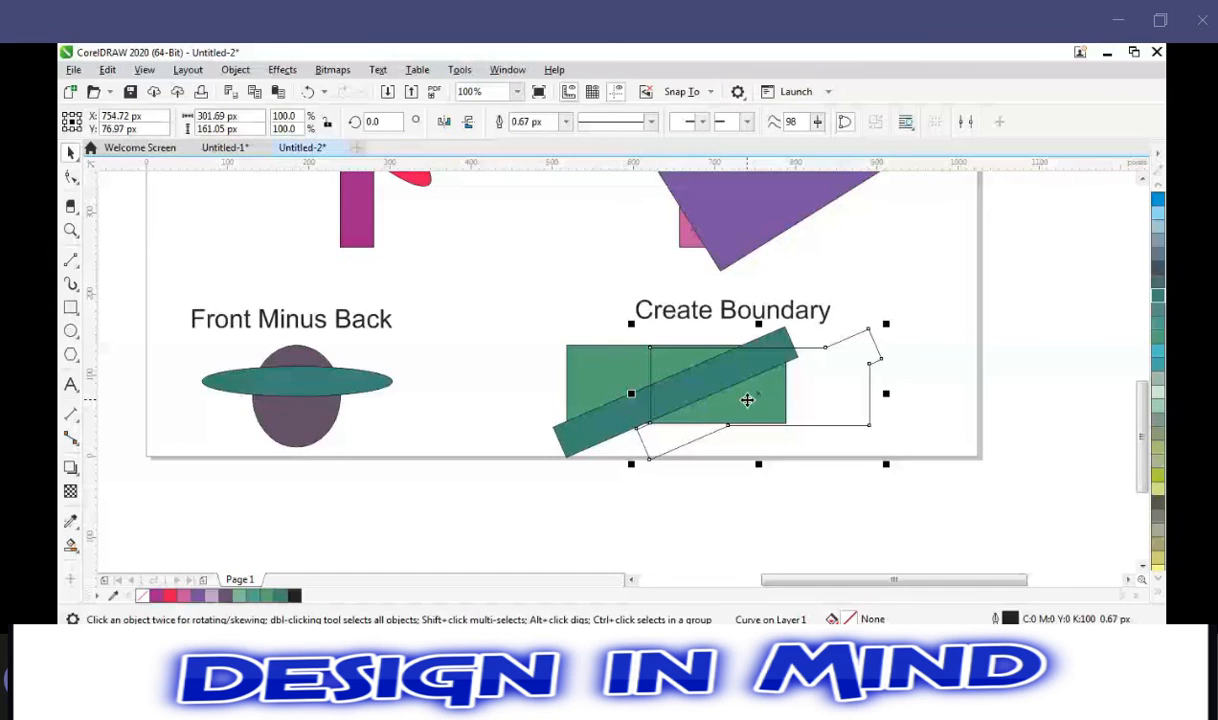
Move the boundary outline back over the overlapping green rectangle and teal bar, to about X 652, Y 80 px.
drag(747, 400, 662, 379)
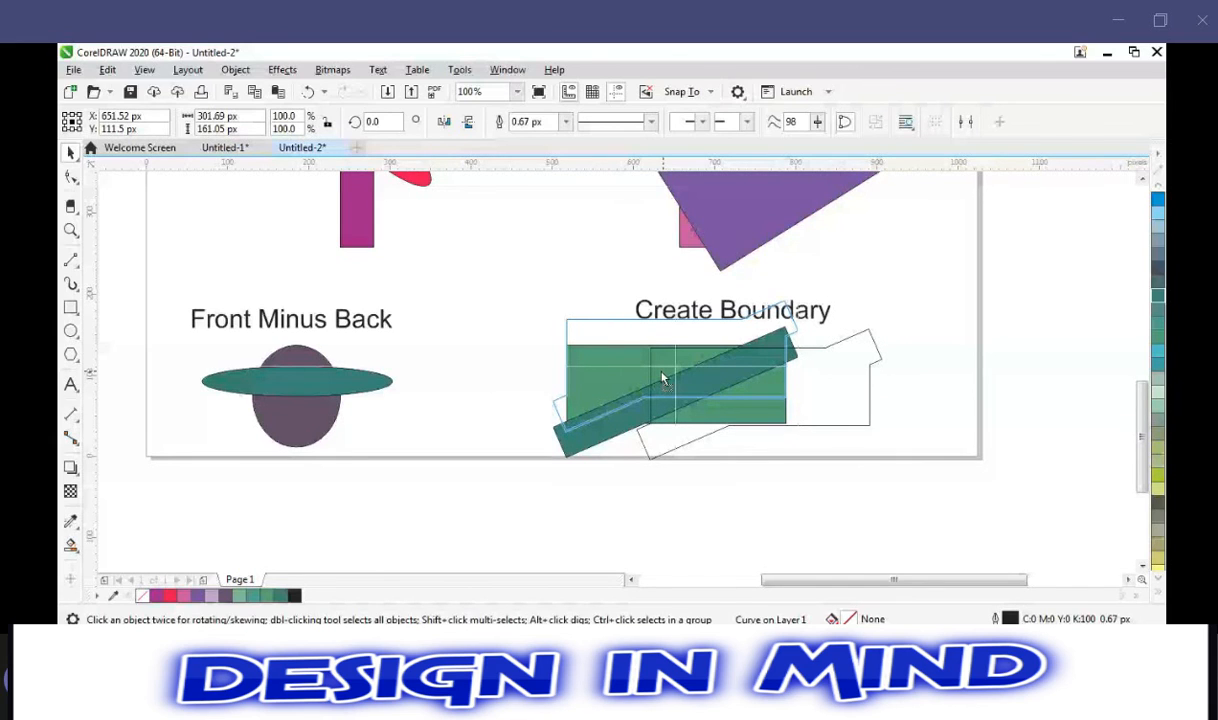
drag(662, 379, 662, 380)
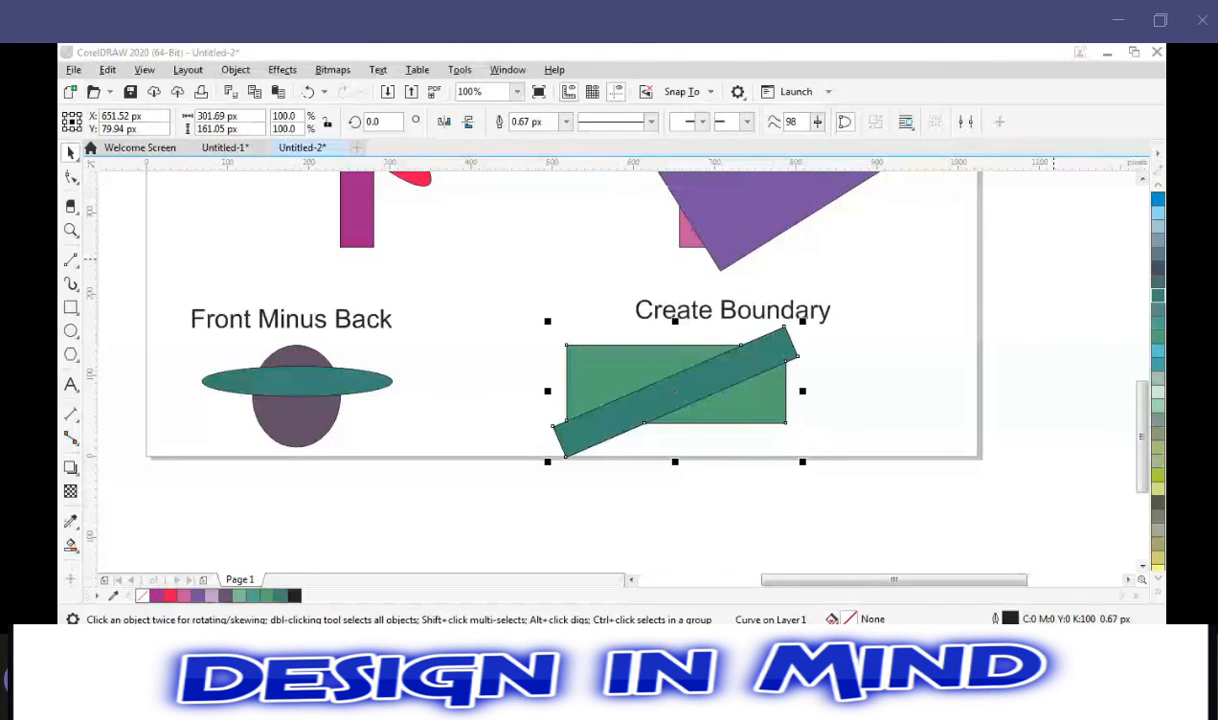
key(alt+Tab)
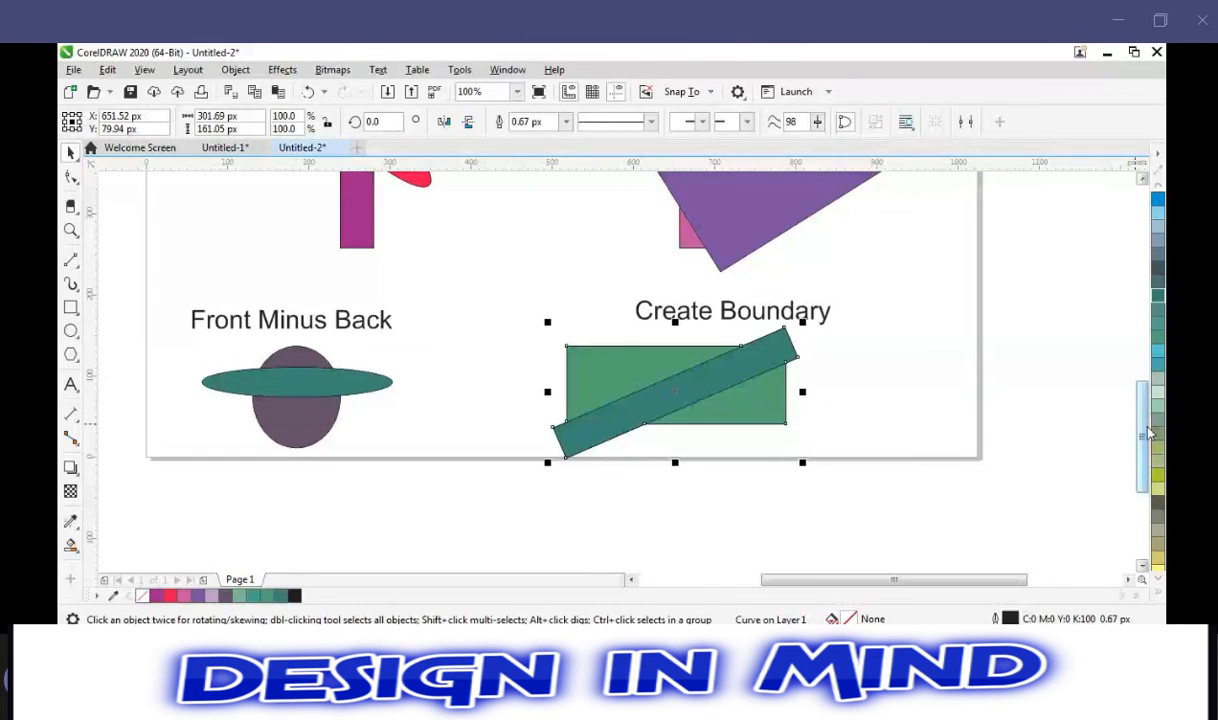
drag(1147, 432, 1157, 371)
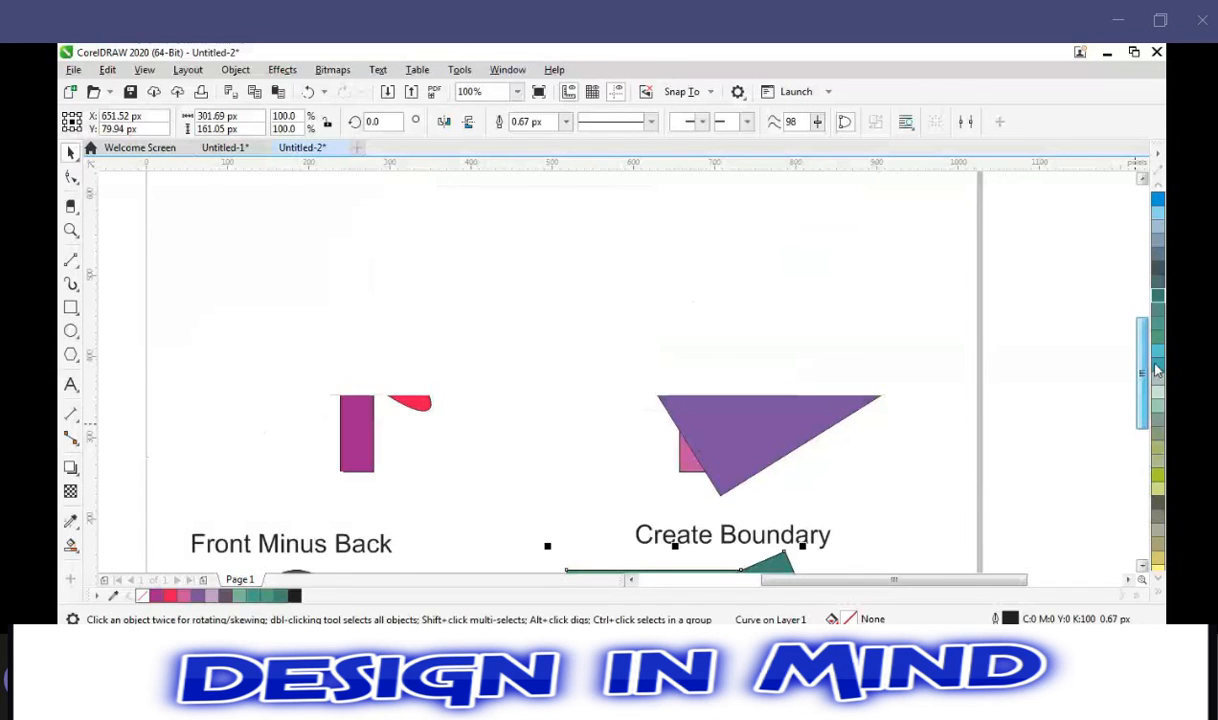
drag(1155, 364, 1155, 379)
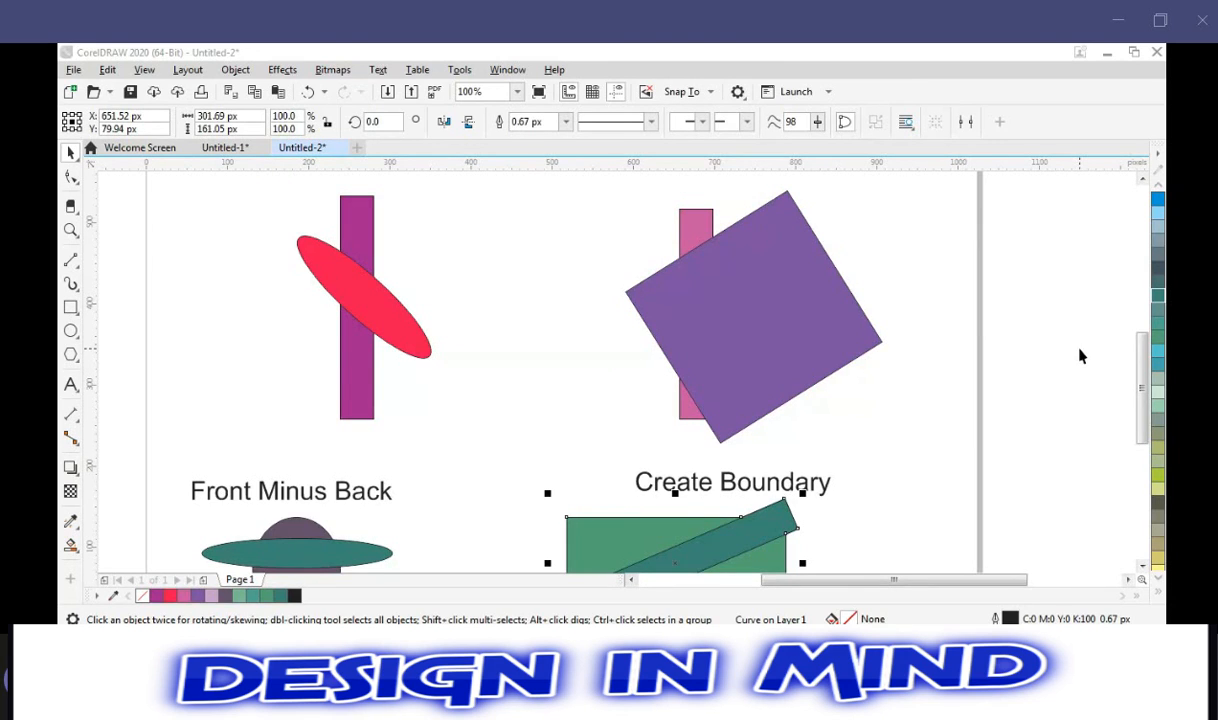
click(998, 350)
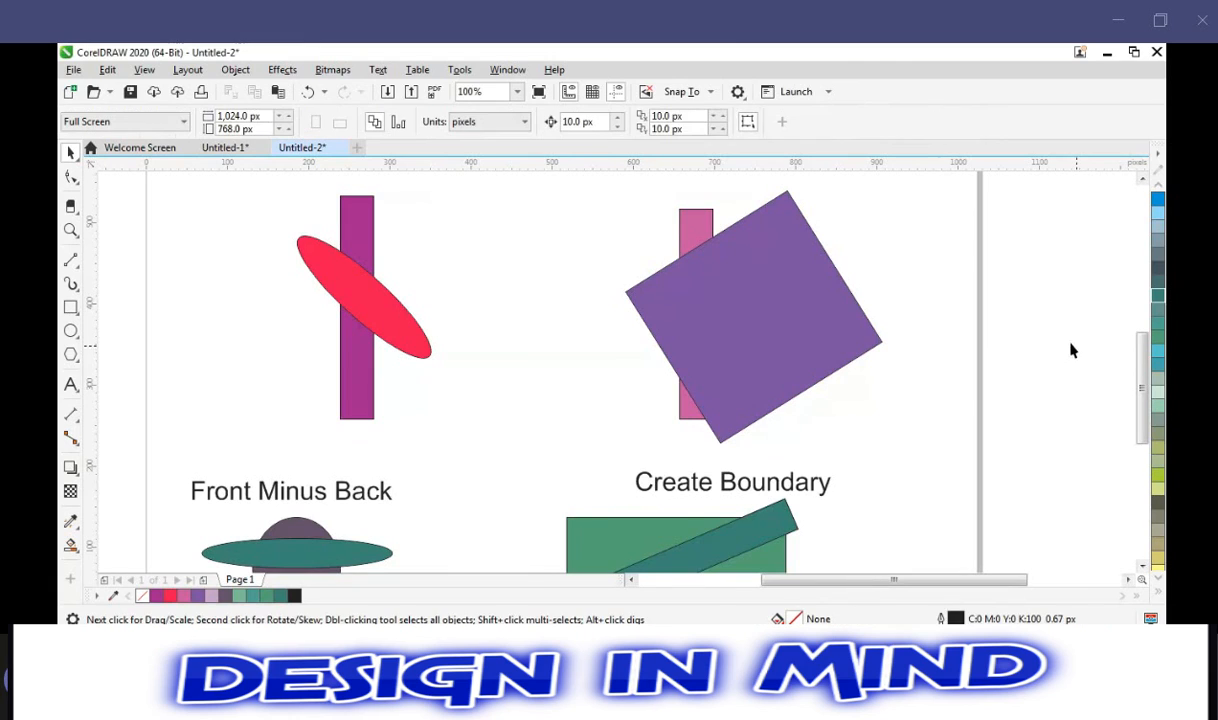
click(666, 333)
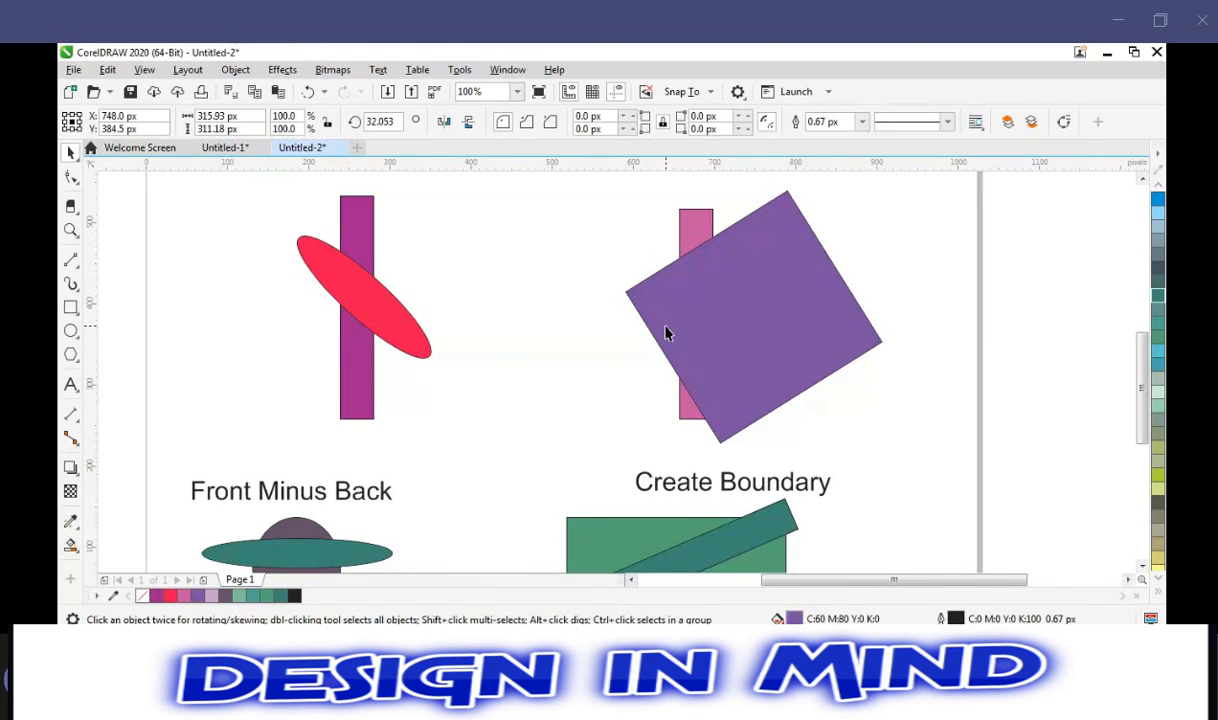
click(548, 317)
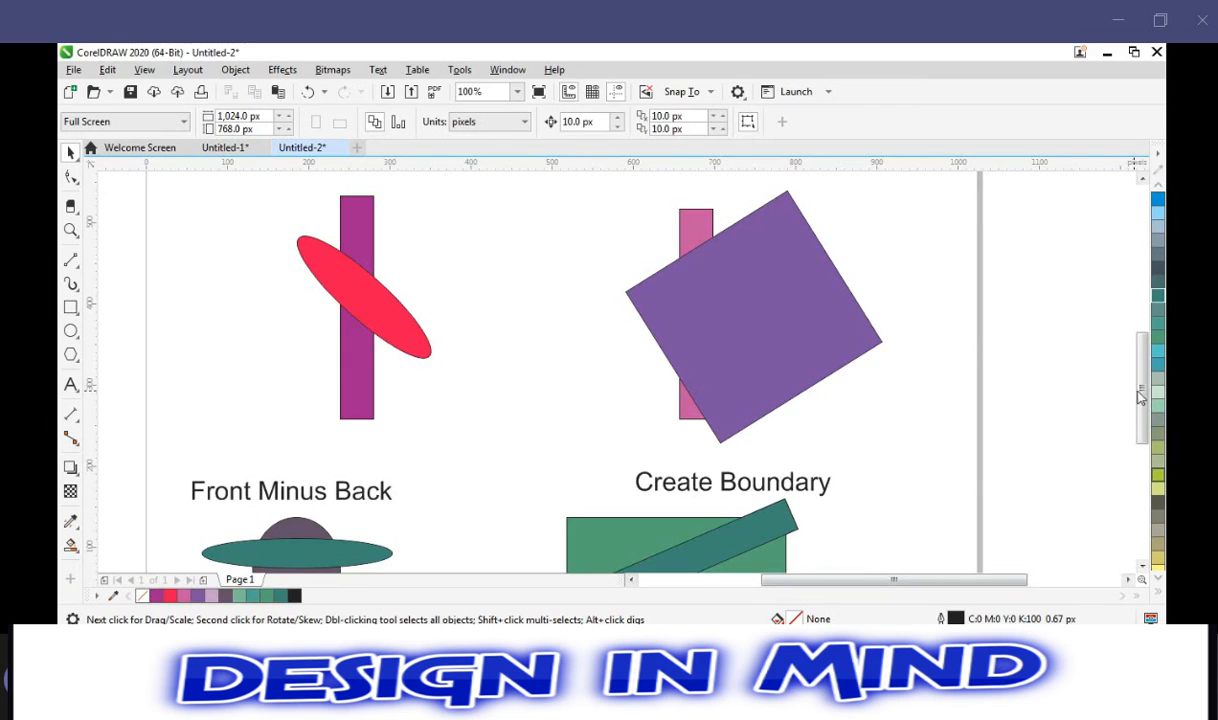
drag(1147, 398, 1139, 466)
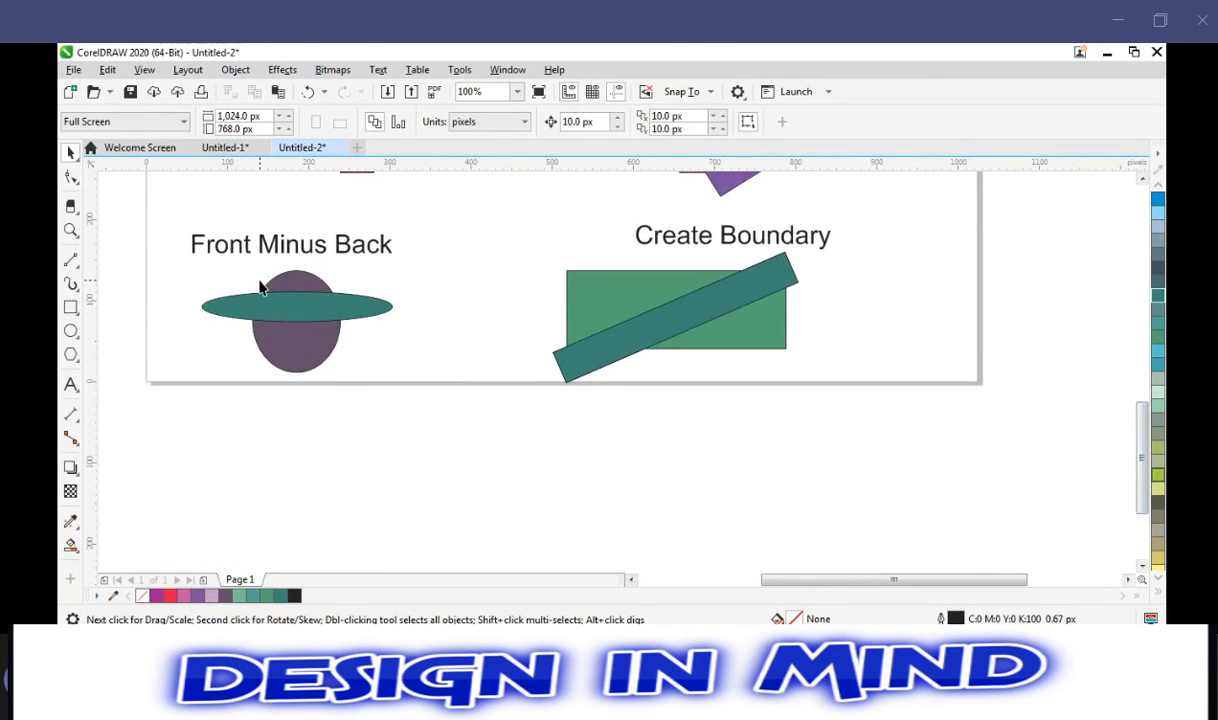
In the Untitled-1 document, draw two overlapping rectangles below the orange ellipse: one about 33 by 15 mm and an upright one about 36 mm high.
click(224, 147)
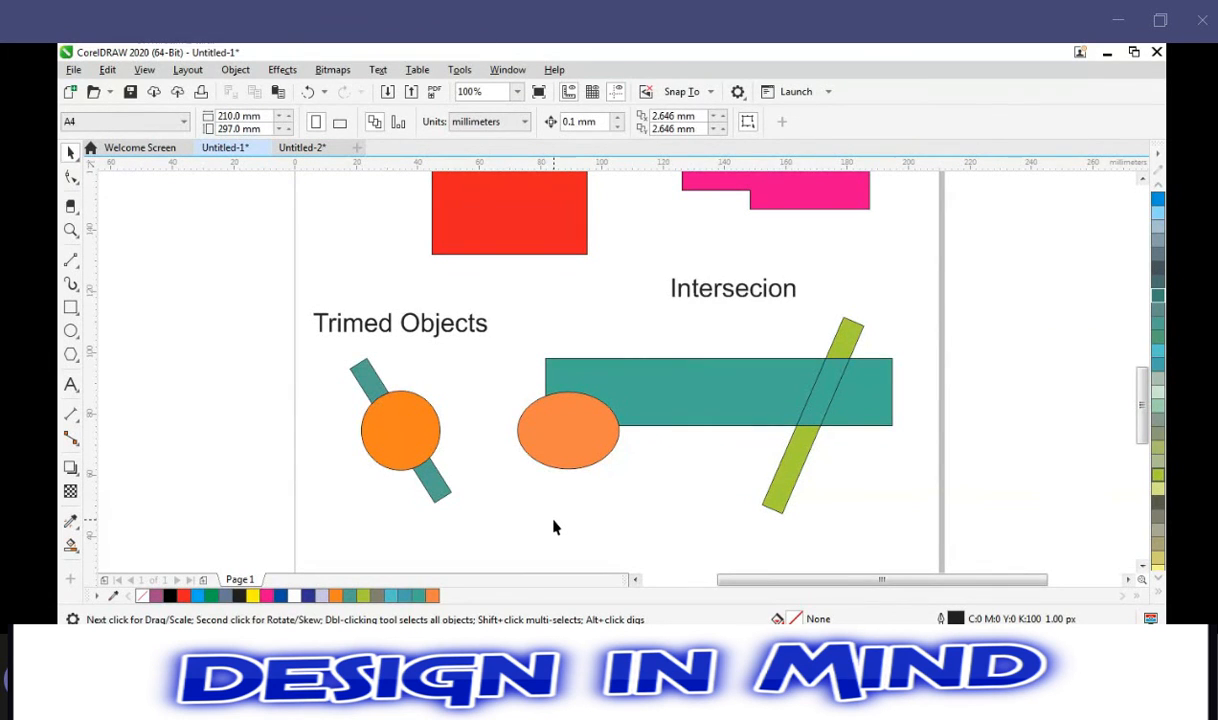
key(F6)
drag(534, 503, 636, 548)
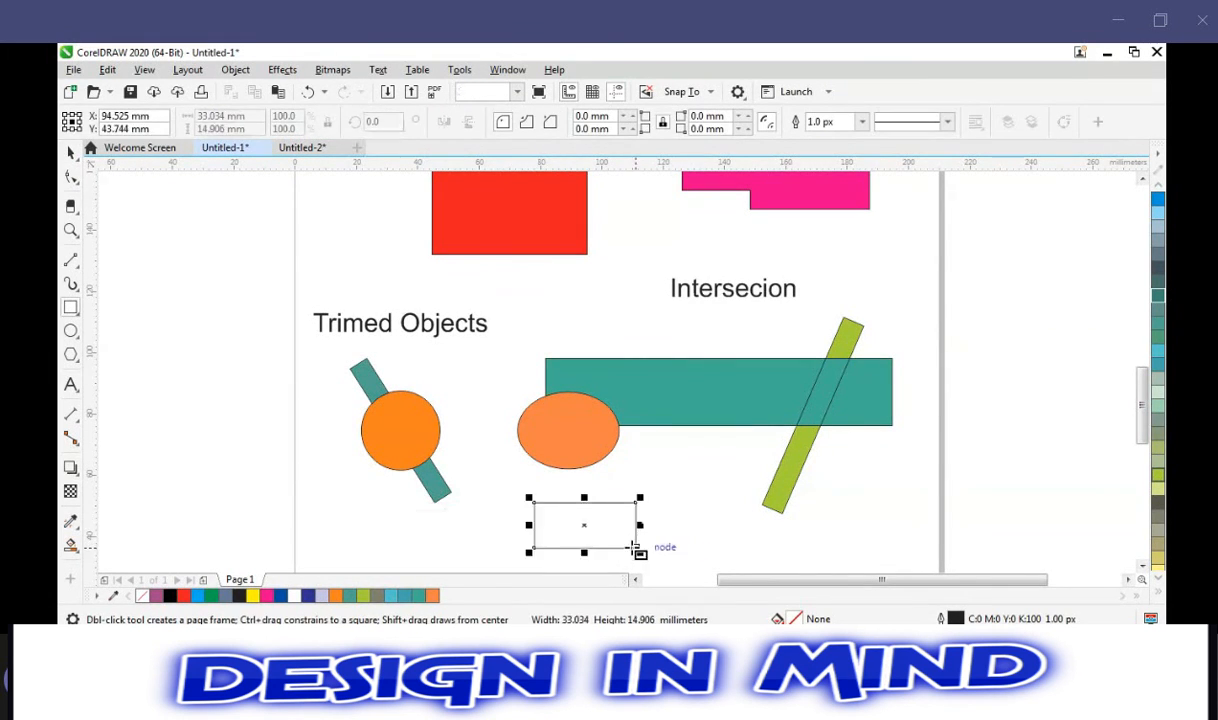
drag(656, 479, 604, 533)
click(725, 533)
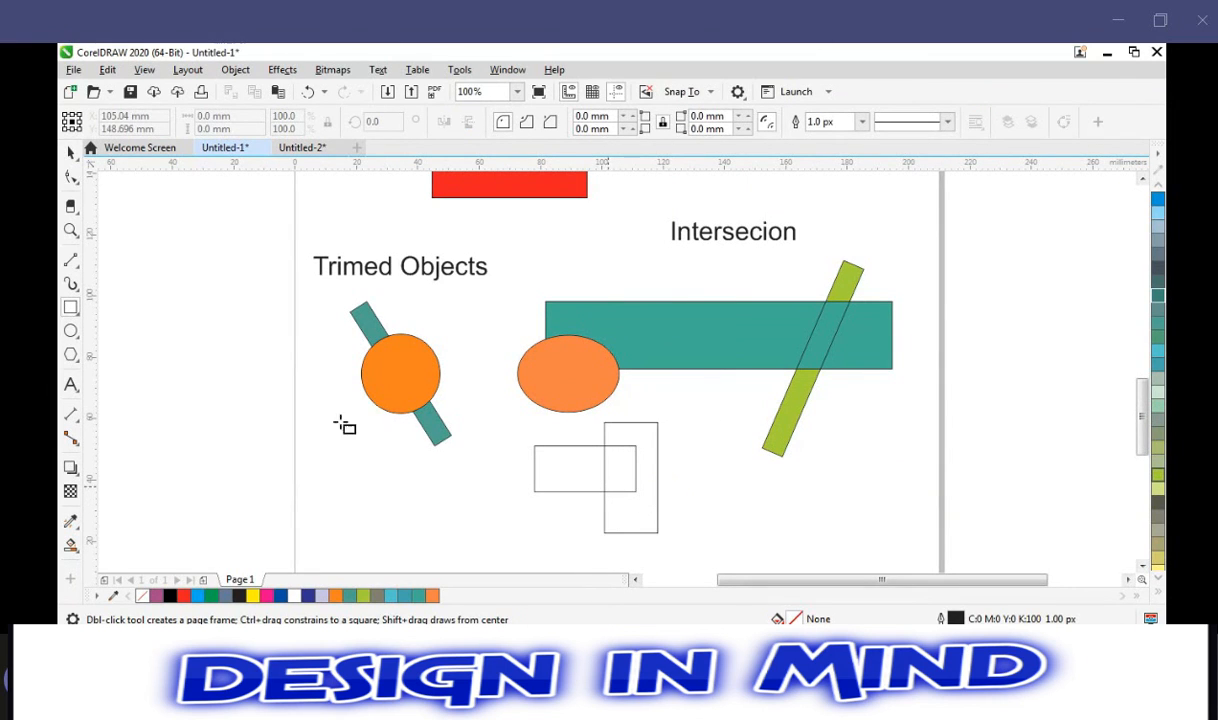
Combine the two overlapping unfilled rectangles below the orange ellipse into a single curve.
click(70, 150)
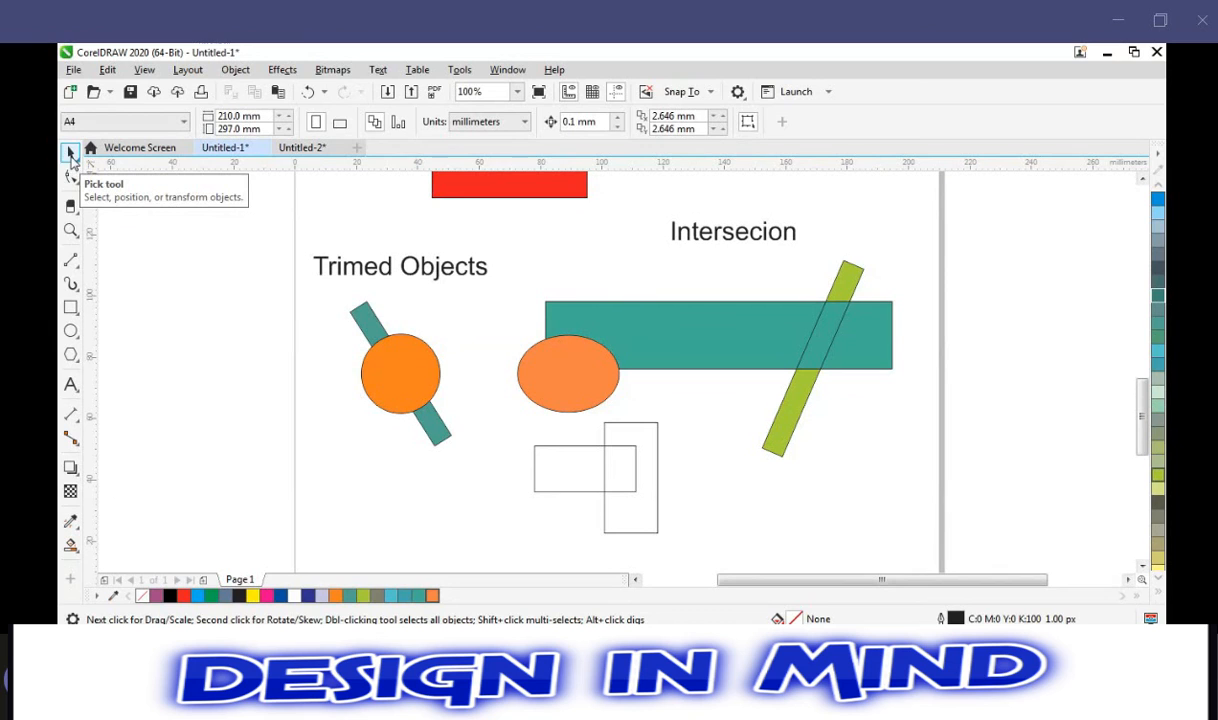
click(565, 482)
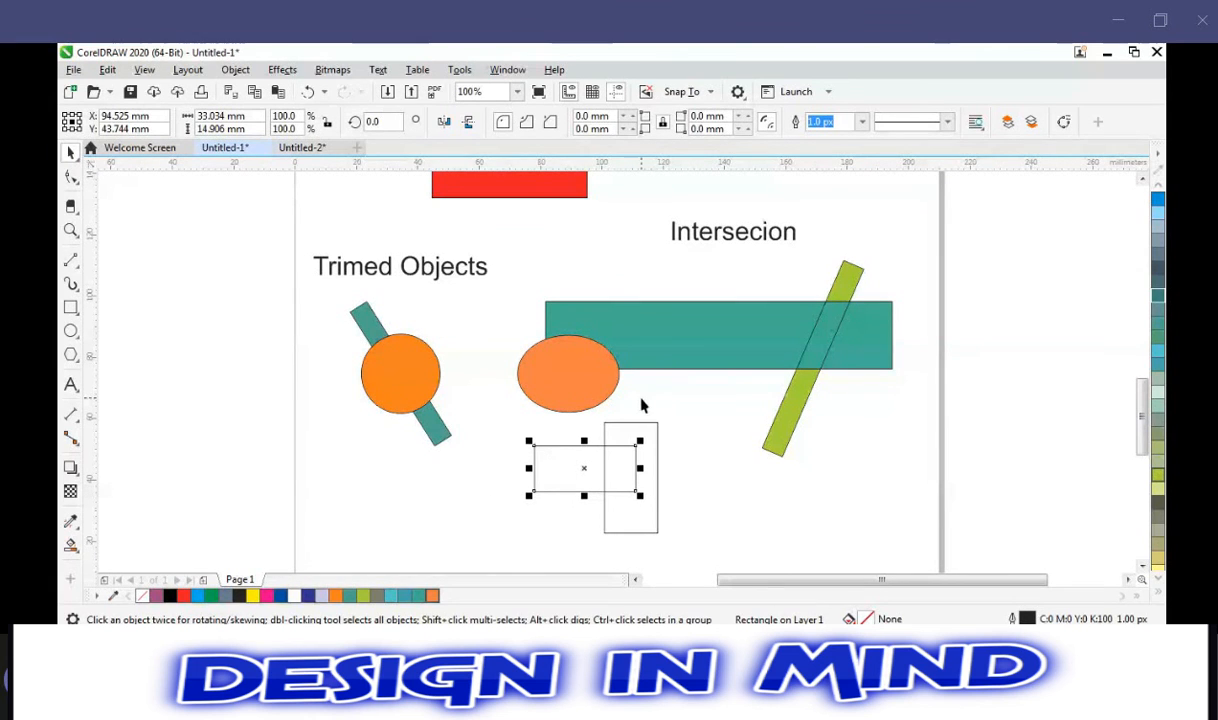
shift+click(633, 437)
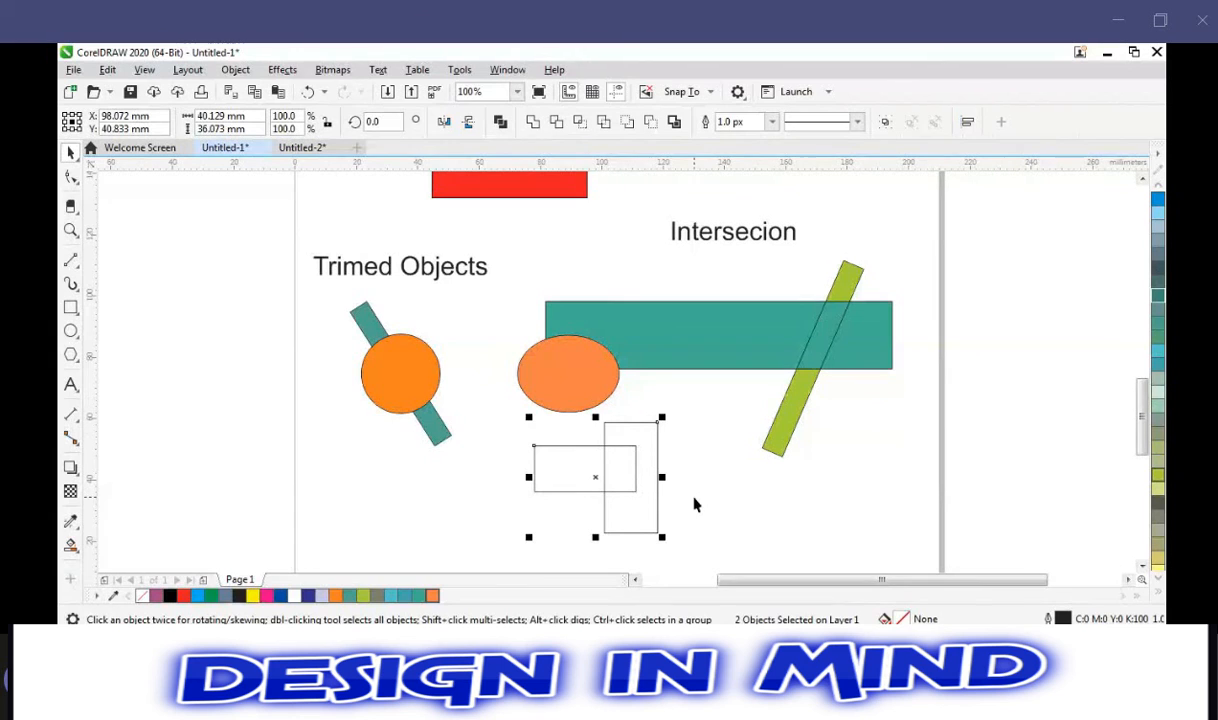
click(503, 124)
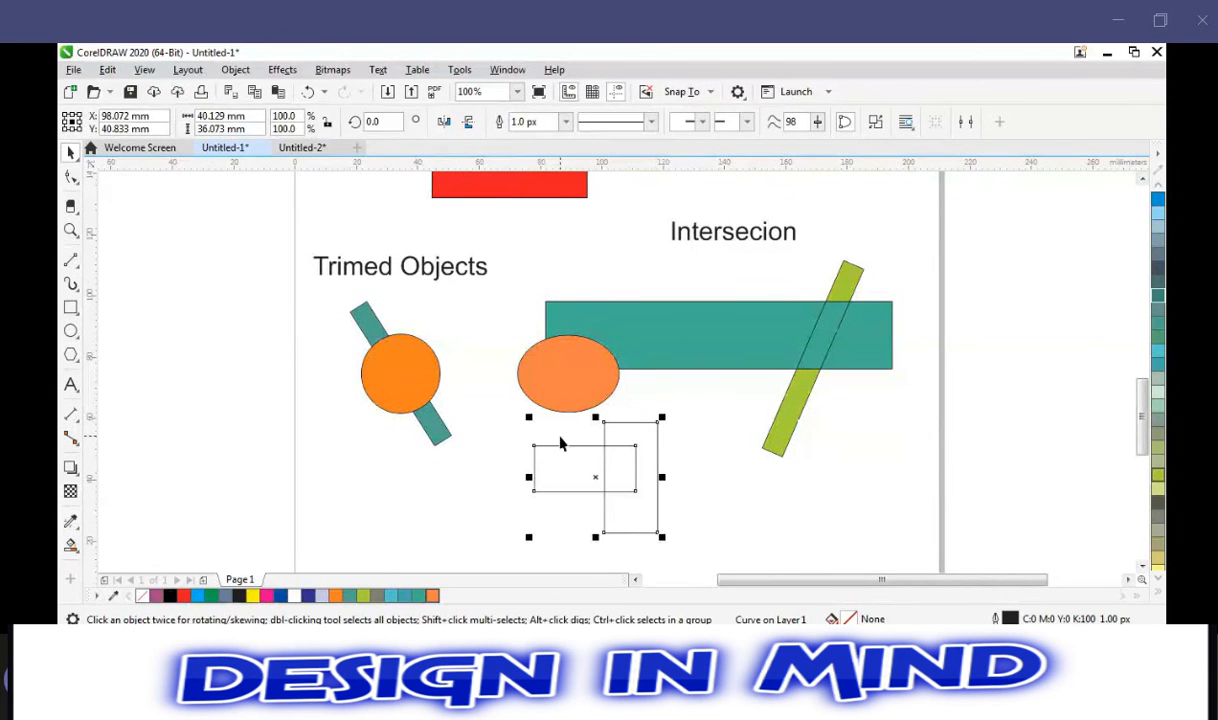
click(706, 510)
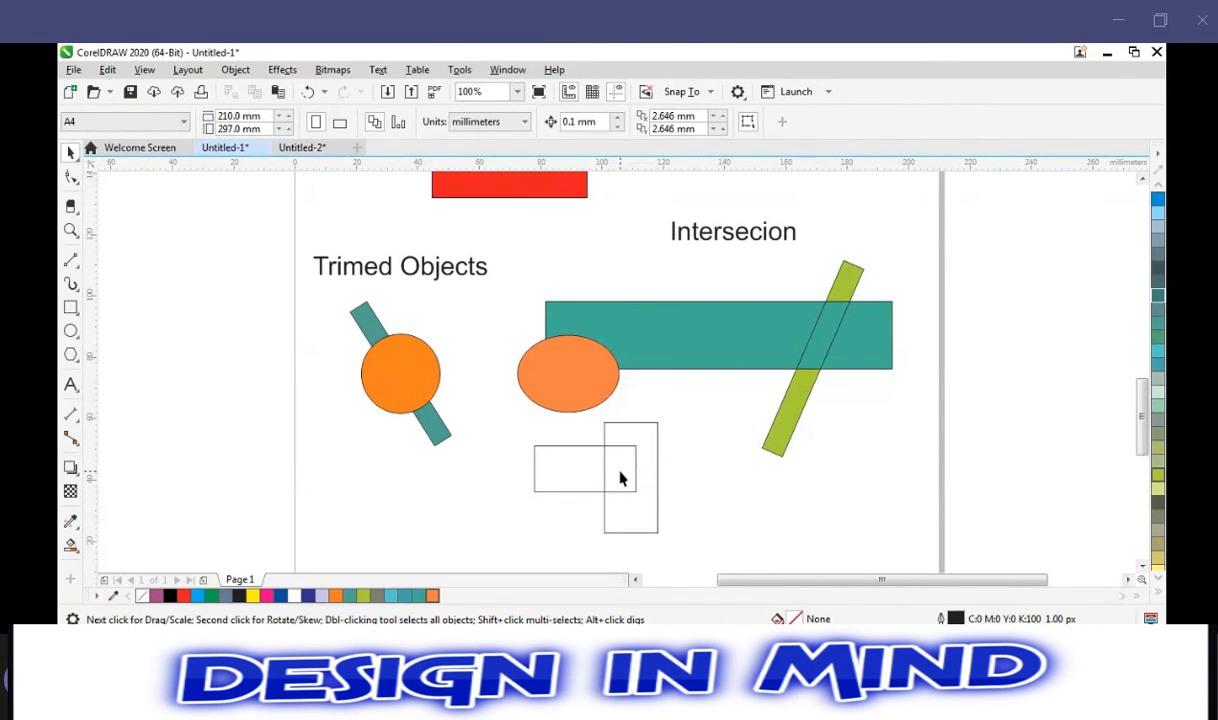
Fill the combined rectangles with C:60 M:0 Y:20 K:20 to test the overlap, and delete the combined shape.
mouse_move(602, 468)
mouse_down()
mouse_move(559, 475)
mouse_move(596, 474)
mouse_up()
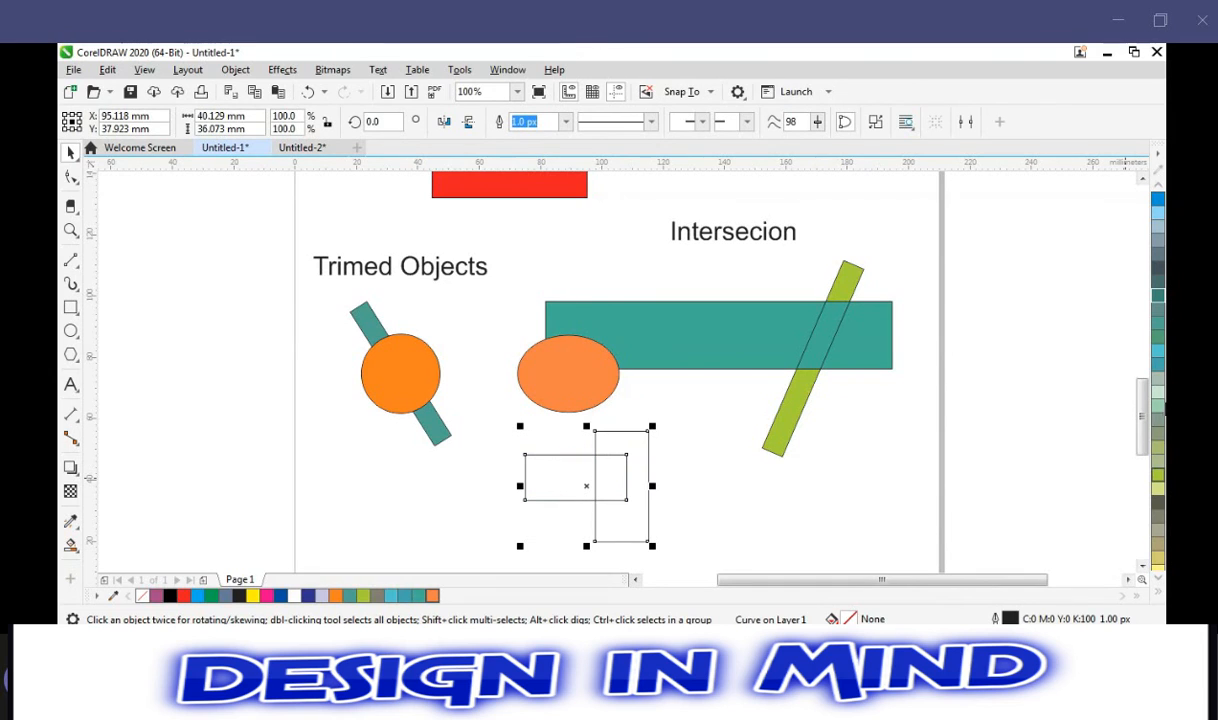
click(1157, 363)
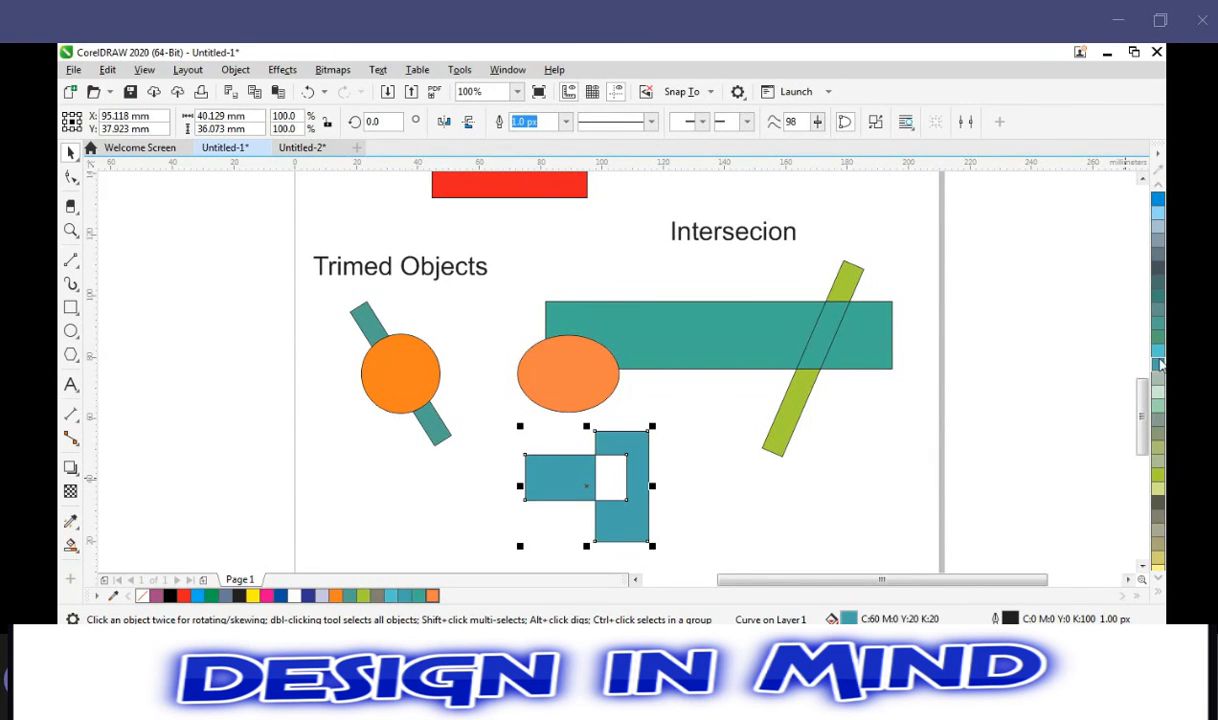
key(Delete)
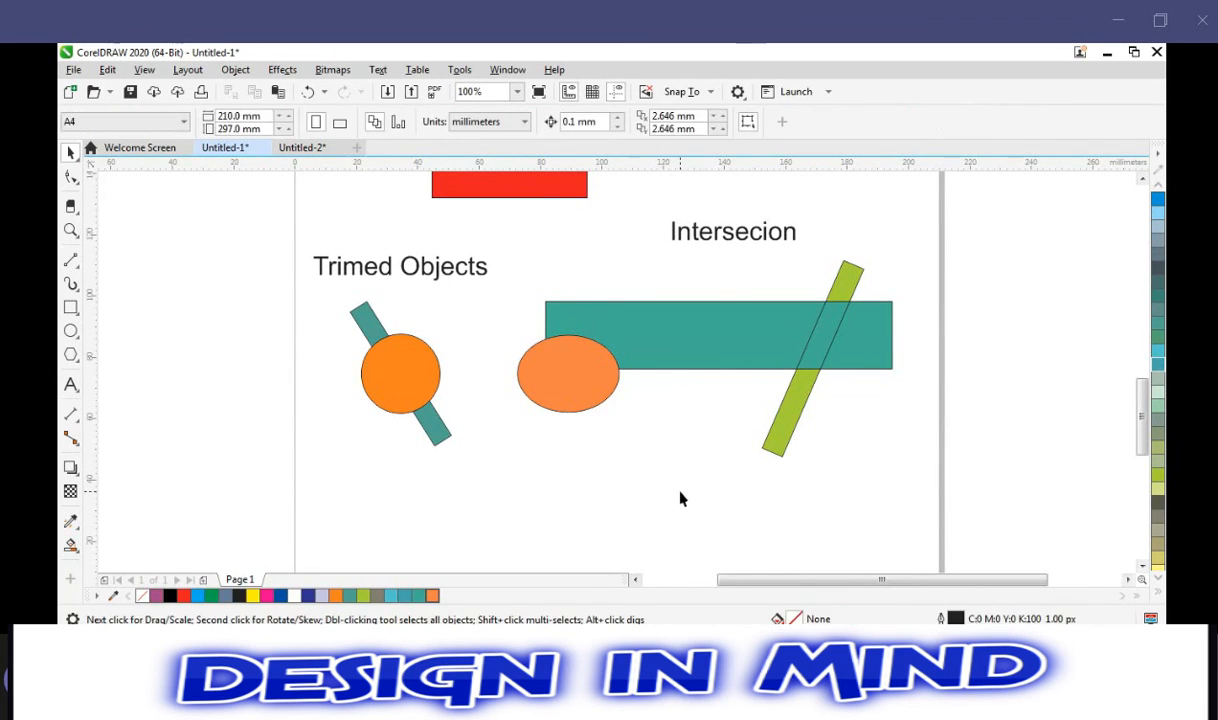